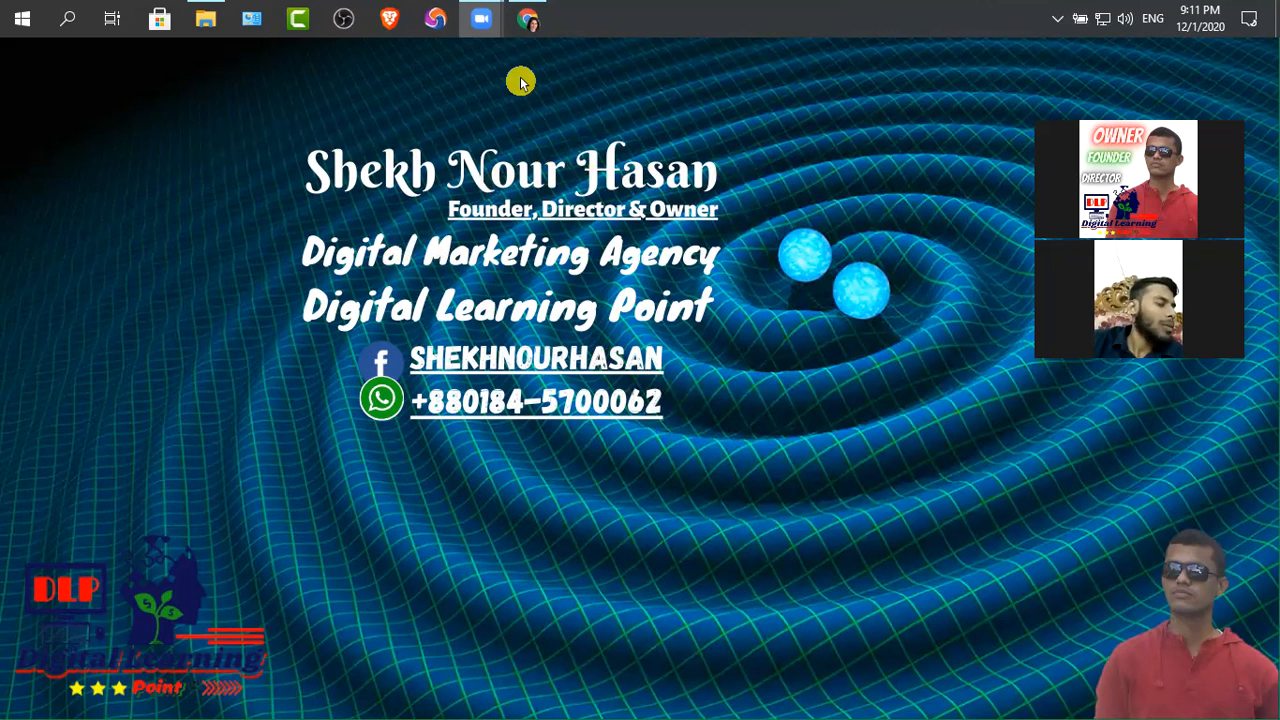
Switch to Chrome, expand the "Bonus YouTube Alternative" notes in 06 Class Topic, and review the Dailymotion addresses and login page
{"action": "left_click", "coordinate": [529, 20]}
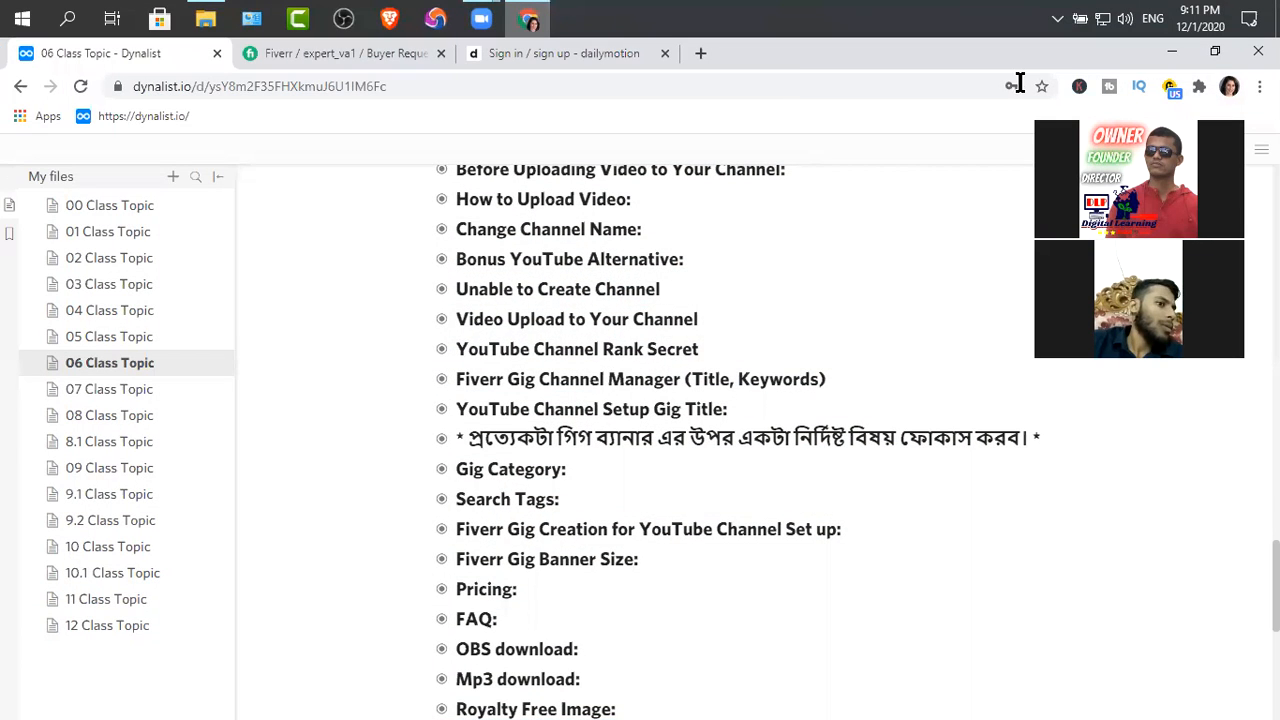
{"action": "left_click", "coordinate": [441, 262]}
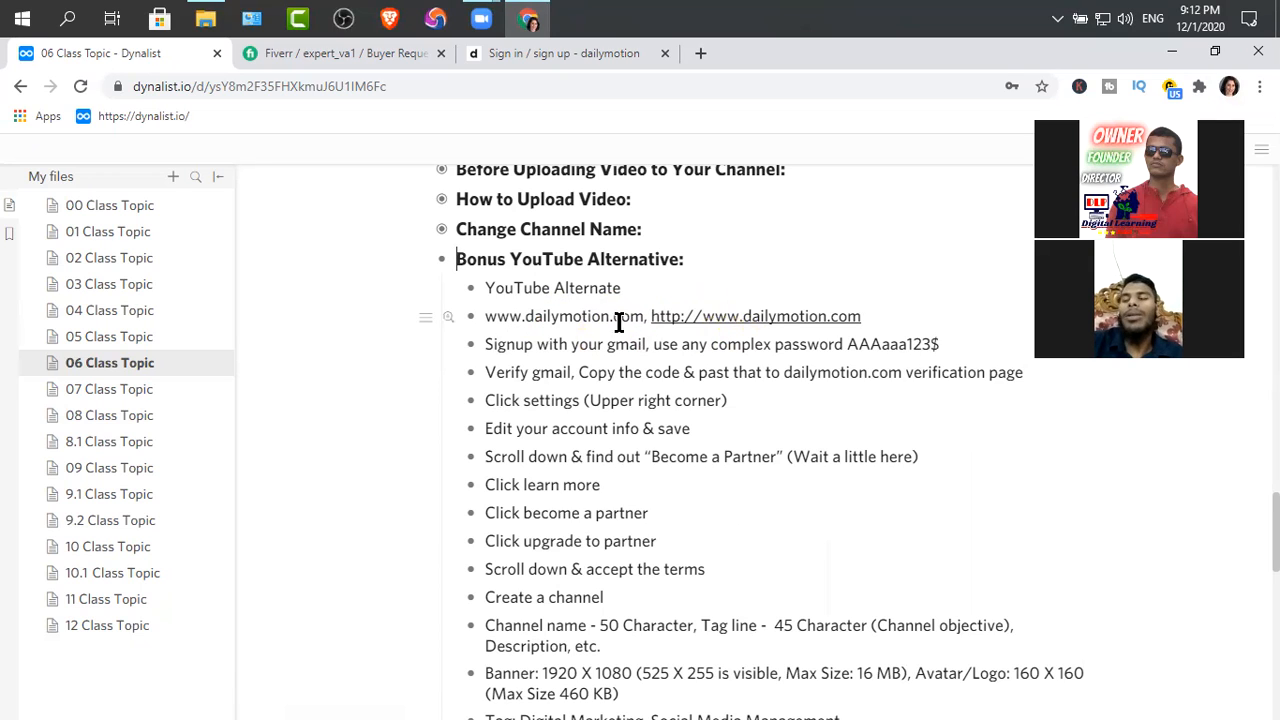
{"action": "left_click", "coordinate": [484, 320]}
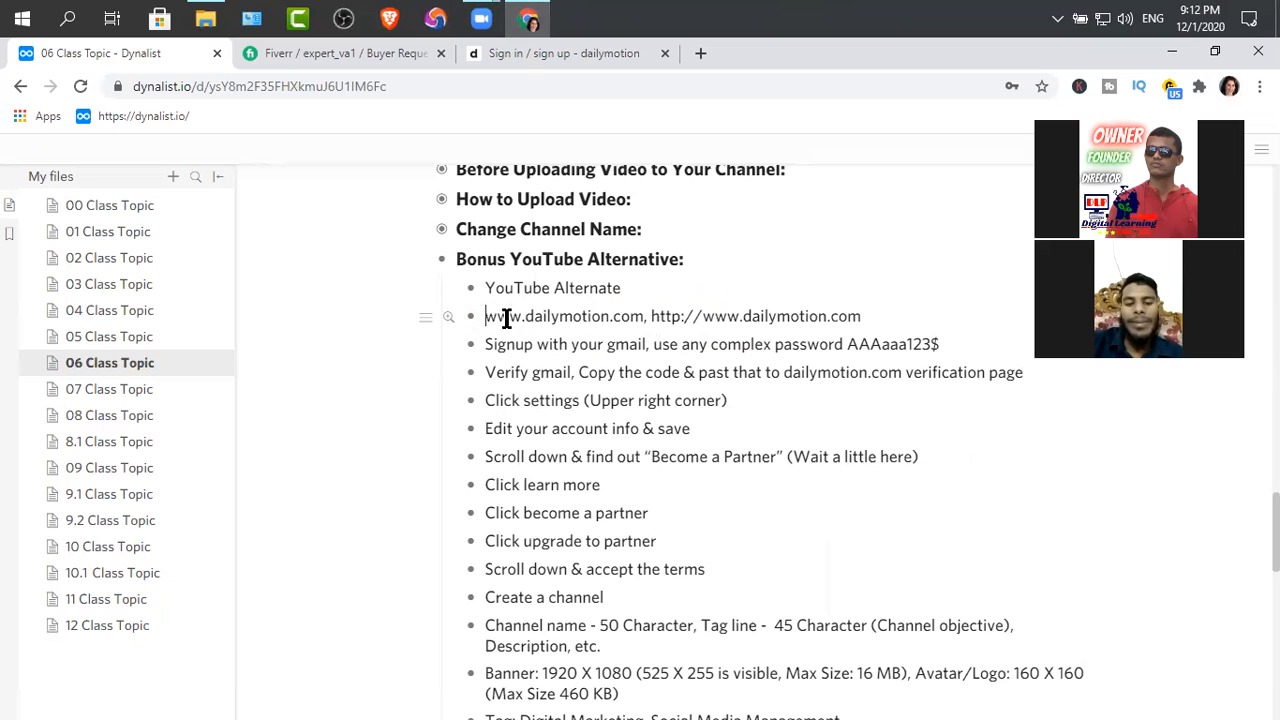
{"action": "left_click", "coordinate": [645, 320]}
{"action": "type", "text": ","}
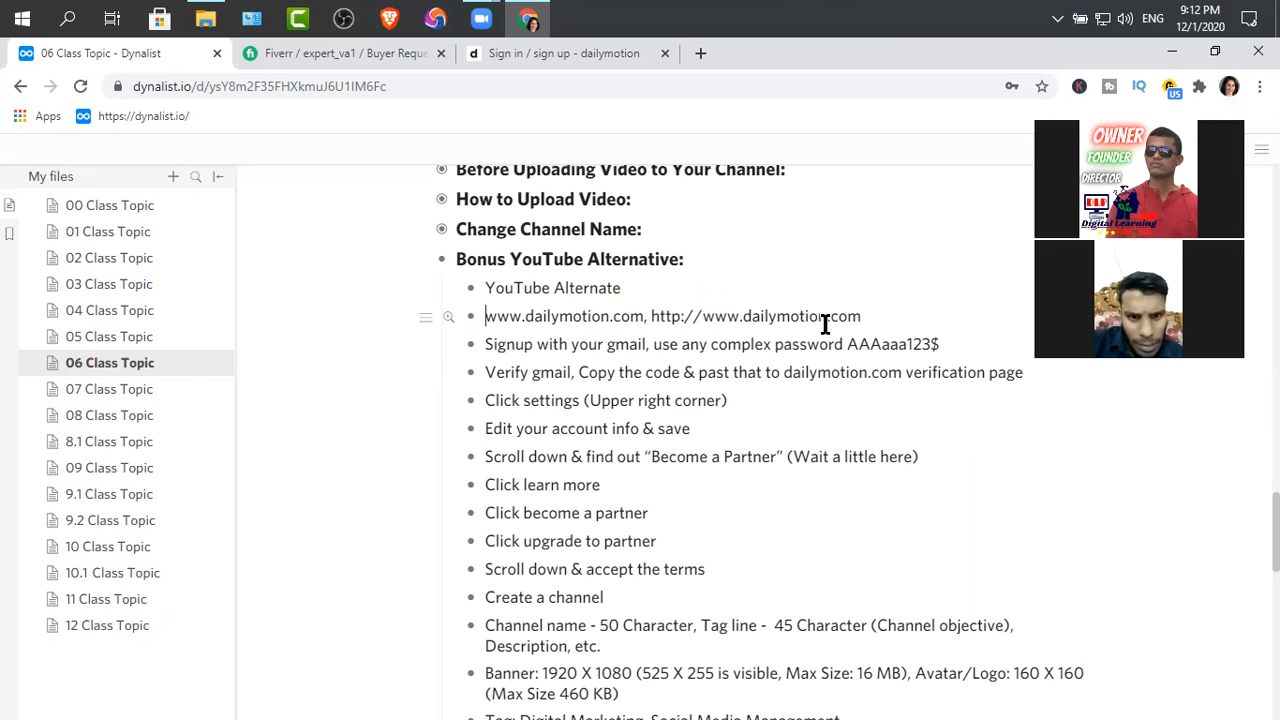
{"action": "left_click_drag", "start_coordinate": [862, 318], "coordinate": [655, 317]}
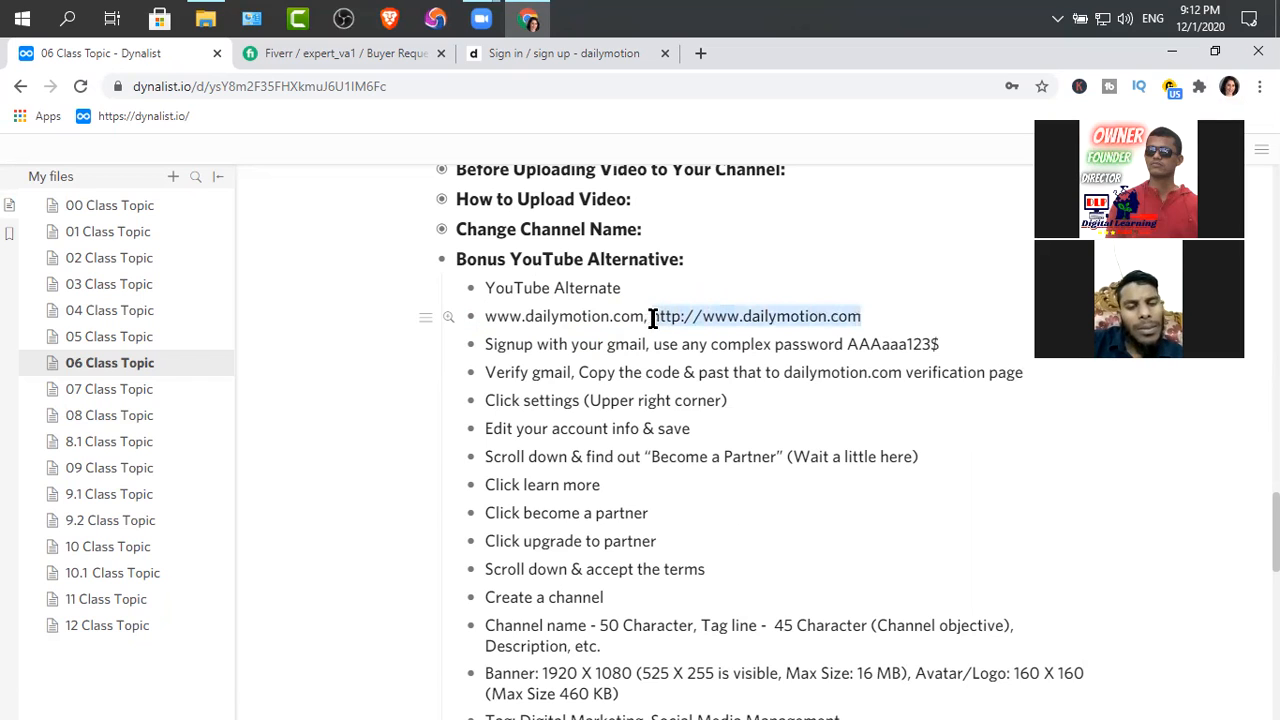
{"action": "left_click_drag", "start_coordinate": [486, 317], "coordinate": [636, 315]}
{"action": "left_click", "coordinate": [882, 320]}
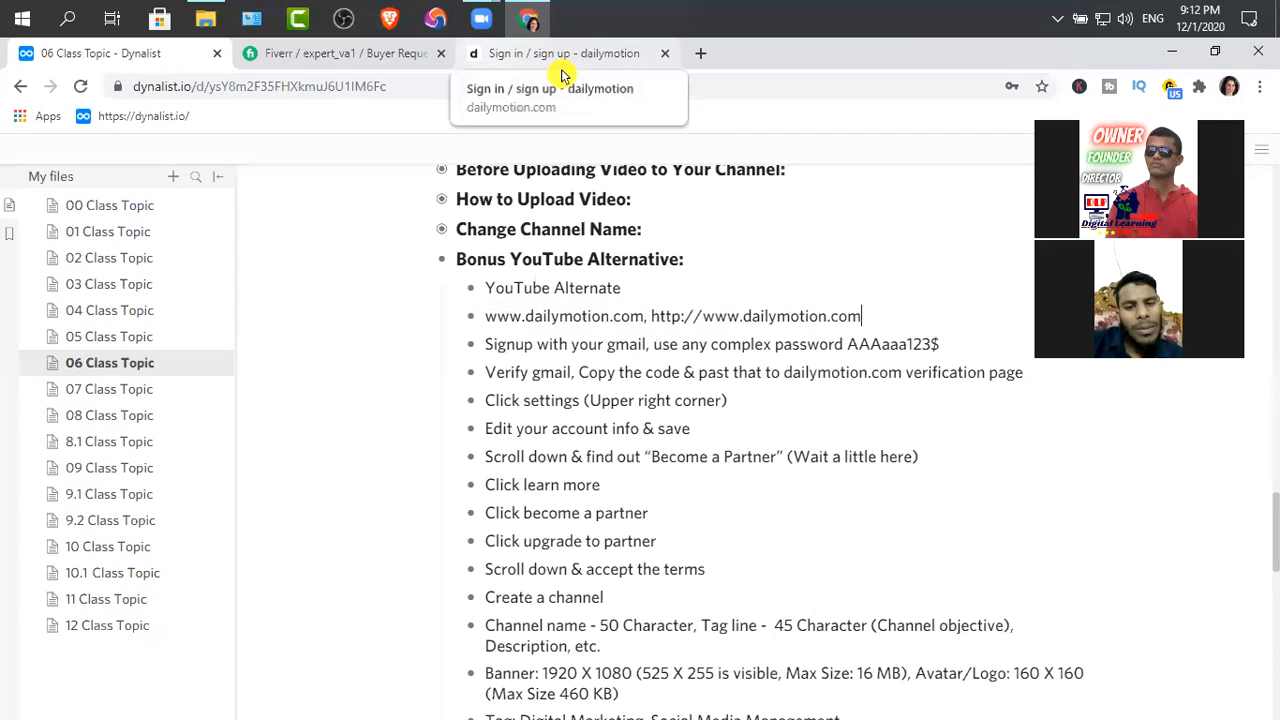
{"action": "left_click", "coordinate": [561, 62]}
{"action": "left_click", "coordinate": [843, 317]}
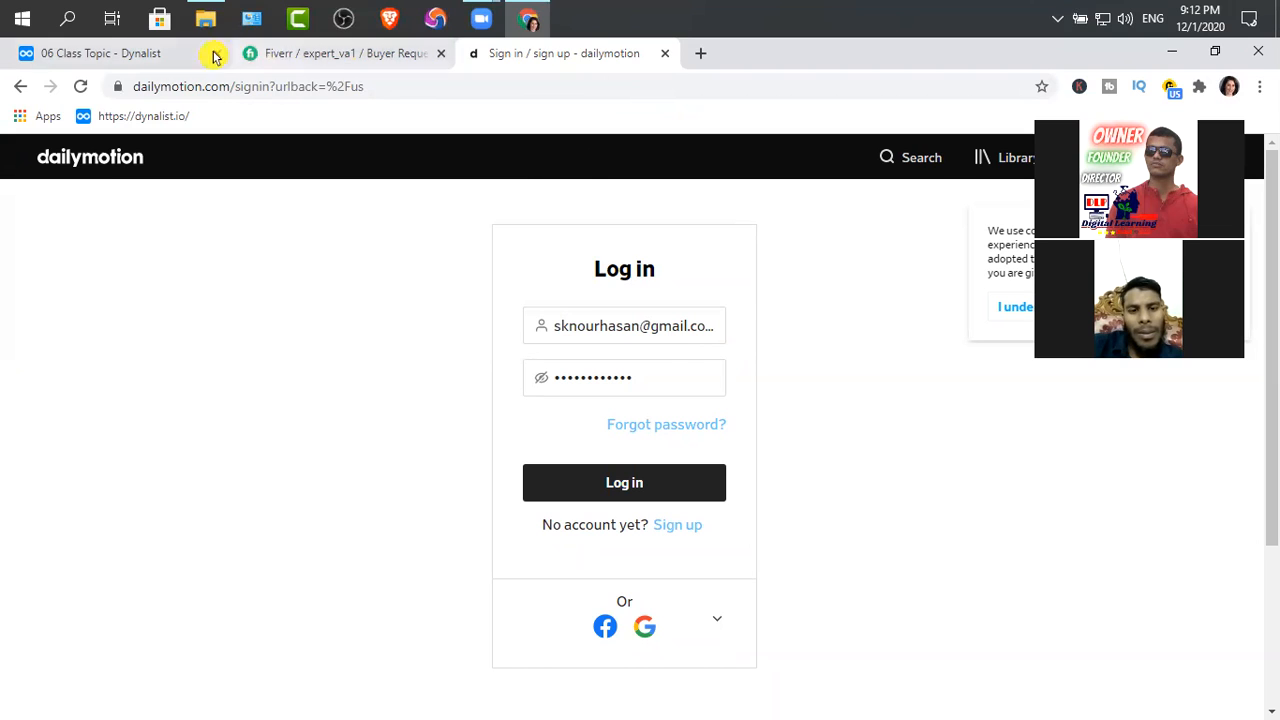
Return to the class notes, collapse "Bonus YouTube Alternative" and expand "How to Upload Video"
{"action": "left_click", "coordinate": [86, 52]}
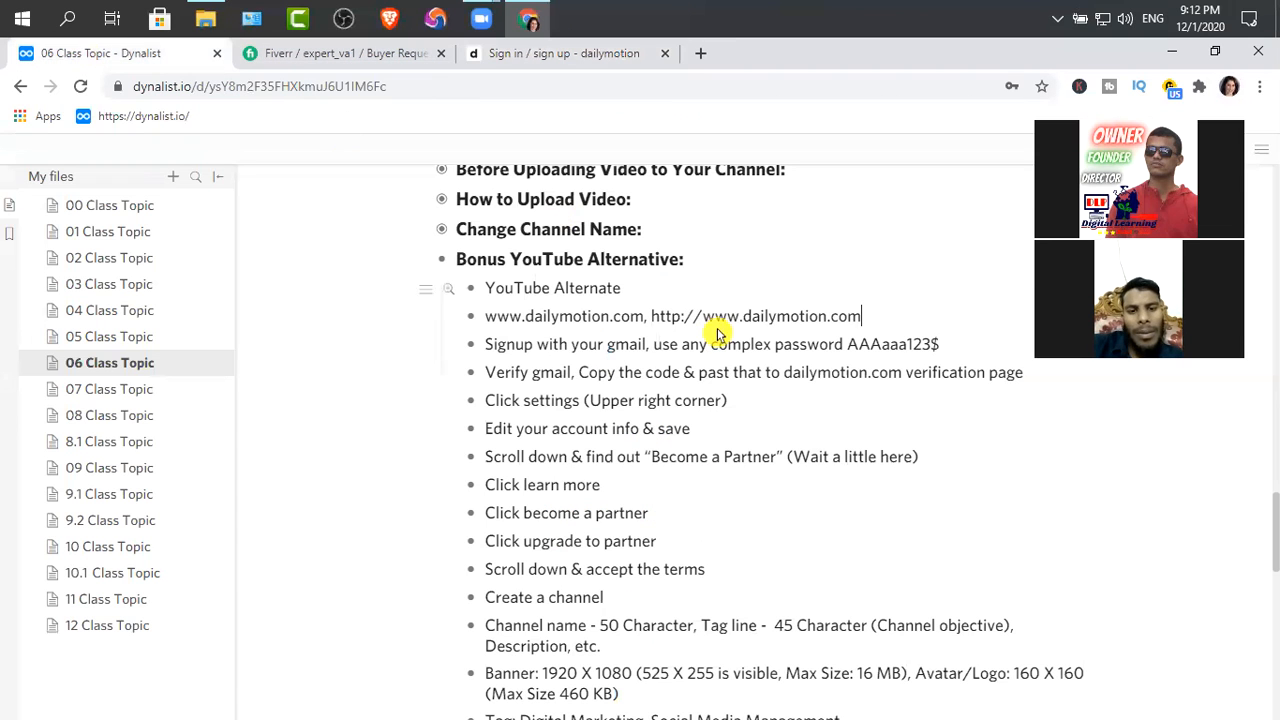
{"action": "left_click", "coordinate": [441, 261]}
{"action": "left_click", "coordinate": [443, 201]}
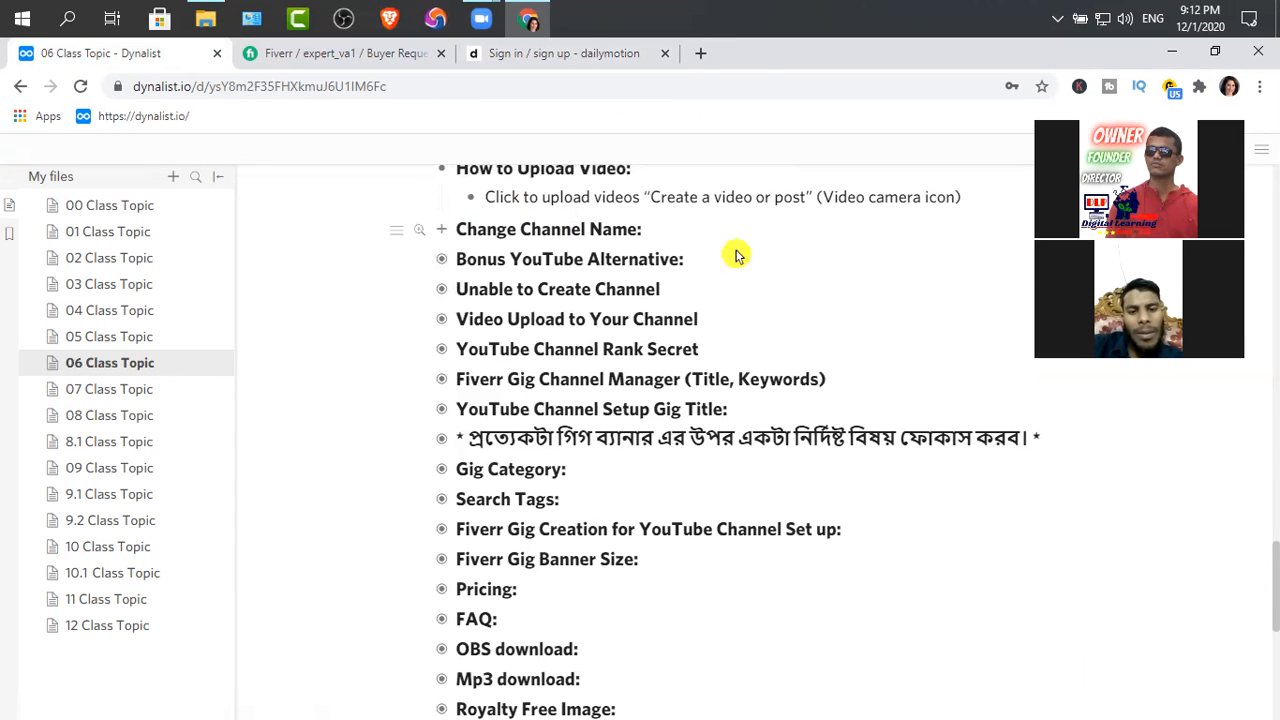
{"action": "scroll", "coordinate": [730, 258], "scroll_direction": "up", "scroll_amount": 1}
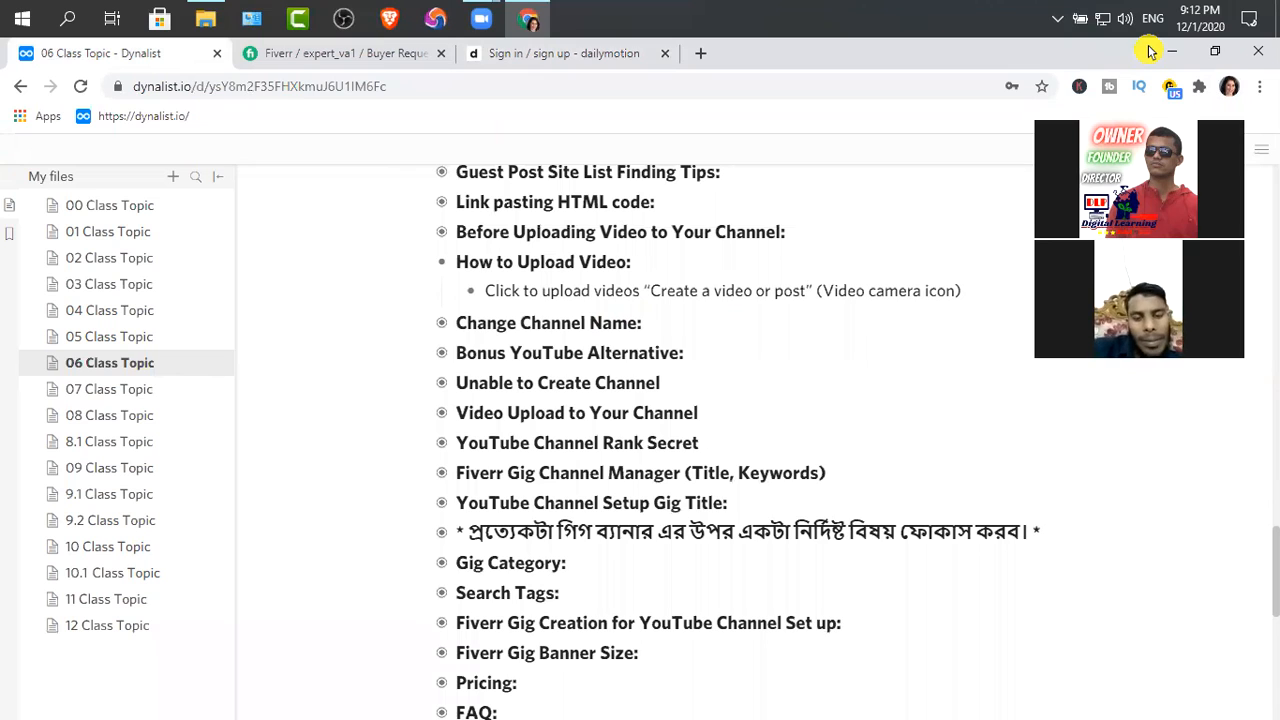
Open the Digital Marketing Agency browser profile and keep only its YouTube Studio channel videos page open
{"action": "left_click", "coordinate": [1150, 52]}
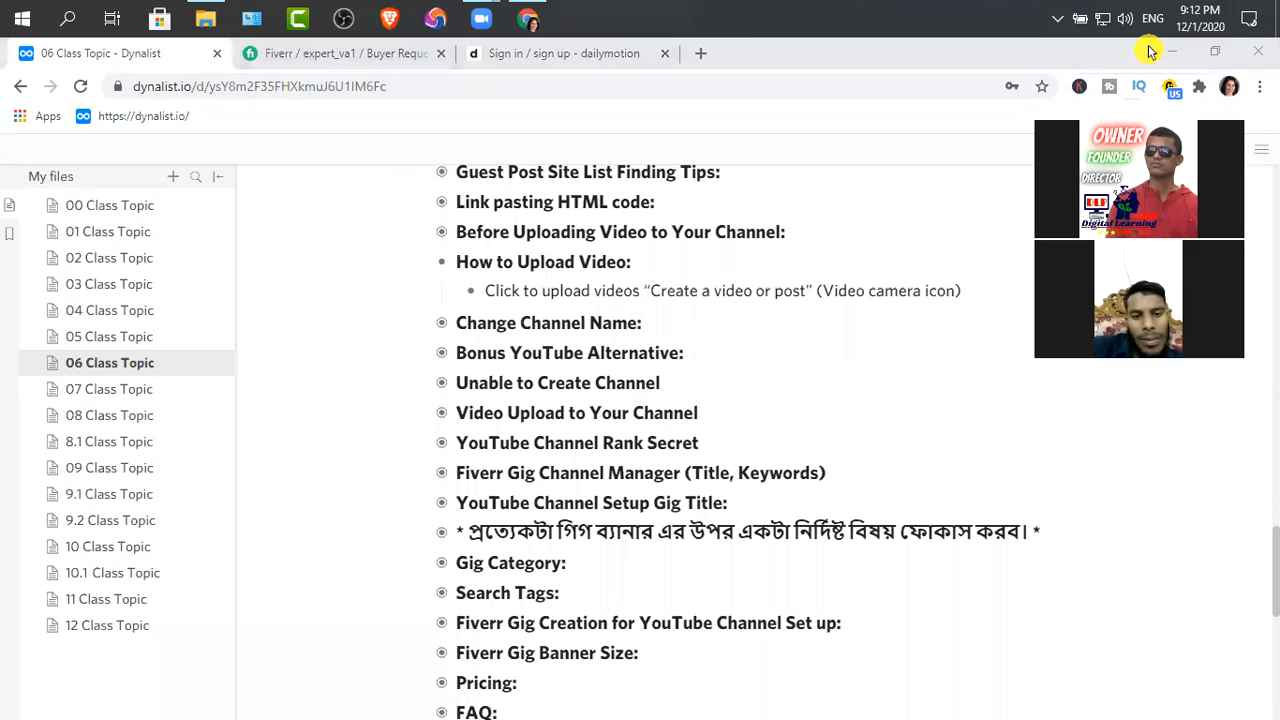
{"action": "left_click", "coordinate": [1230, 93]}
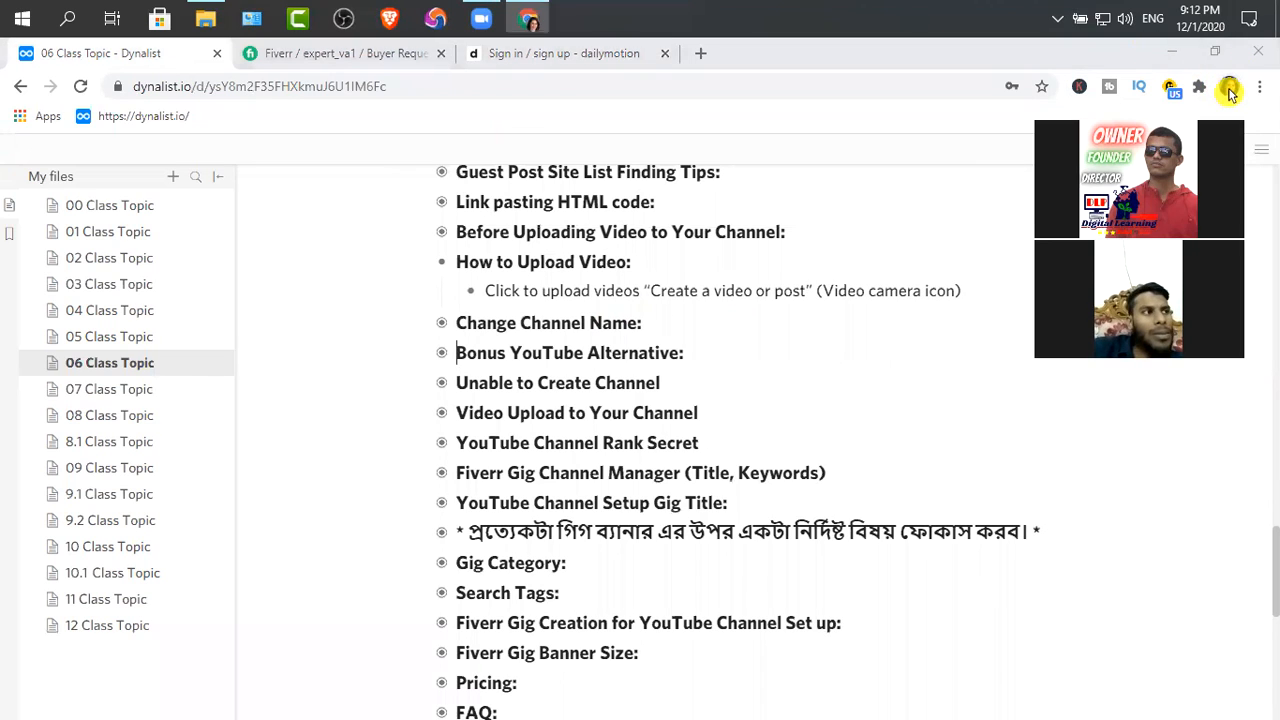
{"action": "left_click", "coordinate": [1034, 571]}
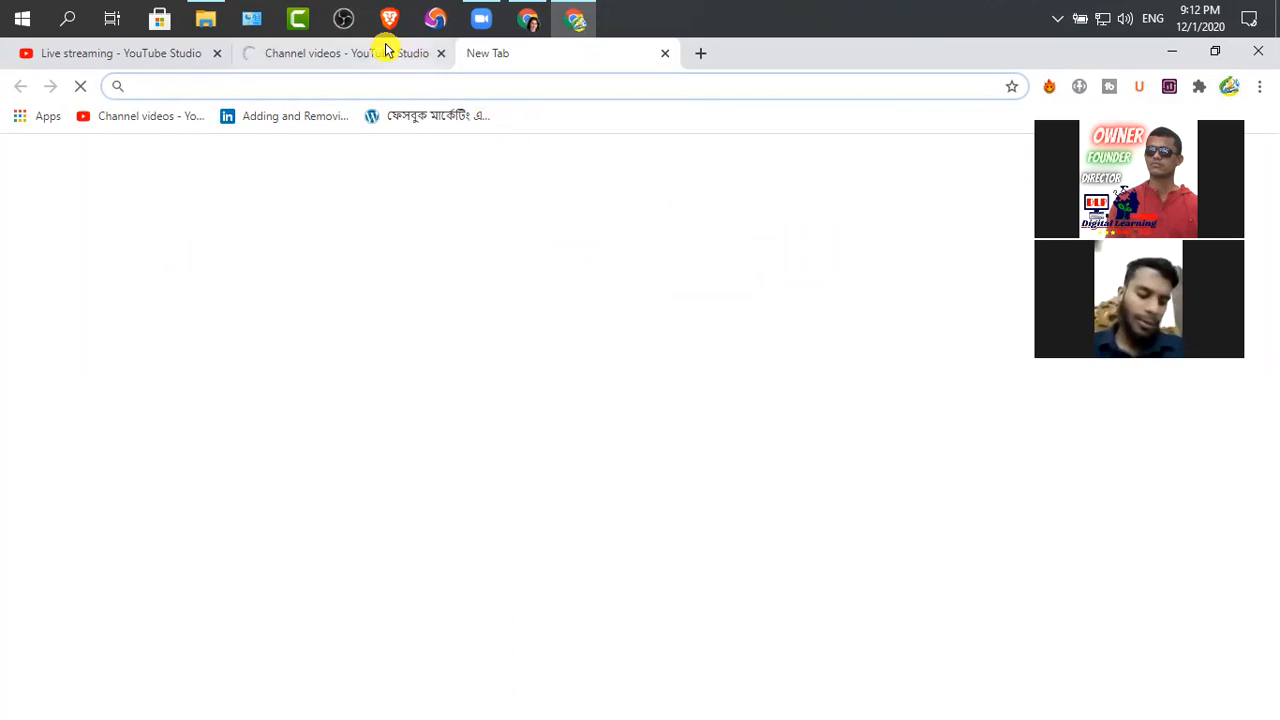
{"action": "left_click", "coordinate": [349, 55]}
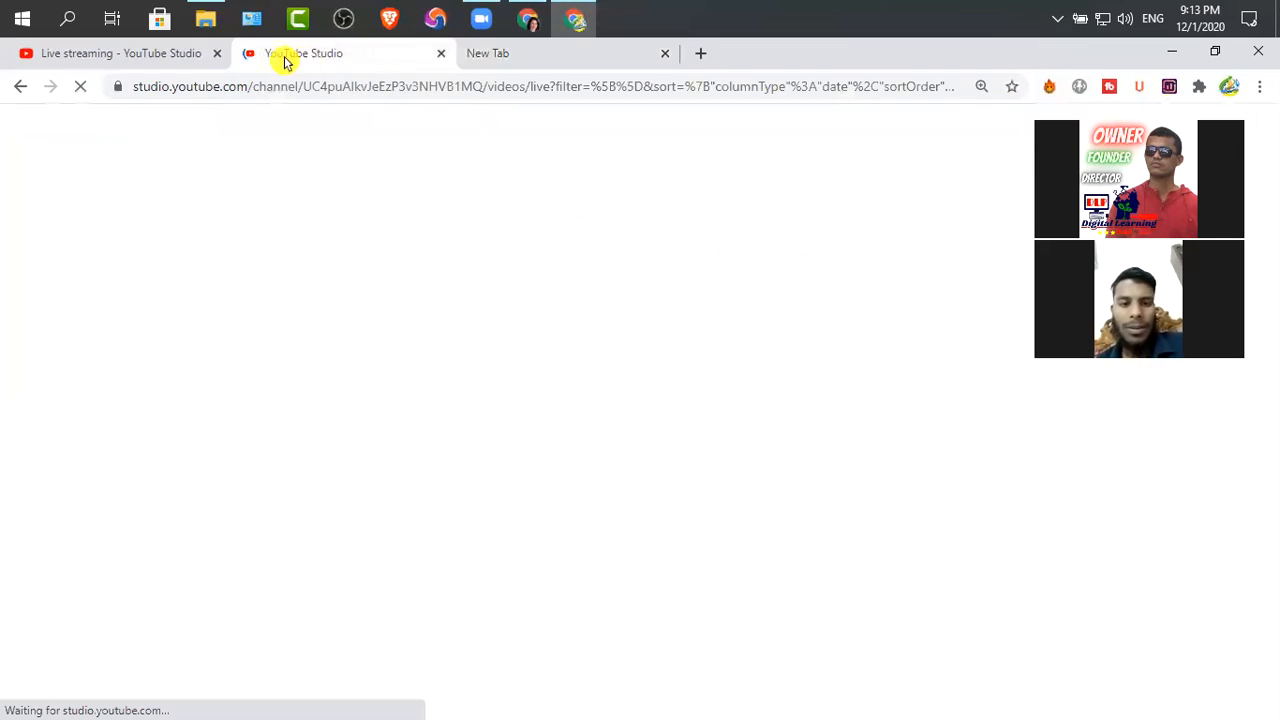
{"action": "left_click", "coordinate": [217, 53]}
{"action": "left_click", "coordinate": [441, 53]}
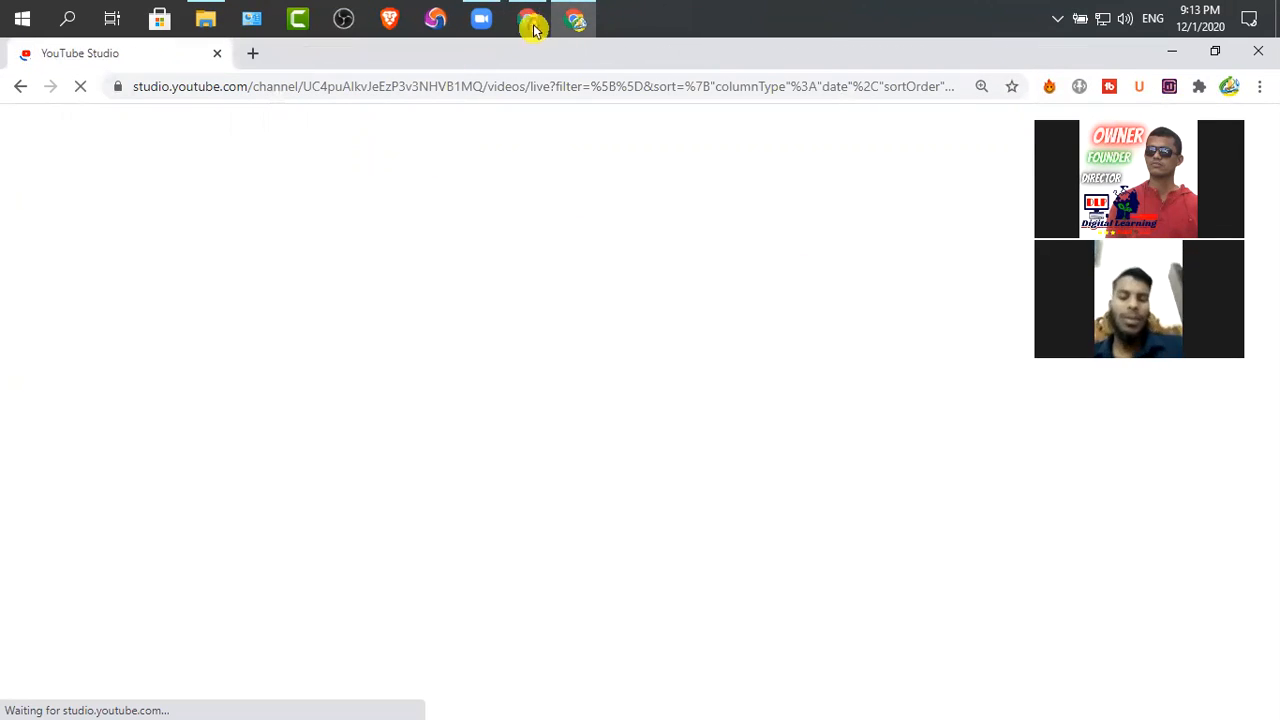
{"action": "left_click", "coordinate": [531, 24]}
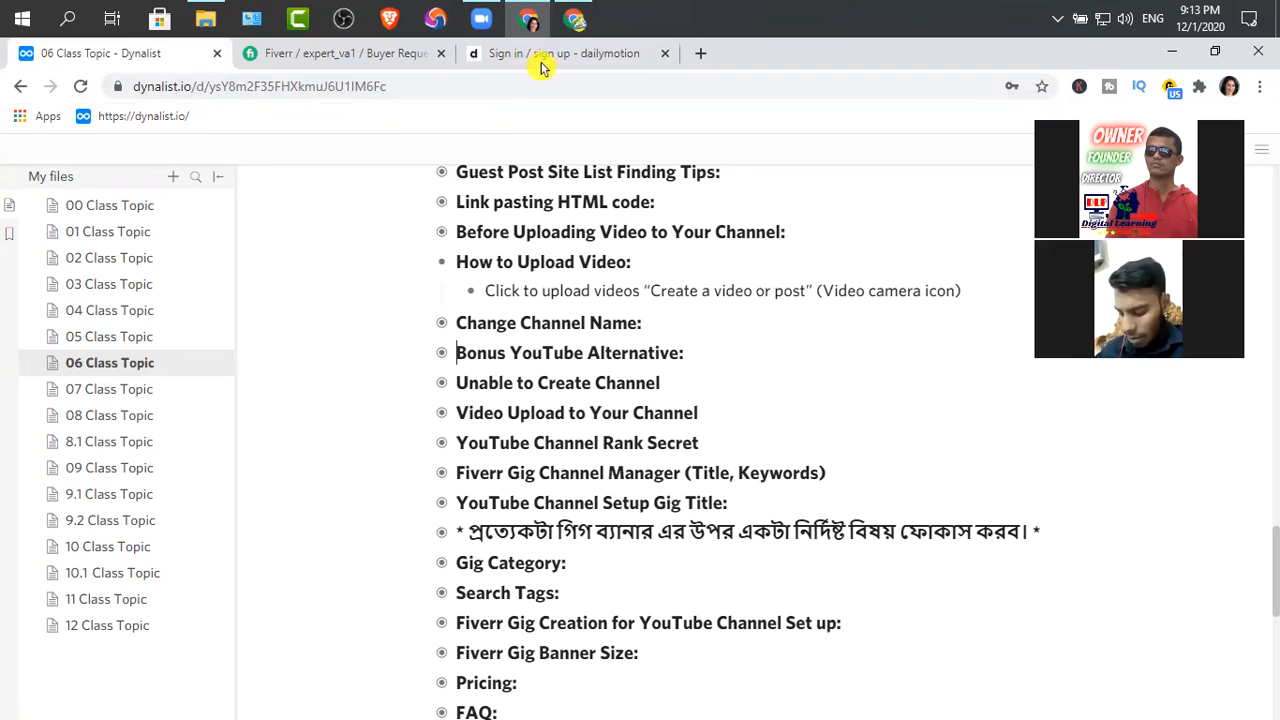
{"action": "left_click", "coordinate": [575, 20]}
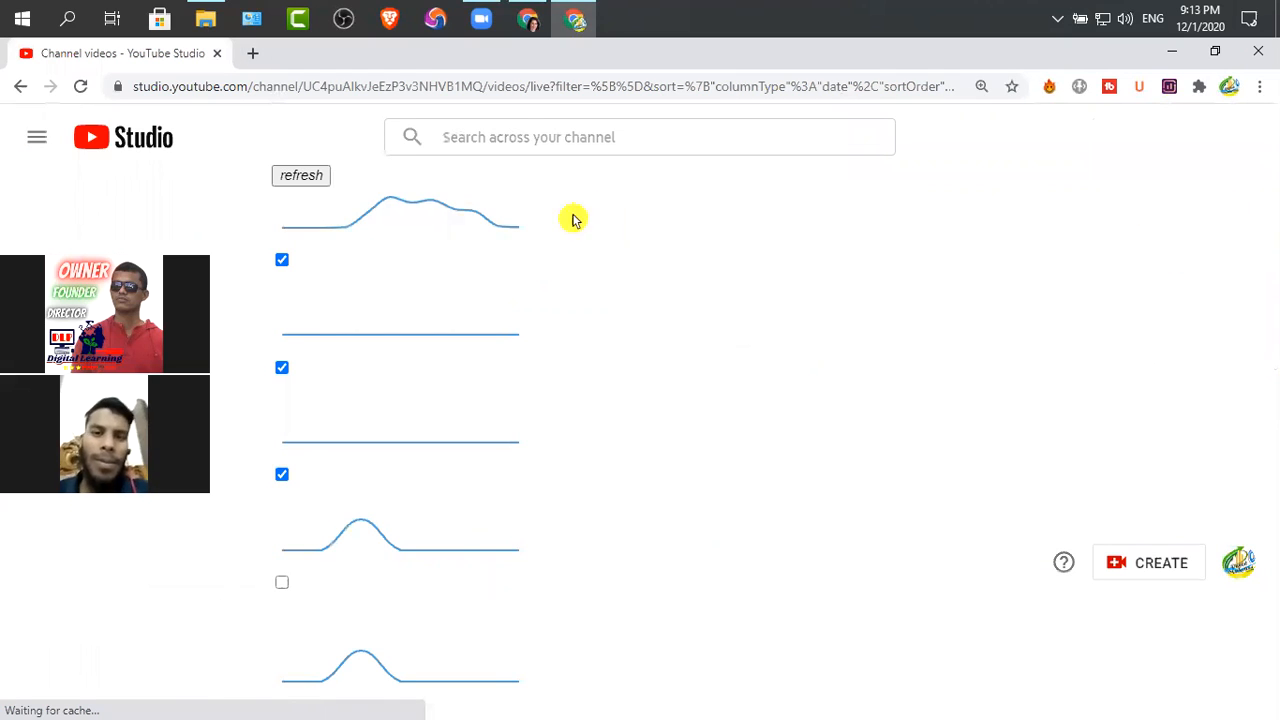
{"action": "left_click", "coordinate": [305, 183]}
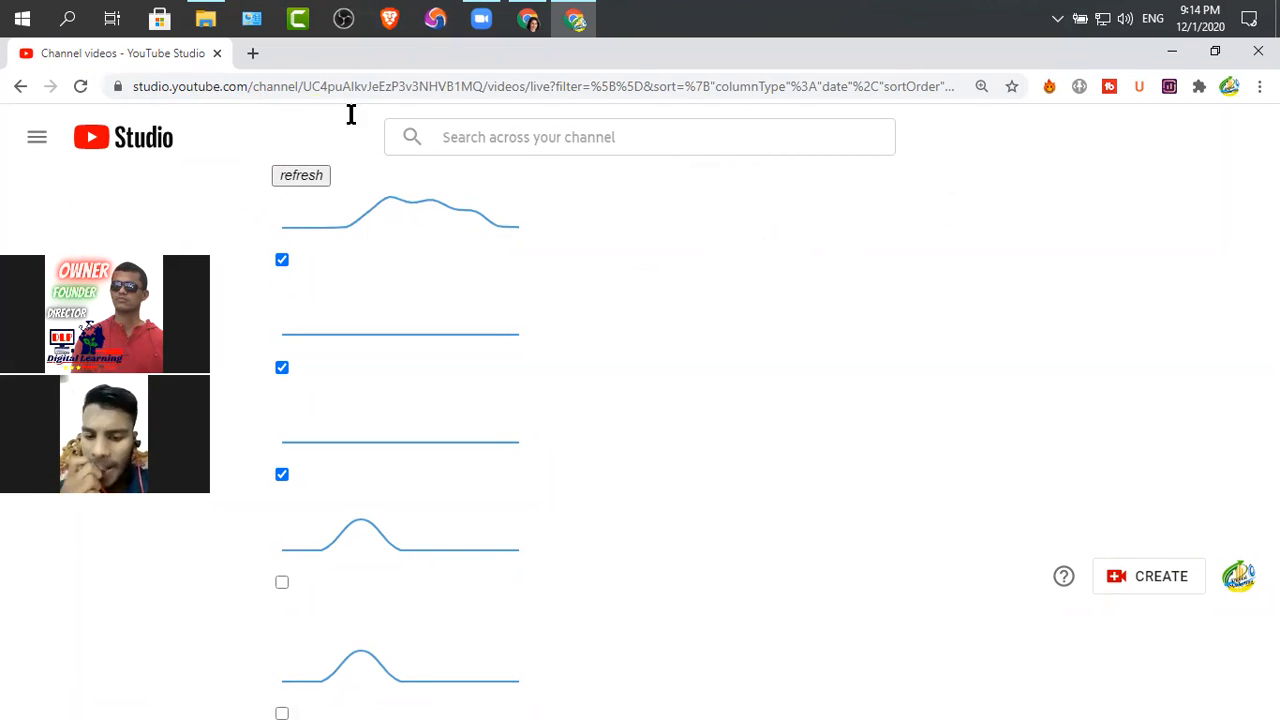
Load youtube.com in the Digital Marketing Agency profile and open the account's own channel page
{"action": "left_click", "coordinate": [197, 87]}
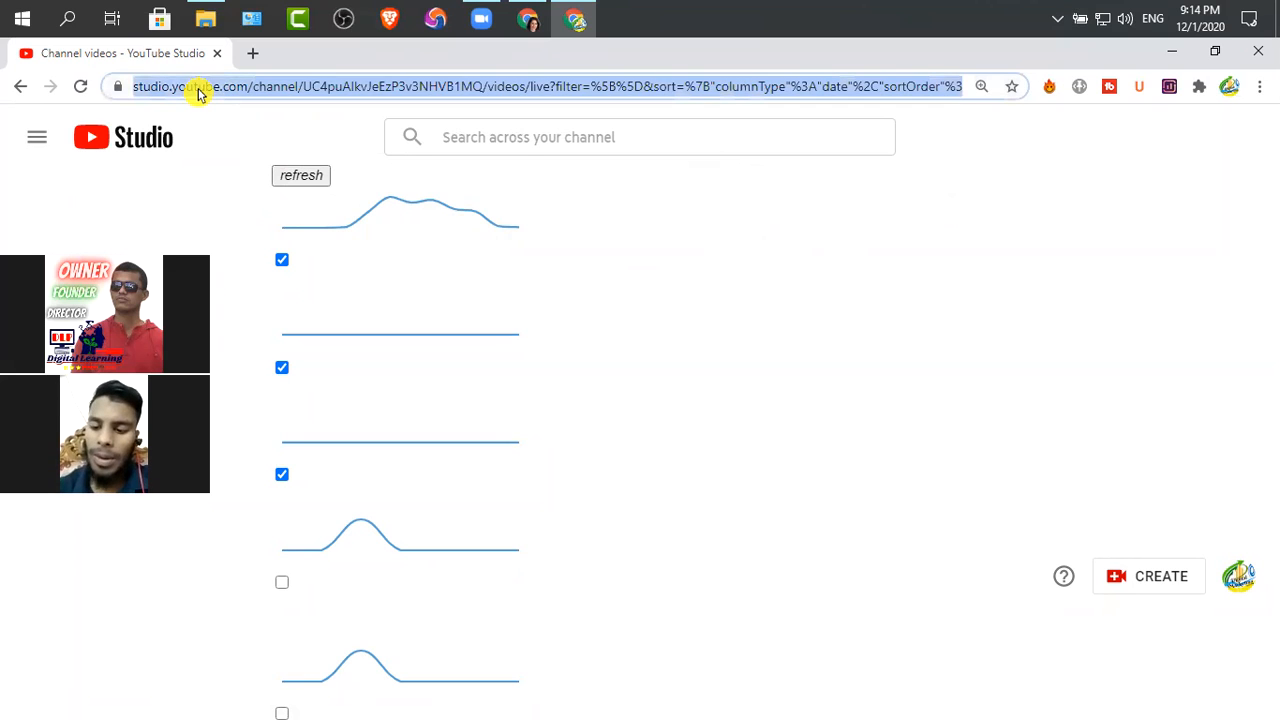
{"action": "type", "text": "youtube"}
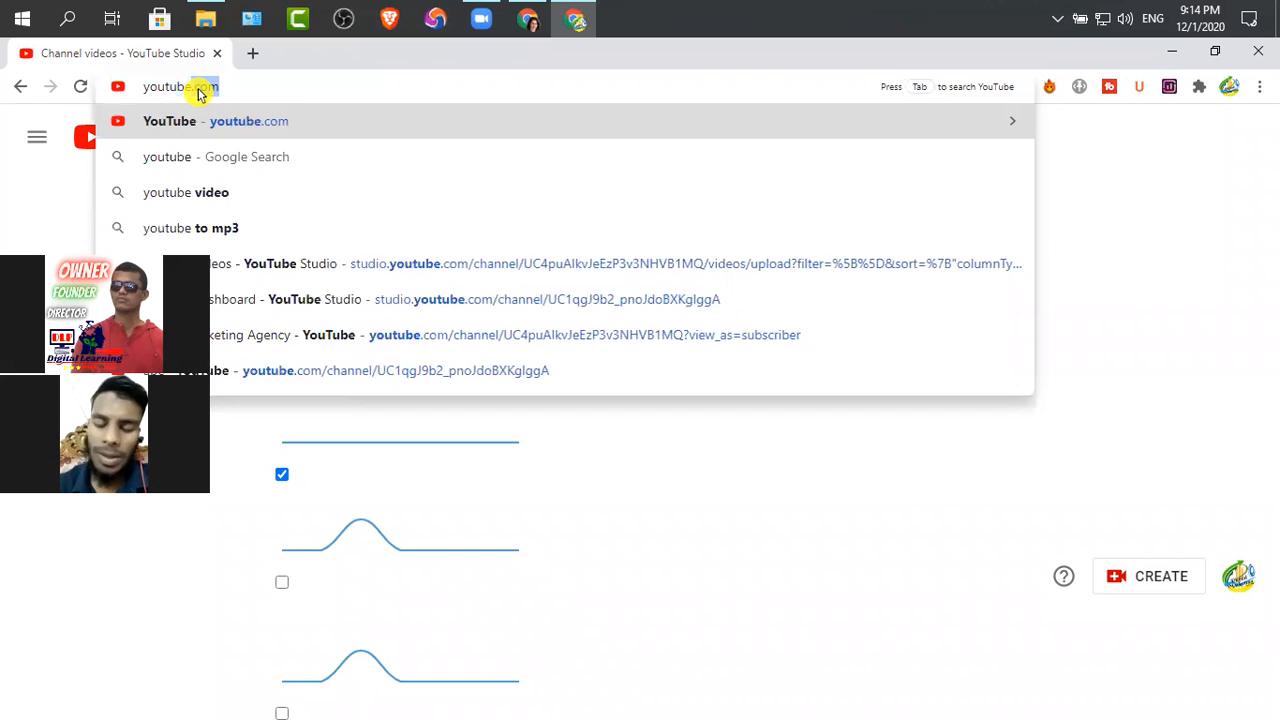
{"action": "type", "text": ".com"}
{"action": "key", "text": "Return"}
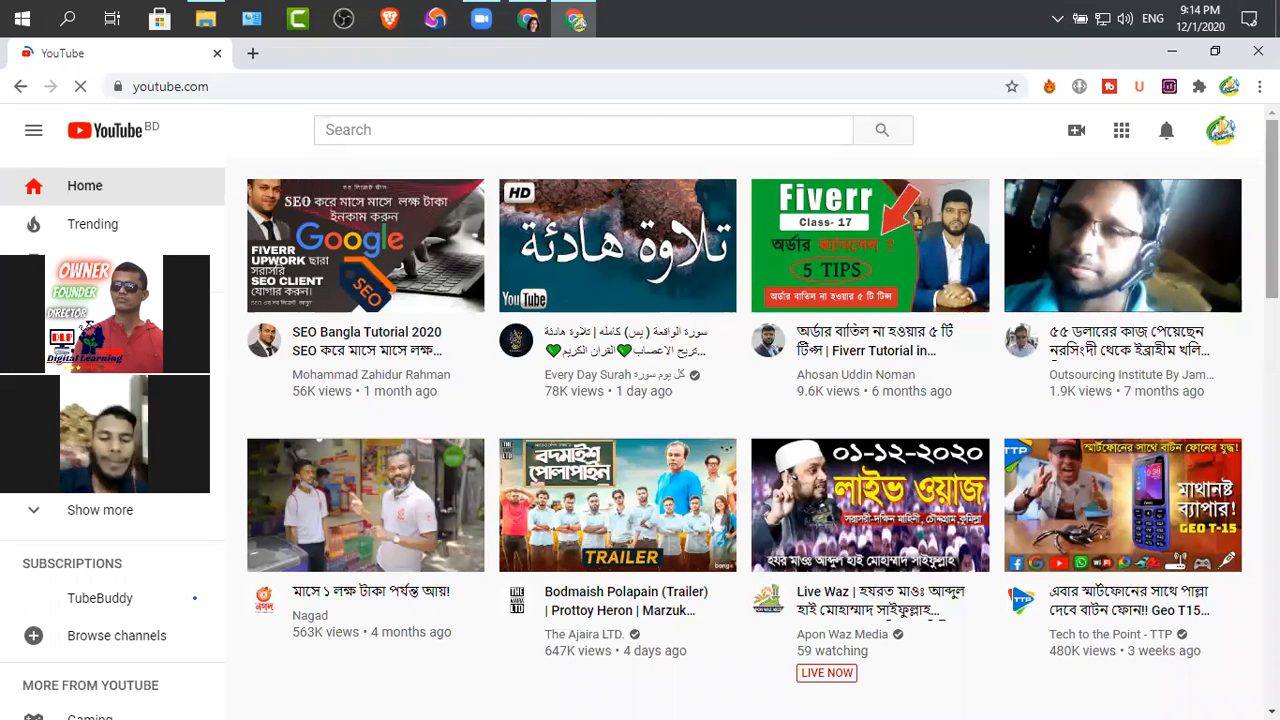
{"action": "left_click", "coordinate": [1221, 141]}
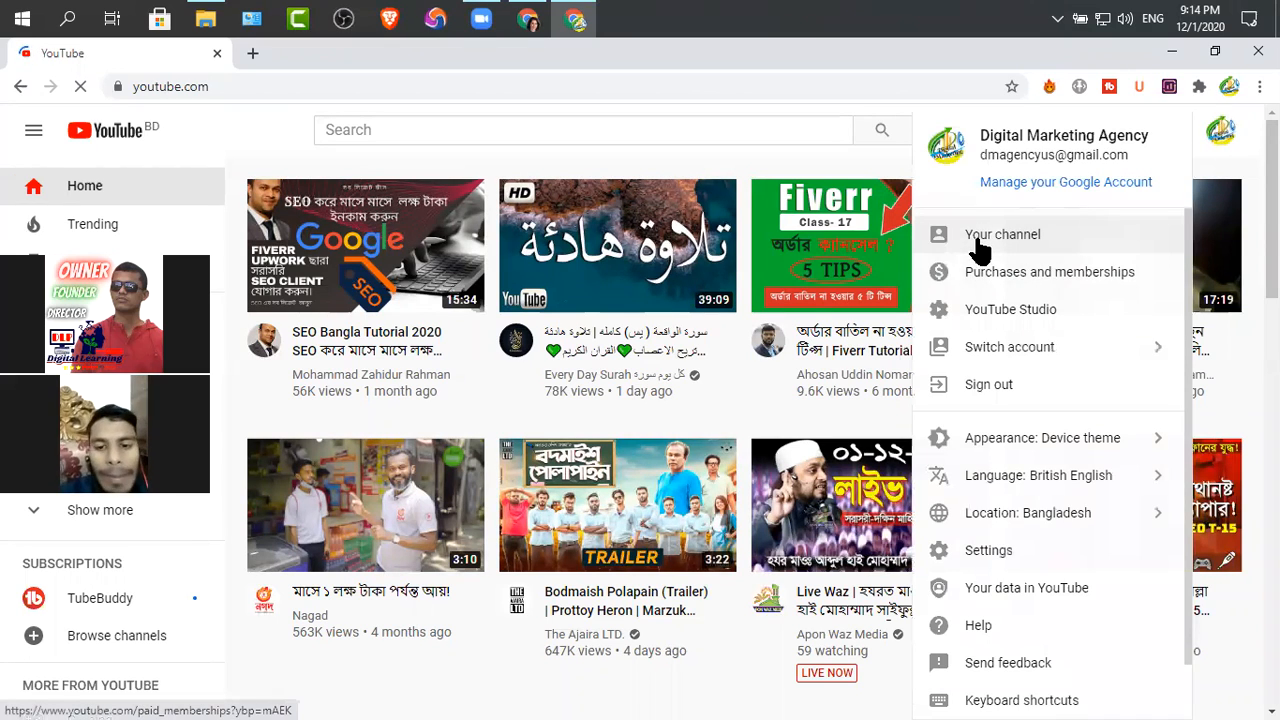
{"action": "left_click", "coordinate": [980, 248]}
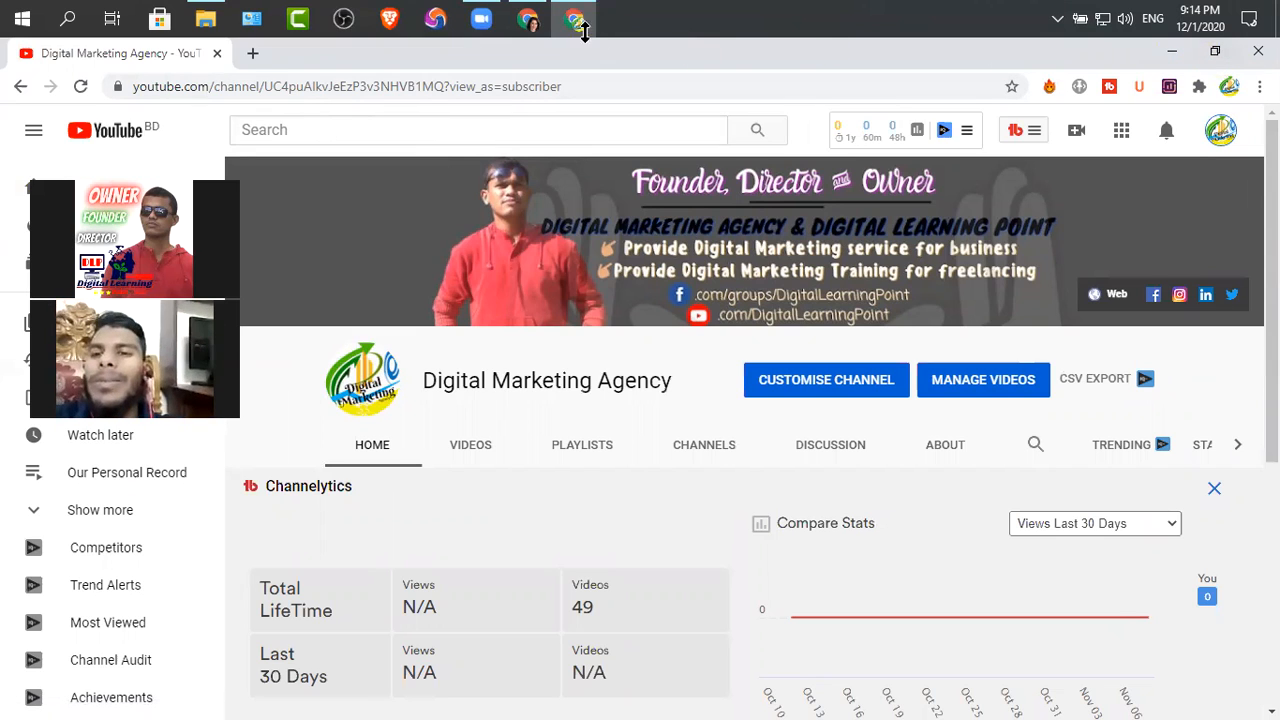
{"action": "left_click", "coordinate": [1221, 131]}
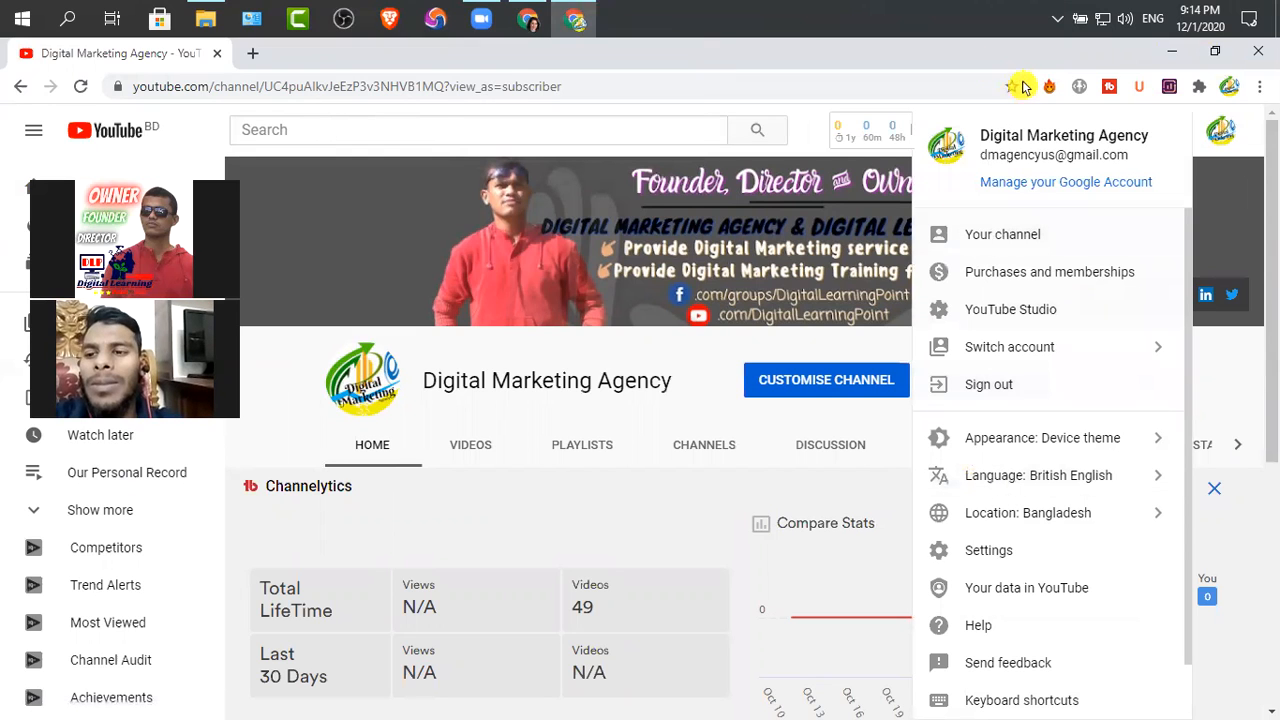
{"action": "left_click", "coordinate": [541, 21]}
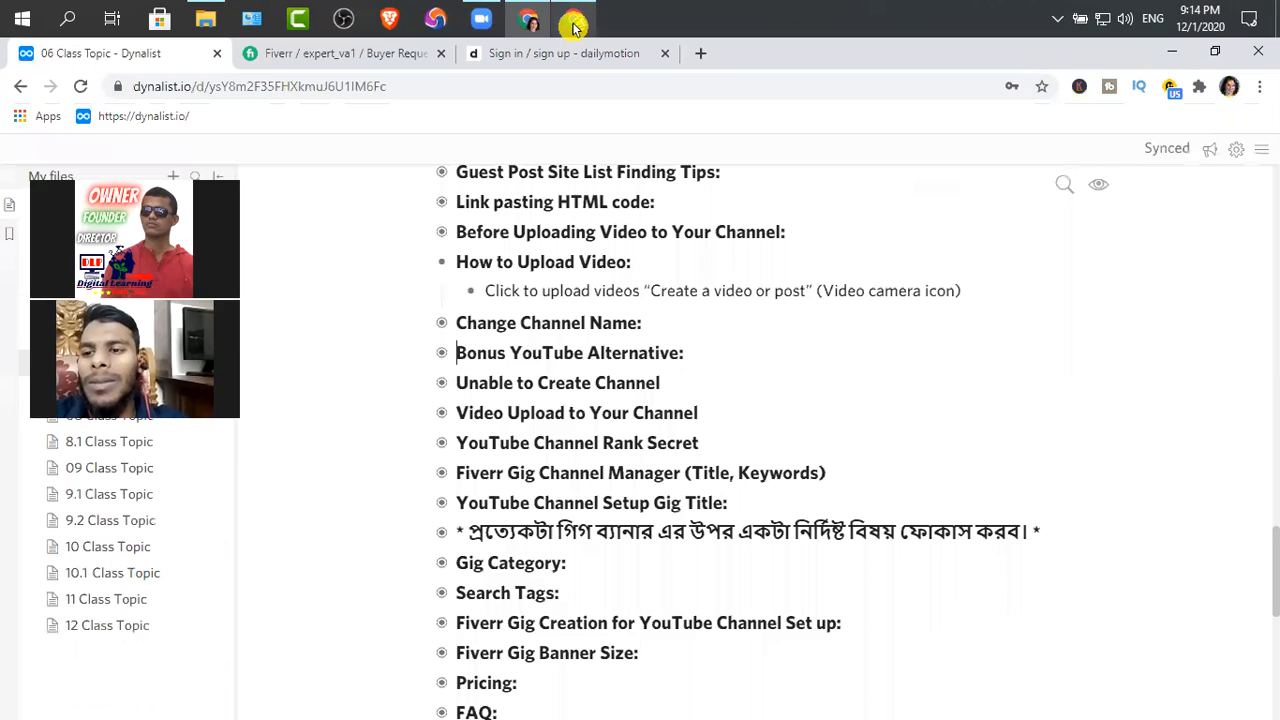
{"action": "left_click", "coordinate": [575, 27]}
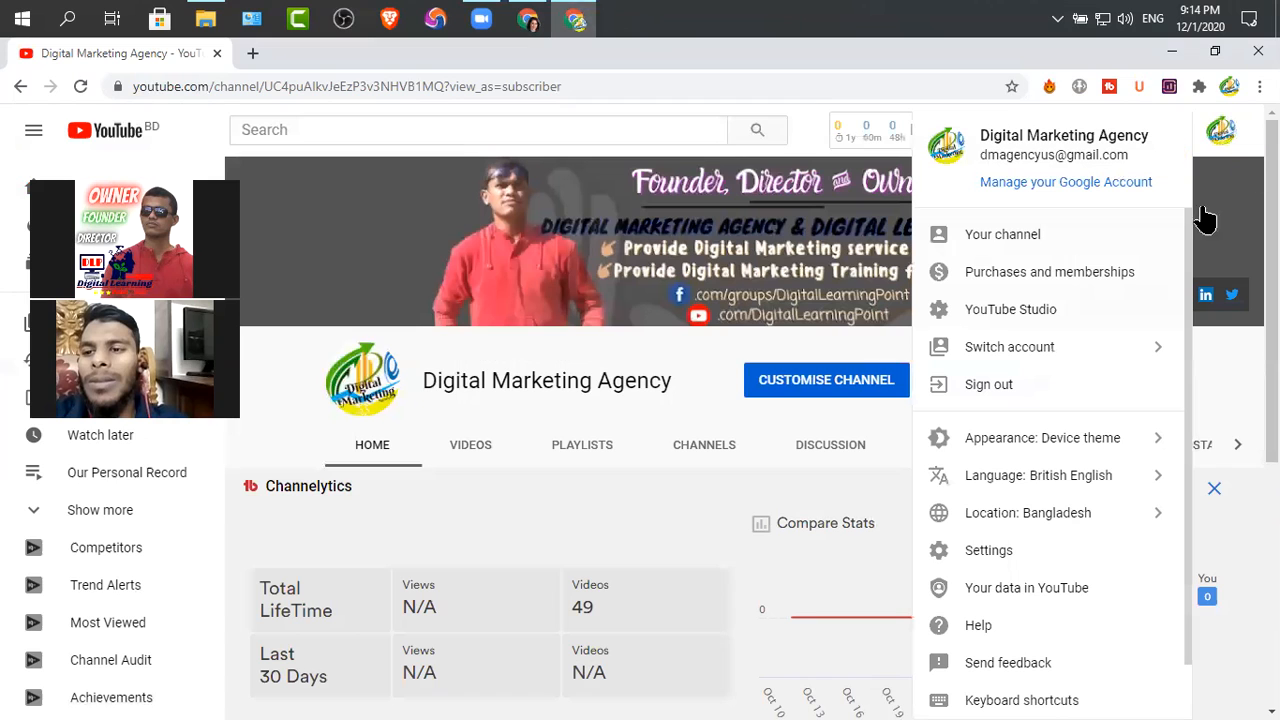
Open the Expert browser profile's YouTube Studio channel videos page and close the Digital Marketing Agency window
{"action": "left_click", "coordinate": [1226, 94]}
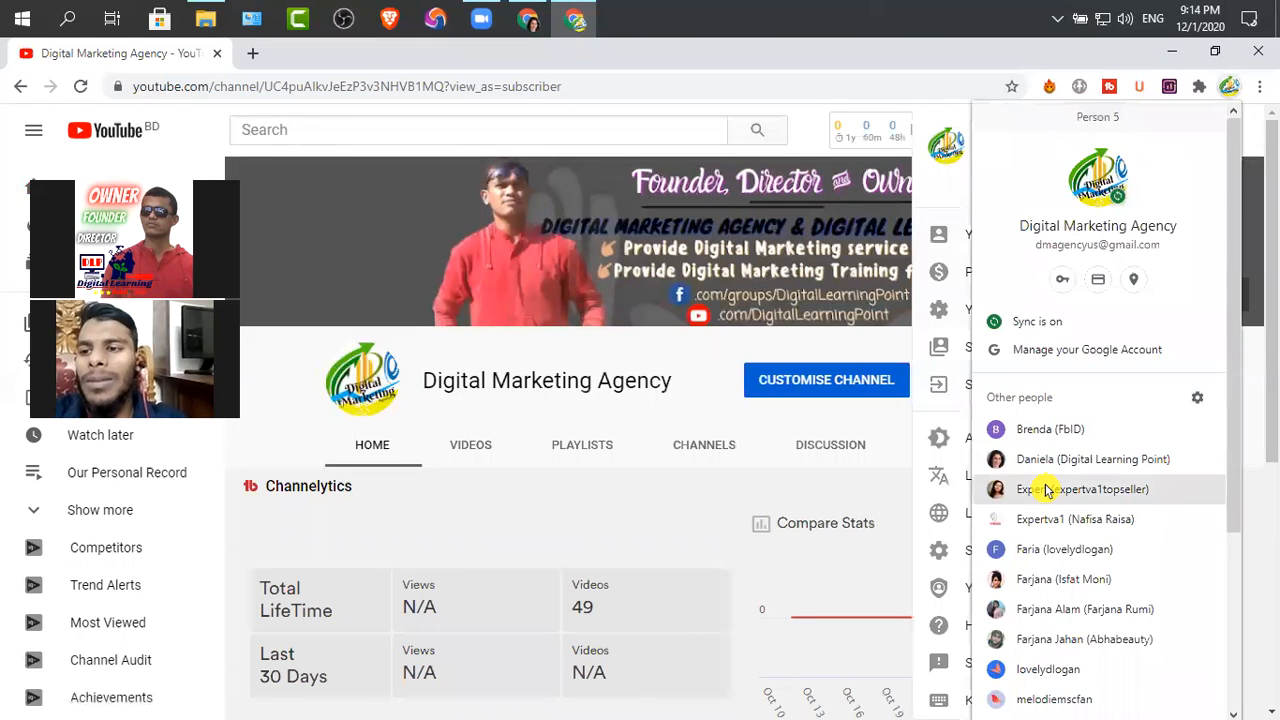
{"action": "left_click", "coordinate": [1047, 488]}
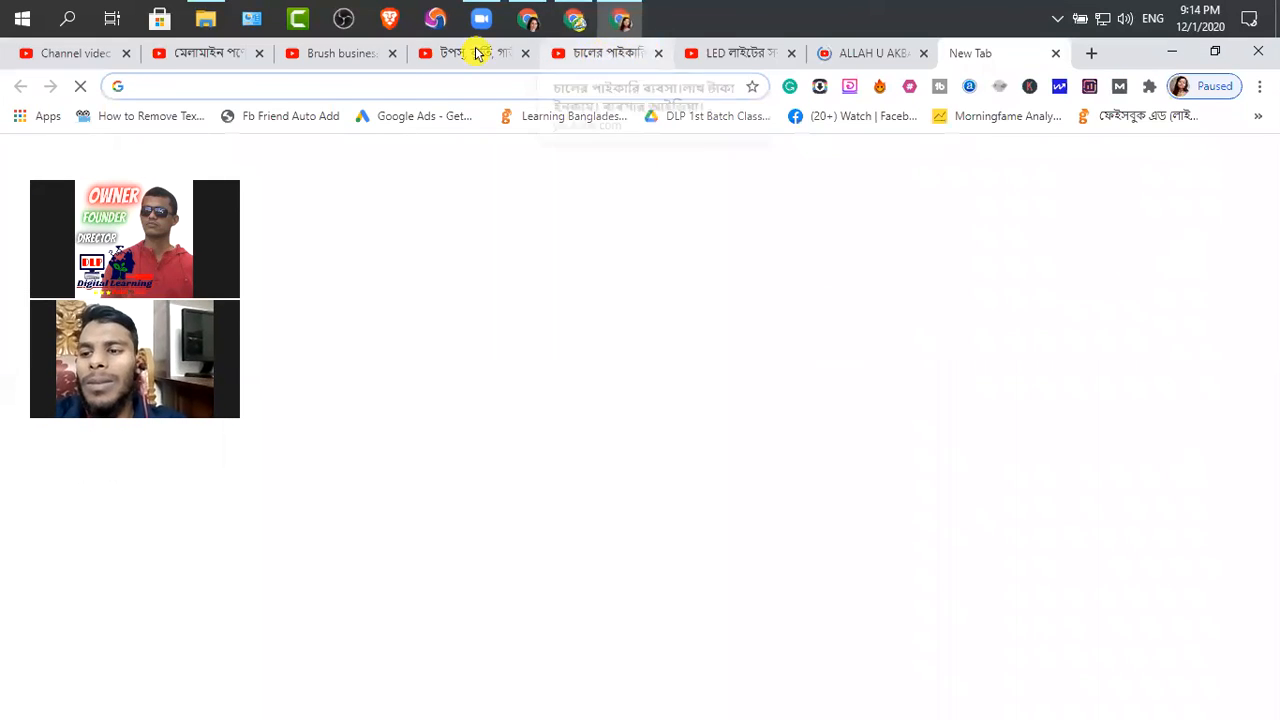
{"action": "left_click", "coordinate": [58, 52]}
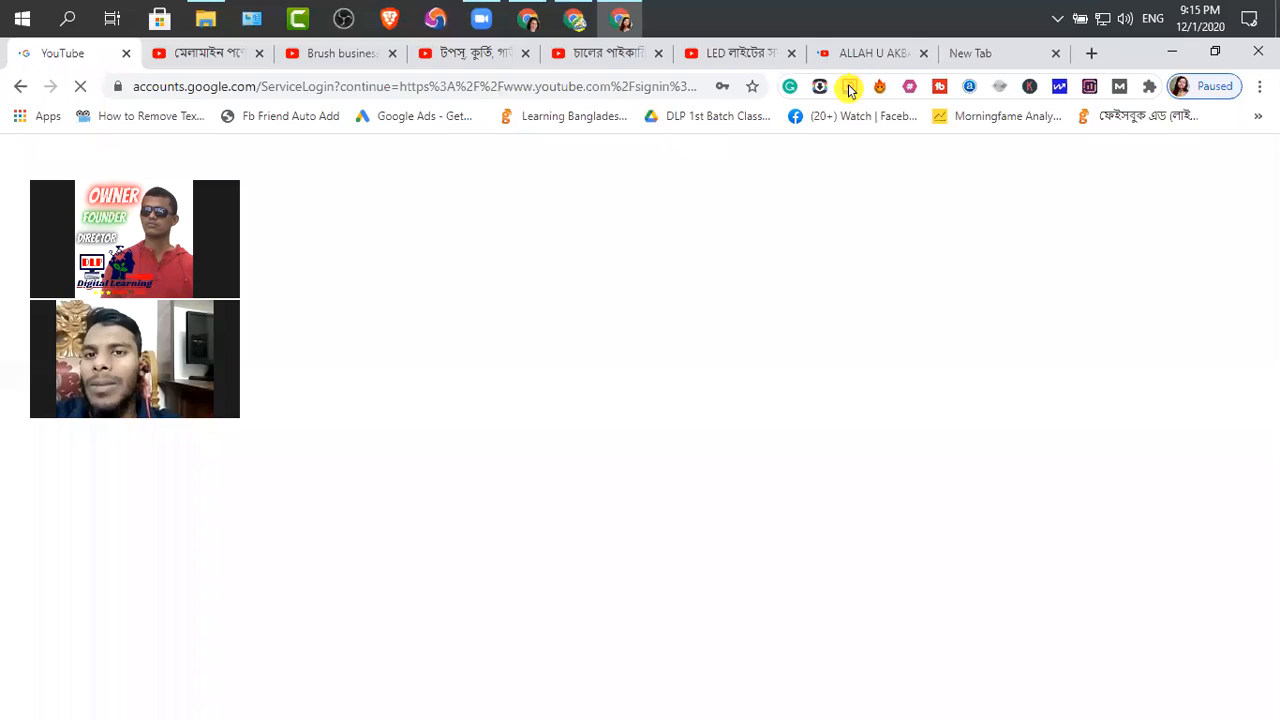
{"action": "left_click", "coordinate": [575, 20]}
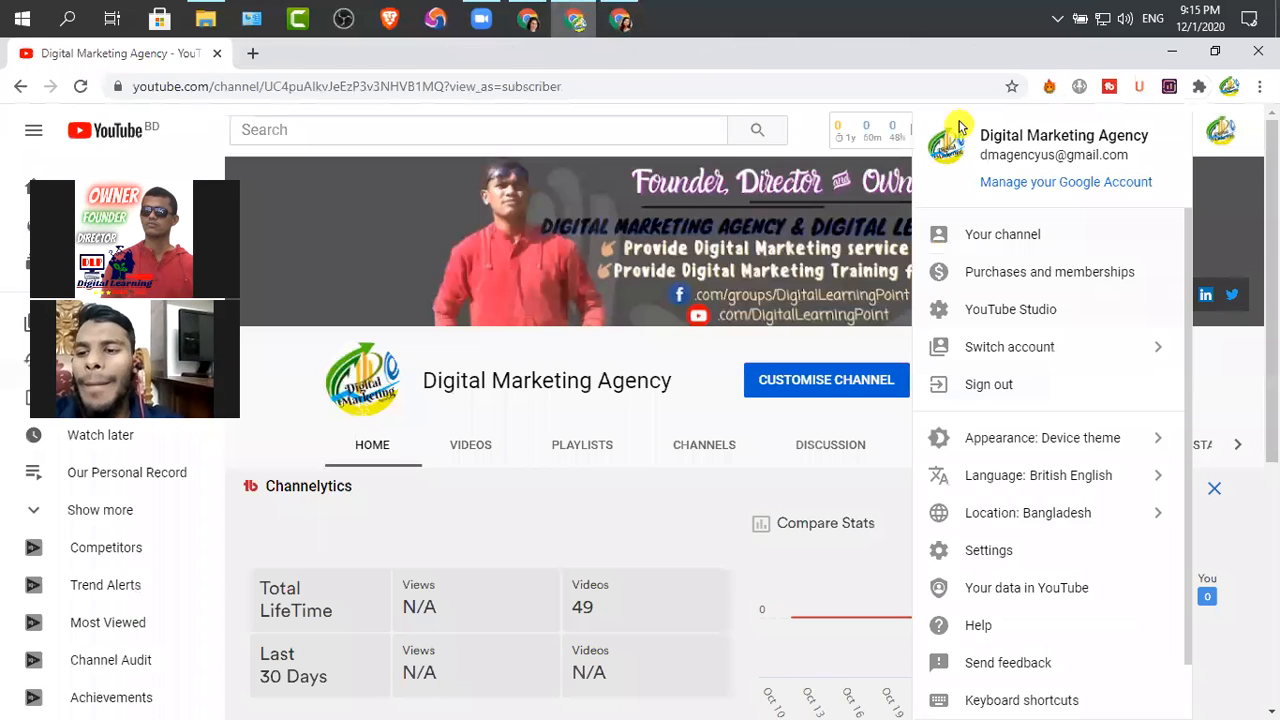
{"action": "left_click", "coordinate": [1258, 50]}
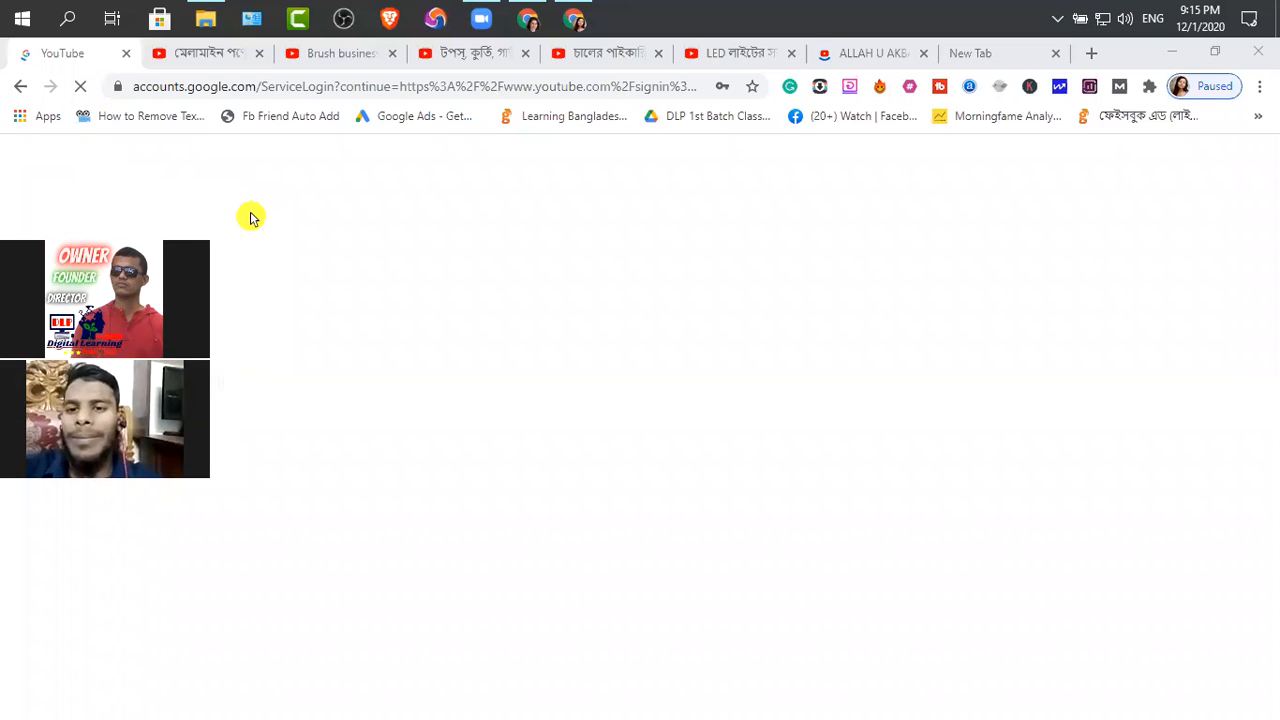
Sign in to YouTube with the saved account e-mail and account password to reach the channel content page
{"action": "left_click", "coordinate": [63, 49]}
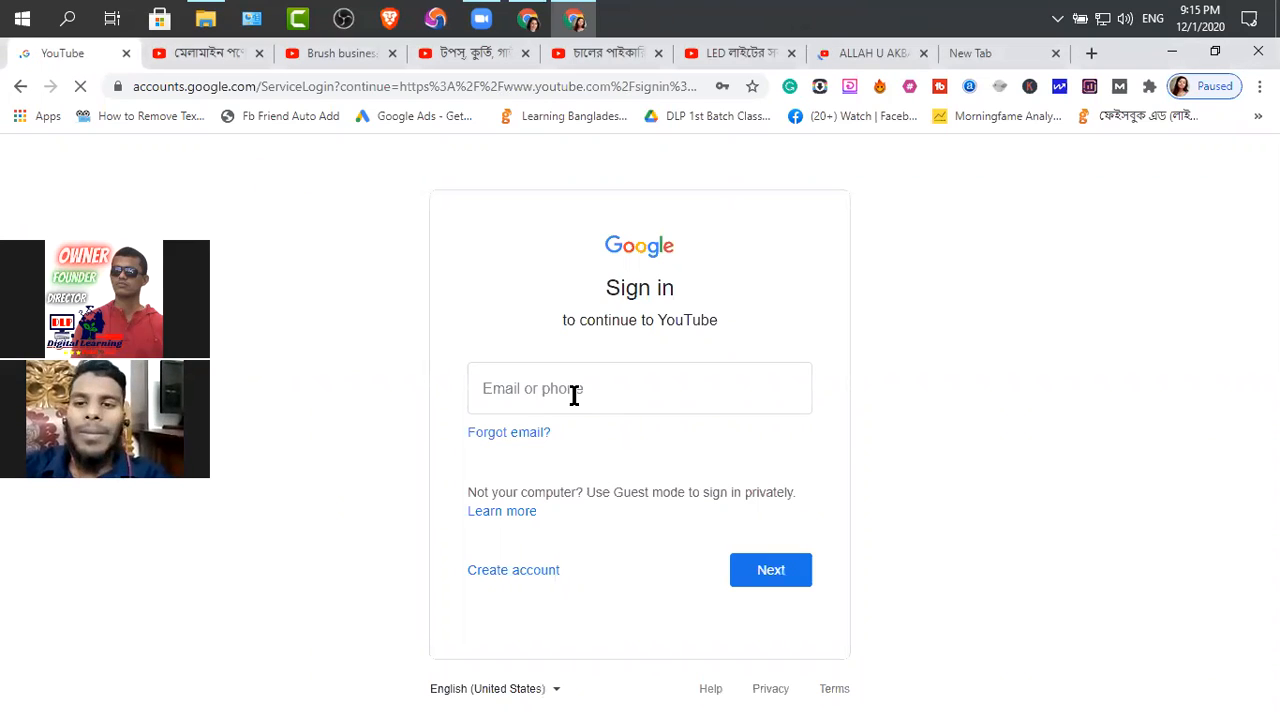
{"action": "left_click", "coordinate": [563, 391]}
{"action": "left_click", "coordinate": [768, 572]}
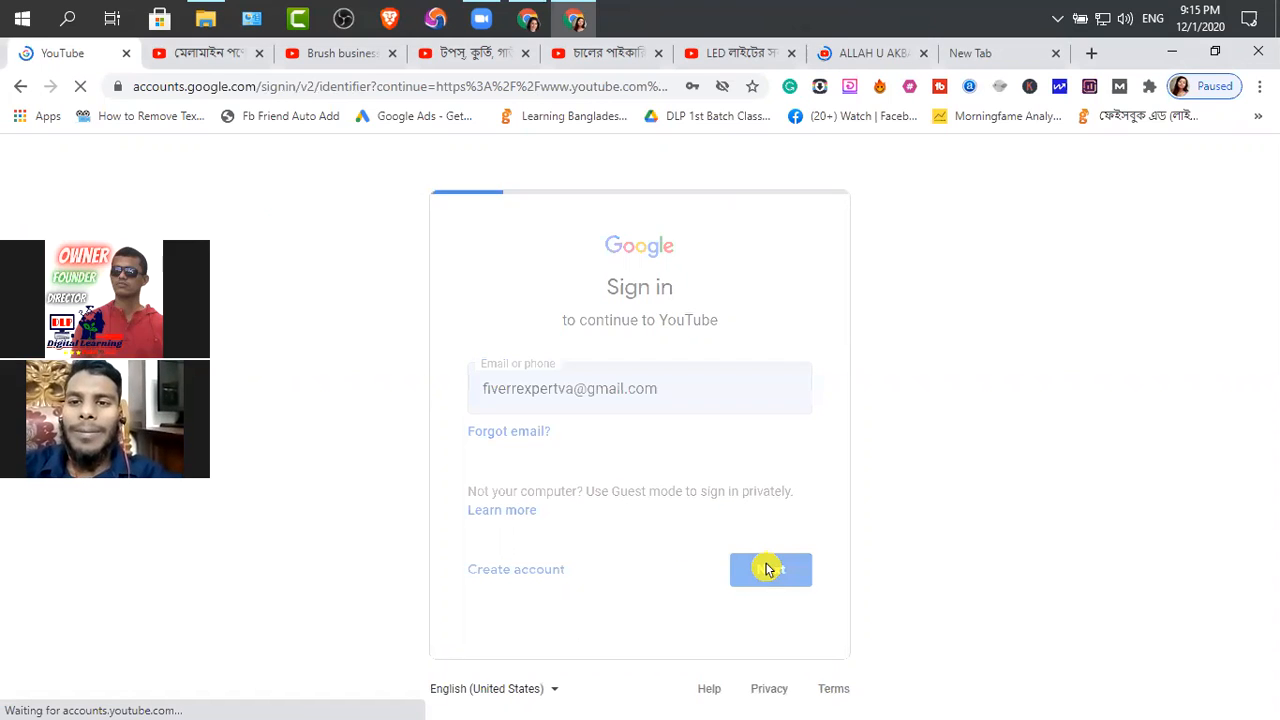
{"action": "left_click", "coordinate": [599, 422]}
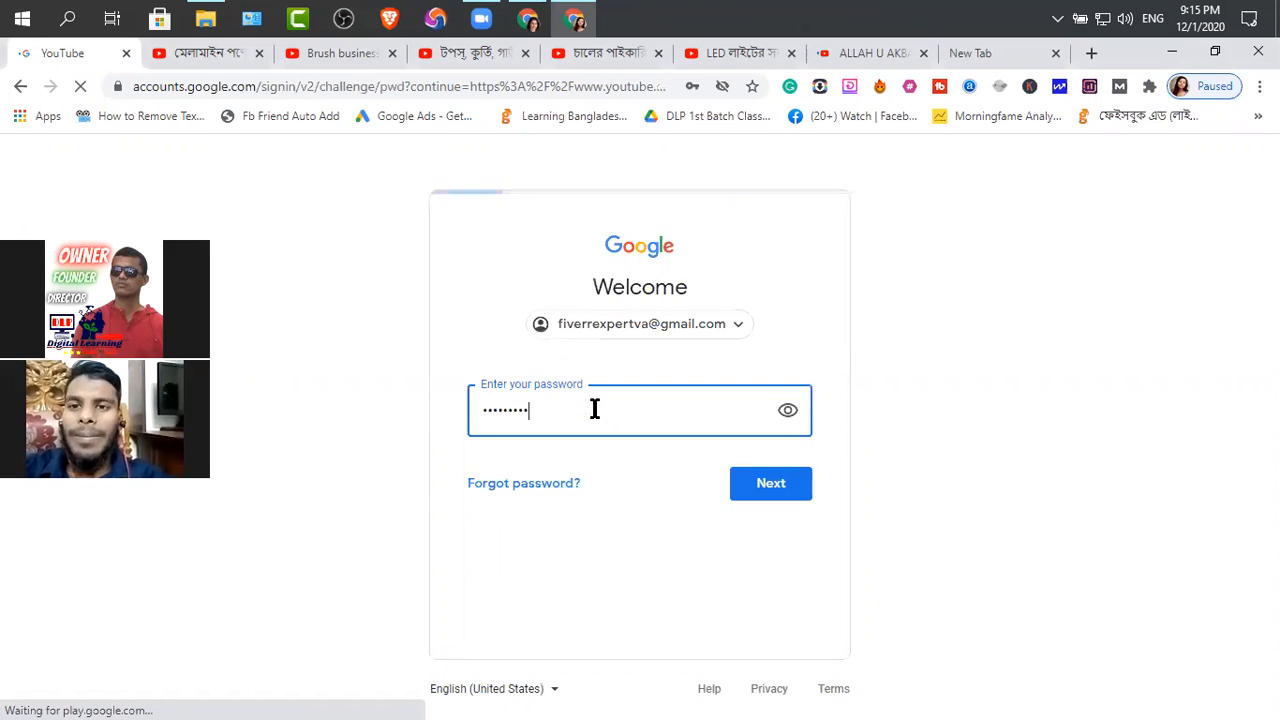
{"action": "left_click", "coordinate": [747, 497]}
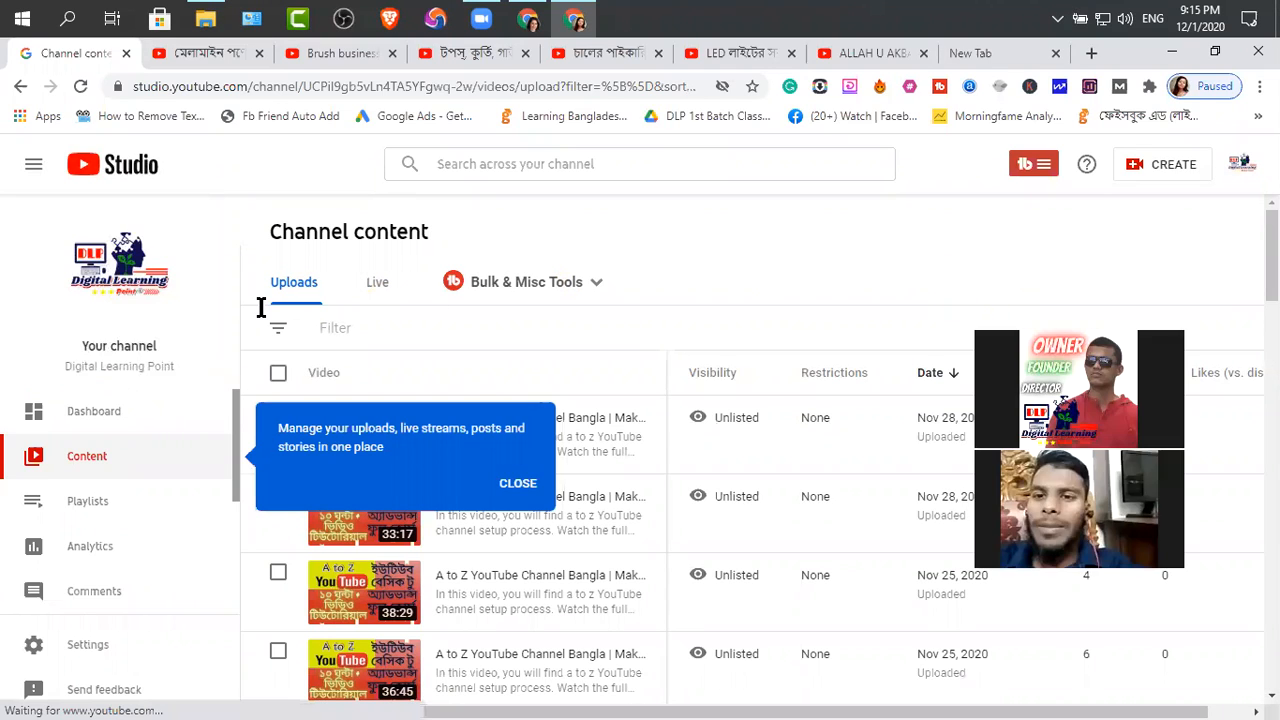
Open the N Digital Learning Point text file from the Digital Learning Point folder on All Drive (F:) in Notepad
{"action": "left_click", "coordinate": [205, 19]}
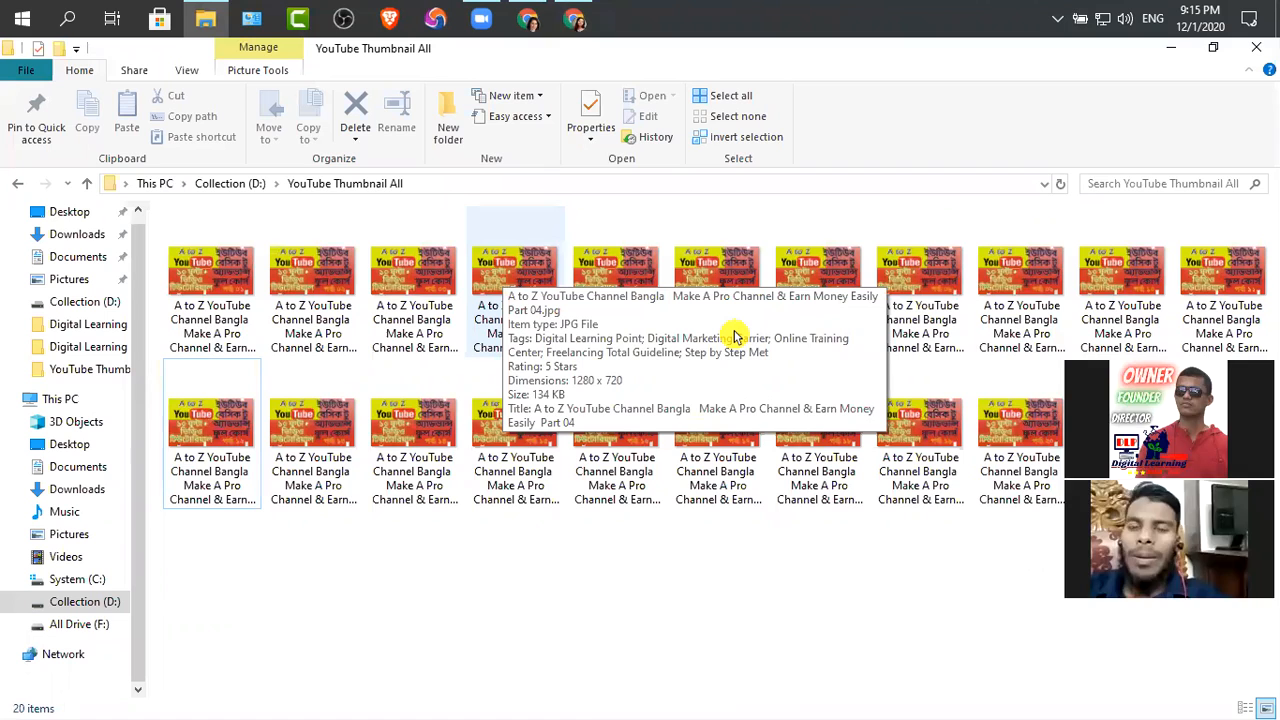
{"action": "left_click", "coordinate": [205, 28]}
{"action": "left_click", "coordinate": [203, 20]}
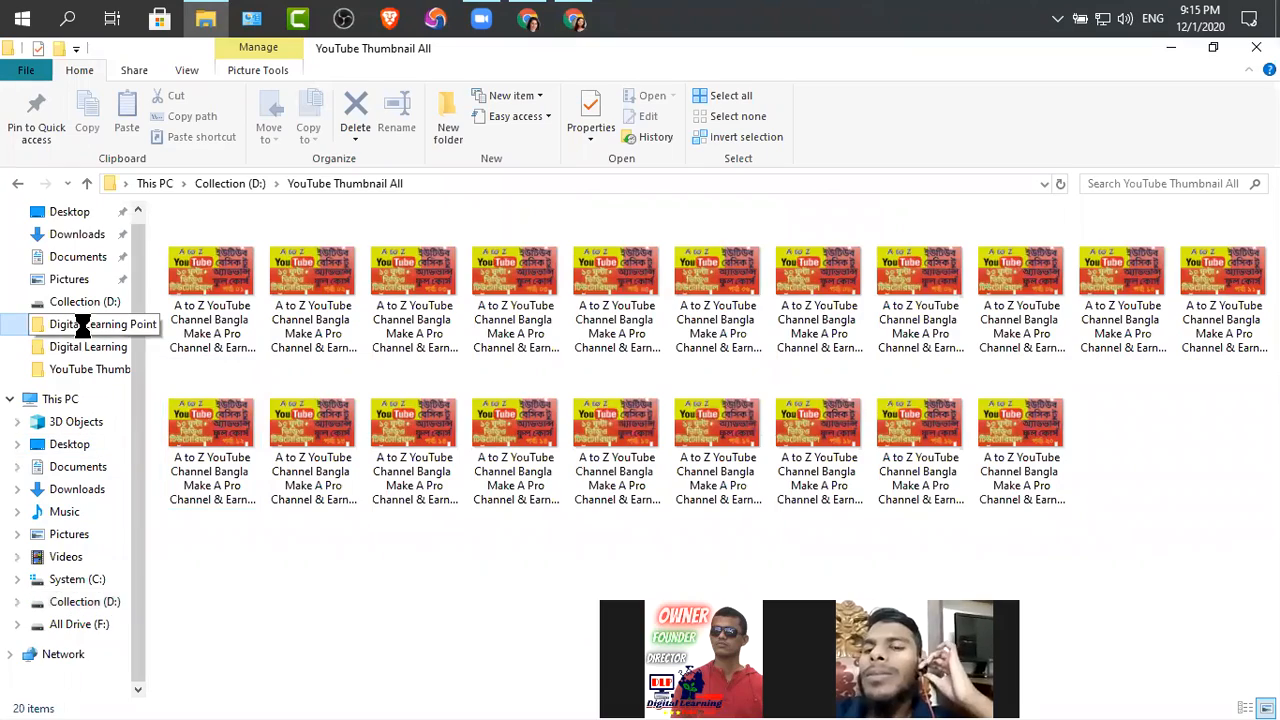
{"action": "left_click", "coordinate": [85, 326]}
{"action": "scroll", "coordinate": [558, 483], "scroll_direction": "down", "scroll_amount": 5}
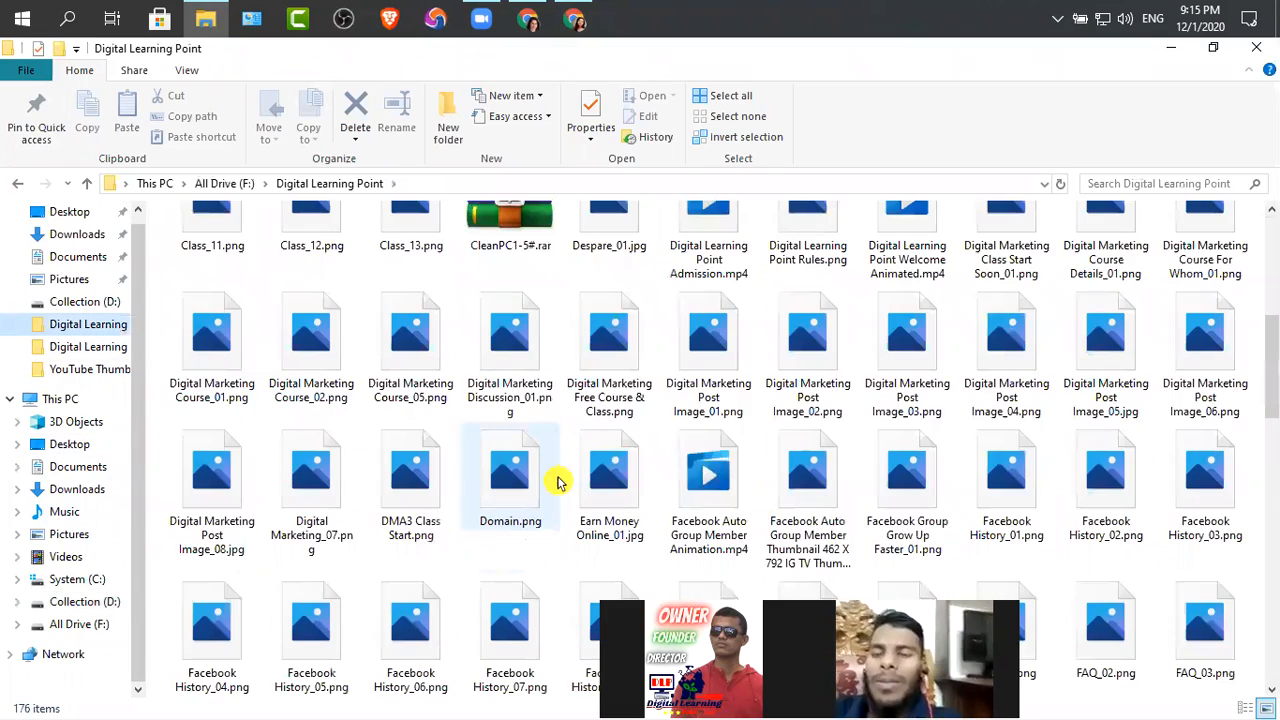
{"action": "scroll", "coordinate": [558, 483], "scroll_direction": "down", "scroll_amount": 1}
{"action": "scroll", "coordinate": [558, 483], "scroll_direction": "up", "scroll_amount": 3}
{"action": "scroll", "coordinate": [558, 483], "scroll_direction": "down", "scroll_amount": 9}
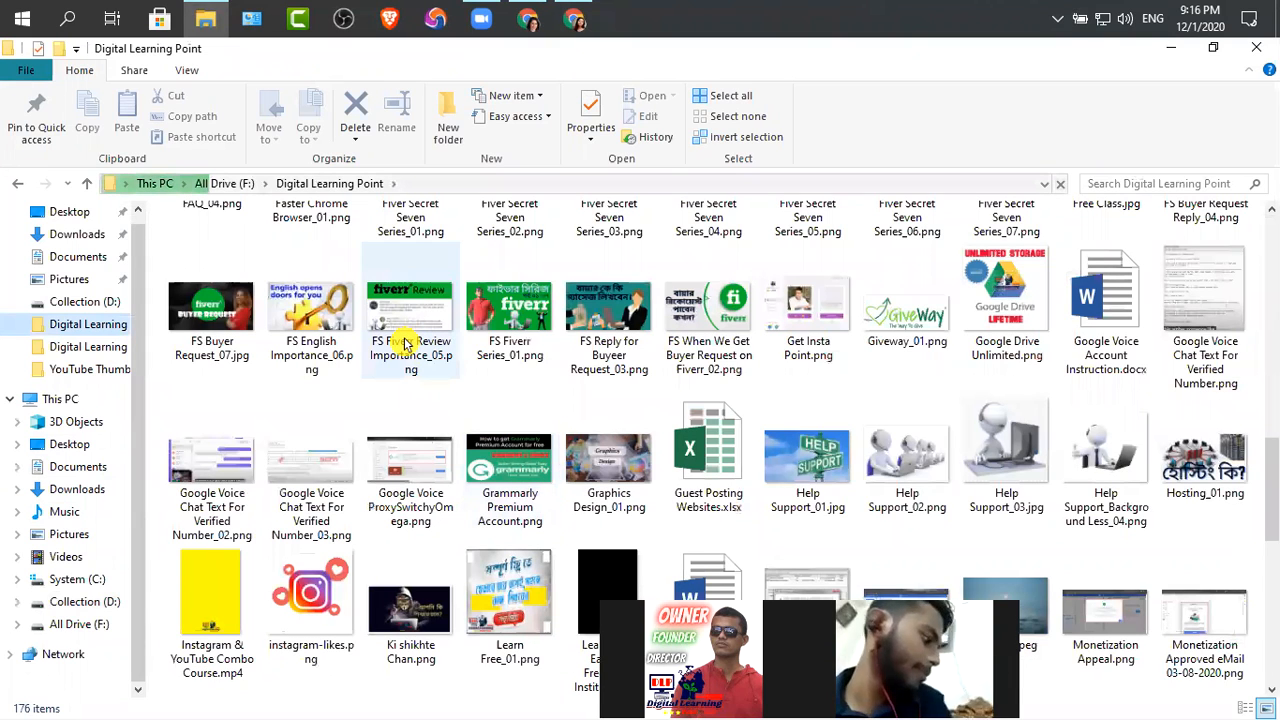
{"action": "scroll", "coordinate": [405, 350], "scroll_direction": "down", "scroll_amount": 3}
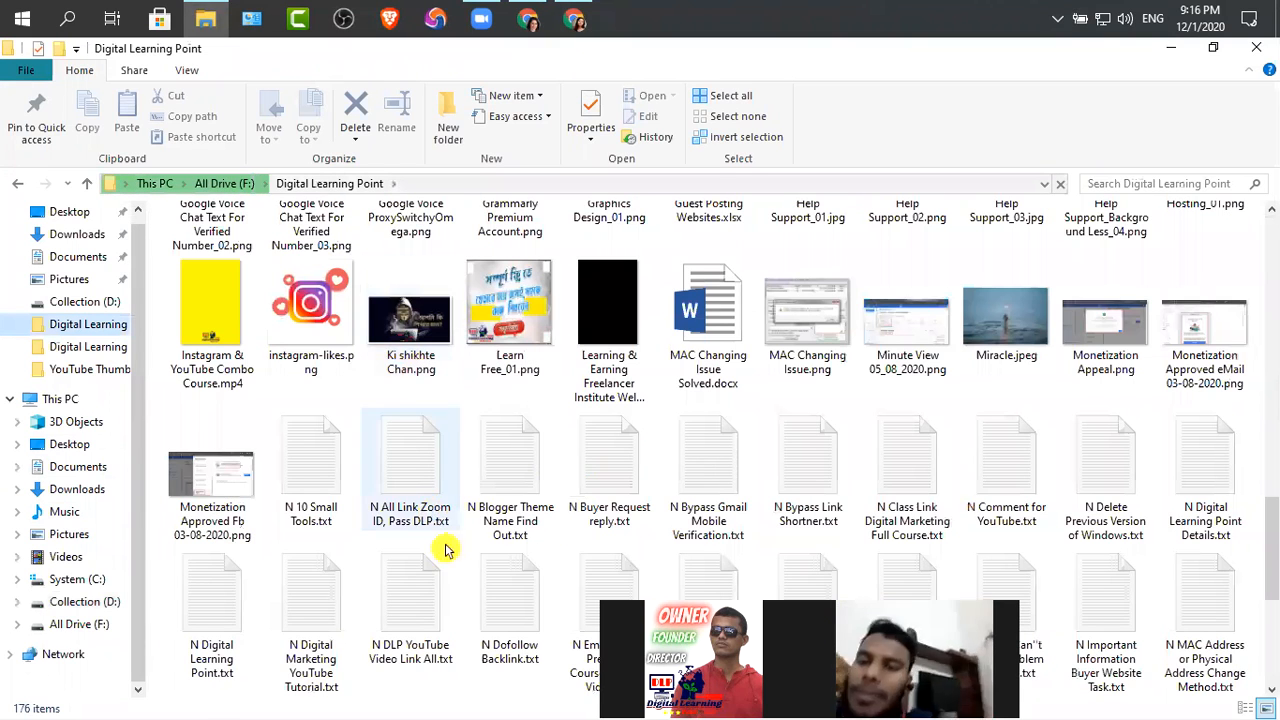
{"action": "left_click", "coordinate": [211, 600]}
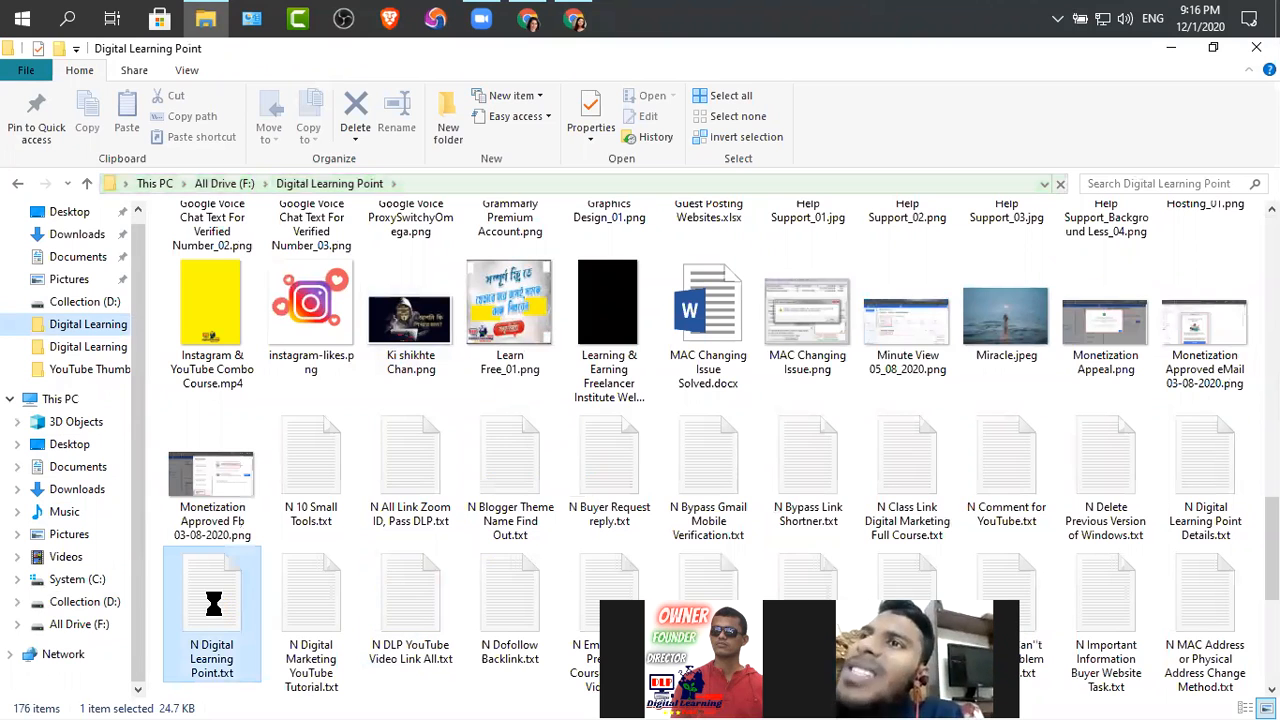
{"action": "left_click", "coordinate": [1171, 48]}
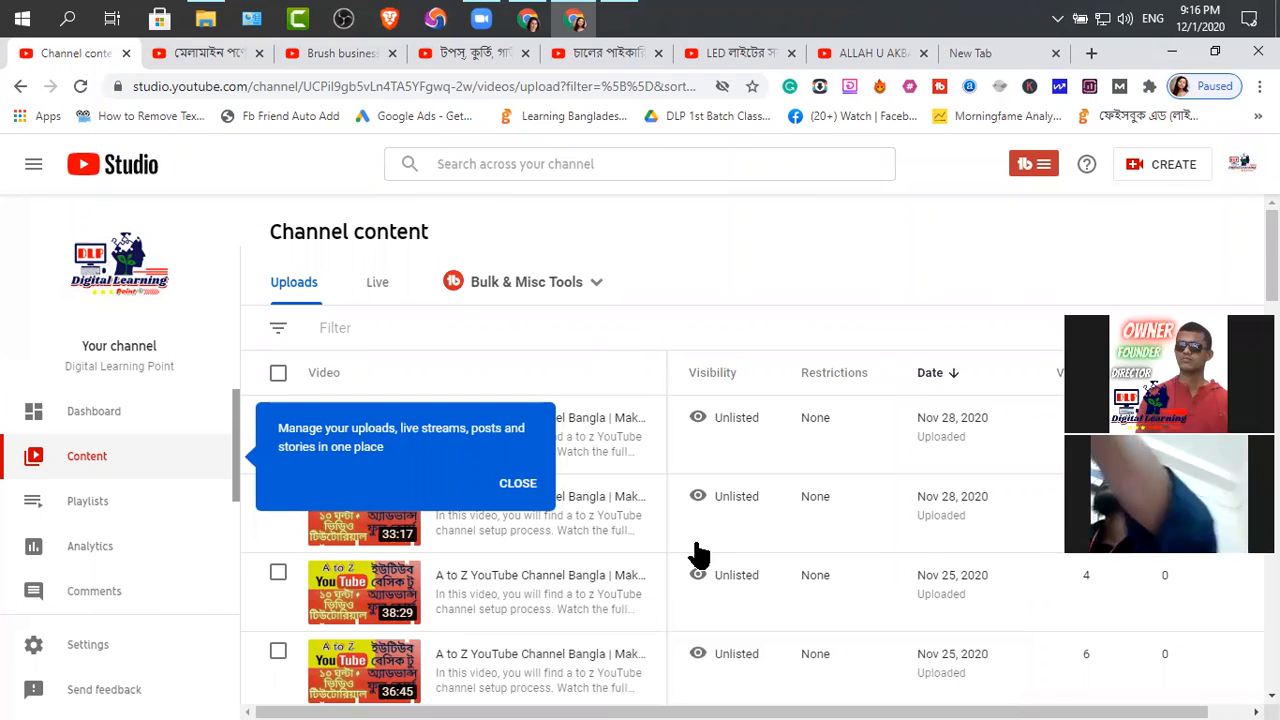
{"action": "mouse_move", "coordinate": [694, 368]}
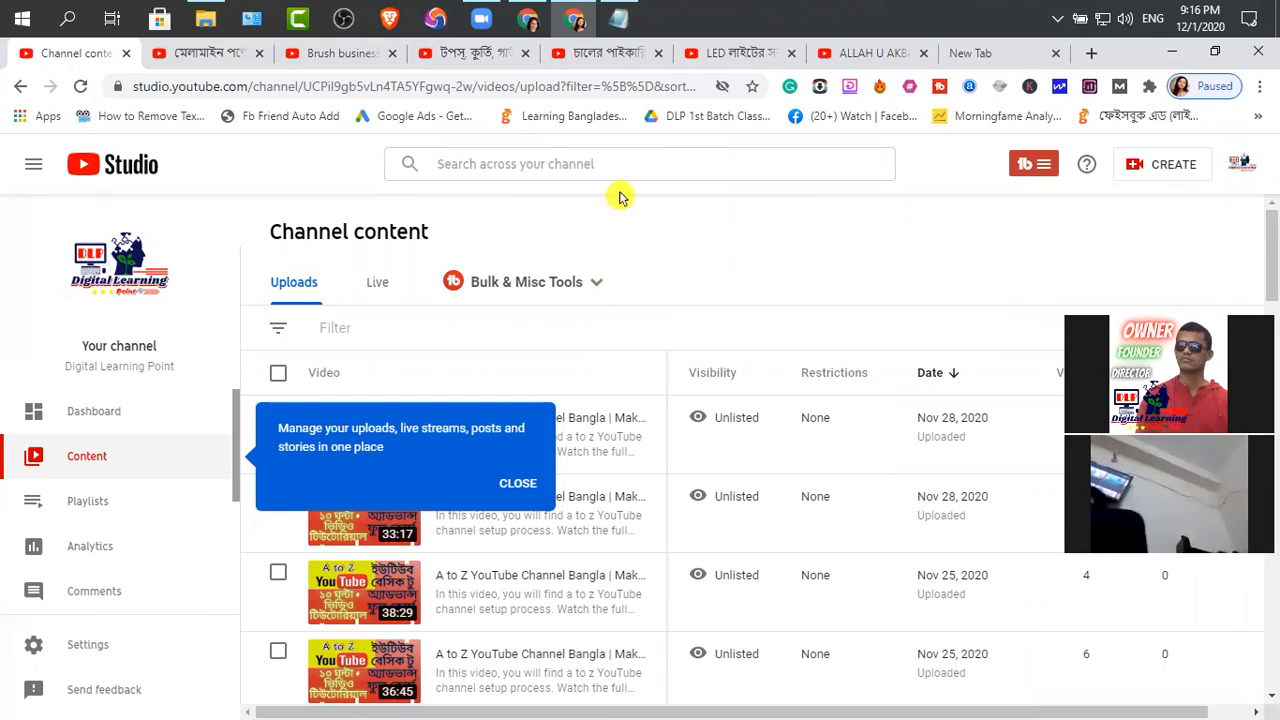
{"action": "left_click", "coordinate": [618, 18]}
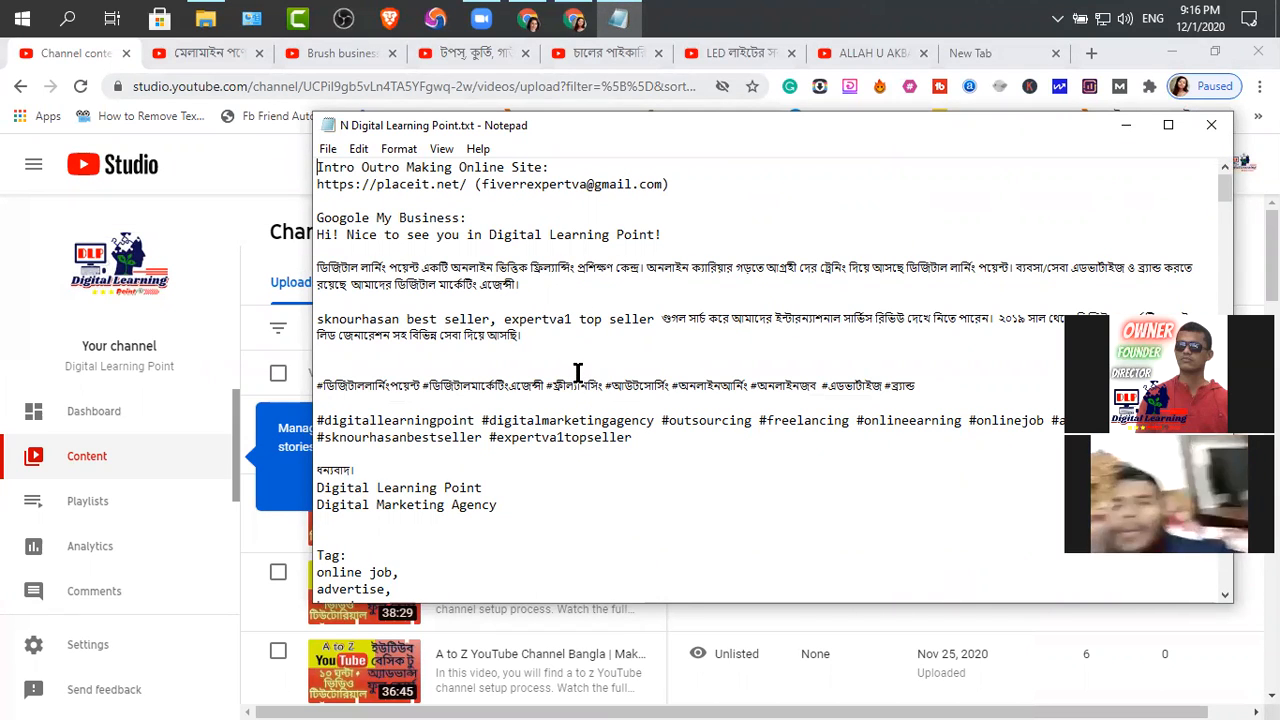
Look through the tag and hashtag lists in the notes file, and minimize it
{"action": "scroll", "coordinate": [577, 372], "scroll_direction": "down", "scroll_amount": 3}
{"action": "scroll", "coordinate": [578, 372], "scroll_direction": "down", "scroll_amount": 2}
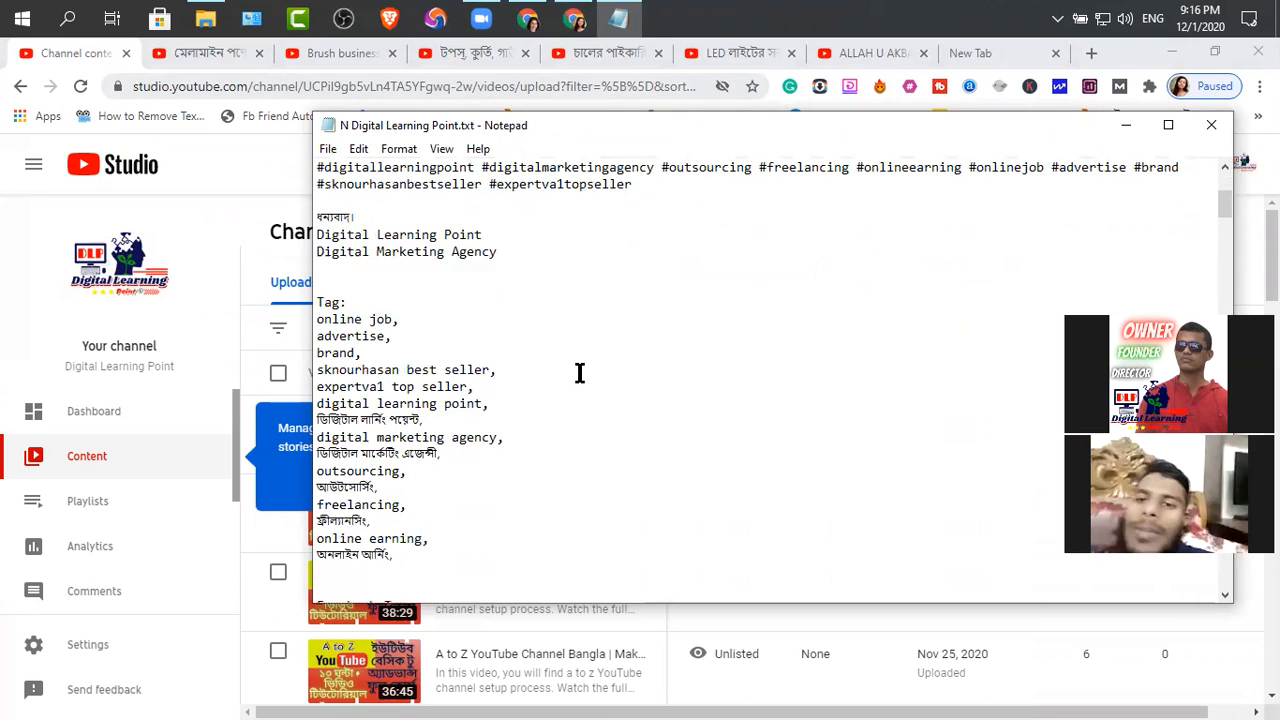
{"action": "scroll", "coordinate": [579, 372], "scroll_direction": "down", "scroll_amount": 5}
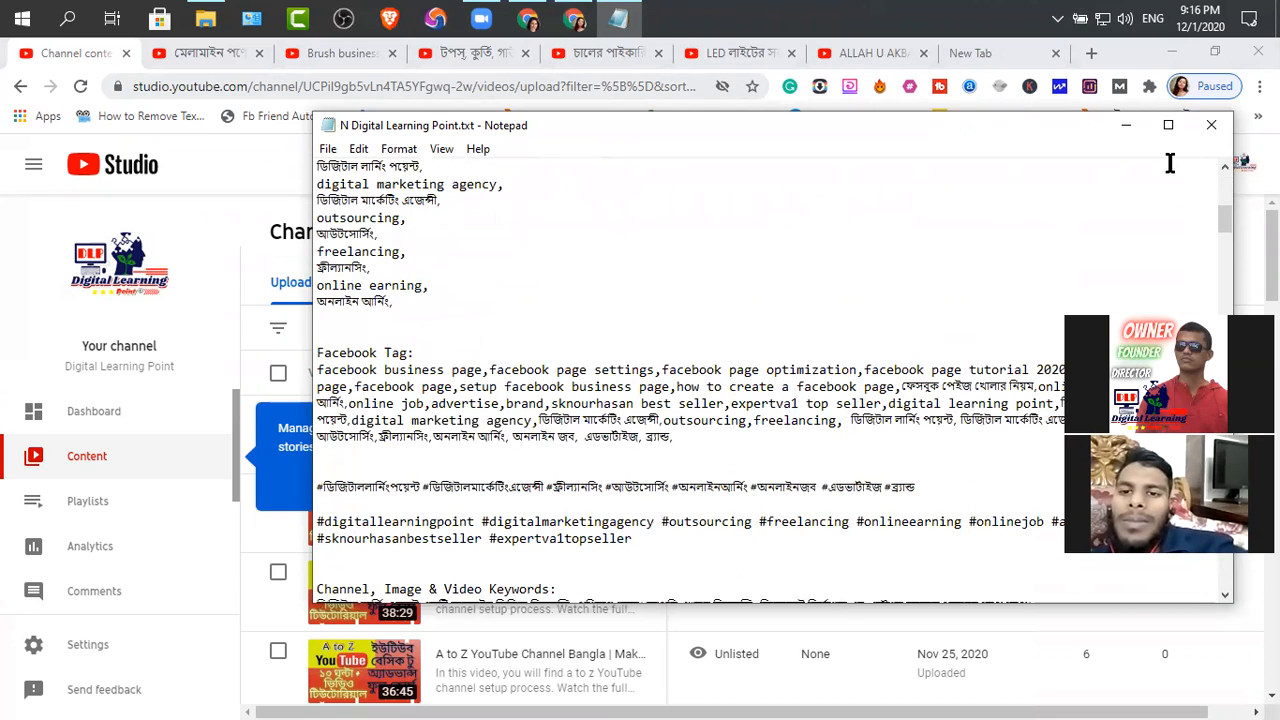
{"action": "left_click", "coordinate": [1127, 126]}
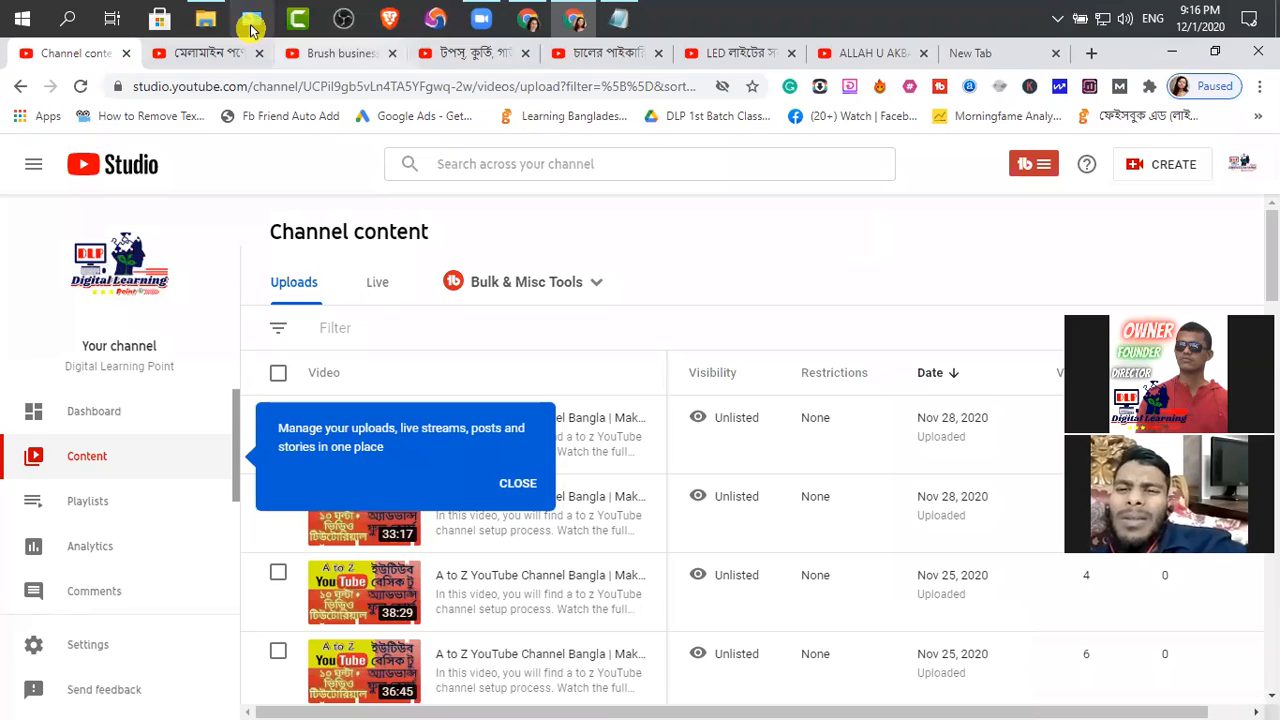
Switch to File Explorer and open the YouTube Thumbnail All folder on Collection (D:)
{"action": "left_click", "coordinate": [205, 18]}
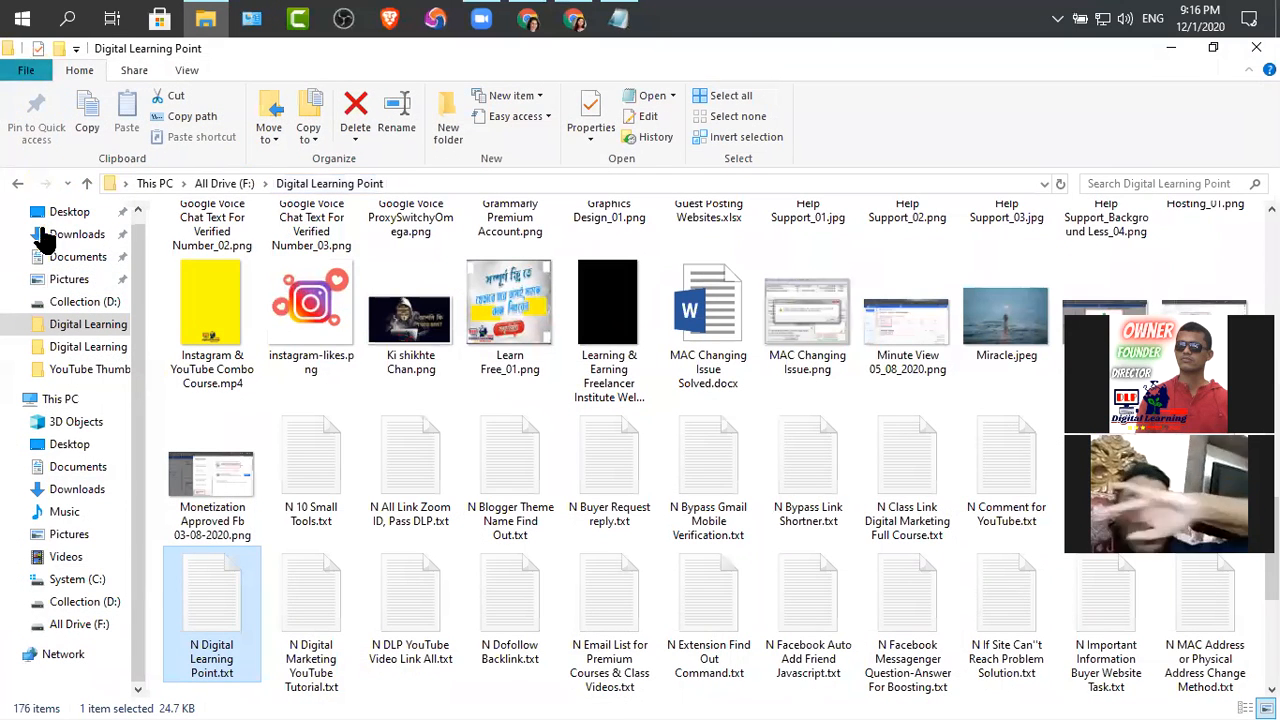
{"action": "left_click", "coordinate": [75, 604]}
{"action": "double_click", "coordinate": [537, 285]}
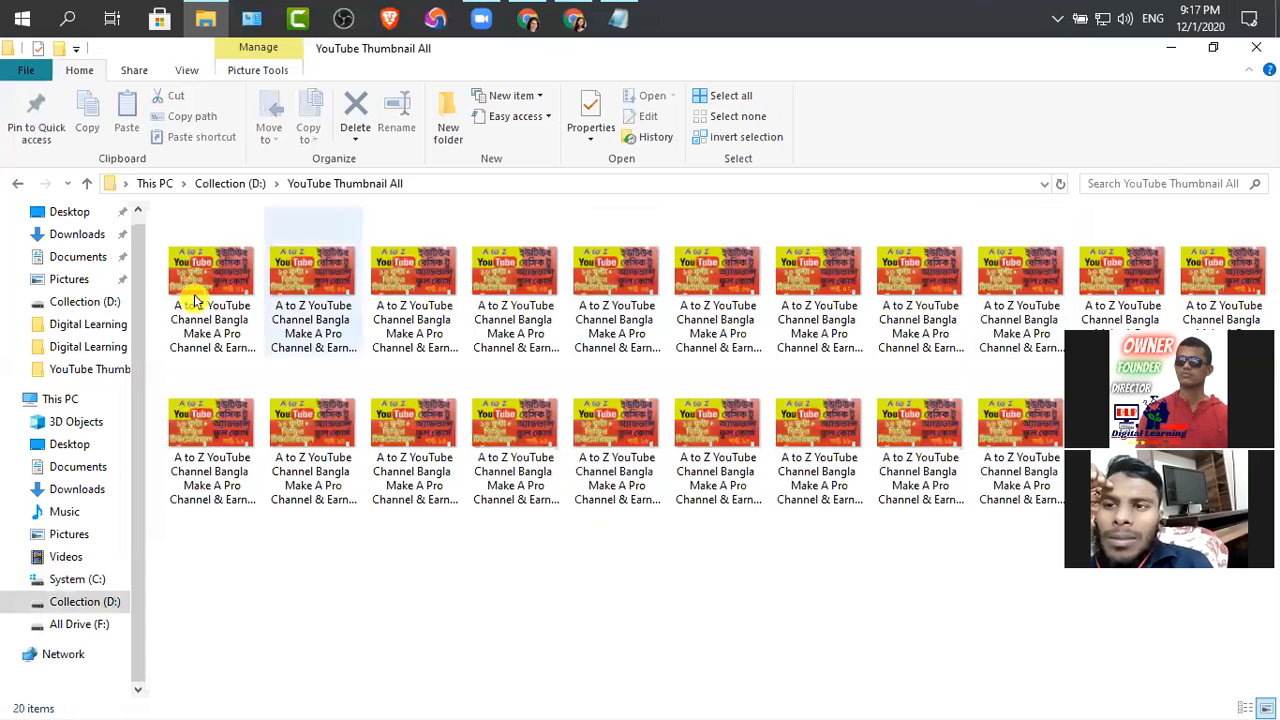
Review the metadata details in the Part 09 thumbnail's properties and close them without changes
{"action": "left_click", "coordinate": [1025, 291]}
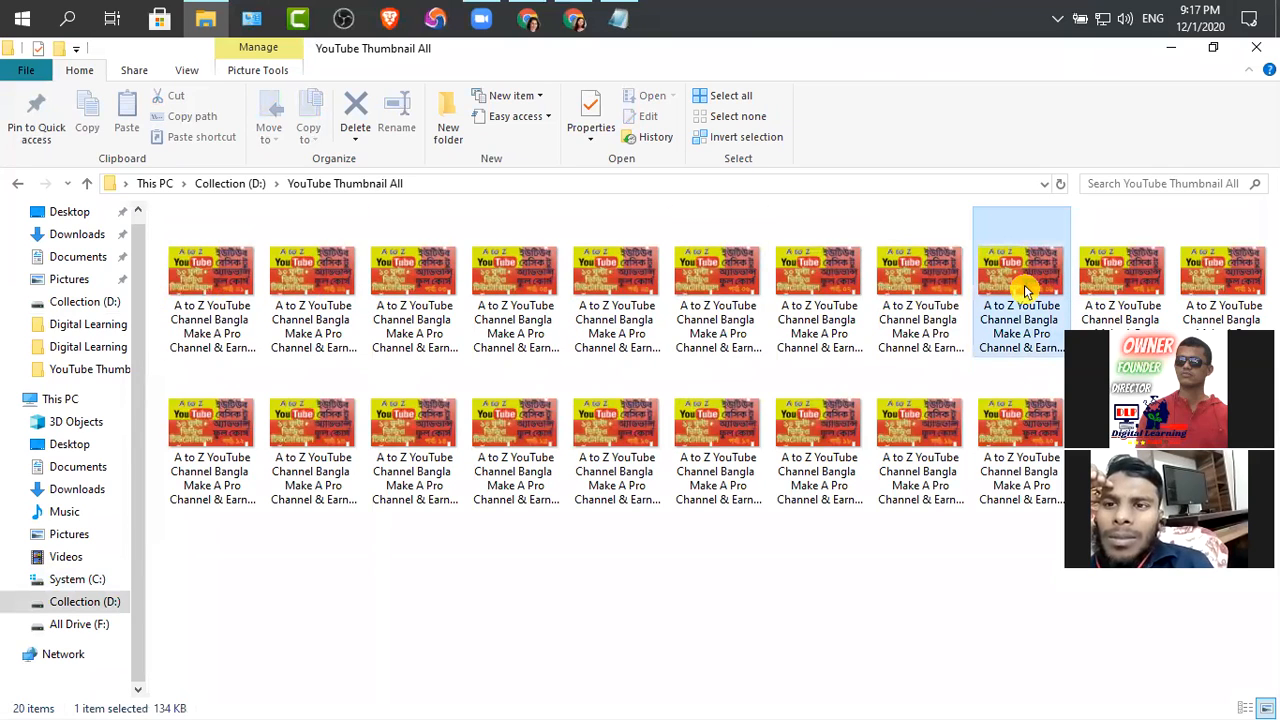
{"action": "right_click", "coordinate": [976, 350]}
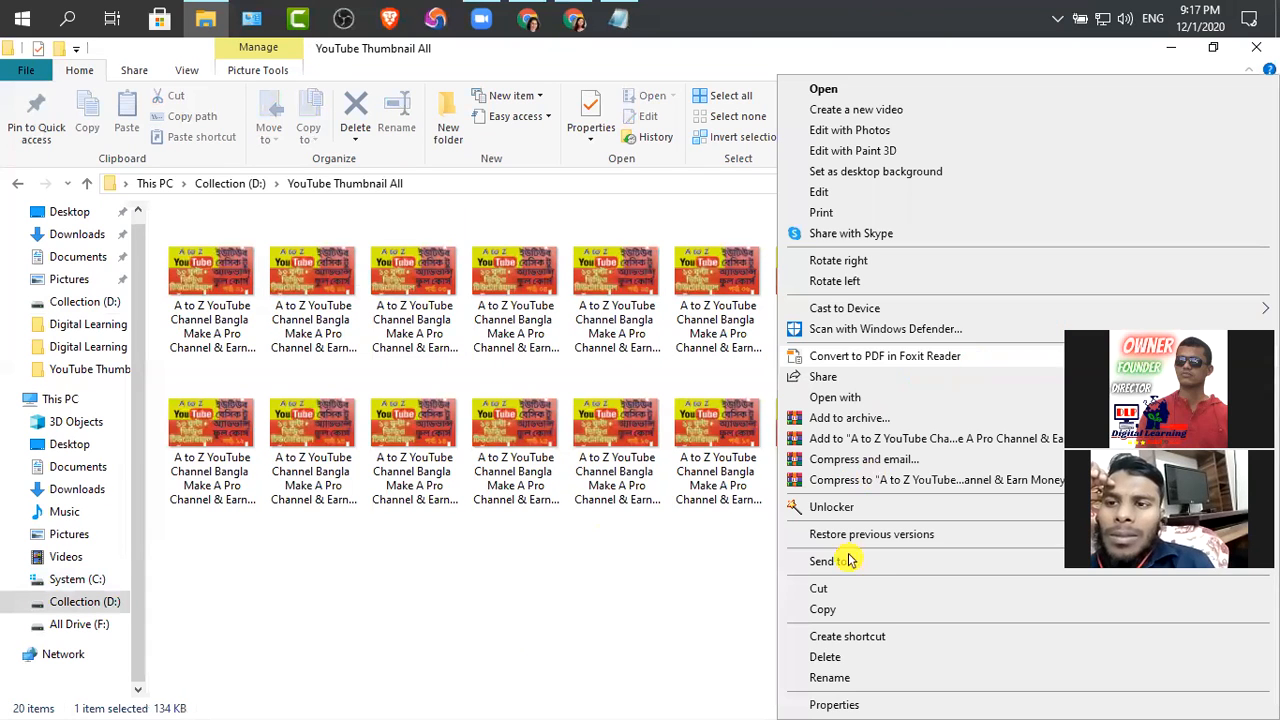
{"action": "left_click", "coordinate": [833, 706]}
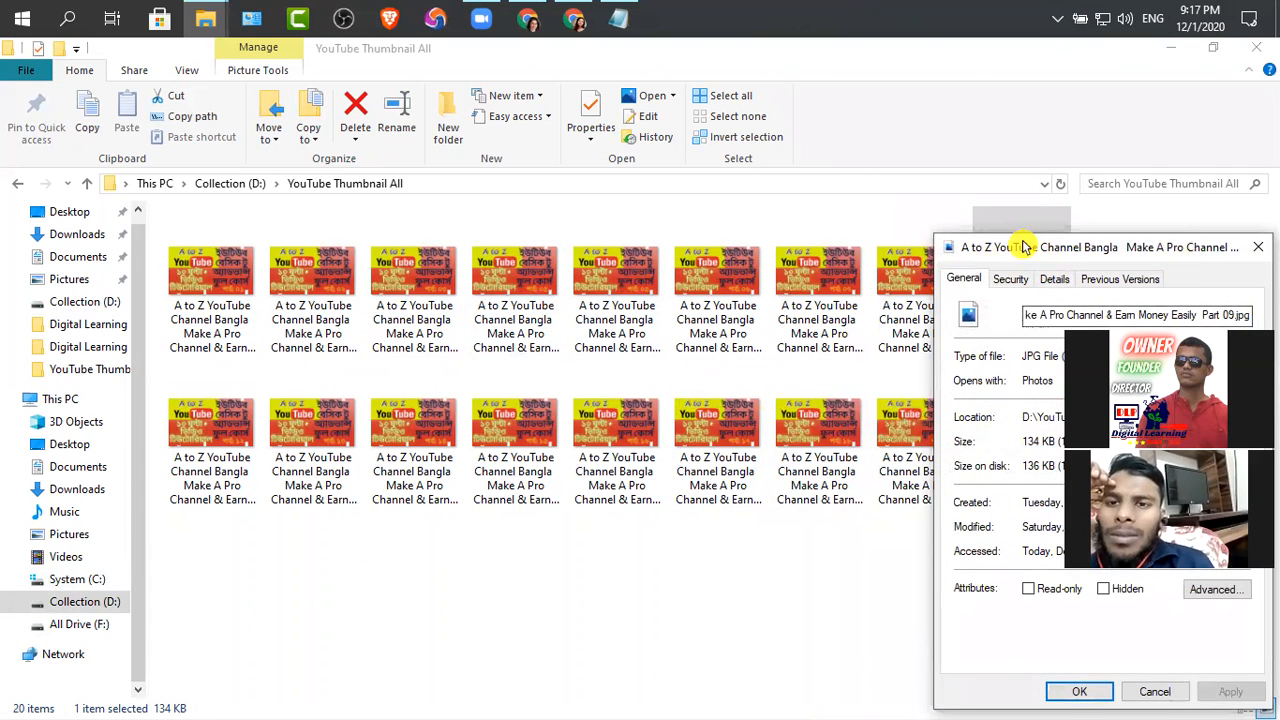
{"action": "left_click_drag", "start_coordinate": [1024, 247], "coordinate": [598, 128]}
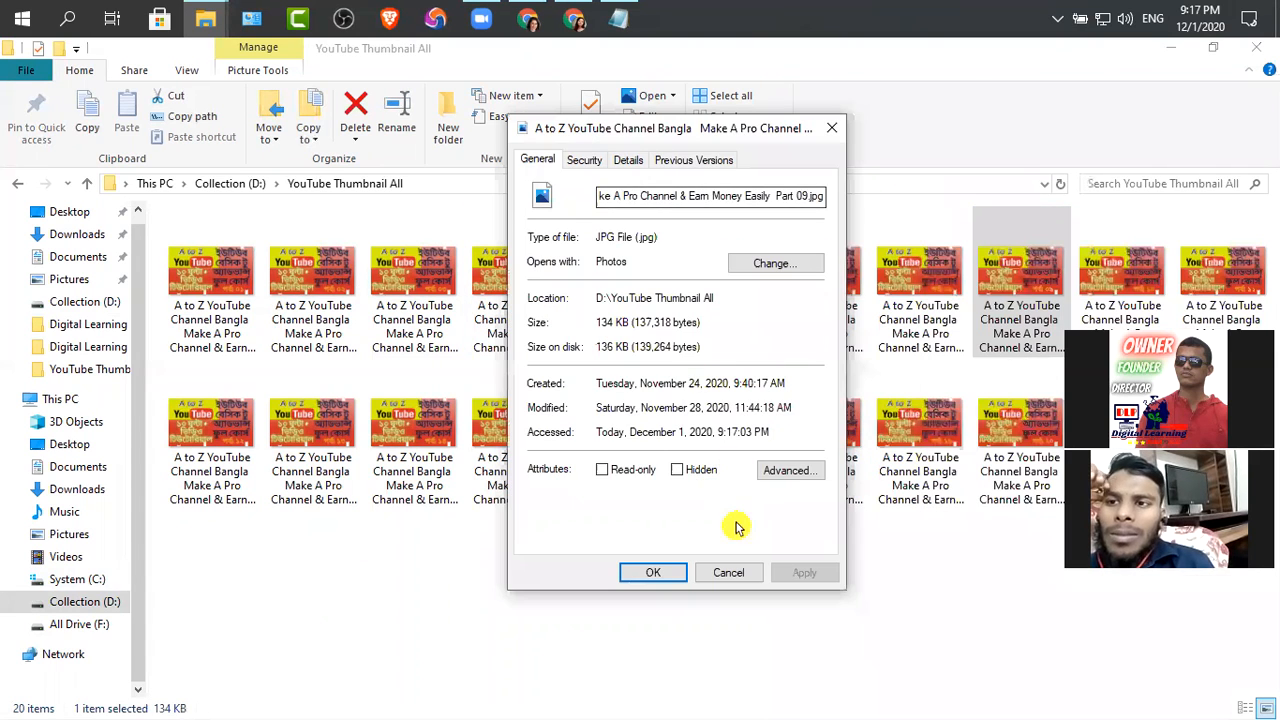
{"action": "left_click", "coordinate": [629, 160]}
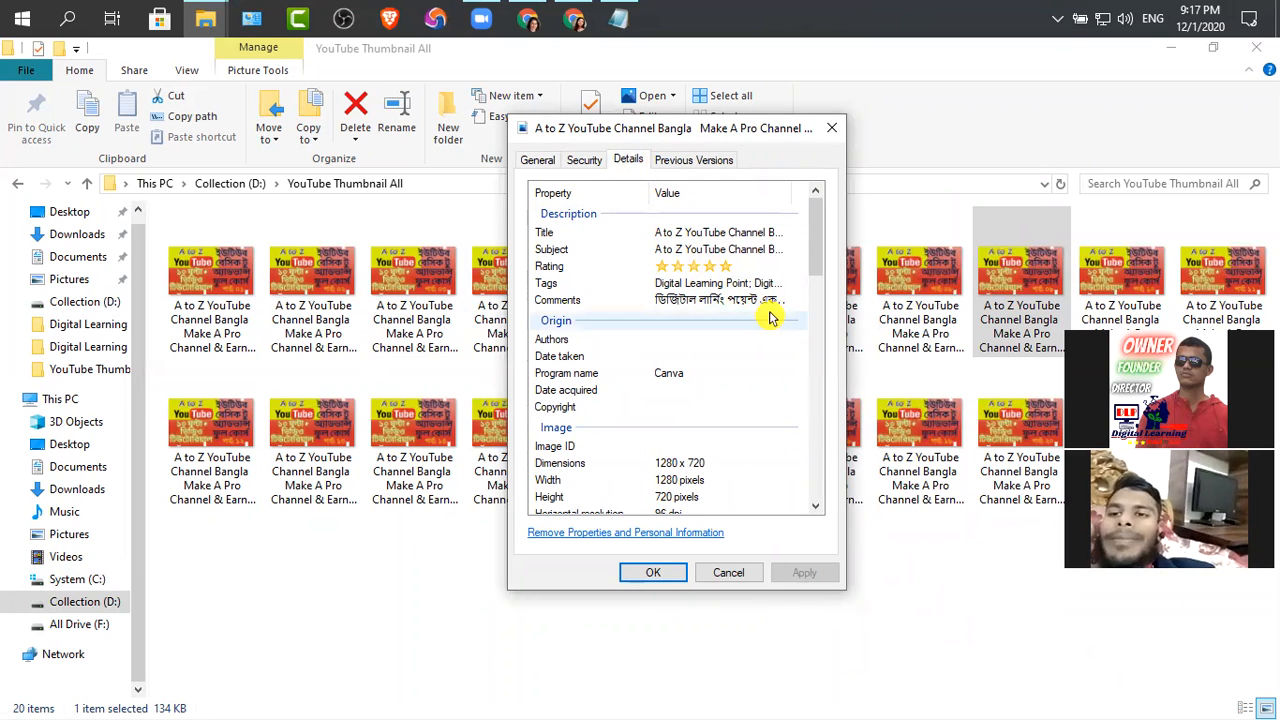
{"action": "left_click", "coordinate": [729, 573]}
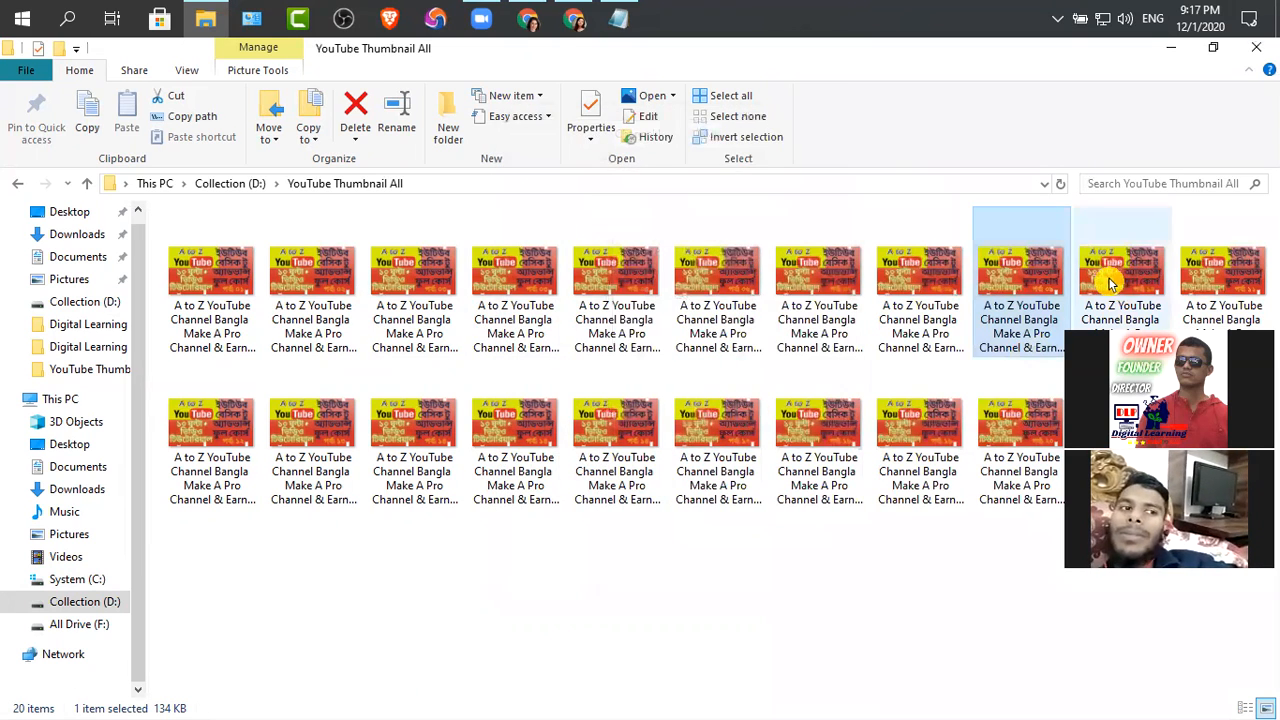
Open the Part 10 thumbnail's properties and copy its full file name
{"action": "left_click", "coordinate": [1112, 321]}
{"action": "right_click", "coordinate": [1105, 321]}
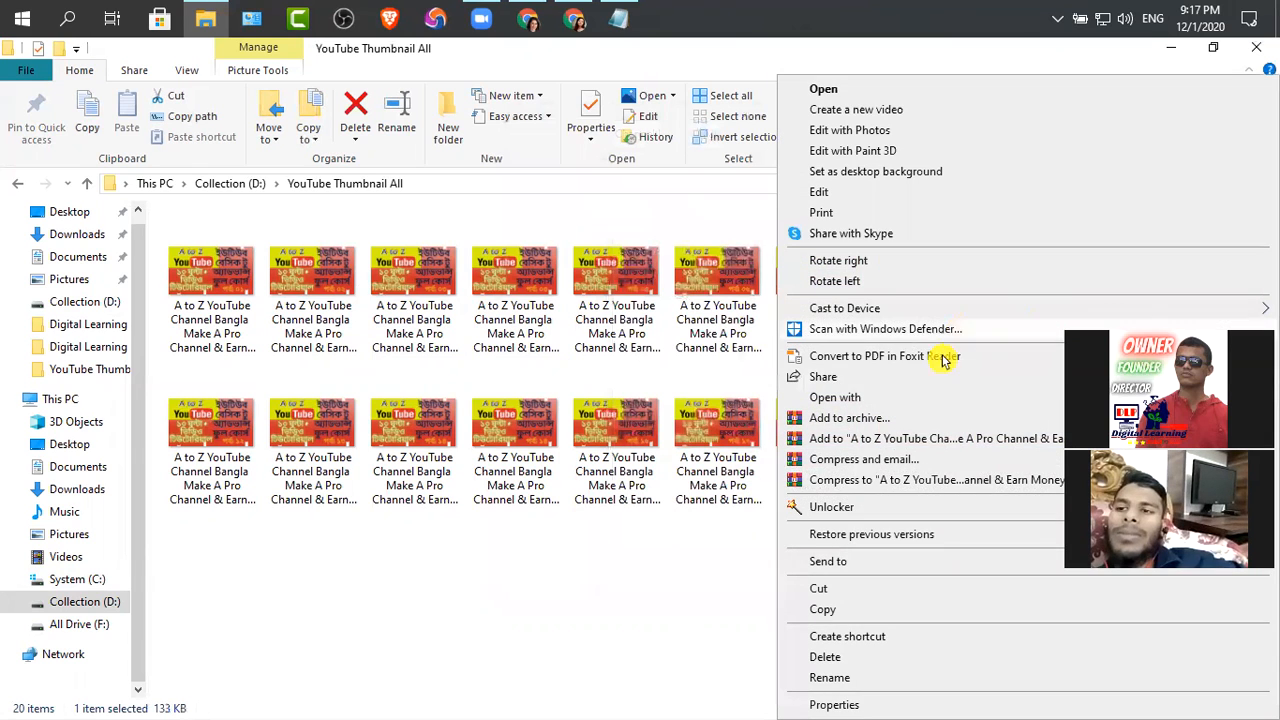
{"action": "left_click", "coordinate": [846, 700]}
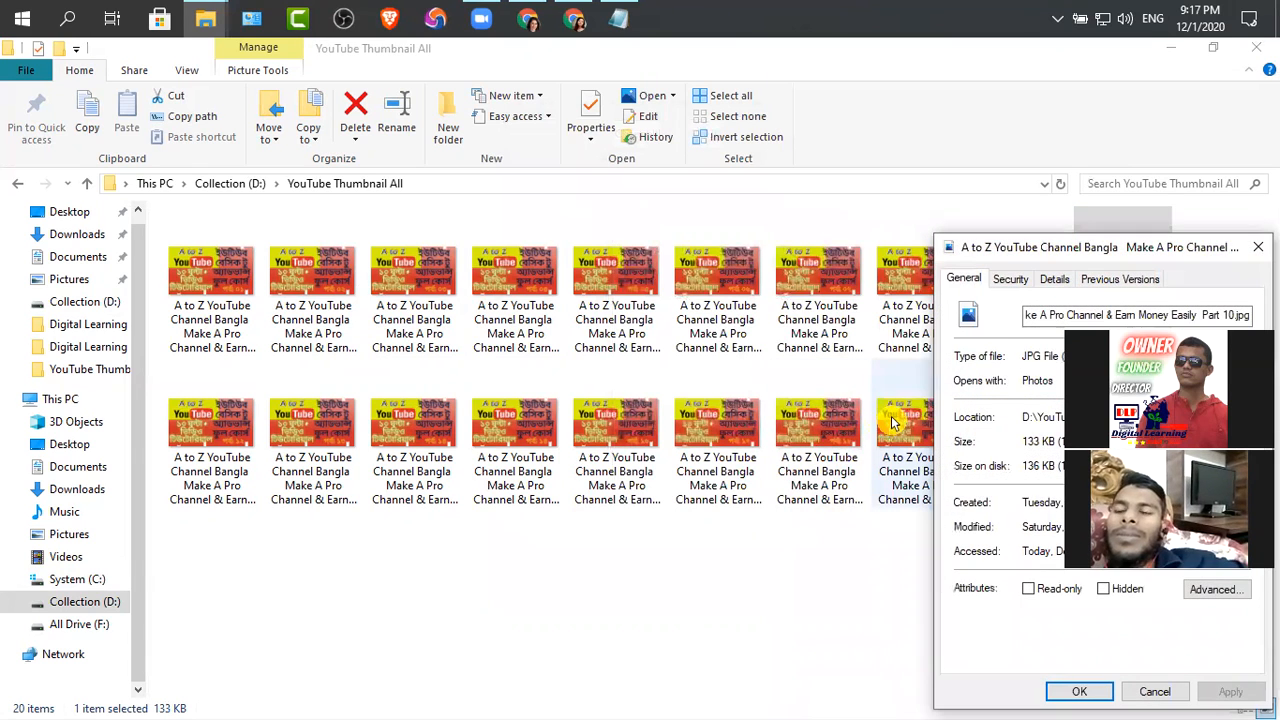
{"action": "left_click", "coordinate": [1051, 316]}
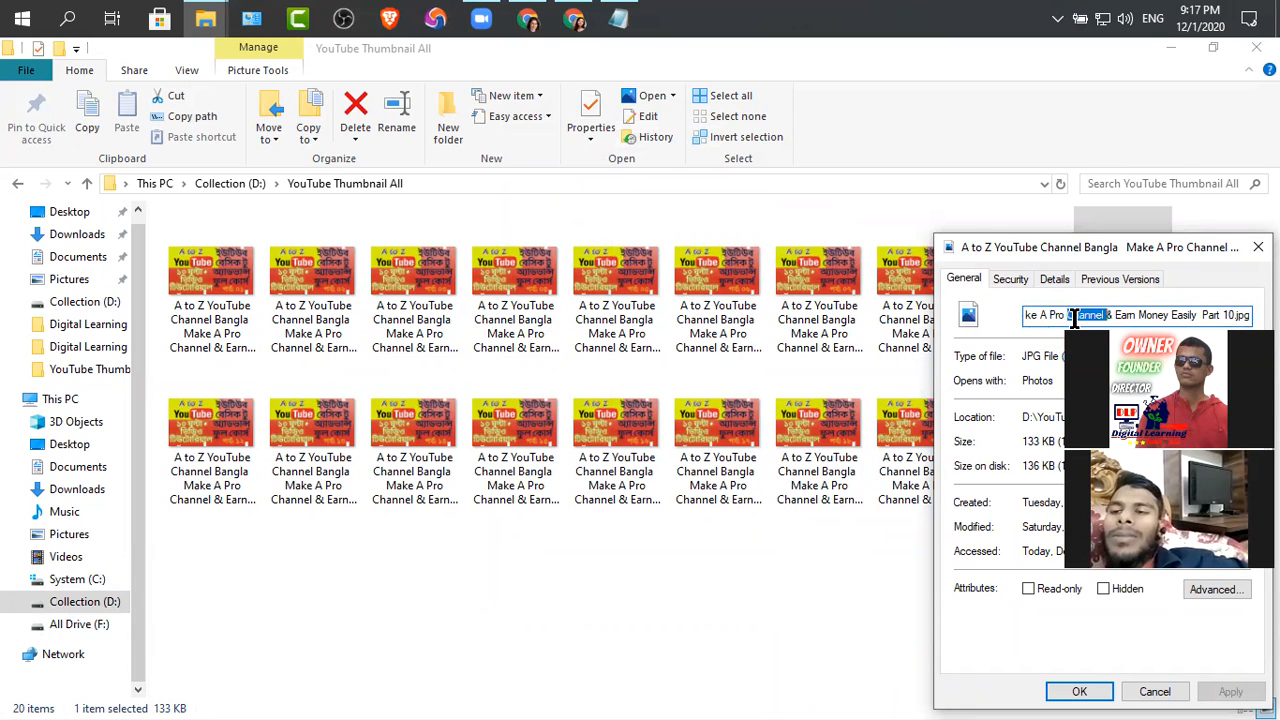
{"action": "key", "text": "ctrl+a"}
{"action": "key", "text": "ctrl+c"}
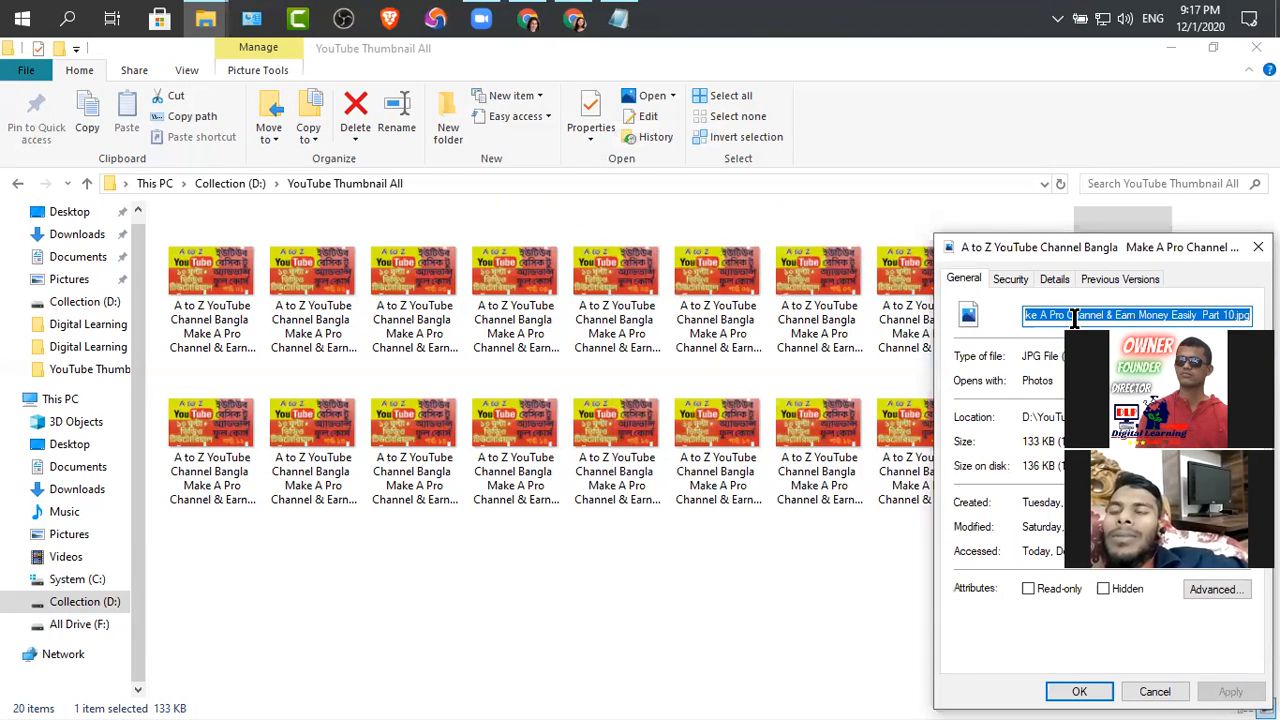
Review the Part 10 thumbnail's title, subject, rating, tags and comments, and close its properties
{"action": "left_click", "coordinate": [1058, 281]}
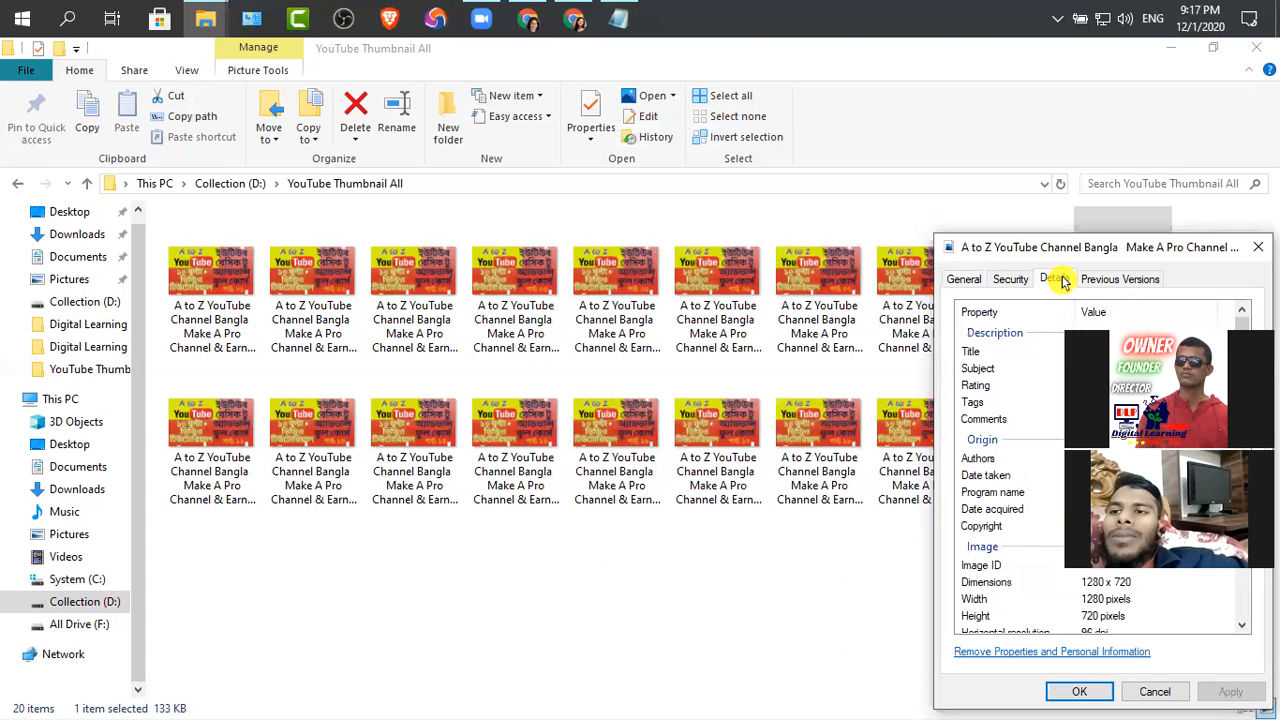
{"action": "left_click_drag", "start_coordinate": [1005, 252], "coordinate": [538, 194]}
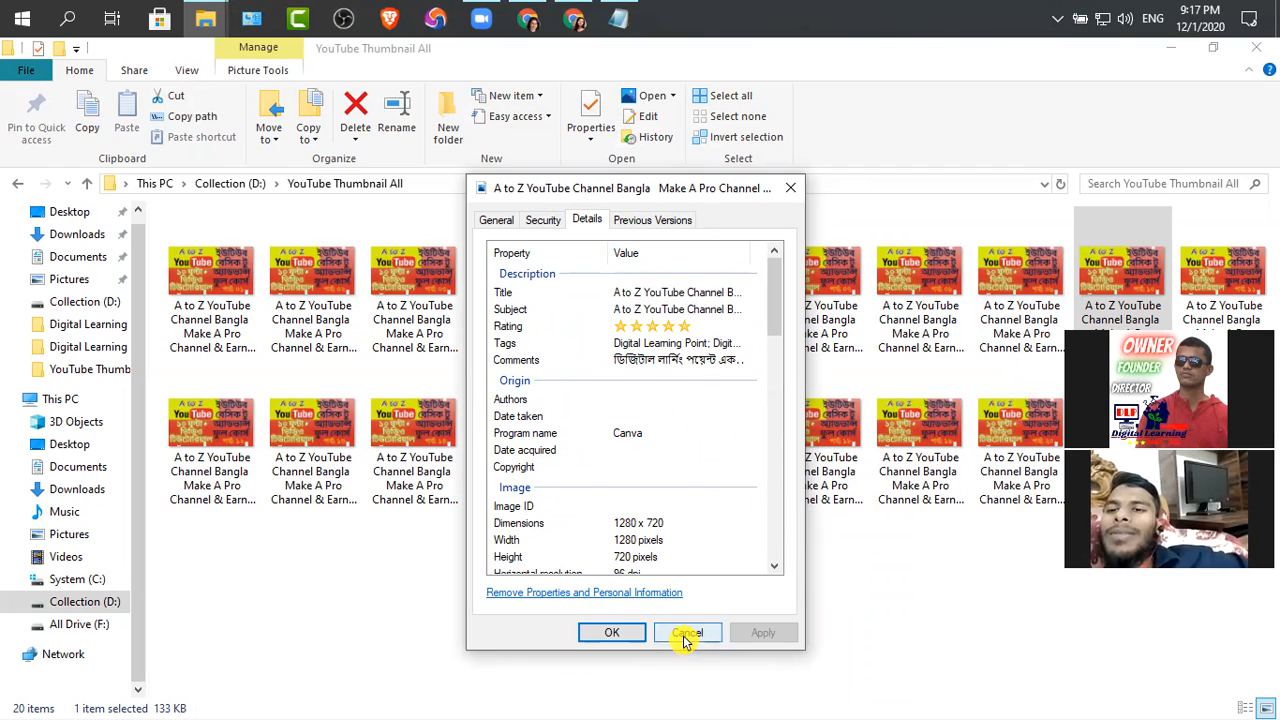
{"action": "left_click", "coordinate": [497, 220]}
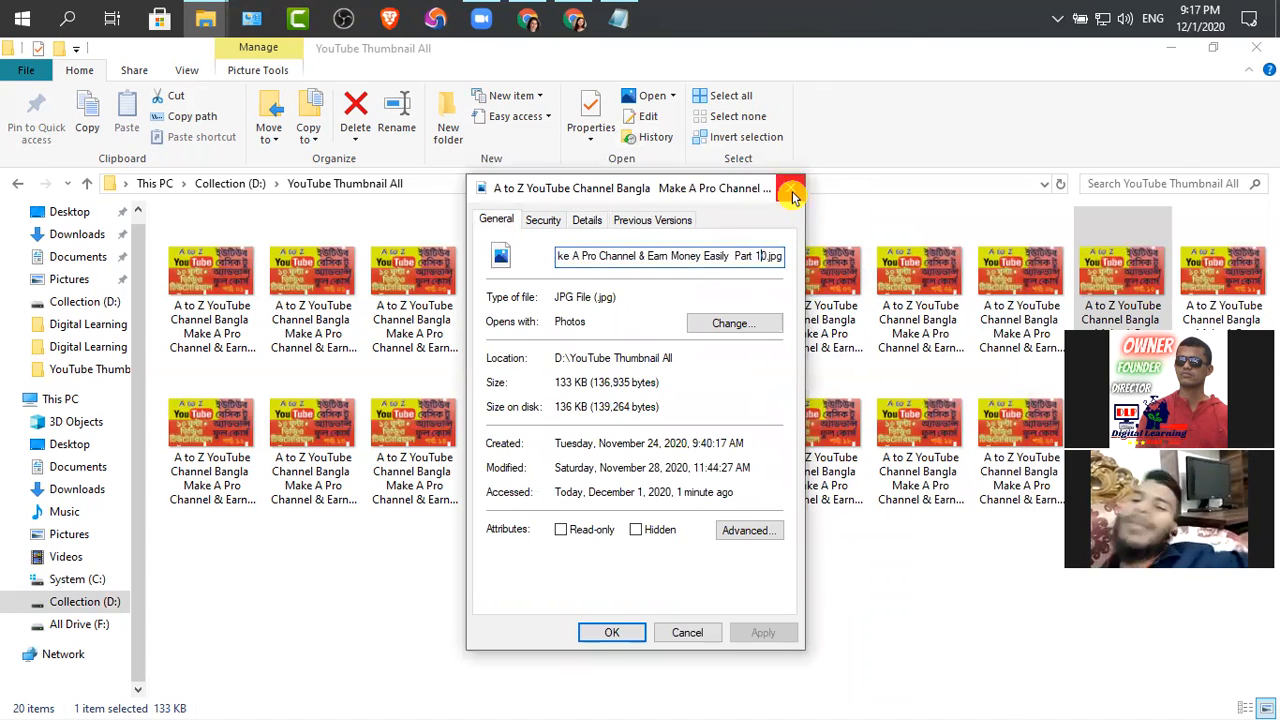
{"action": "left_click", "coordinate": [792, 197]}
Set the title metadata of the Part 11 thumbnail to the copied file name without the .jpg extension
{"action": "left_click", "coordinate": [1220, 295]}
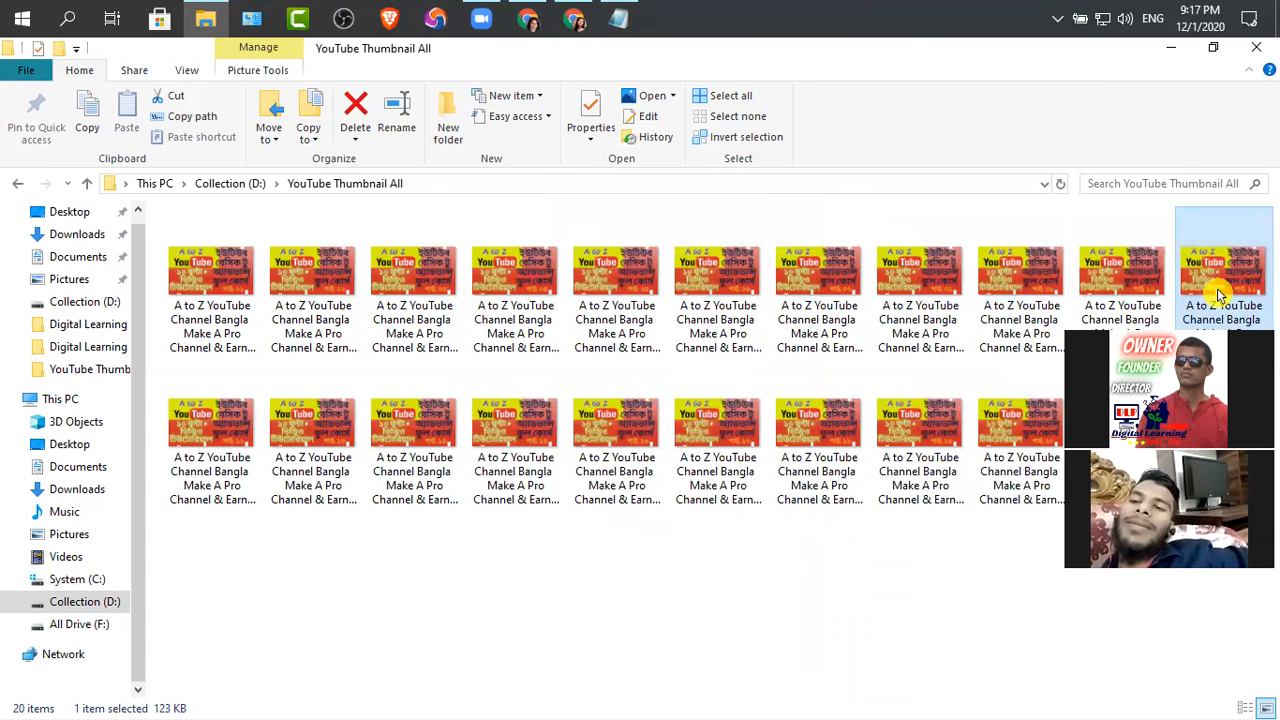
{"action": "right_click", "coordinate": [1220, 295]}
{"action": "left_click", "coordinate": [871, 703]}
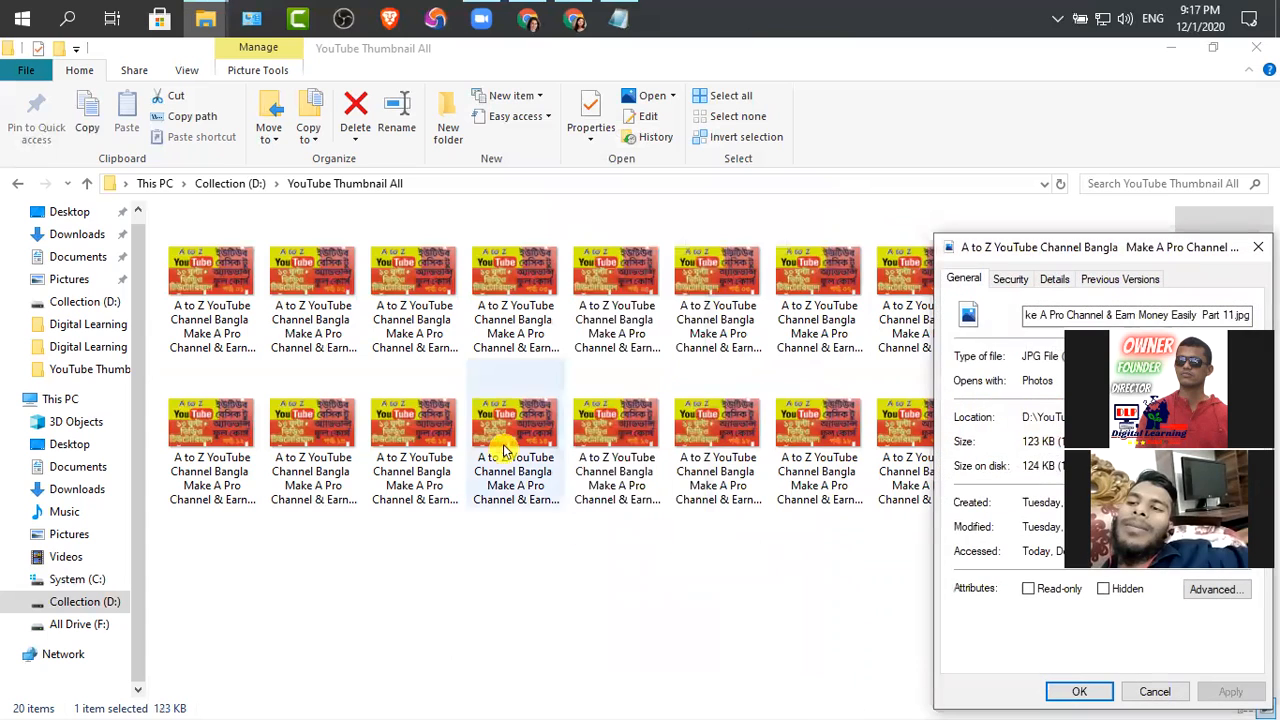
{"action": "left_click_drag", "start_coordinate": [1020, 250], "coordinate": [392, 163]}
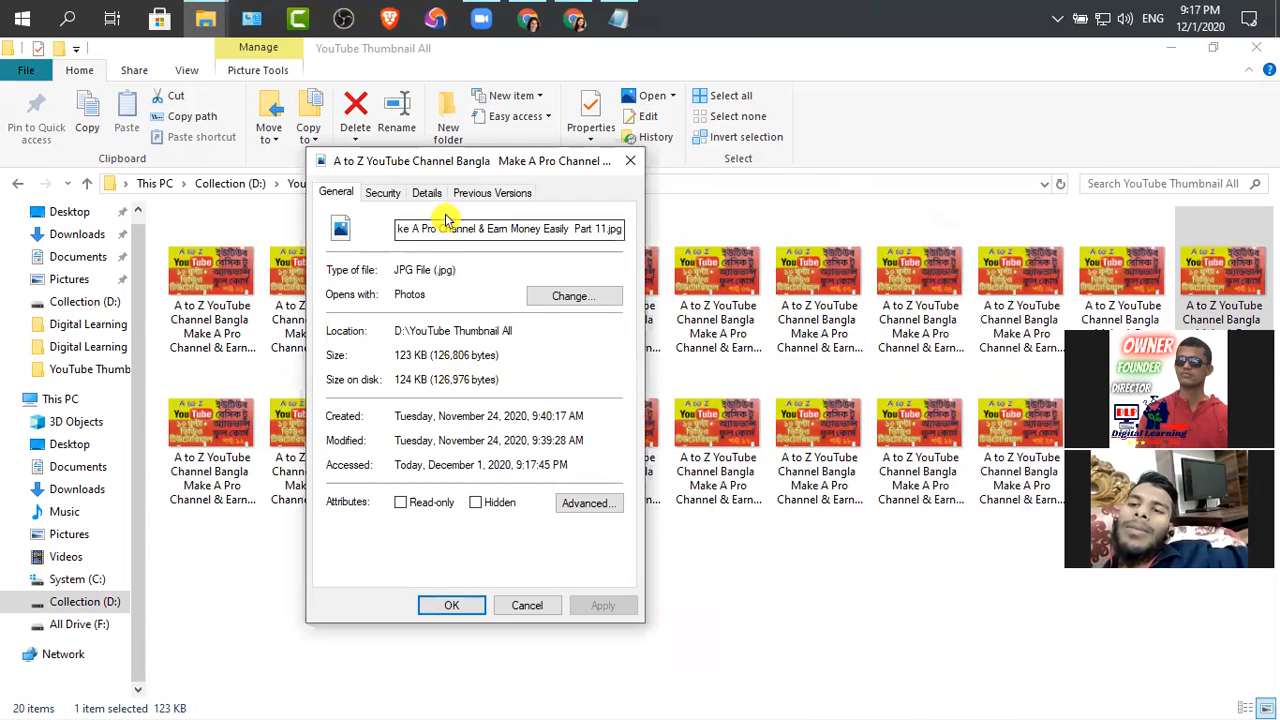
{"action": "left_click", "coordinate": [427, 192]}
{"action": "left_click", "coordinate": [491, 264]}
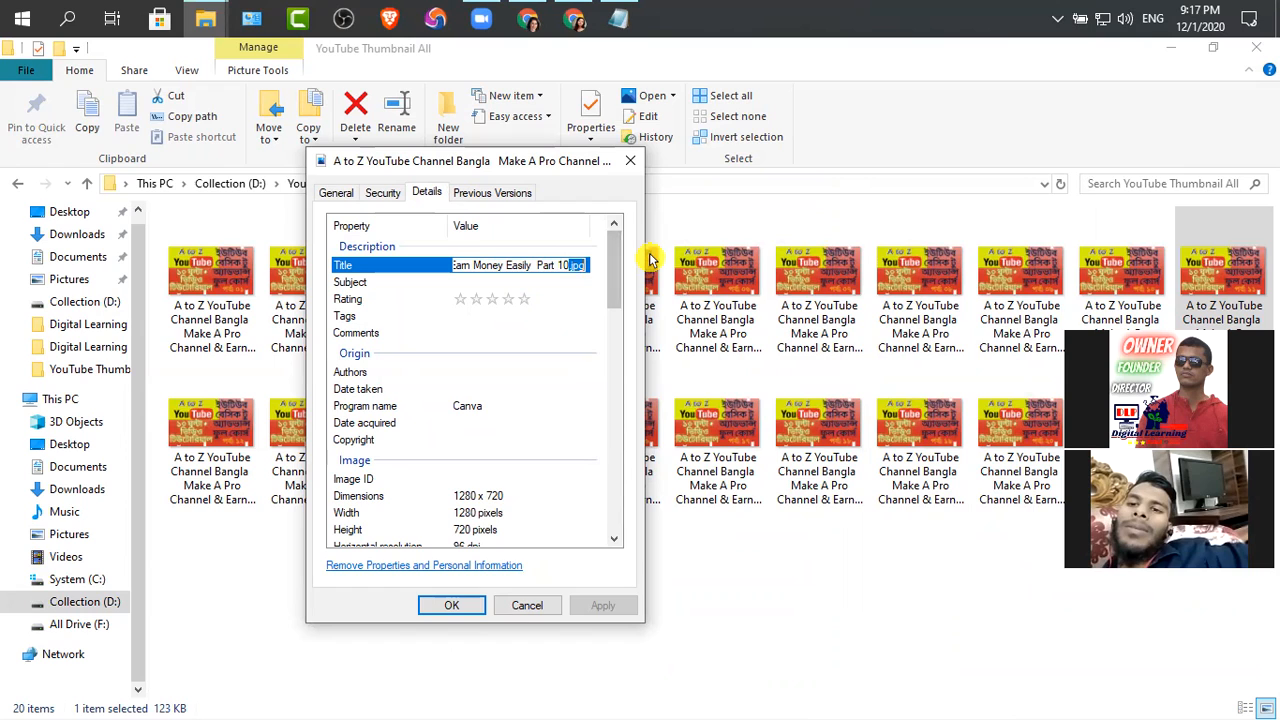
{"action": "key", "text": "BackSpace"}
{"action": "key", "text": "Return"}
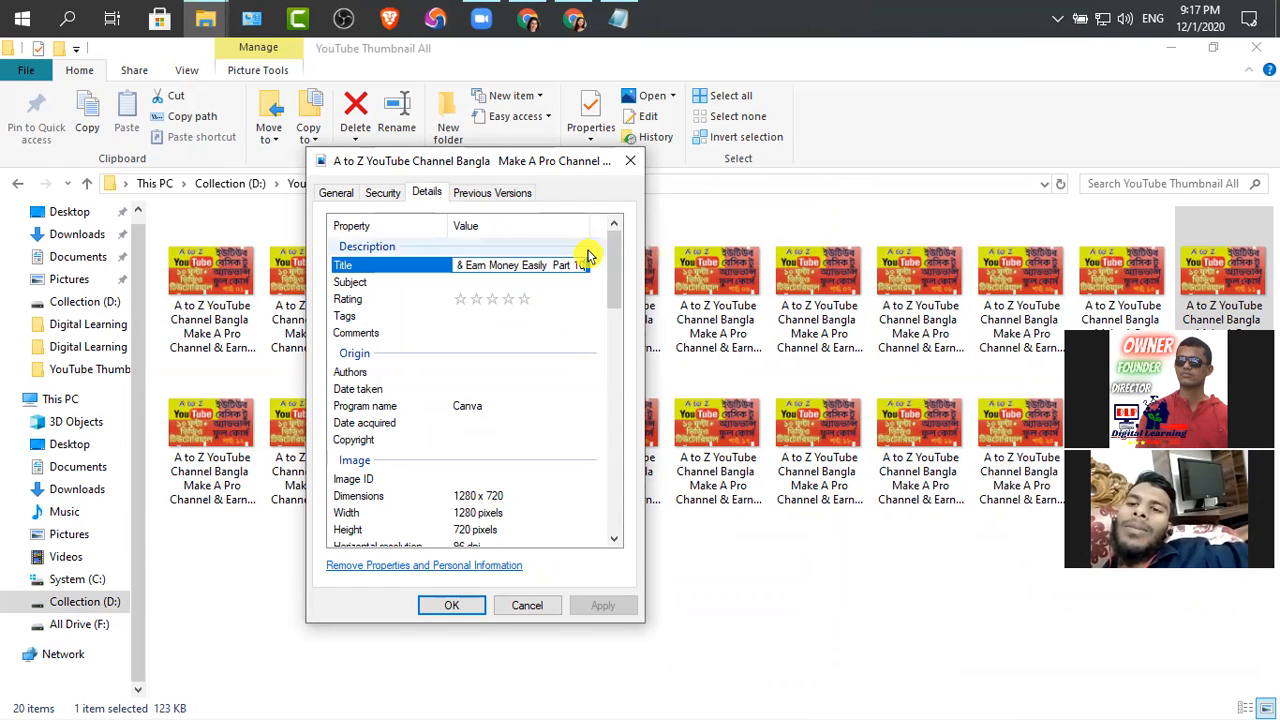
Paste the copied title into the Part 11 thumbnail's subject and rate the image five stars
{"action": "left_click", "coordinate": [473, 282]}
{"action": "key", "text": "ctrl+v"}
{"action": "left_click", "coordinate": [526, 302]}
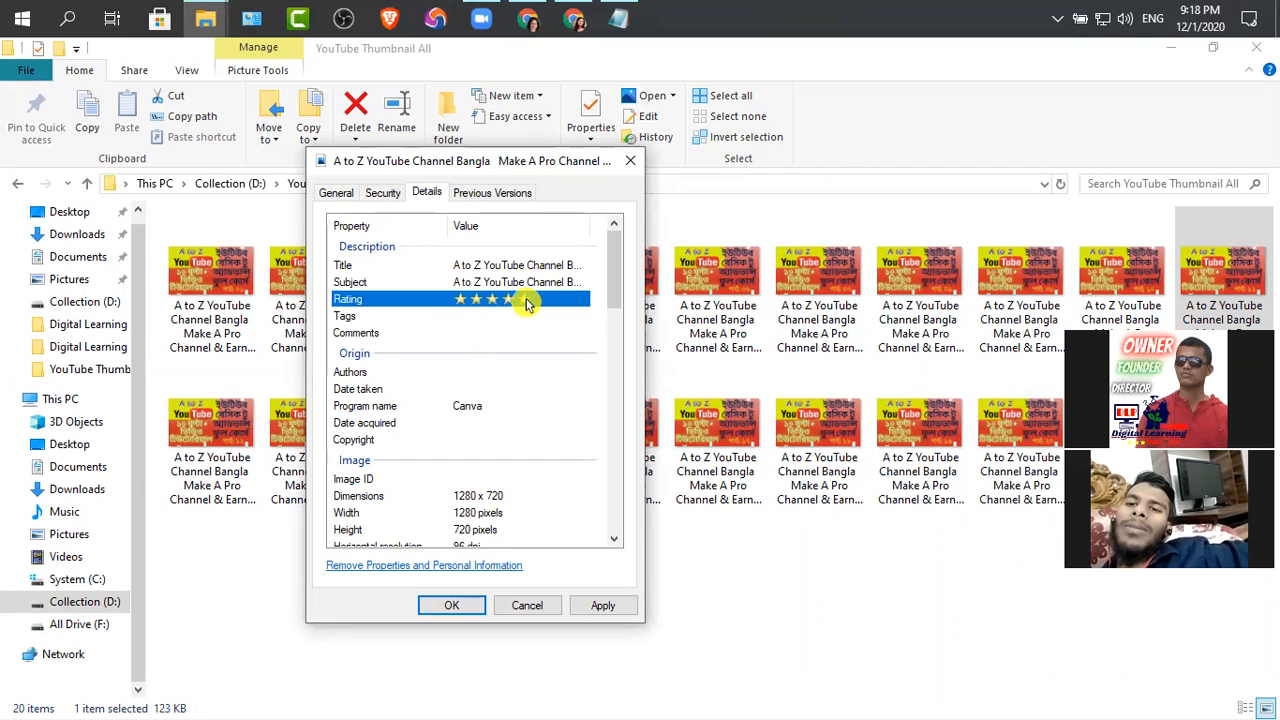
Switch to the Notepad notes and copy the semicolon-separated list under "Tag for Image Video Meta Data"
{"action": "left_click", "coordinate": [473, 316]}
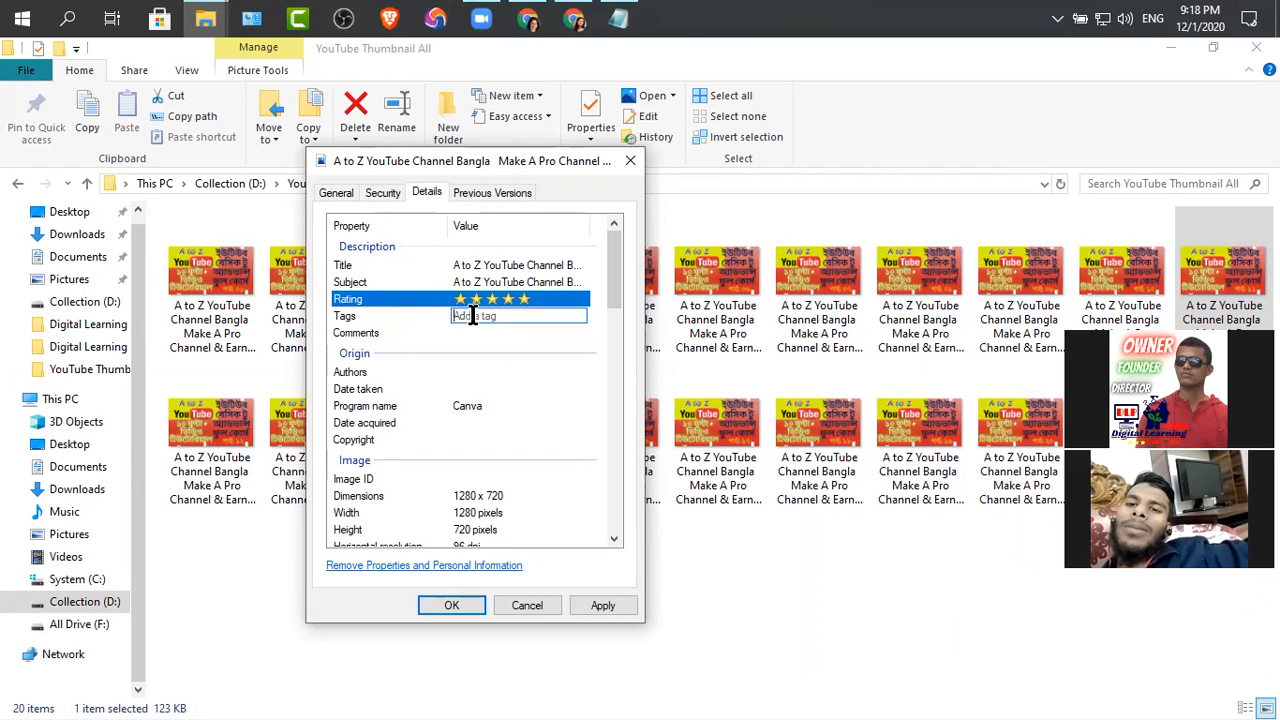
{"action": "left_click", "coordinate": [618, 18]}
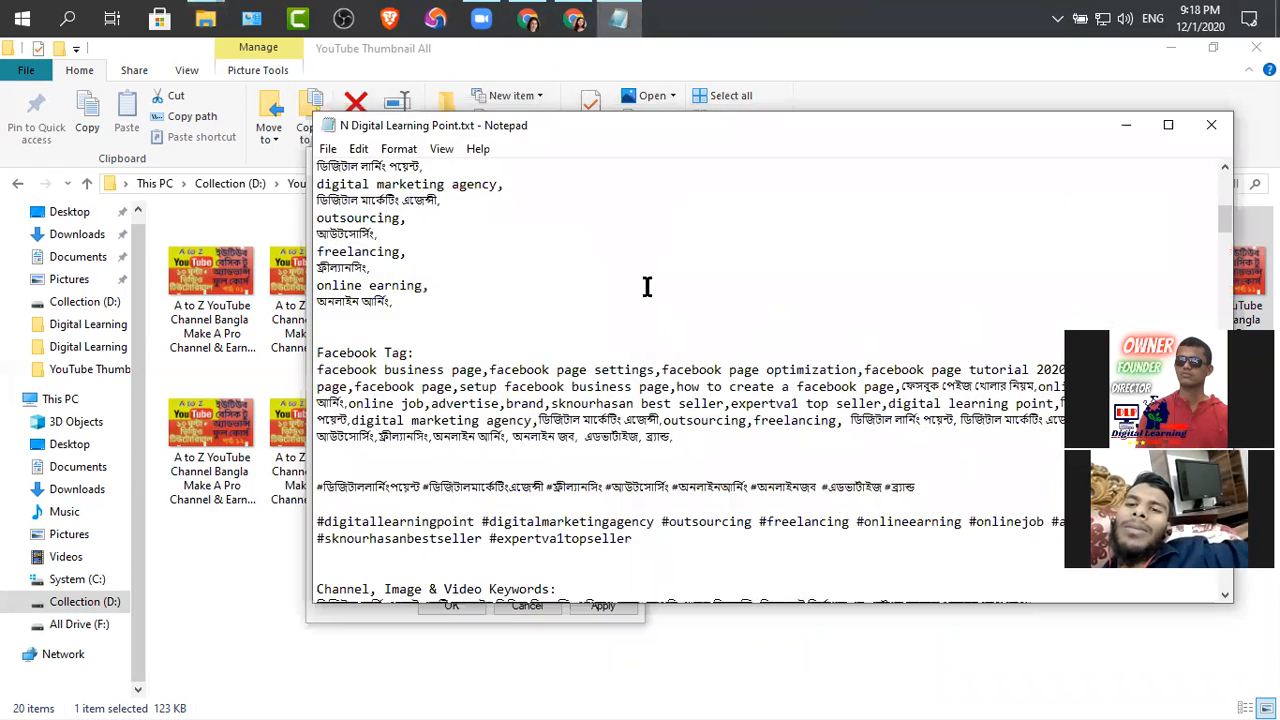
{"action": "scroll", "coordinate": [440, 395], "scroll_direction": "down", "scroll_amount": 6}
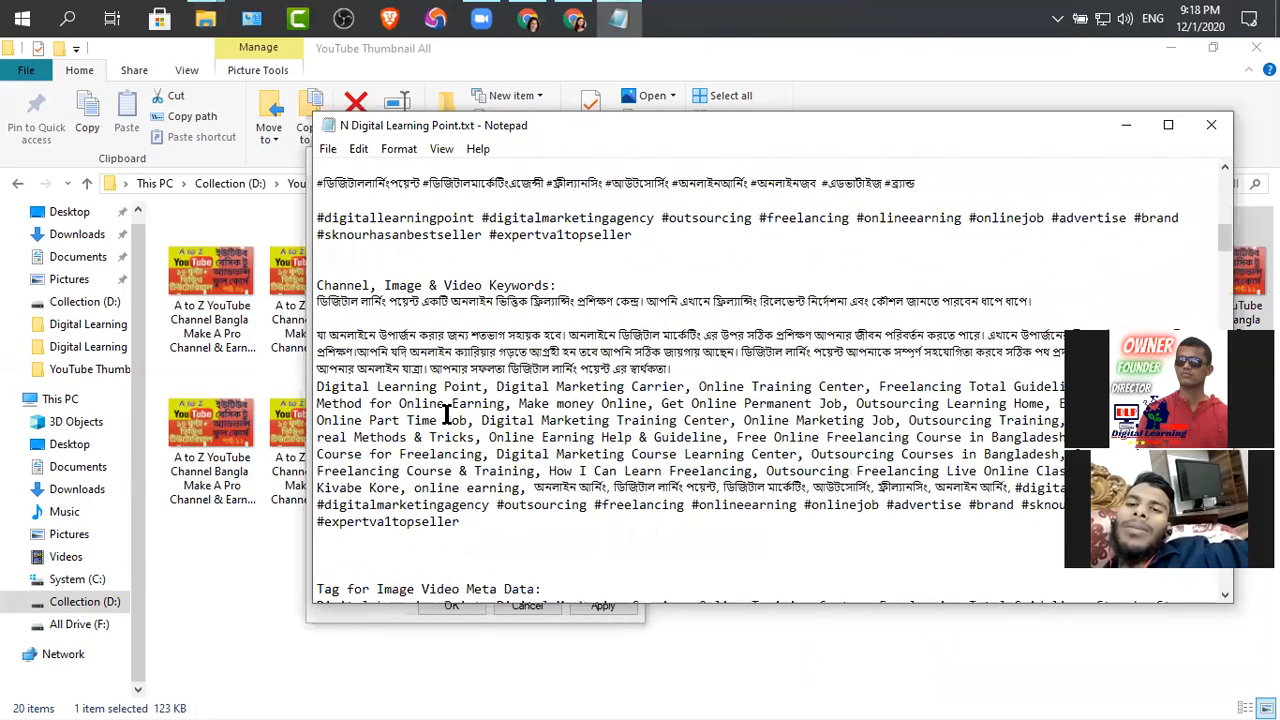
{"action": "scroll", "coordinate": [440, 420], "scroll_direction": "down", "scroll_amount": 2}
{"action": "scroll", "coordinate": [440, 420], "scroll_direction": "down", "scroll_amount": 3}
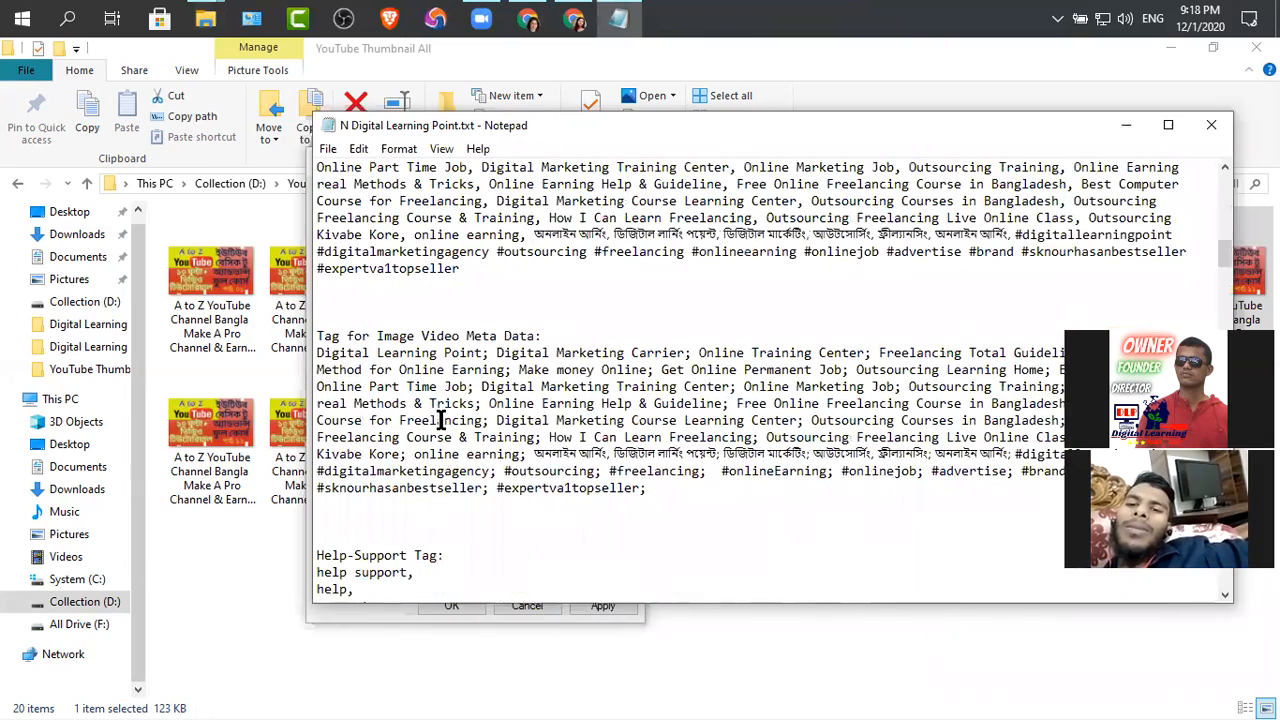
{"action": "left_click_drag", "start_coordinate": [646, 487], "coordinate": [315, 357]}
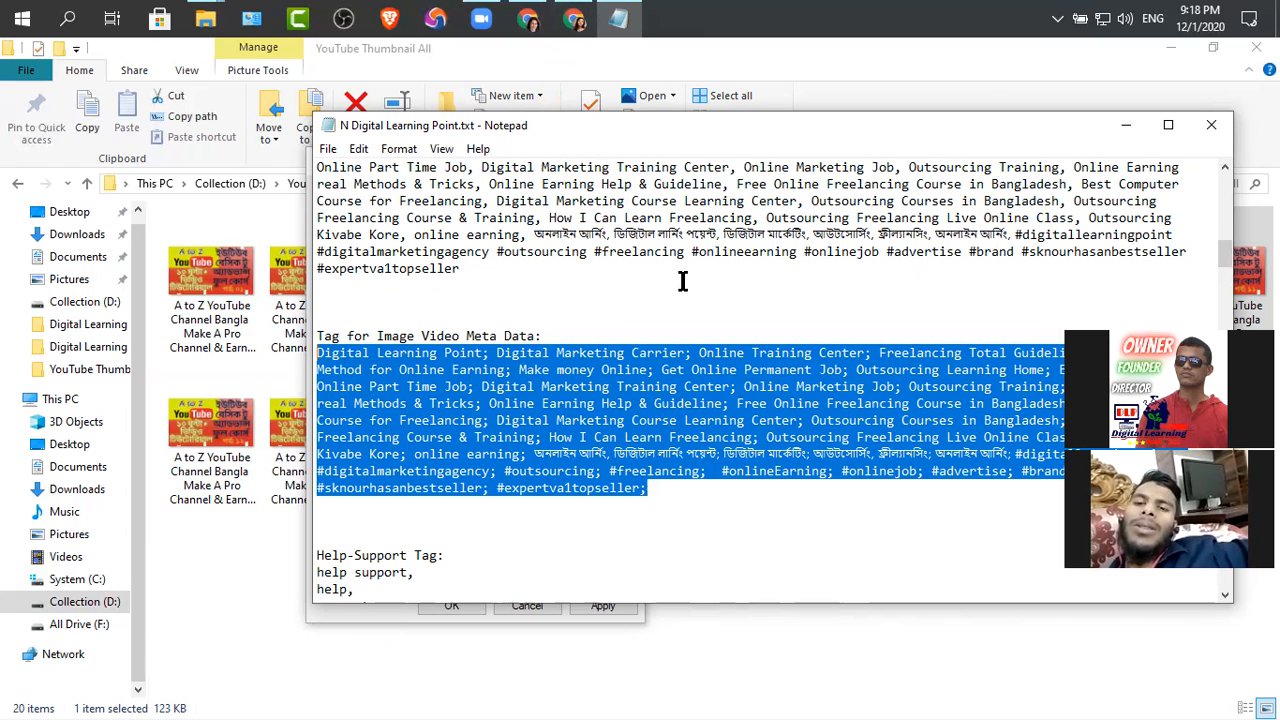
Return to the Part 11 thumbnail's properties and paste the copied list into its tags
{"action": "mouse_move", "coordinate": [567, 18]}
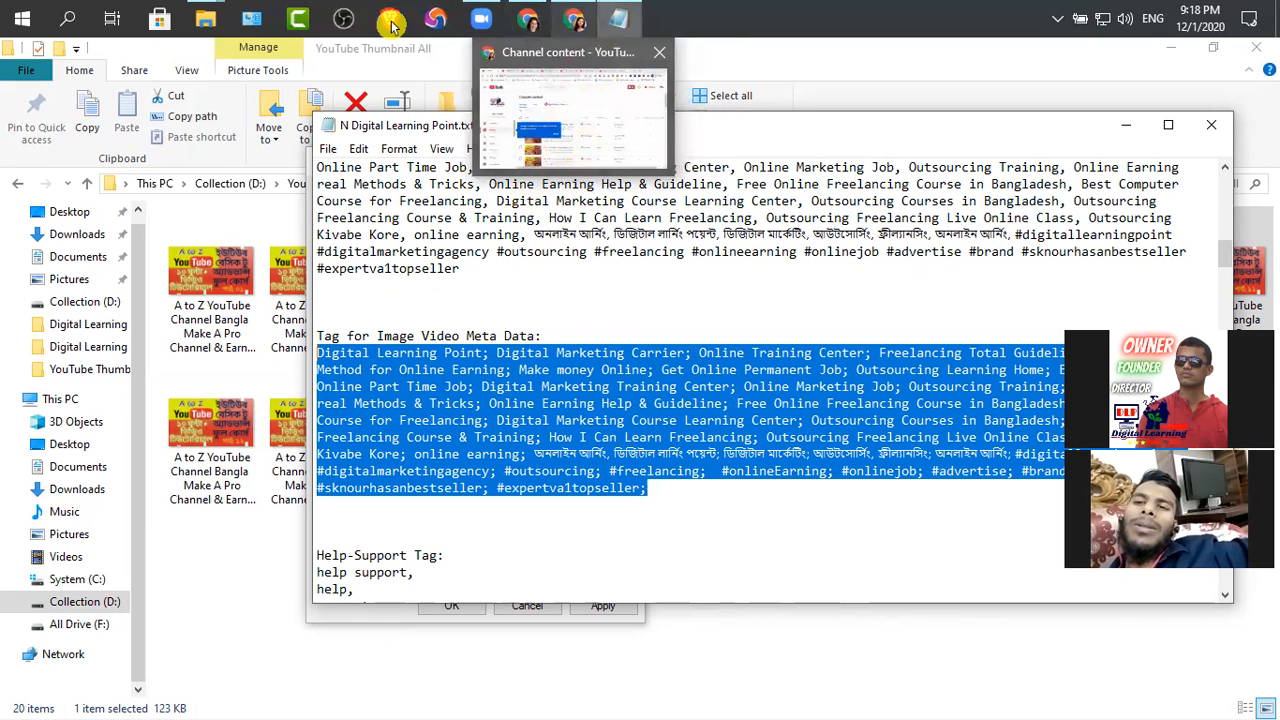
{"action": "mouse_move", "coordinate": [210, 18]}
{"action": "left_click", "coordinate": [294, 120]}
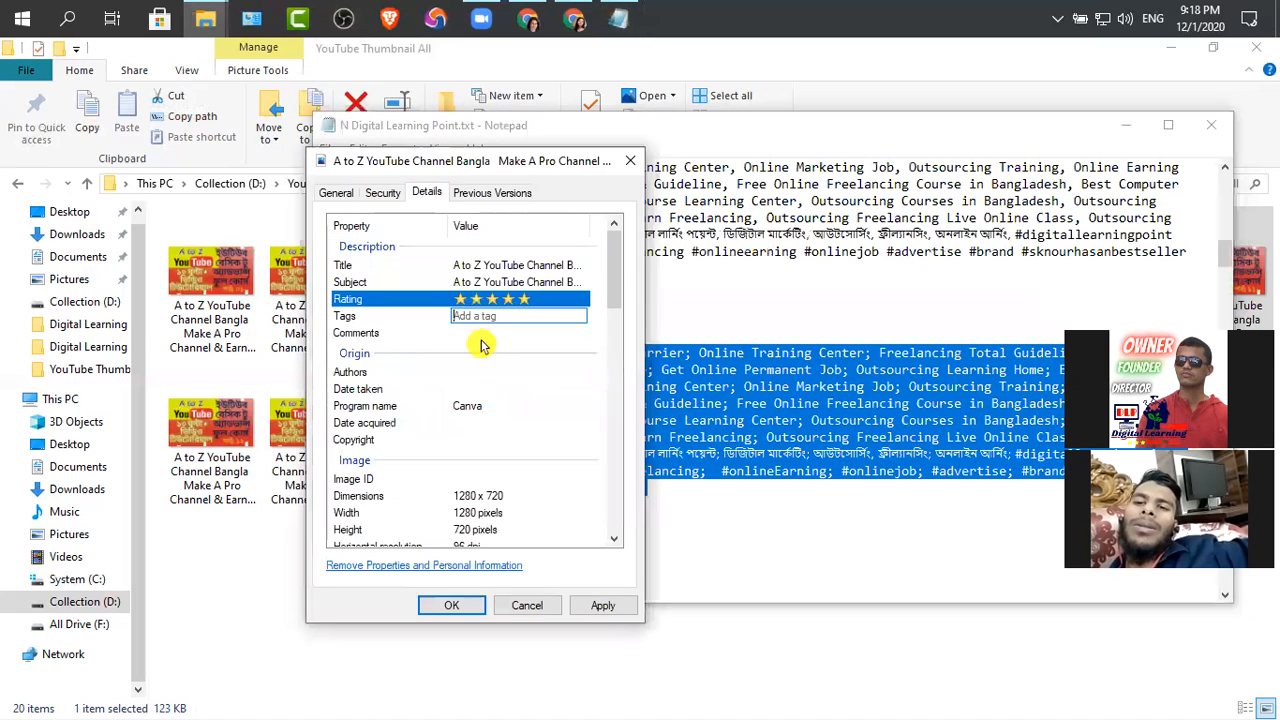
{"action": "key", "text": "ctrl+v"}
{"action": "left_click", "coordinate": [400, 333]}
Switch to the Notepad notes and copy the first Bangla line under "Channel, Image & Video Keywords" for the thumbnail's comments
{"action": "left_click", "coordinate": [460, 333]}
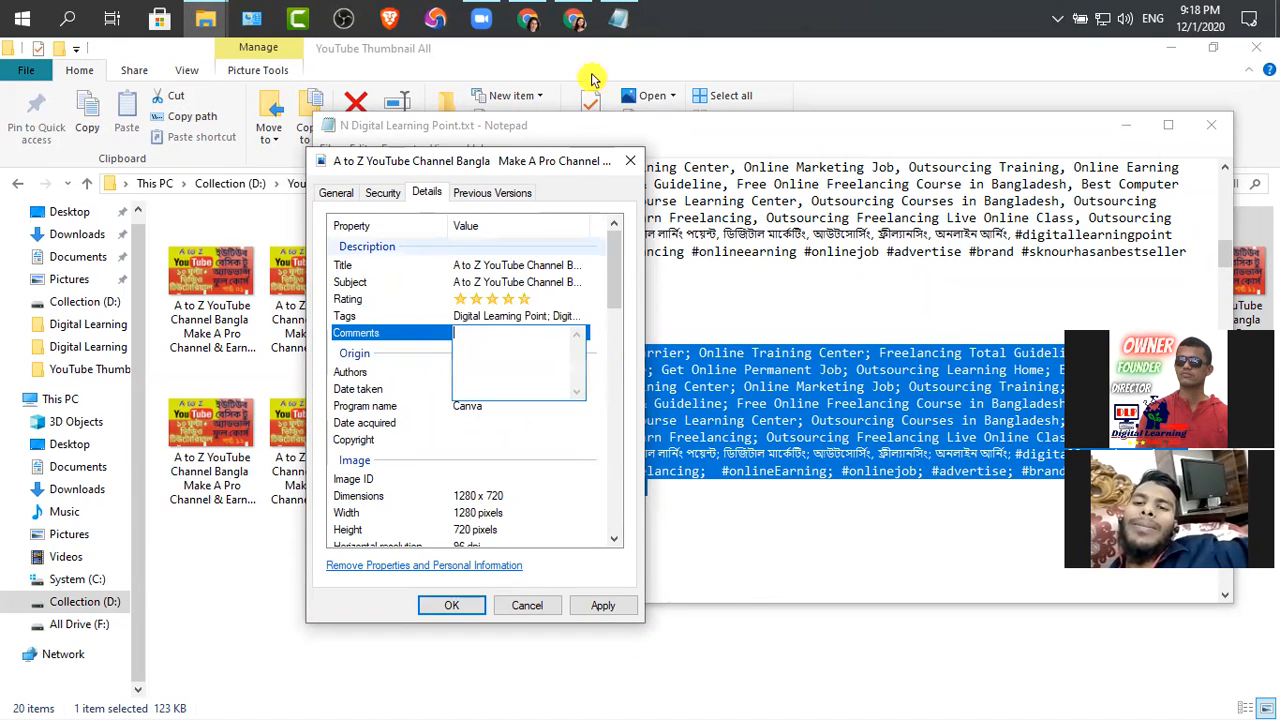
{"action": "left_click", "coordinate": [617, 19]}
{"action": "scroll", "coordinate": [614, 310], "scroll_direction": "up", "scroll_amount": 10}
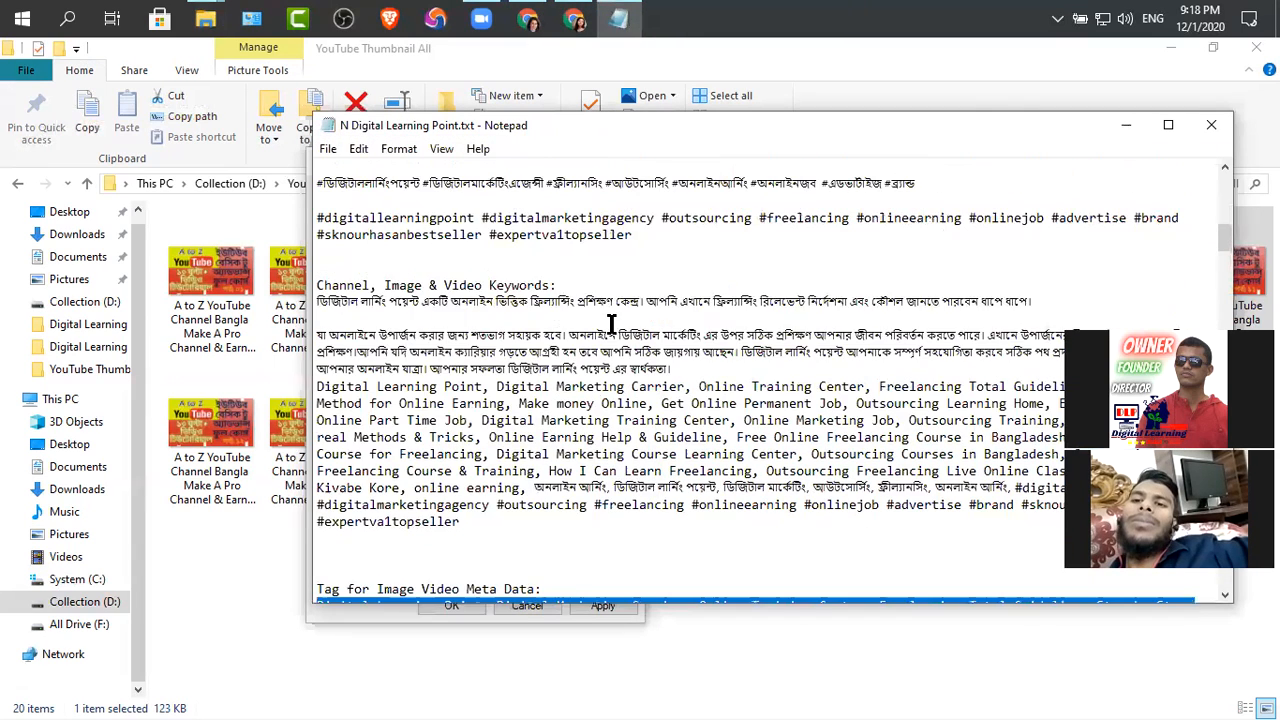
{"action": "left_click_drag", "start_coordinate": [1042, 352], "coordinate": [298, 357]}
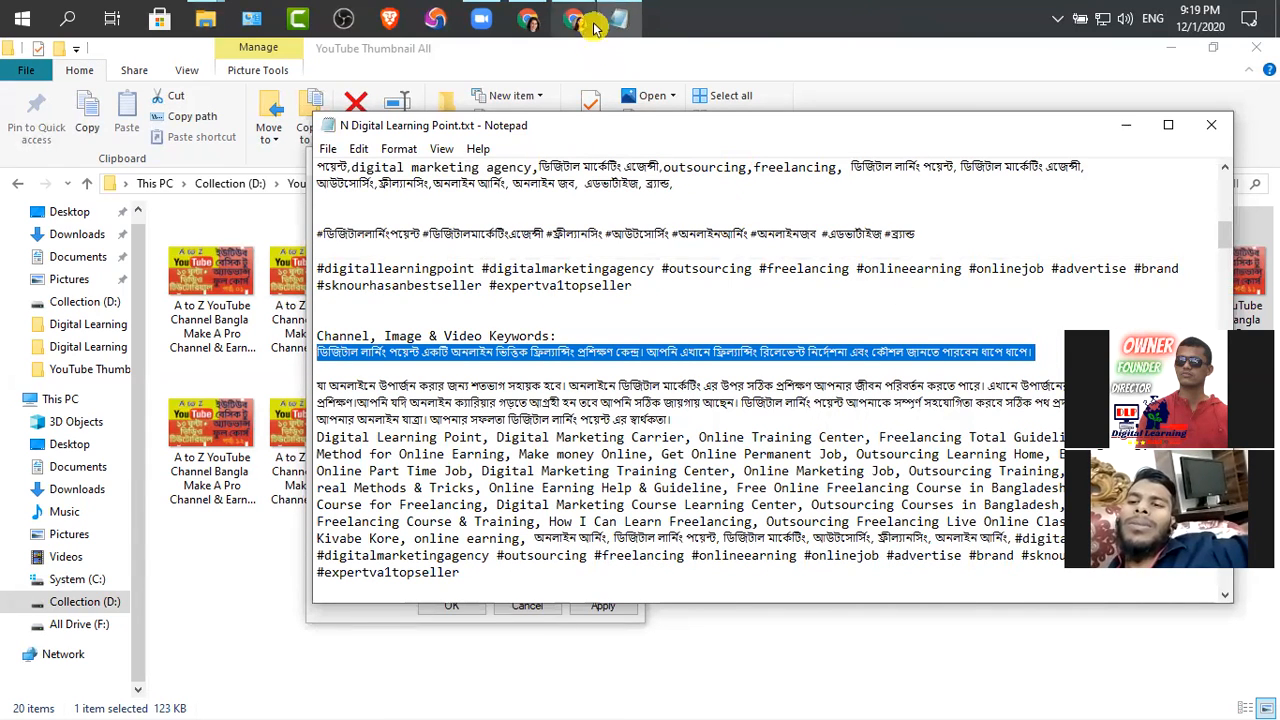
Paste the copied Bangla line into the Part 11 thumbnail's comments, save and close its properties, and minimize the notes
{"action": "left_click", "coordinate": [205, 18]}
{"action": "left_click", "coordinate": [305, 135]}
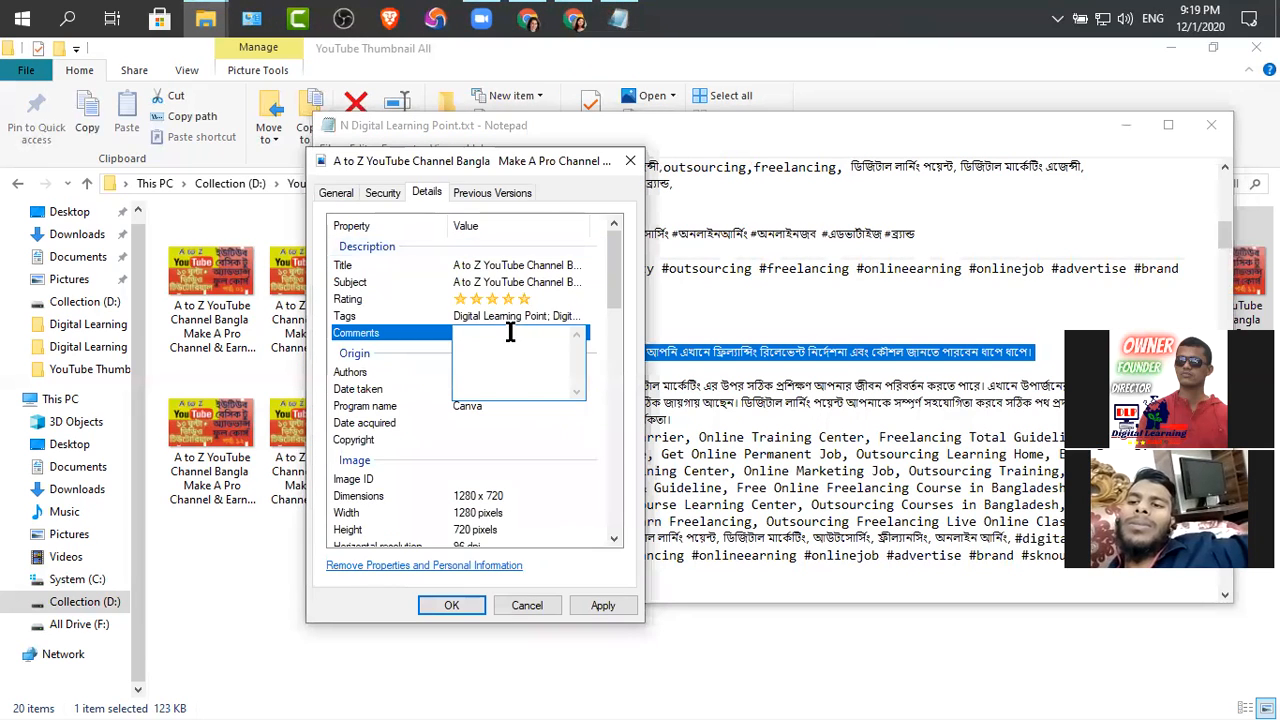
{"action": "key", "text": "ctrl+v"}
{"action": "left_click", "coordinate": [602, 605]}
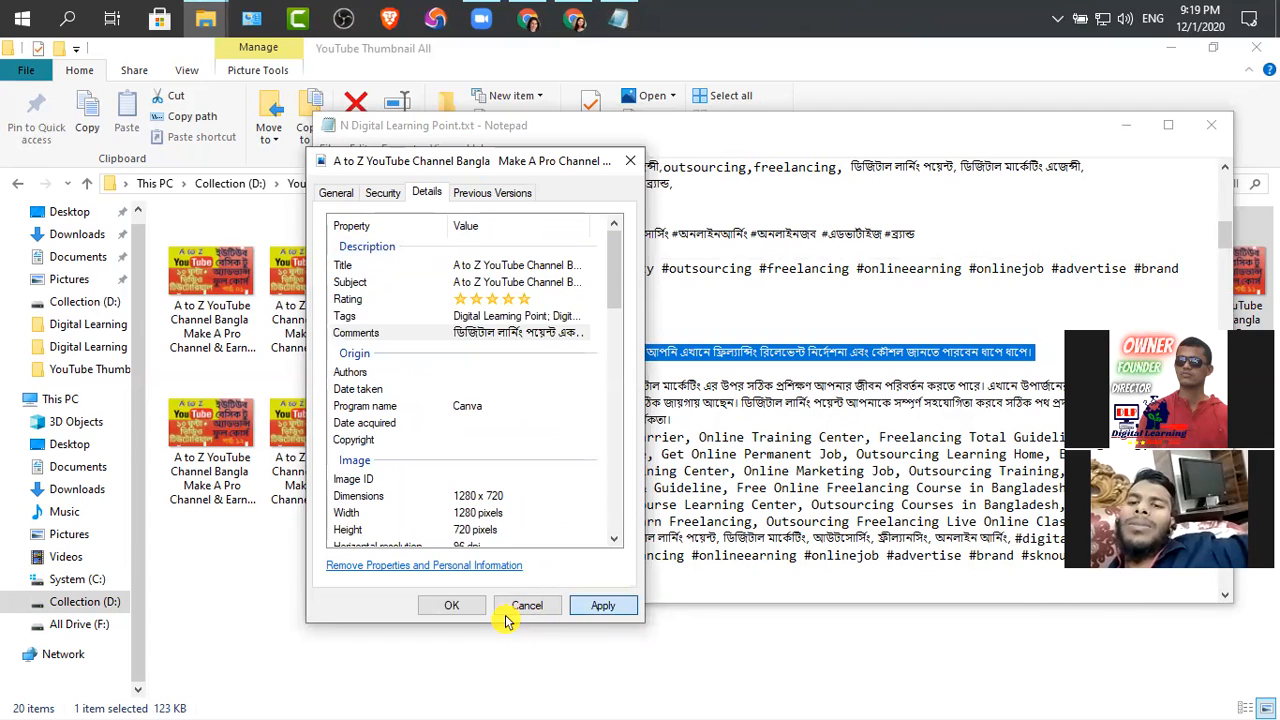
{"action": "left_click", "coordinate": [455, 607]}
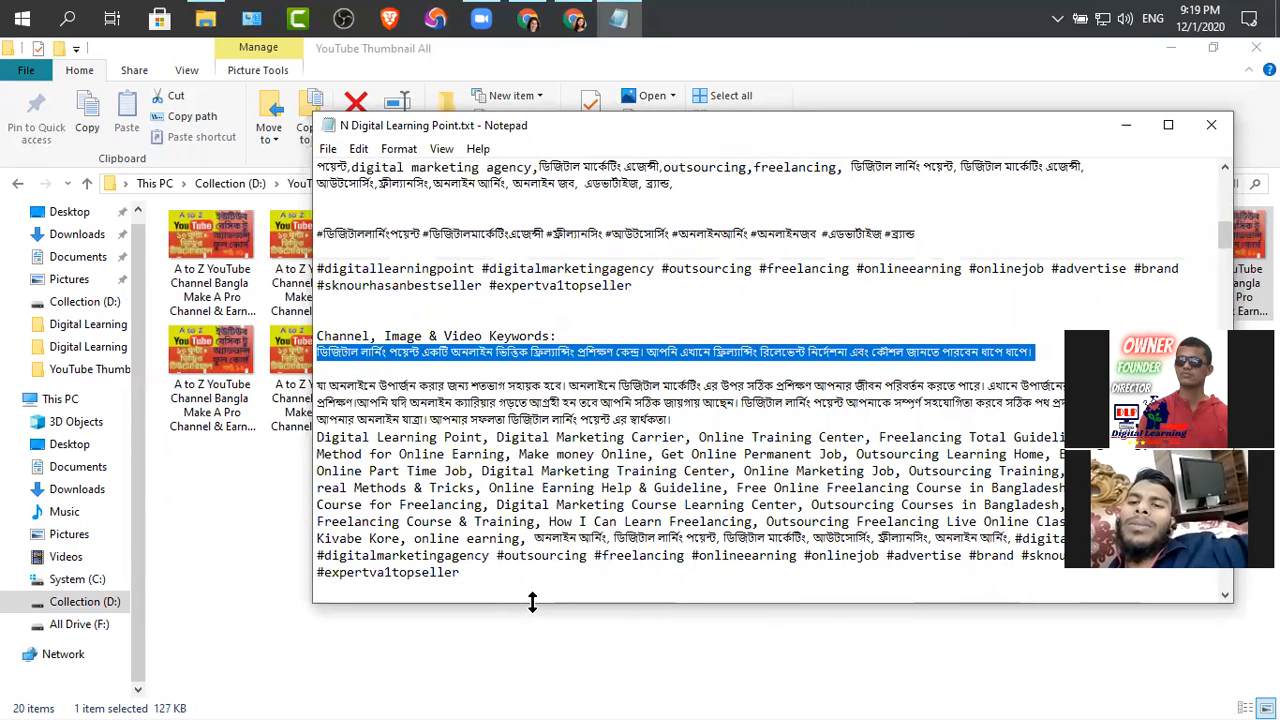
{"action": "left_click", "coordinate": [1128, 130]}
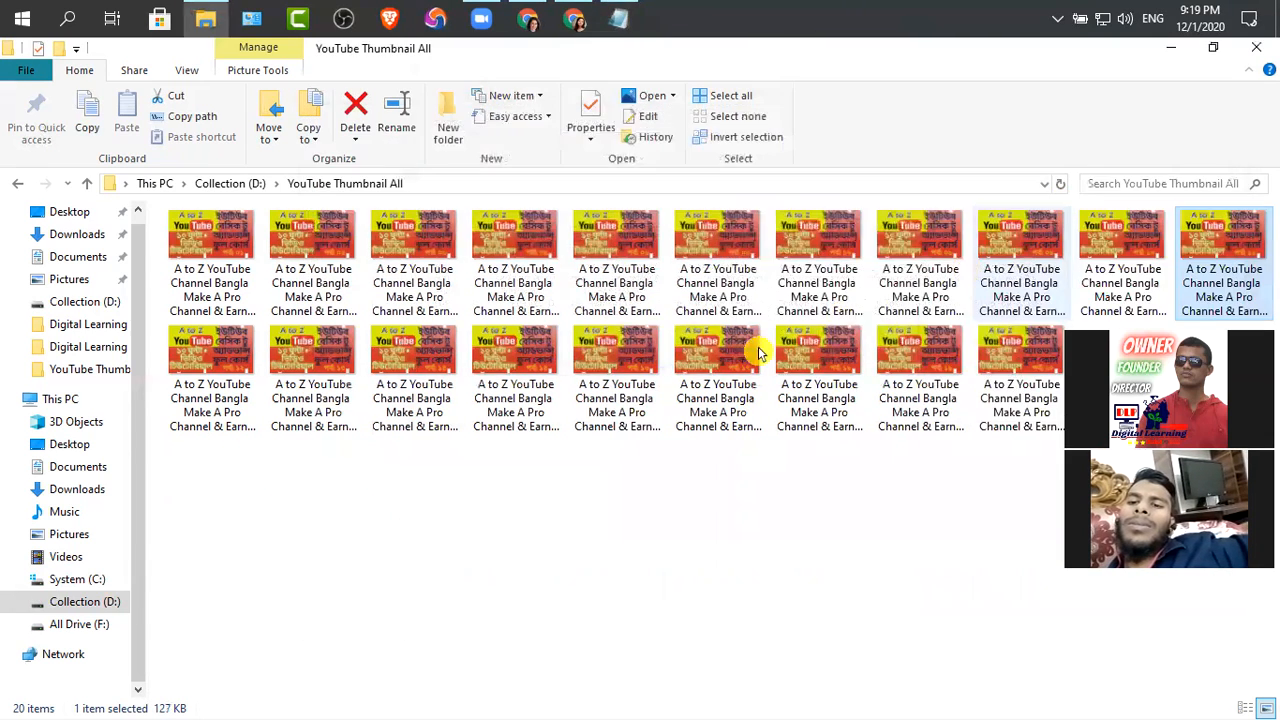
Reopen the Part 11 thumbnail's properties and check the saved title and comments in its details
{"action": "right_click", "coordinate": [1228, 272]}
{"action": "left_click", "coordinate": [814, 703]}
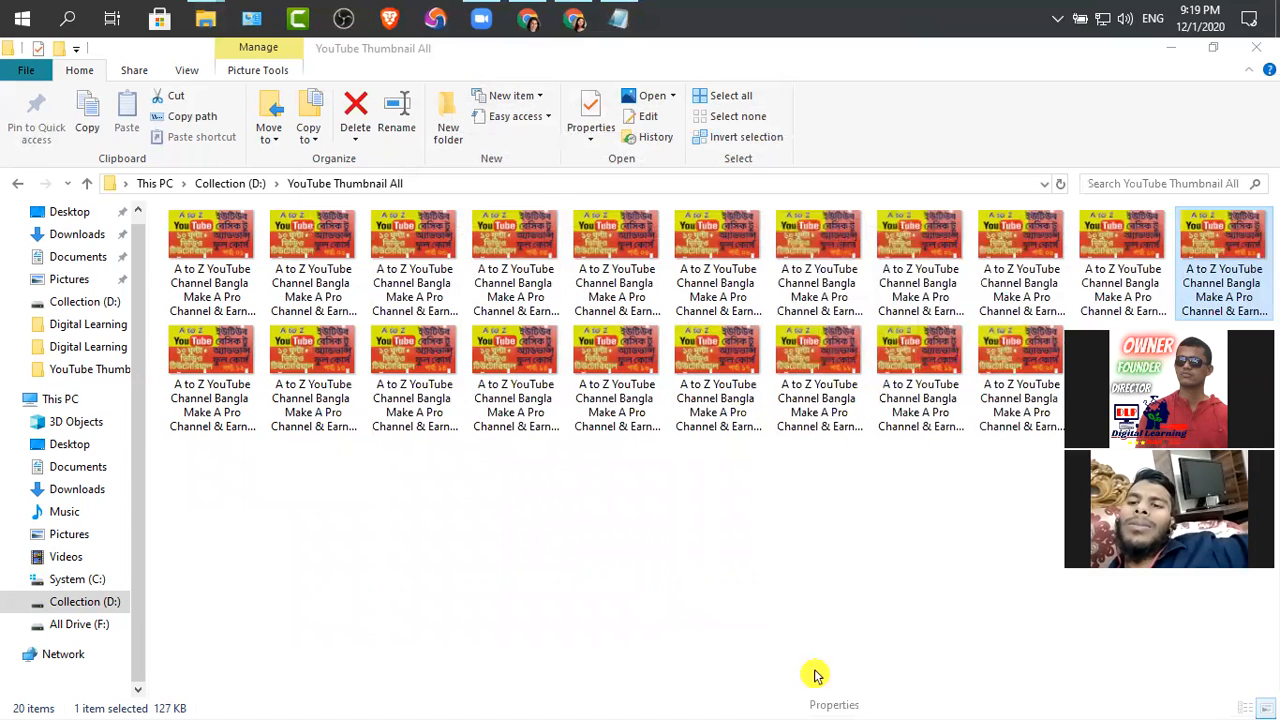
{"action": "left_click", "coordinate": [1057, 280]}
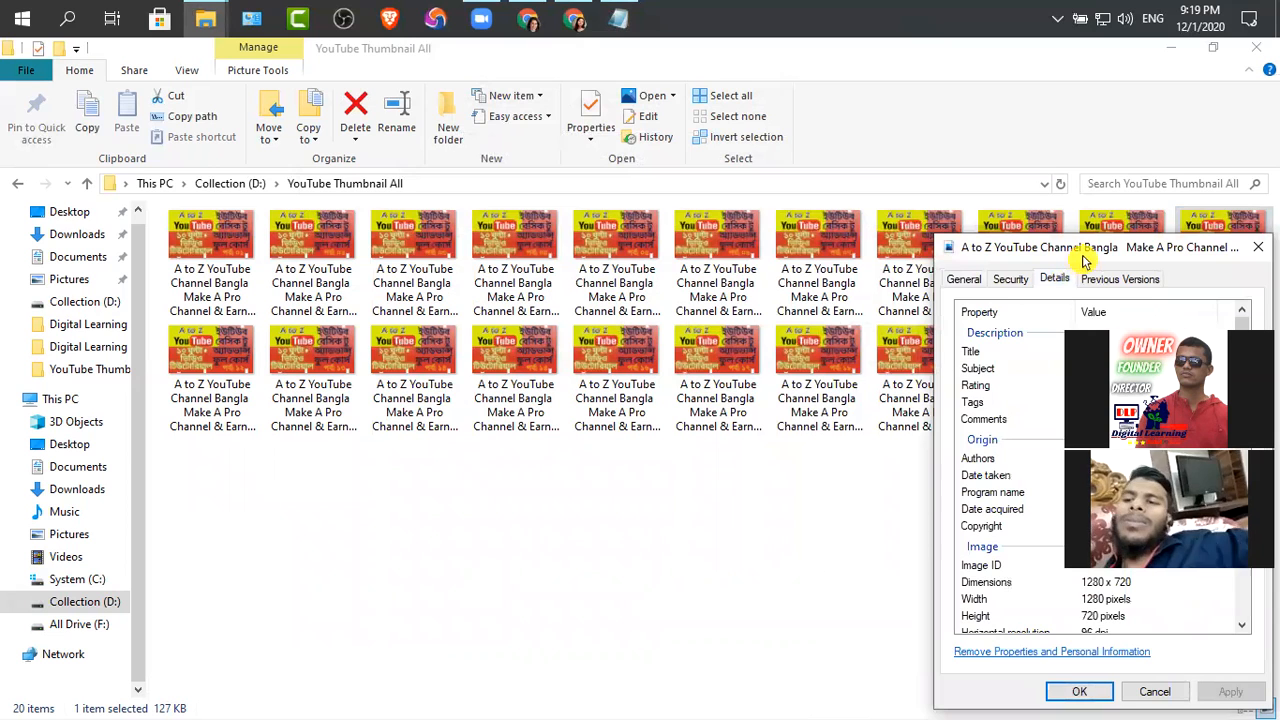
{"action": "left_click_drag", "start_coordinate": [1068, 256], "coordinate": [574, 196]}
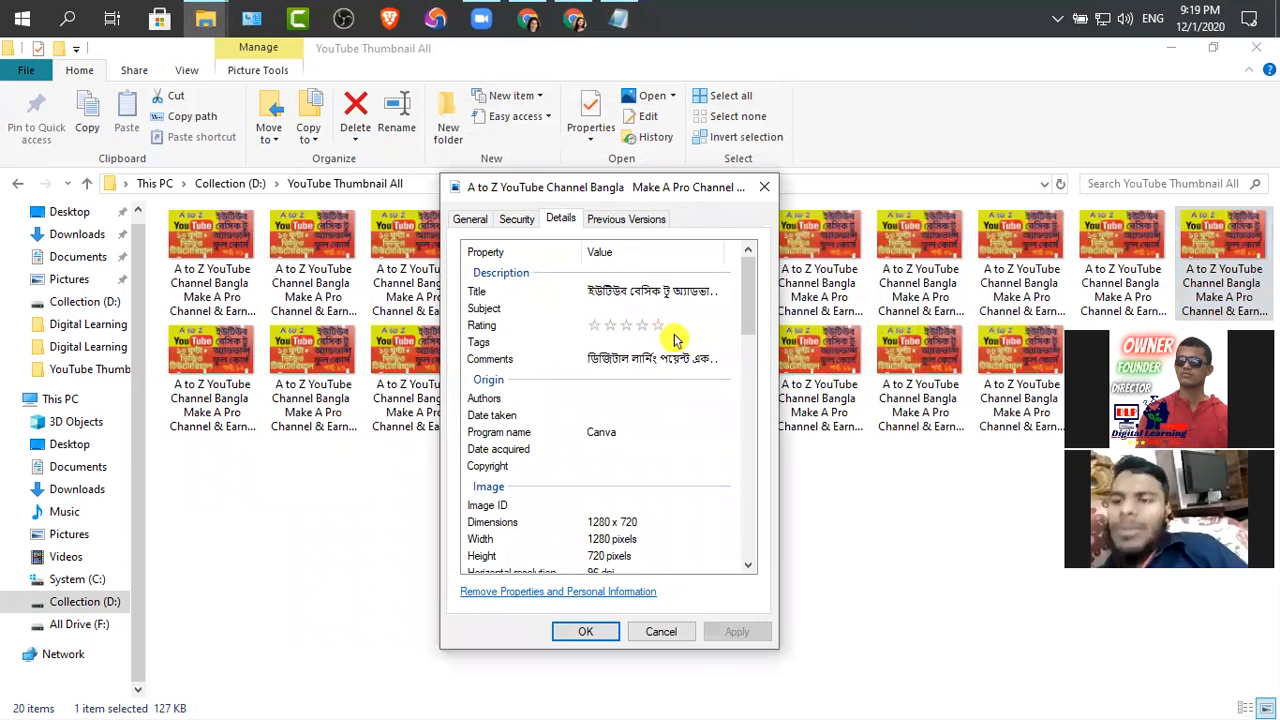
{"action": "left_click", "coordinate": [672, 365]}
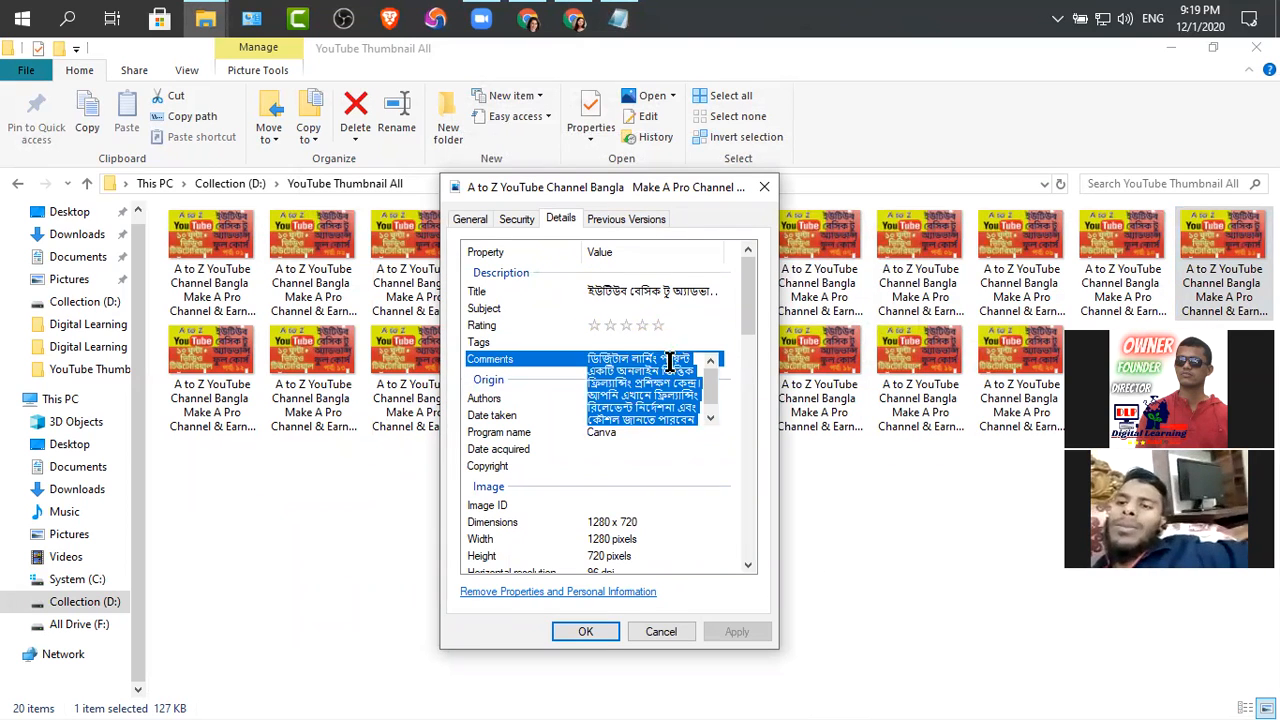
{"action": "left_click", "coordinate": [625, 290]}
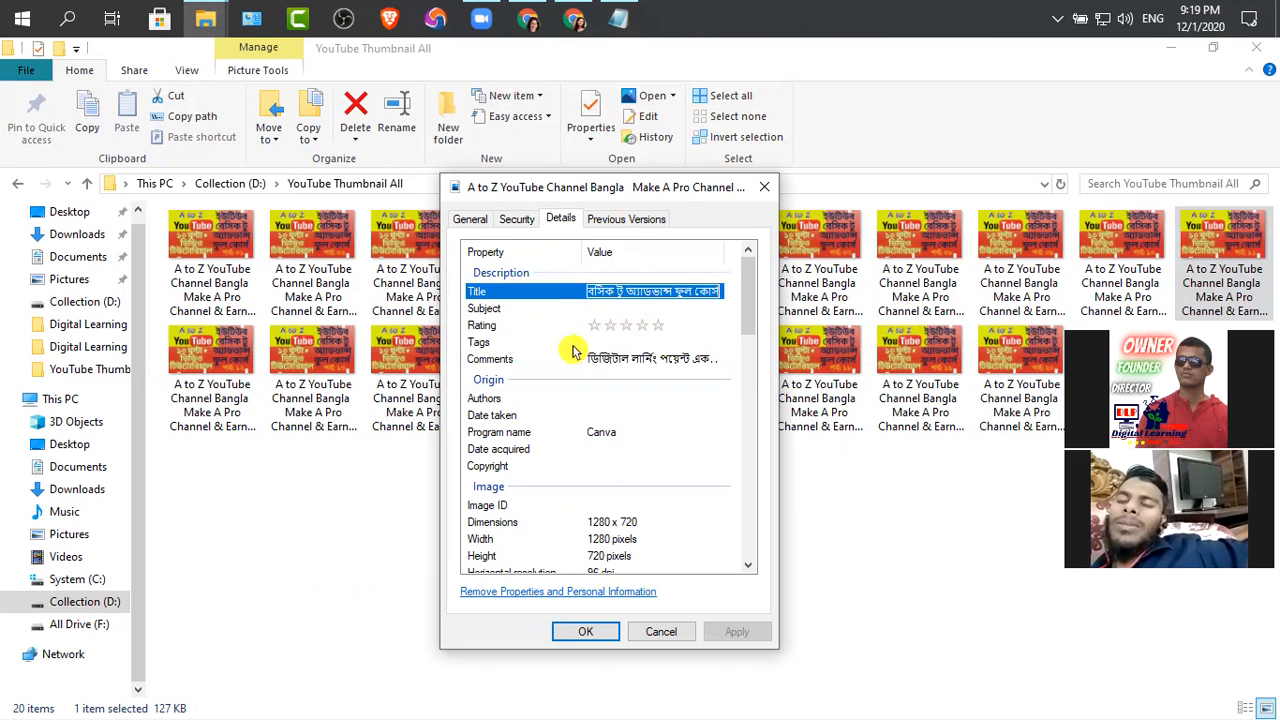
Copy the "Tag for Image Video Meta Data" list again from the Notepad notes for the Part 11 thumbnail's tags
{"action": "left_click", "coordinate": [630, 342]}
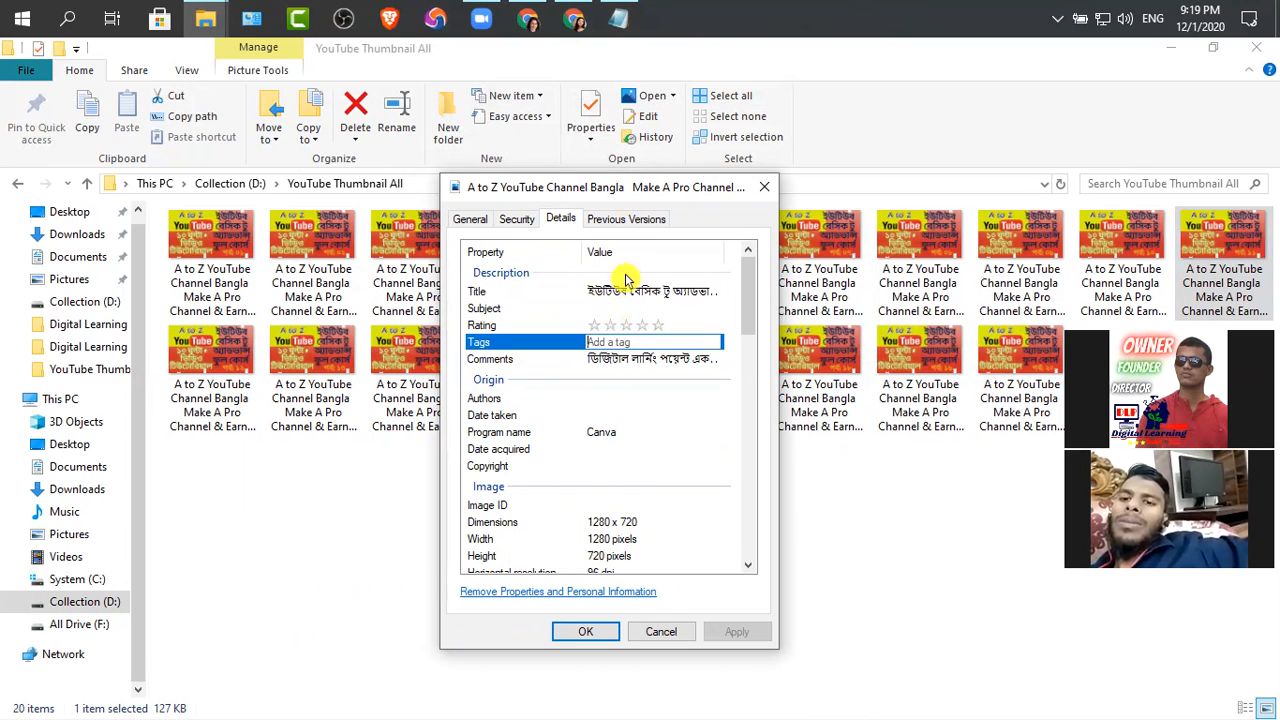
{"action": "left_click", "coordinate": [618, 22]}
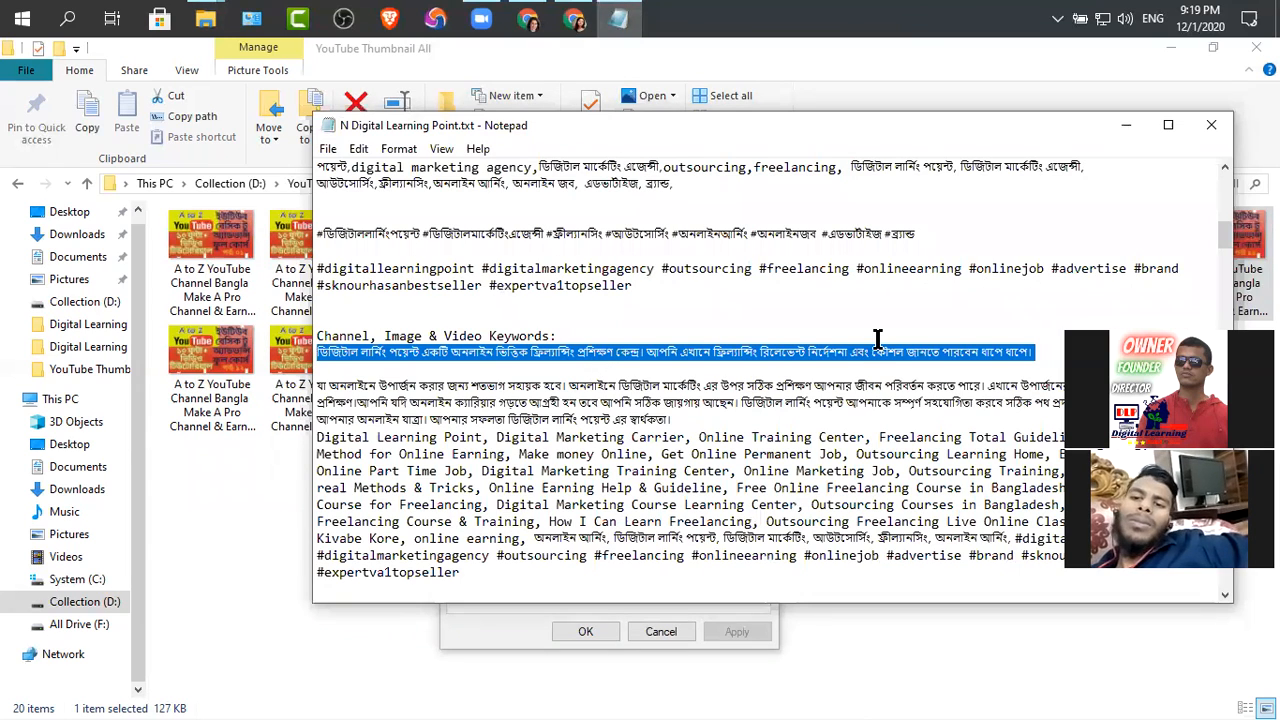
{"action": "scroll", "coordinate": [690, 363], "scroll_direction": "up", "scroll_amount": 2}
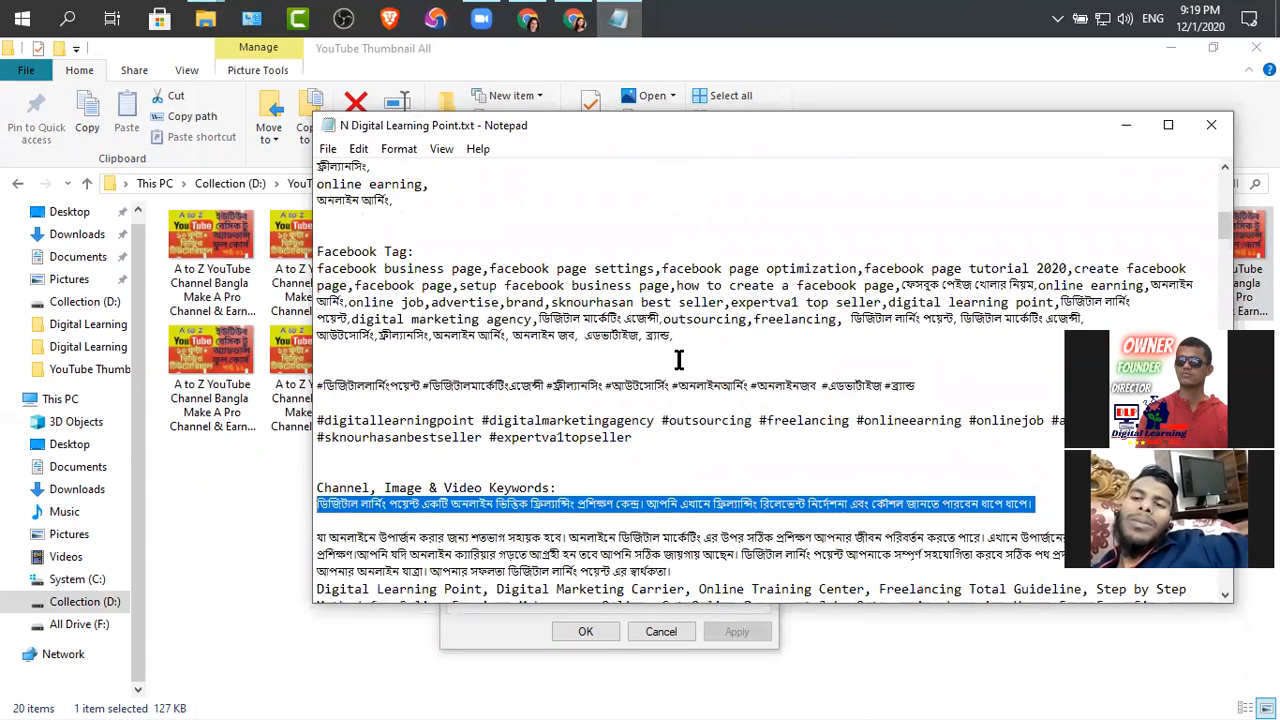
{"action": "scroll", "coordinate": [675, 366], "scroll_direction": "down", "scroll_amount": 4}
{"action": "scroll", "coordinate": [663, 372], "scroll_direction": "down", "scroll_amount": 2}
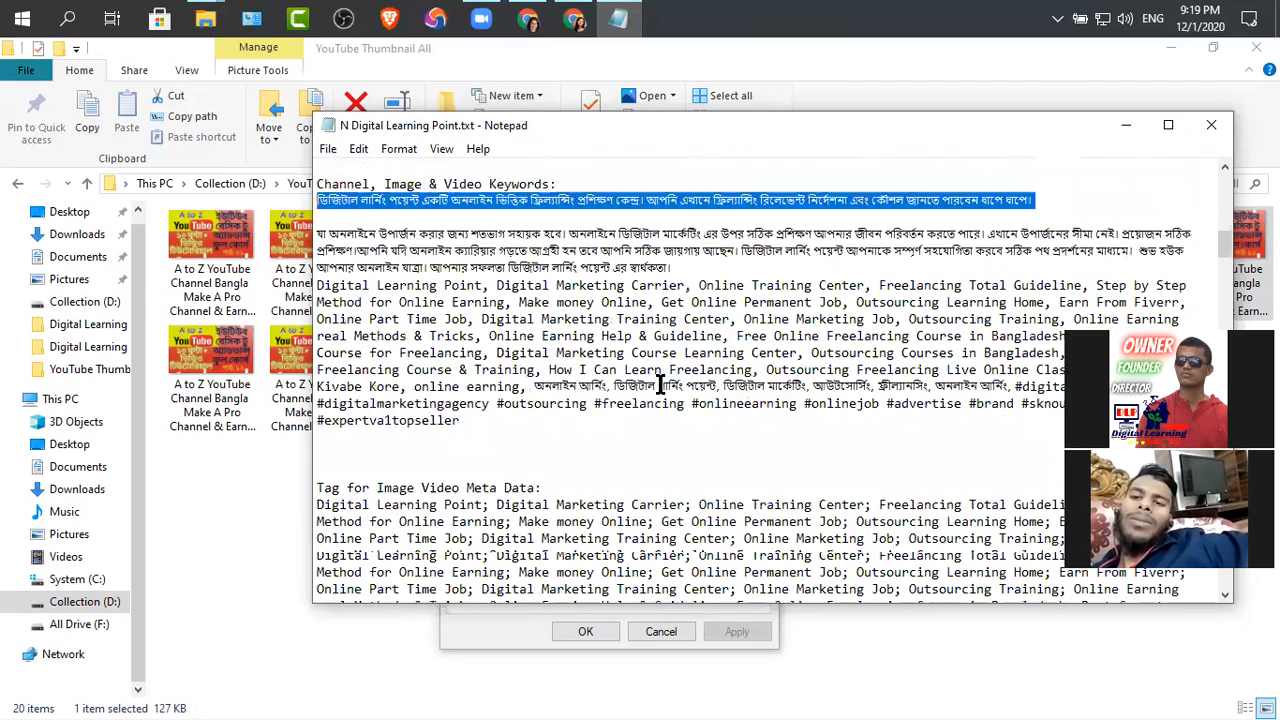
{"action": "left_click_drag", "start_coordinate": [668, 591], "coordinate": [297, 449]}
Paste the tag list into the Part 11 thumbnail's tags and rate the image five stars
{"action": "left_click", "coordinate": [618, 18]}
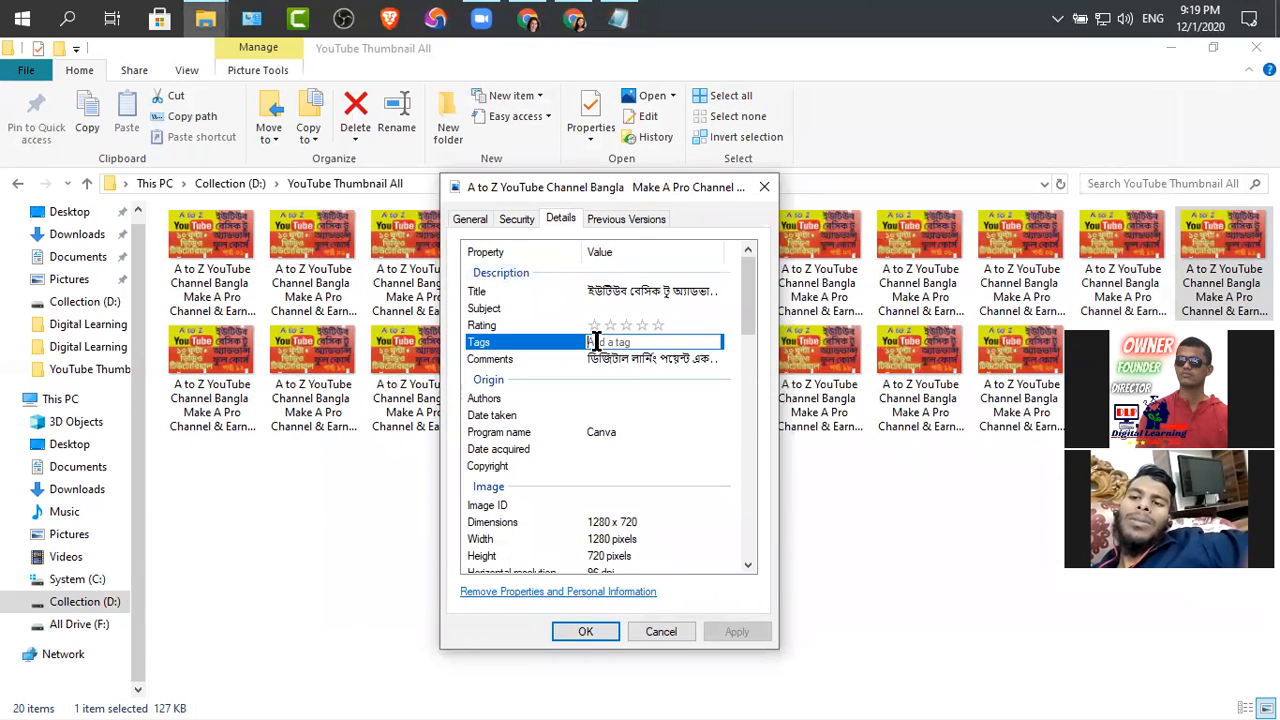
{"action": "key", "text": "ctrl+v"}
{"action": "left_click", "coordinate": [665, 326]}
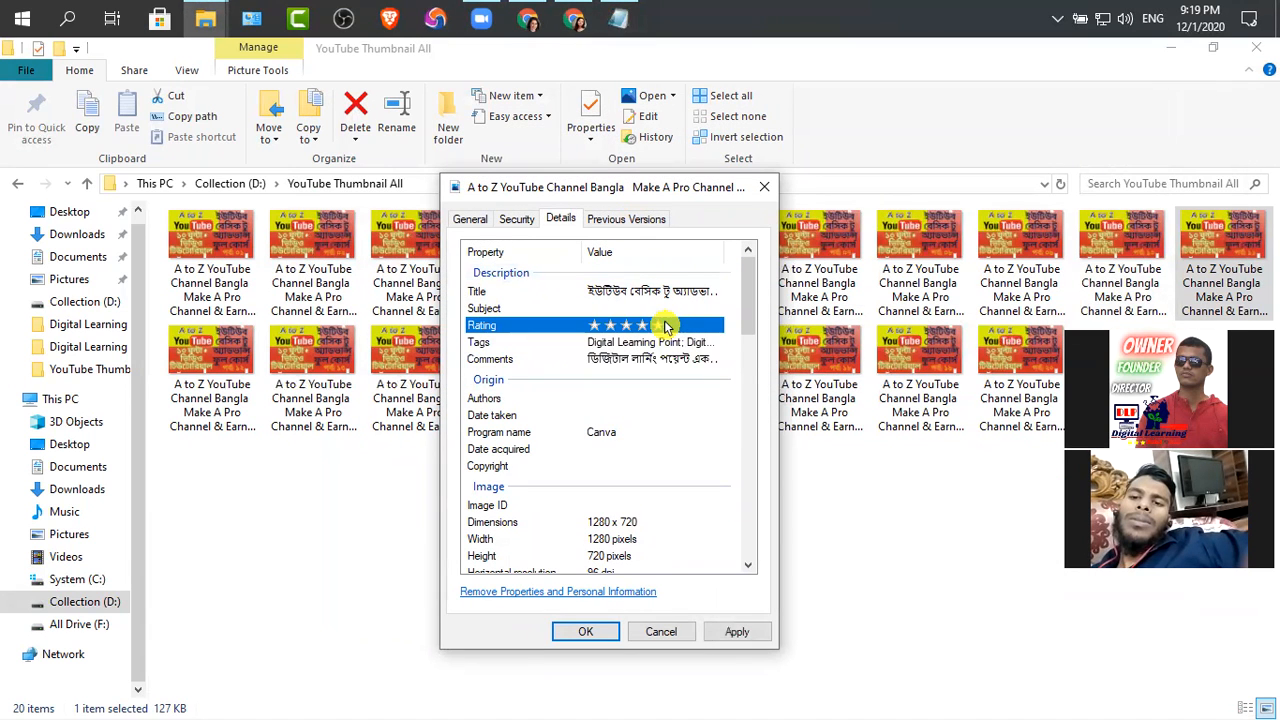
Copy the Part 11 thumbnail's full file name and set it as the title without the .jpg extension
{"action": "left_click", "coordinate": [600, 308]}
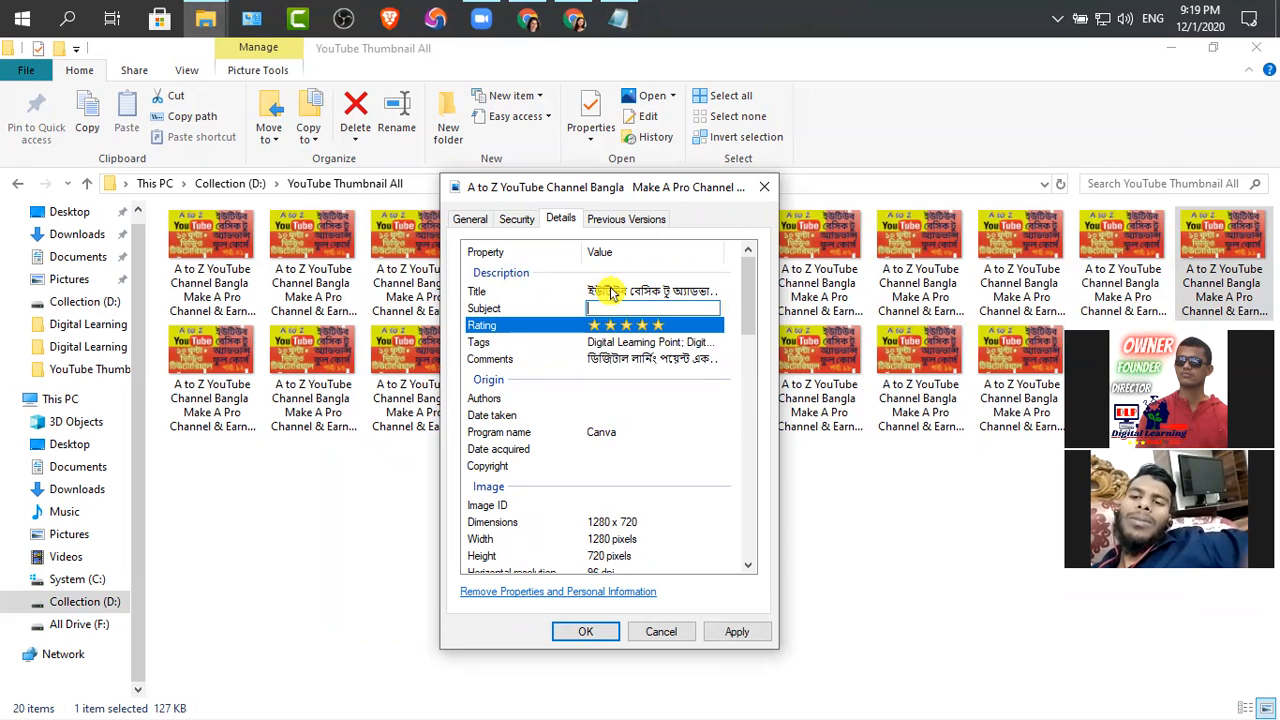
{"action": "left_click", "coordinate": [470, 218]}
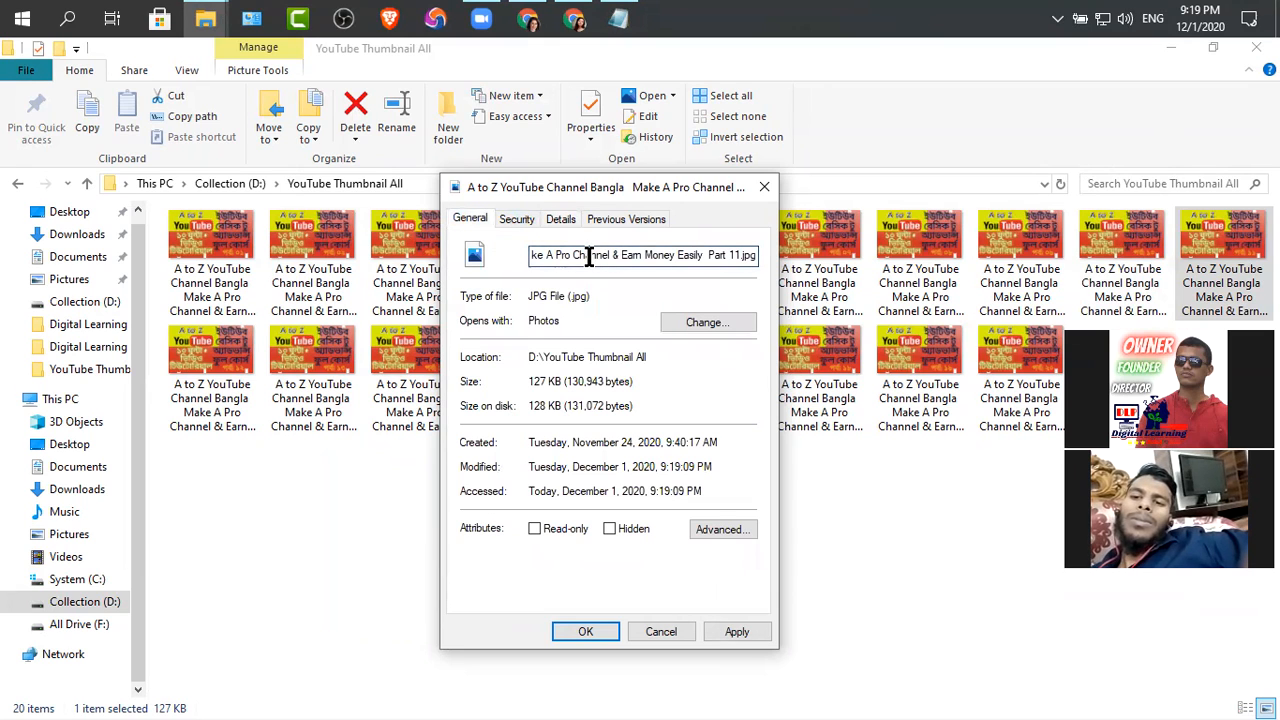
{"action": "key", "text": "ctrl+a"}
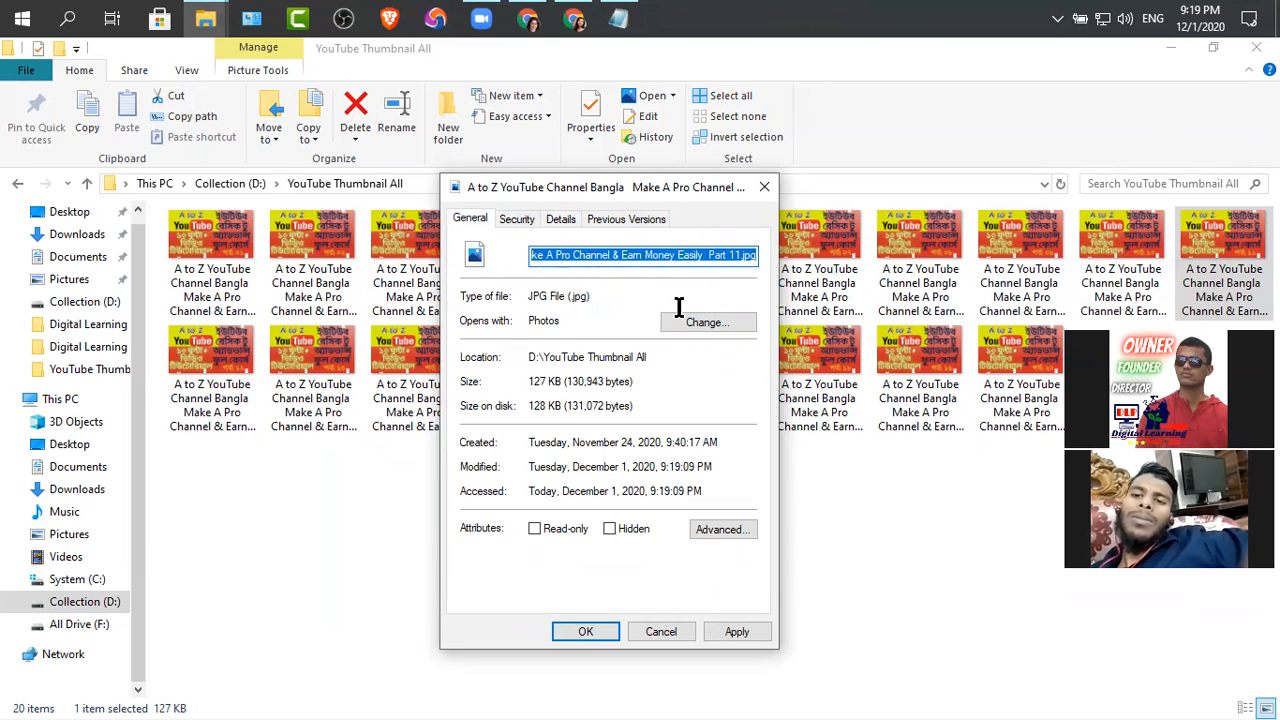
{"action": "left_click", "coordinate": [560, 218]}
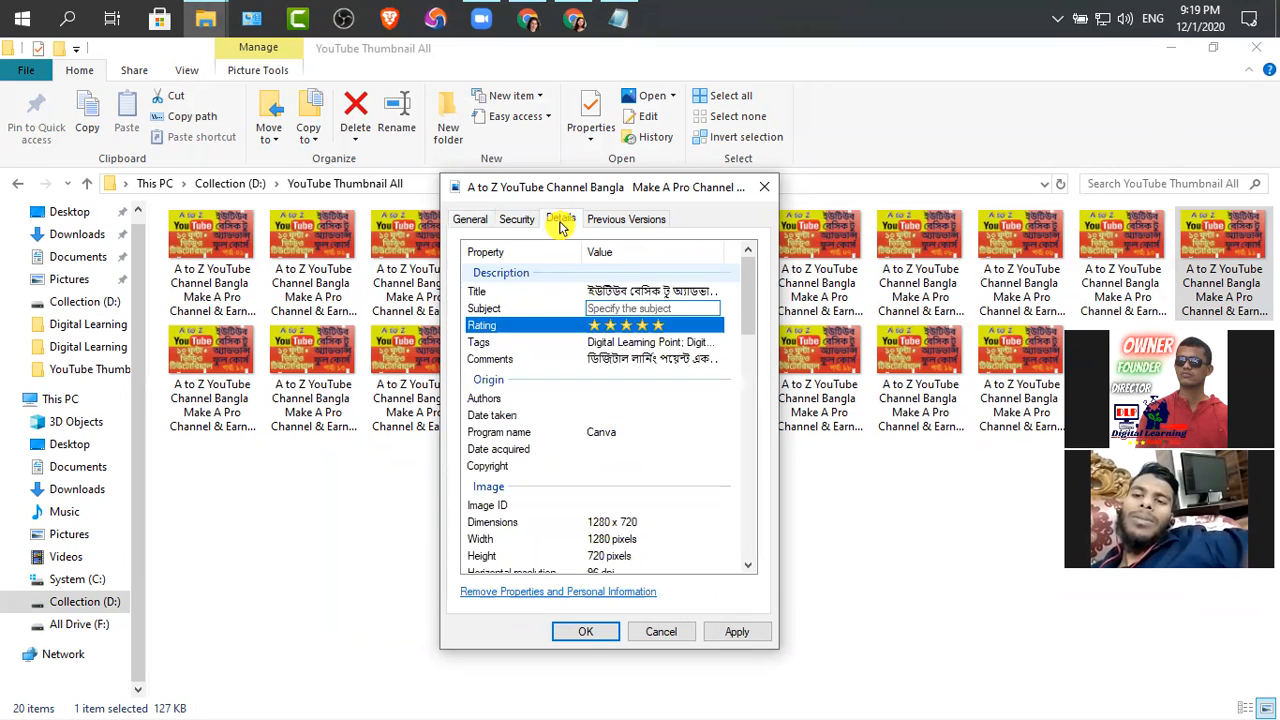
{"action": "left_click", "coordinate": [655, 290]}
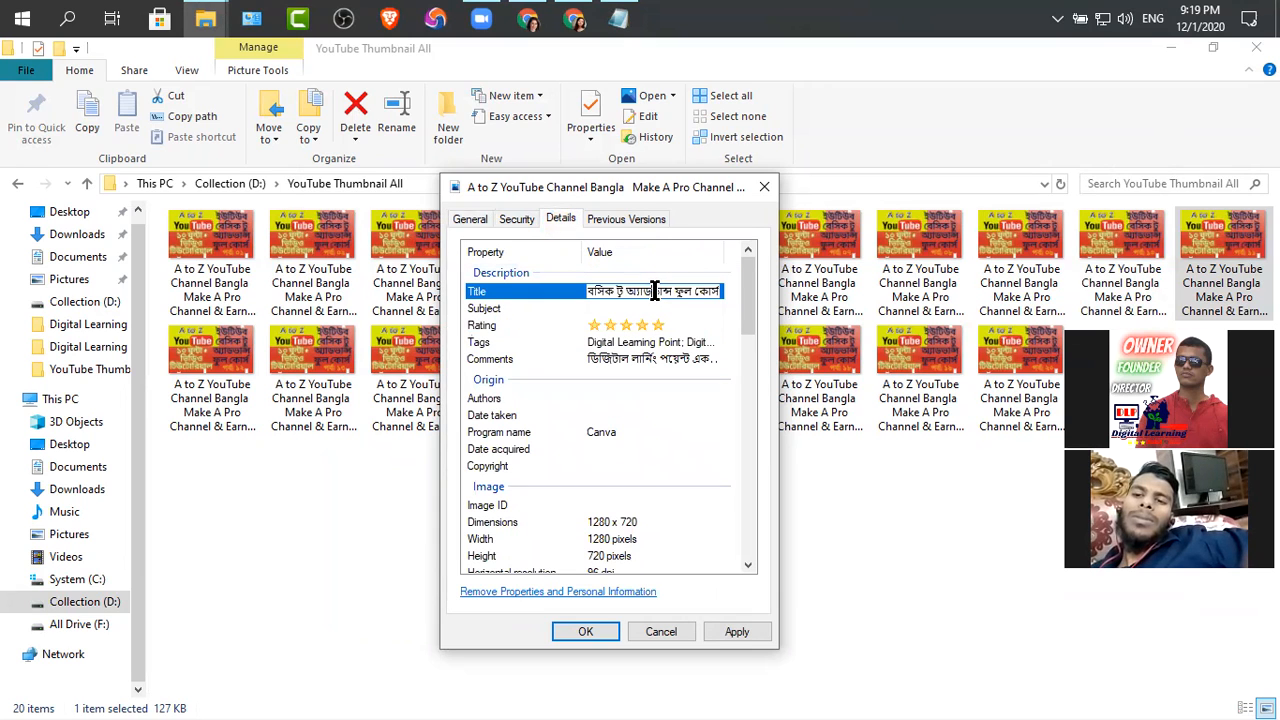
{"action": "key", "text": "ctrl+v"}
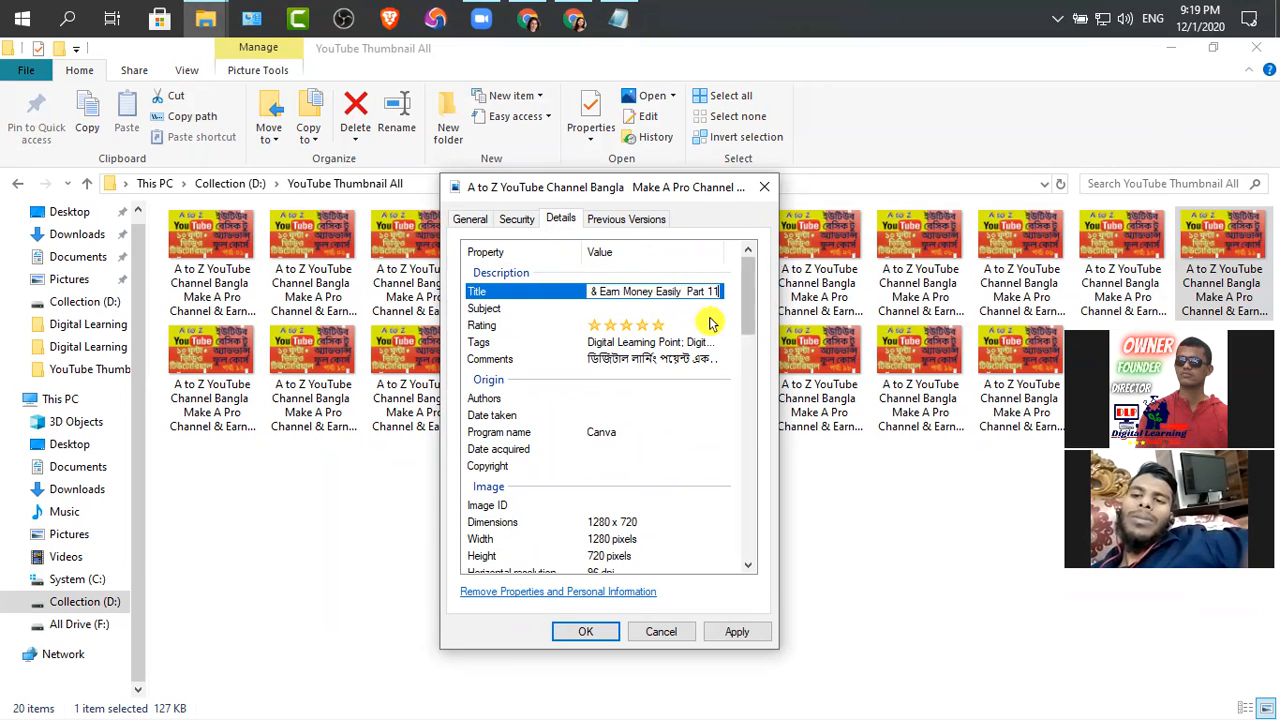
Paste the file name into the Part 11 thumbnail's subject, remove the jpg extension, and save and close the properties
{"action": "left_click", "coordinate": [618, 308]}
{"action": "key", "text": "ctrl+v"}
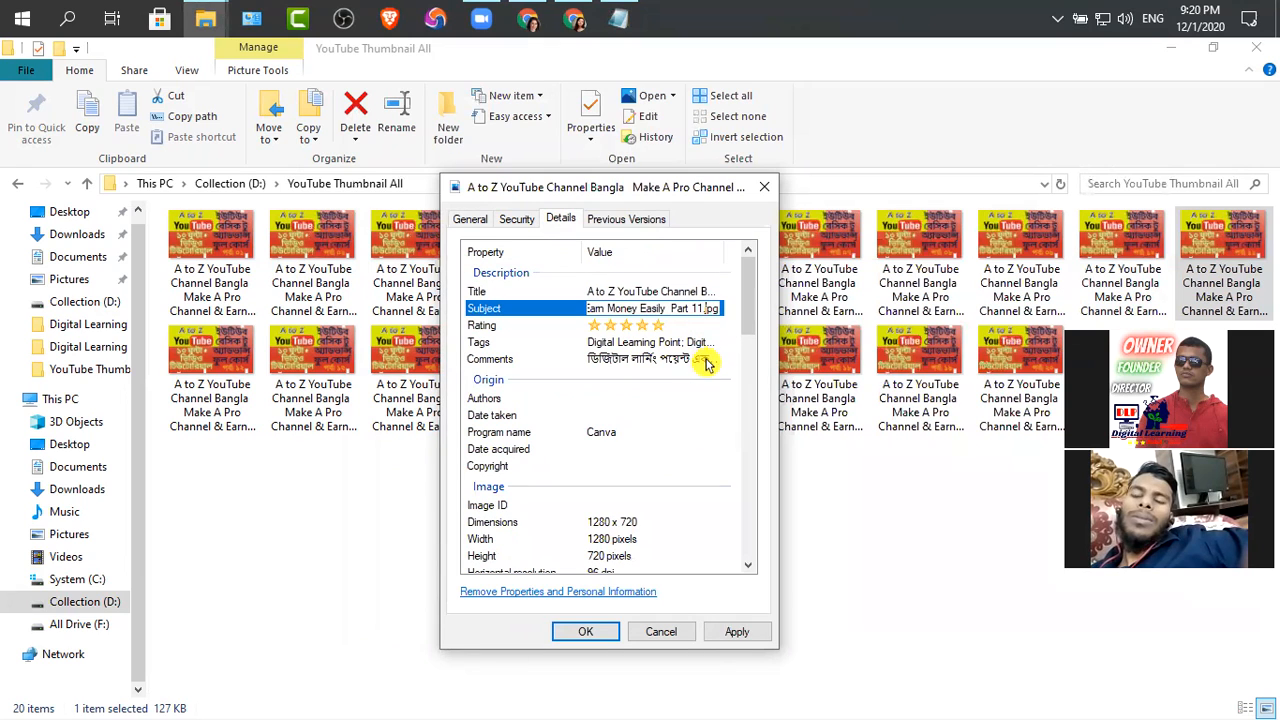
{"action": "key", "text": "BackSpace"}
{"action": "key", "text": "BackSpace"}
{"action": "key", "text": "BackSpace"}
{"action": "key", "text": "BackSpace"}
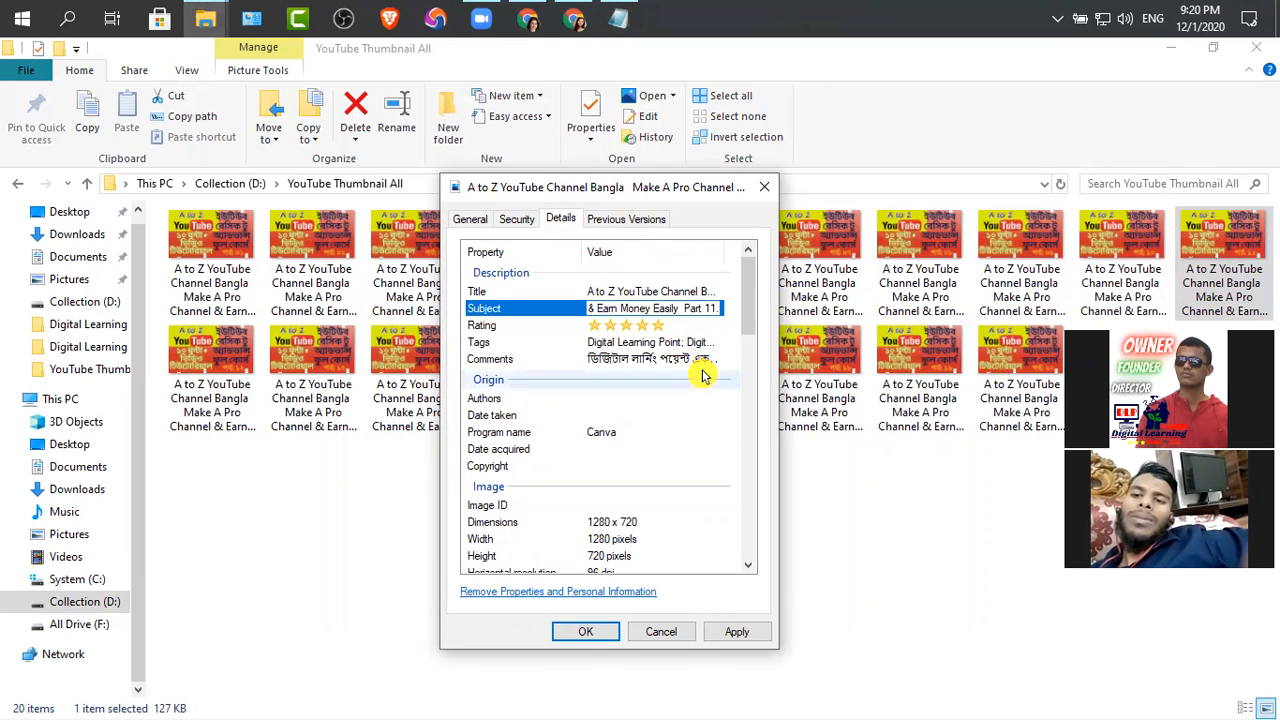
{"action": "left_click", "coordinate": [736, 632]}
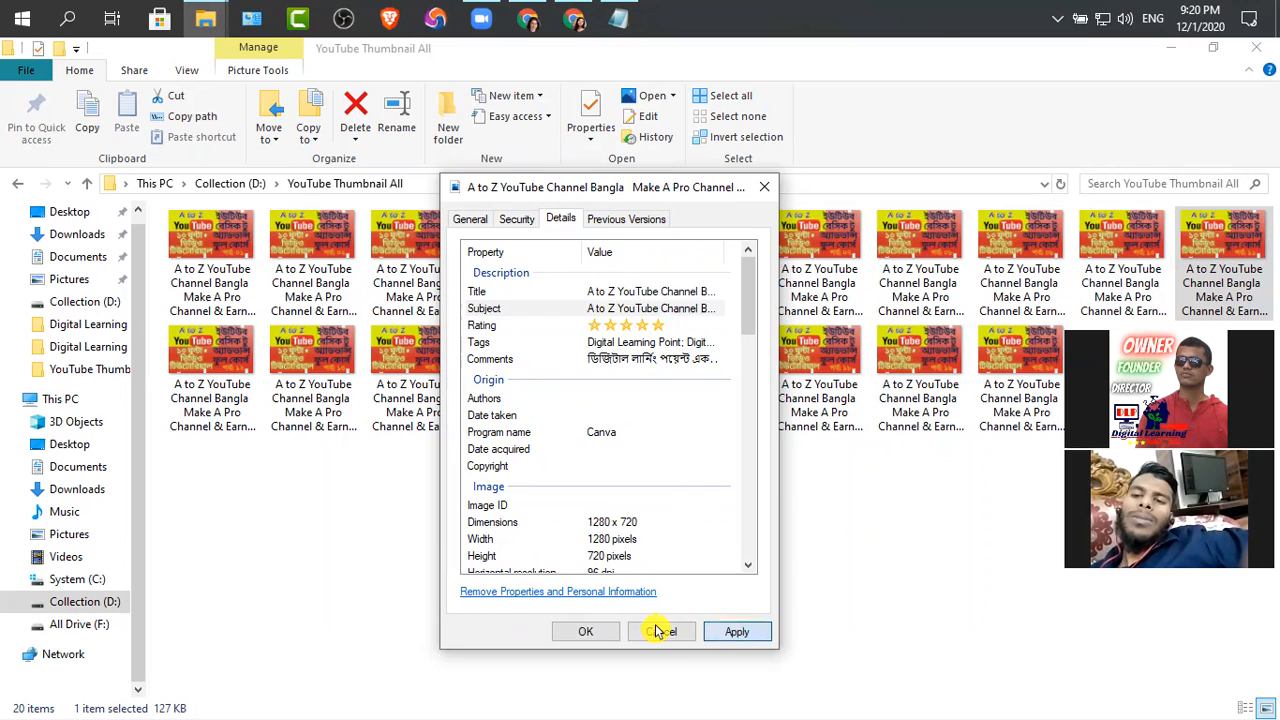
{"action": "left_click", "coordinate": [580, 633]}
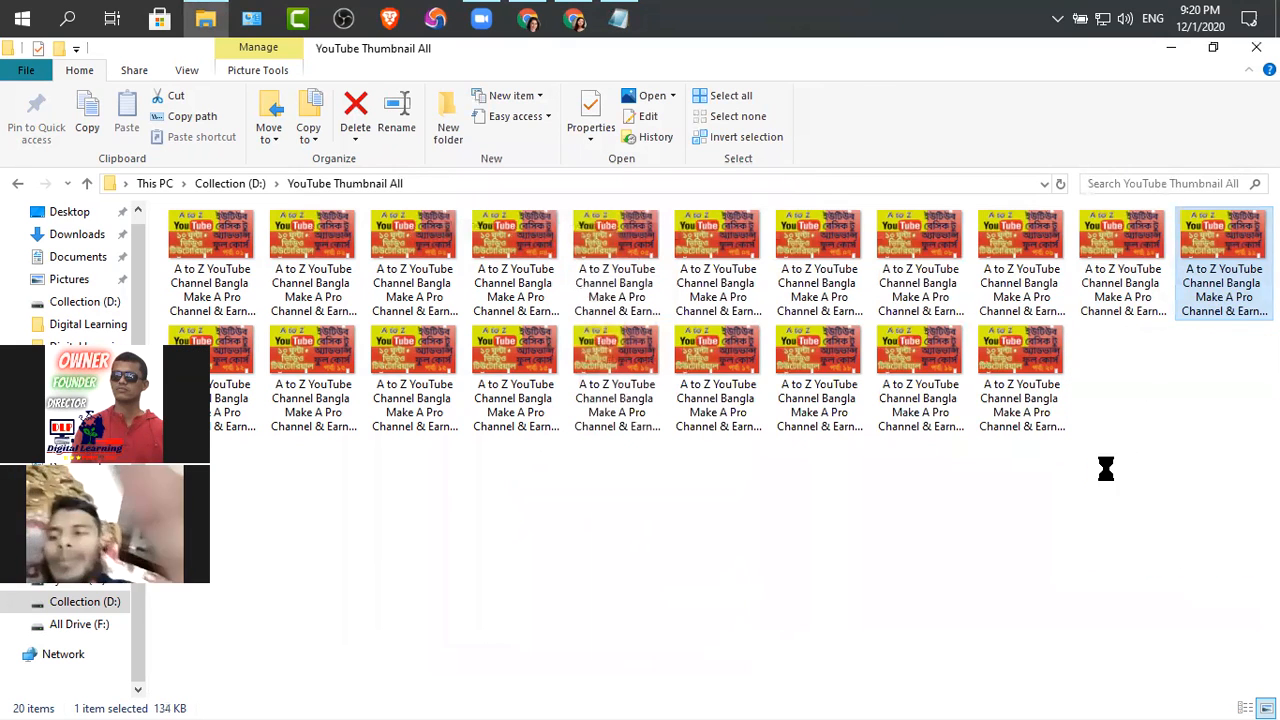
Check the description details in the Part 11 thumbnail's properties and close them
{"action": "key", "text": "shift+F10"}
{"action": "left_click", "coordinate": [855, 701]}
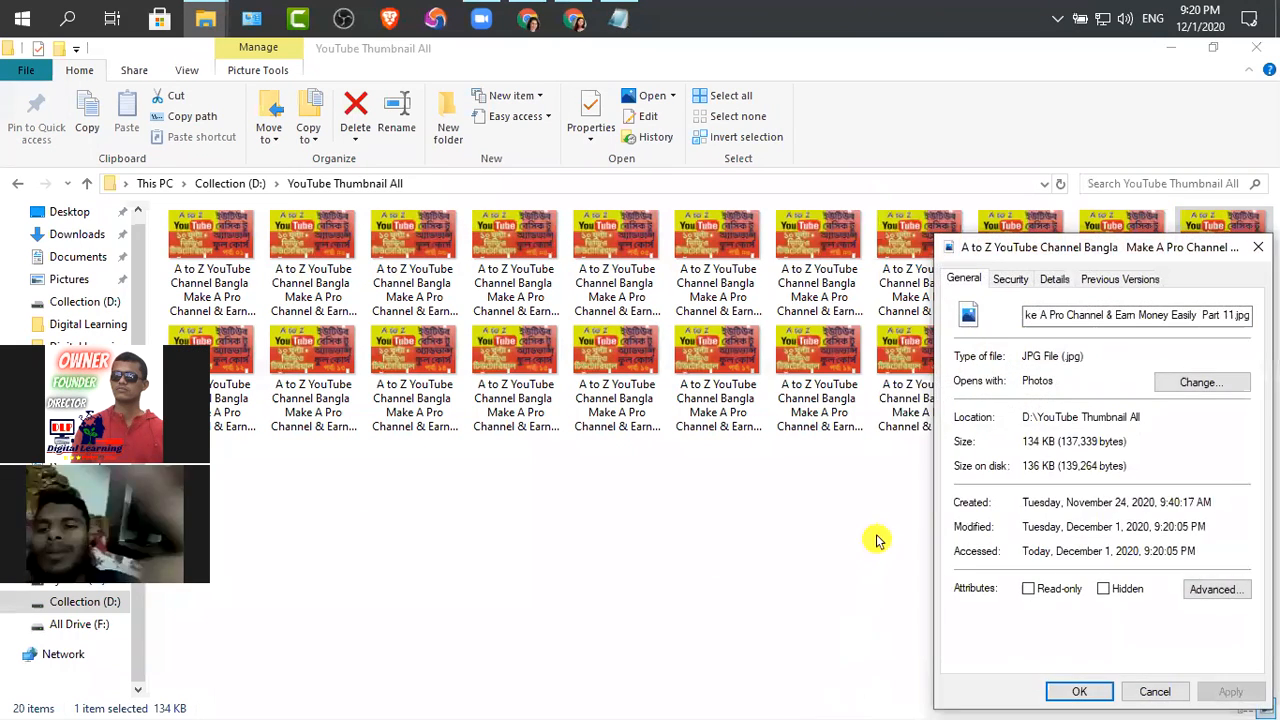
{"action": "left_click", "coordinate": [1054, 279]}
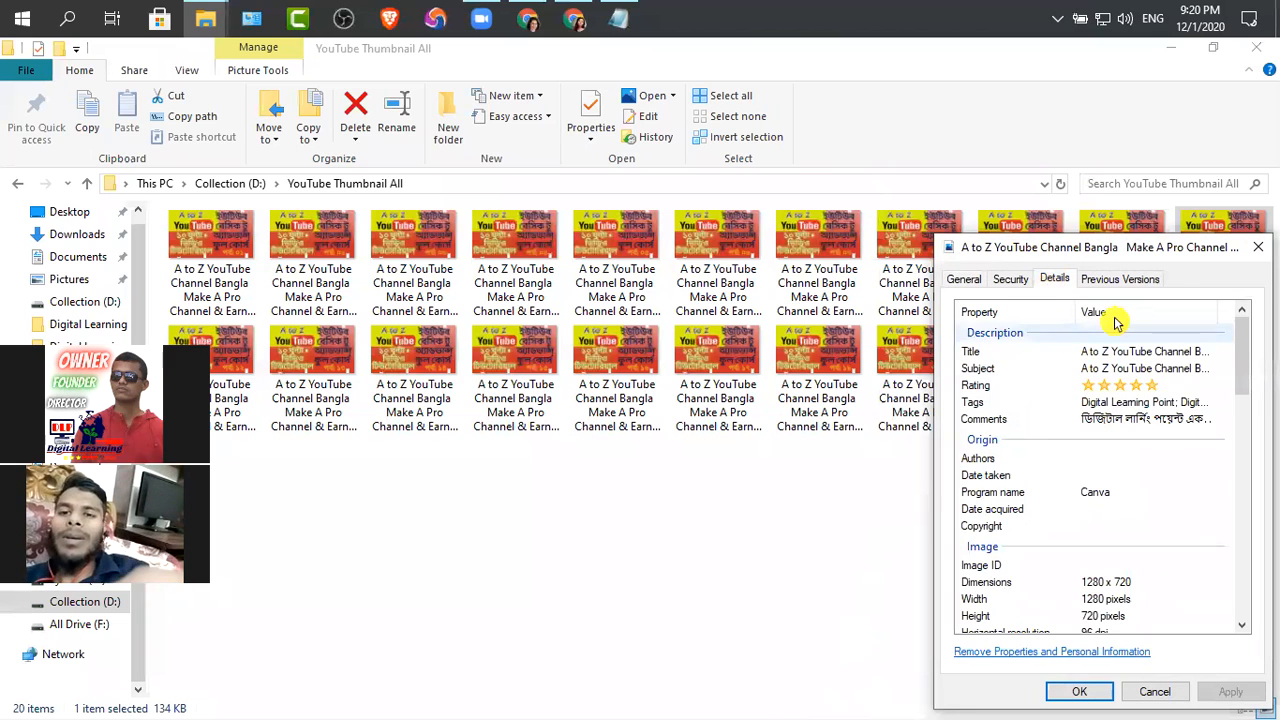
{"action": "left_click", "coordinate": [1088, 692]}
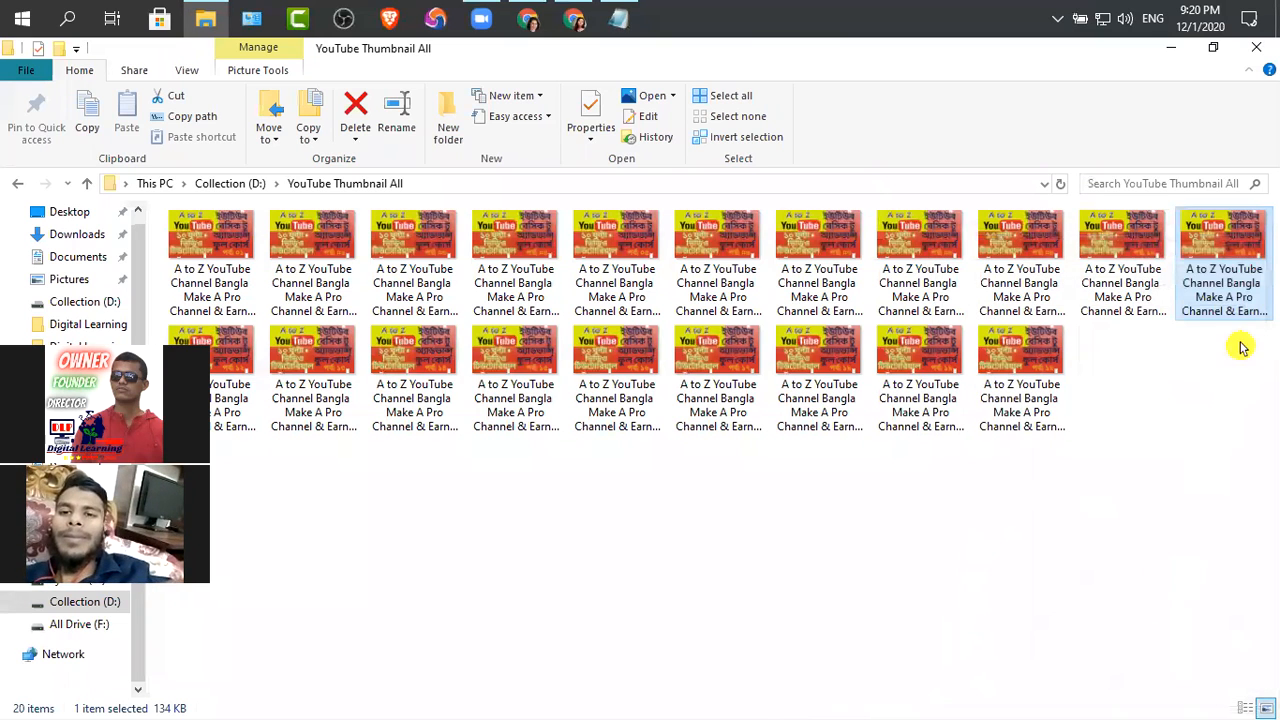
Go up to Collection (D:) and copy the Part 10 video's file name without its extension
{"action": "left_click", "coordinate": [248, 372]}
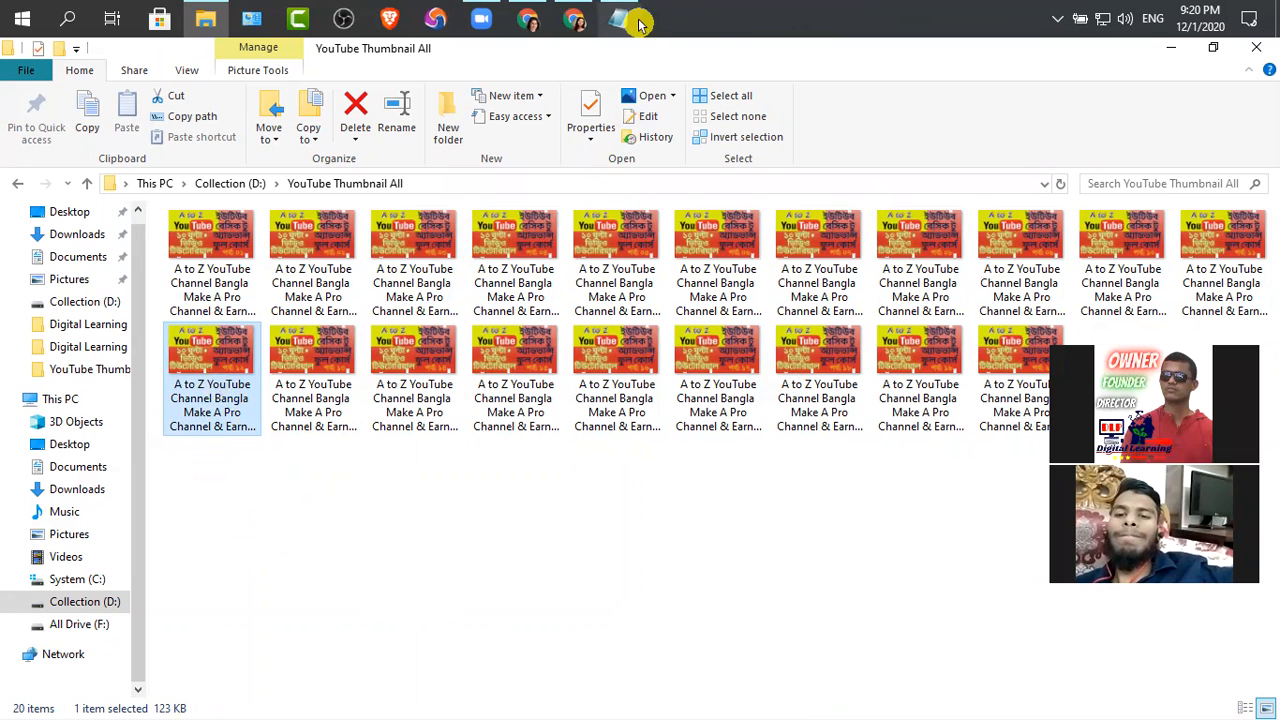
{"action": "left_click", "coordinate": [87, 183]}
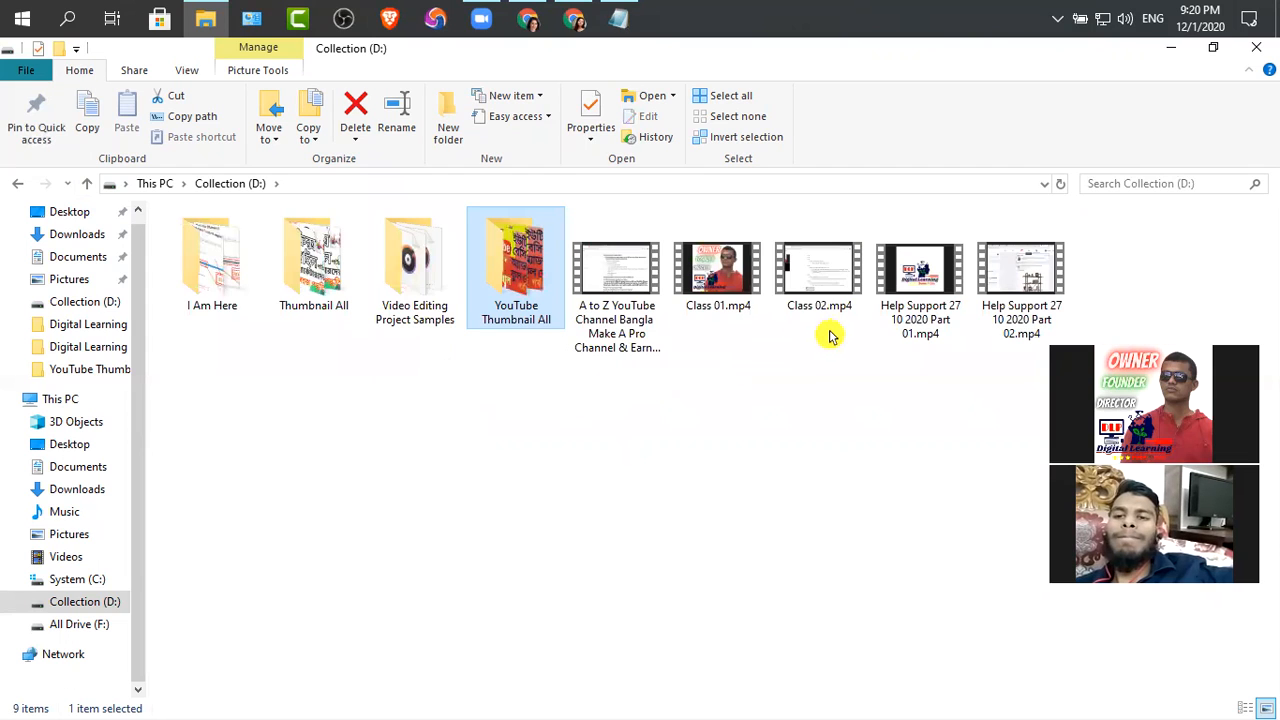
{"action": "left_click", "coordinate": [735, 275]}
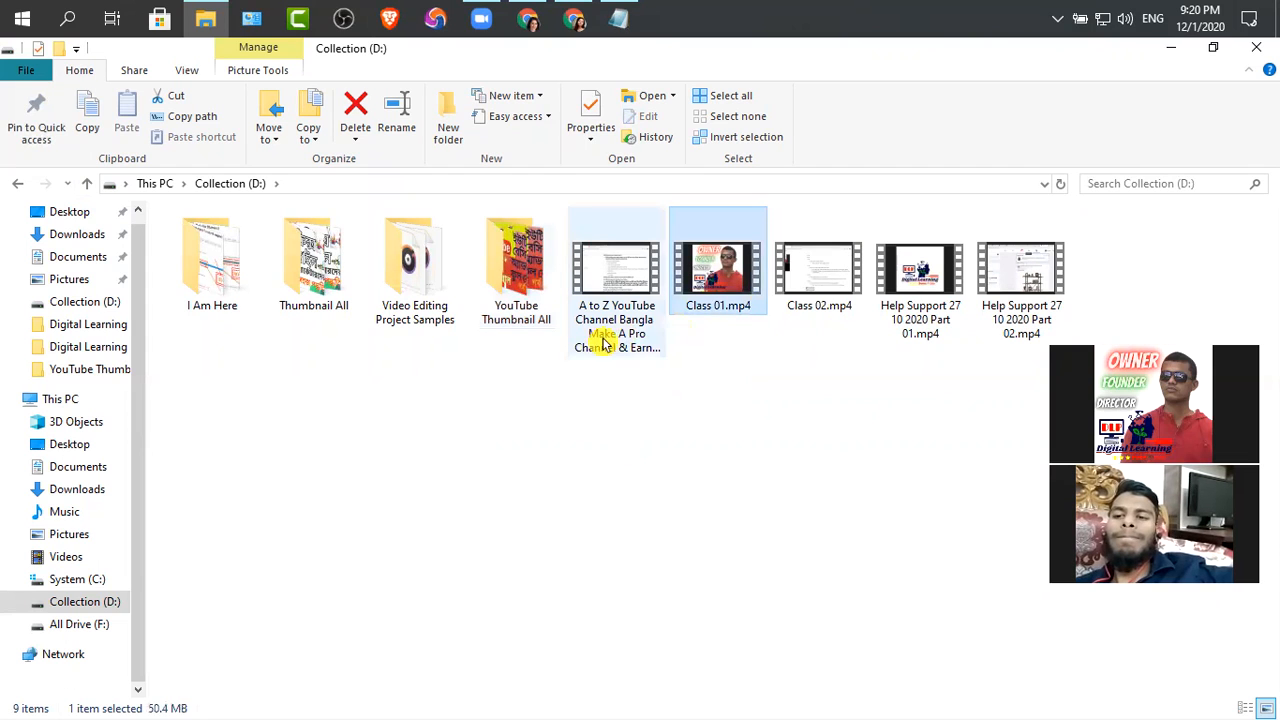
{"action": "left_click", "coordinate": [617, 345]}
{"action": "key", "text": "F2"}
{"action": "key", "text": "ctrl+c"}
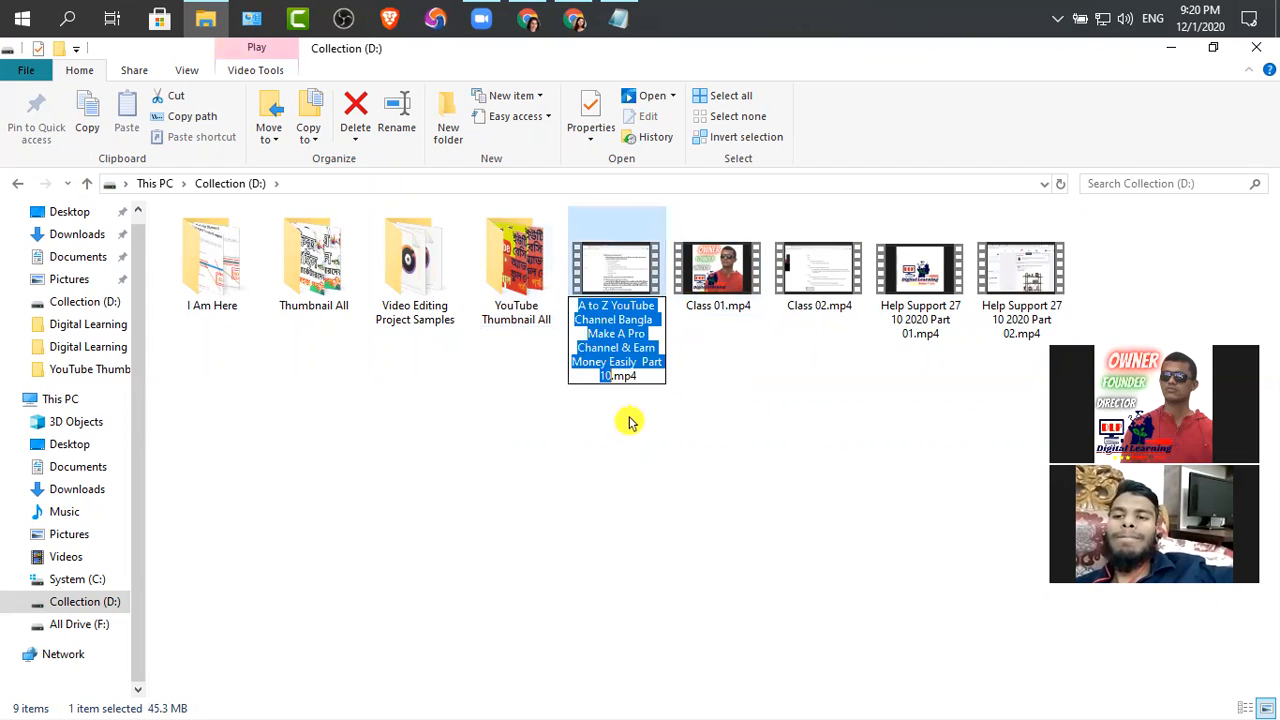
Rename Class 01.mp4 as "A to Z YouTube Channel Bangla Make A Pro Channel & Earn Money Easily Part 11"
{"action": "left_click", "coordinate": [723, 306]}
{"action": "key", "text": "F2"}
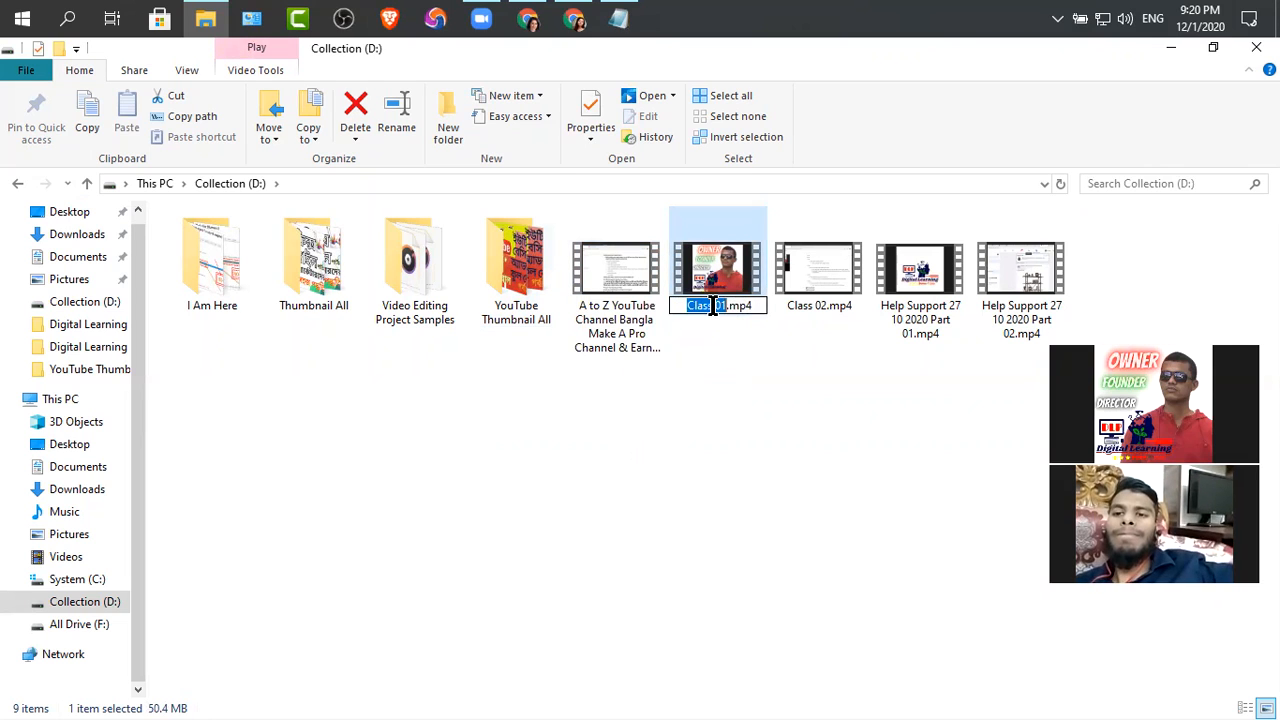
{"action": "key", "text": "ctrl+v"}
{"action": "key", "text": "BackSpace"}
{"action": "type", "text": "1"}
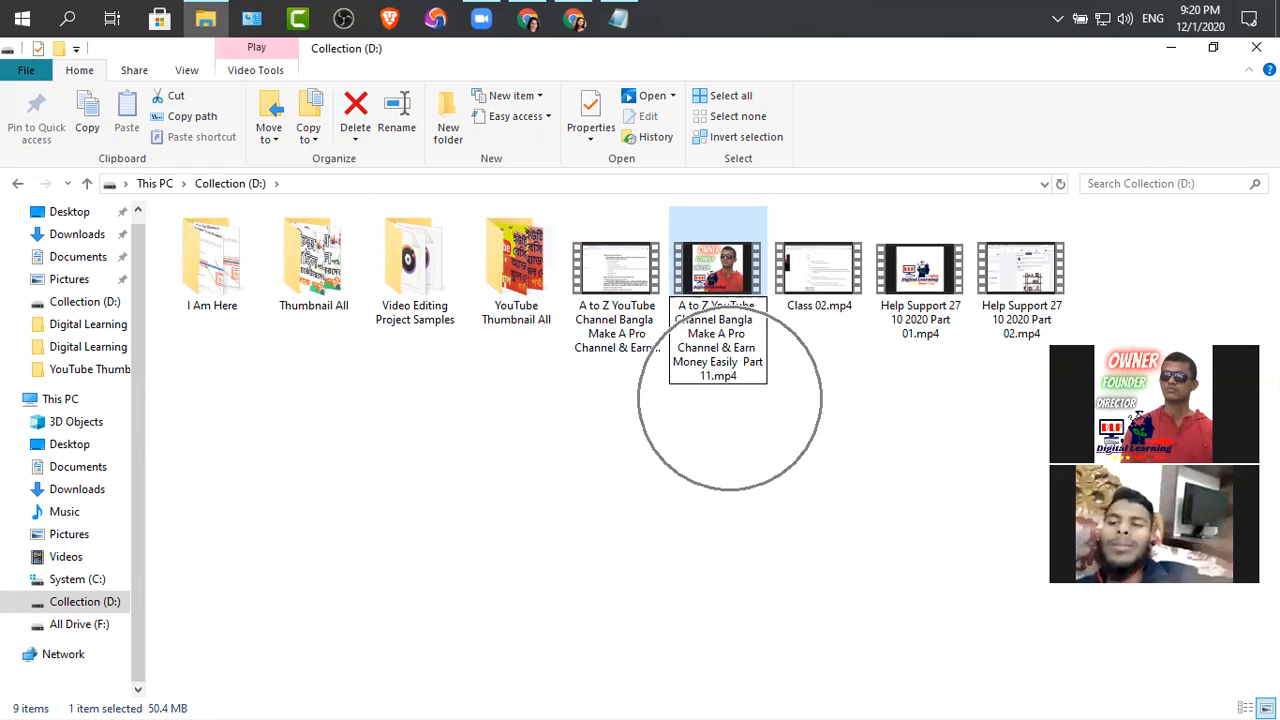
{"action": "key", "text": "ctrl+a"}
{"action": "key", "text": "Return"}
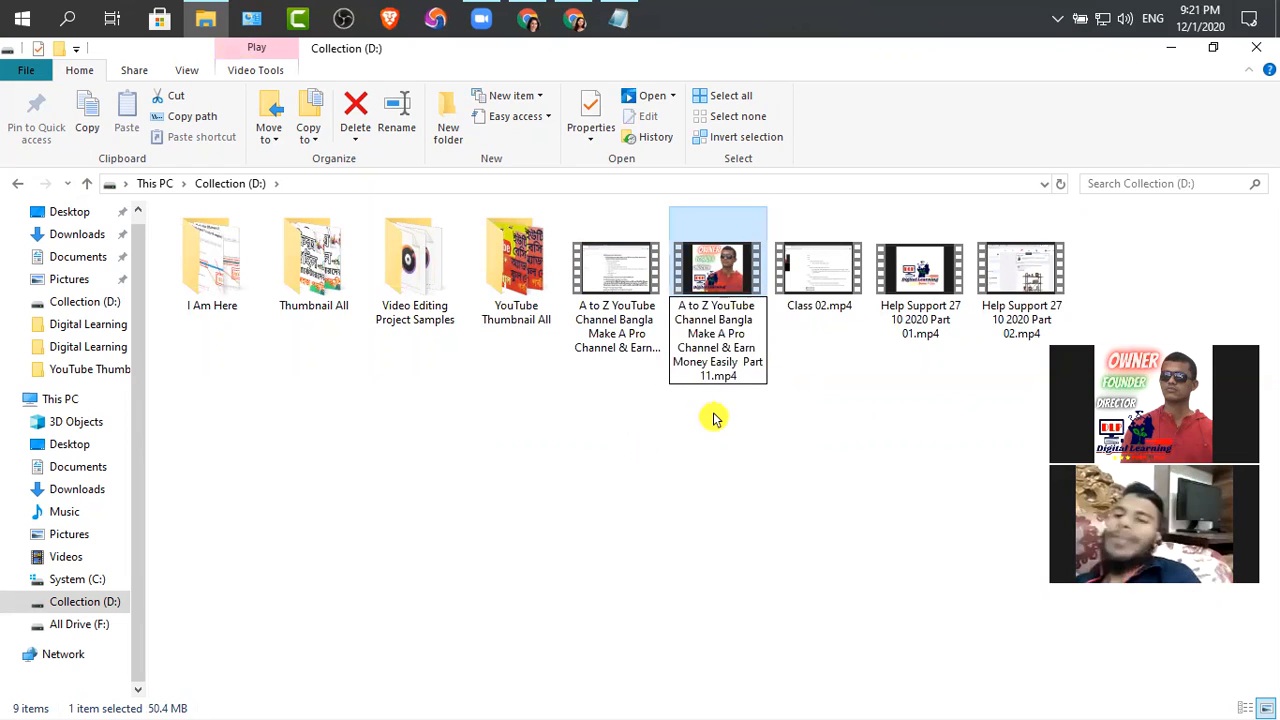
Rename Class 02.mp4 as "A to Z YouTube Channel Bangla Make A Pro Channel & Earn Money Easily Part 12"
{"action": "left_click", "coordinate": [831, 423]}
{"action": "left_click", "coordinate": [819, 316]}
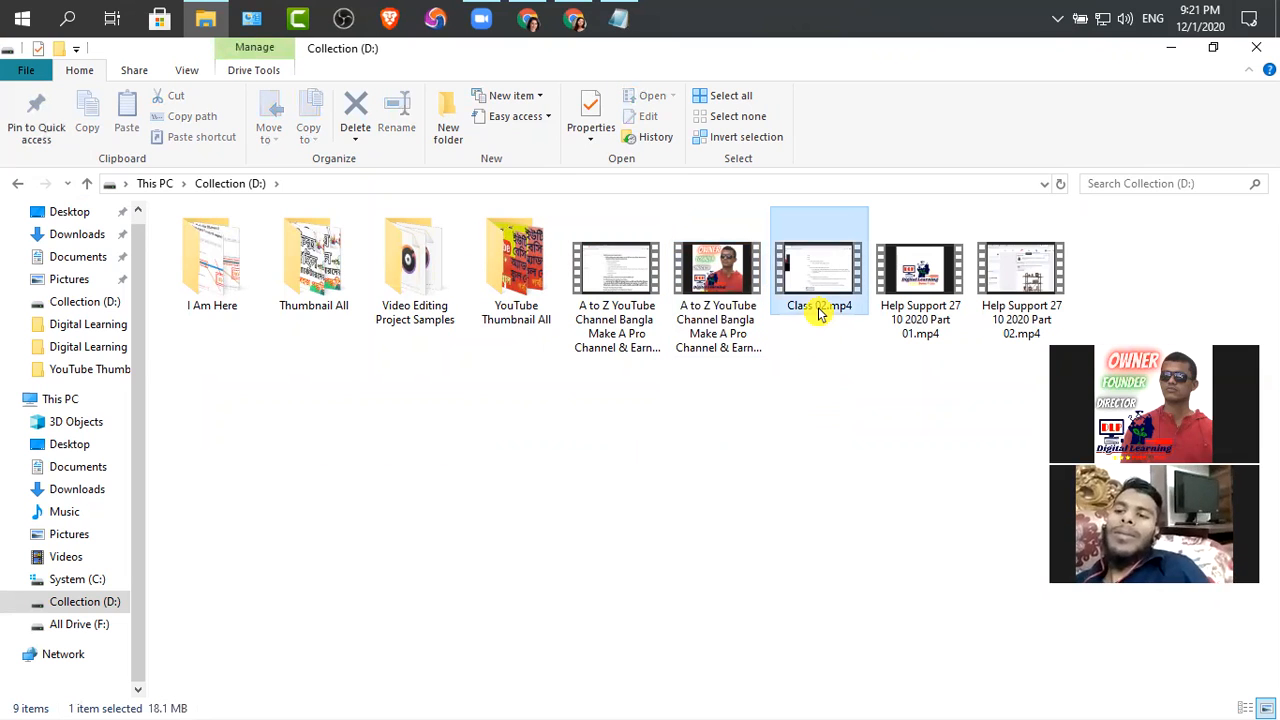
{"action": "left_click", "coordinate": [817, 313]}
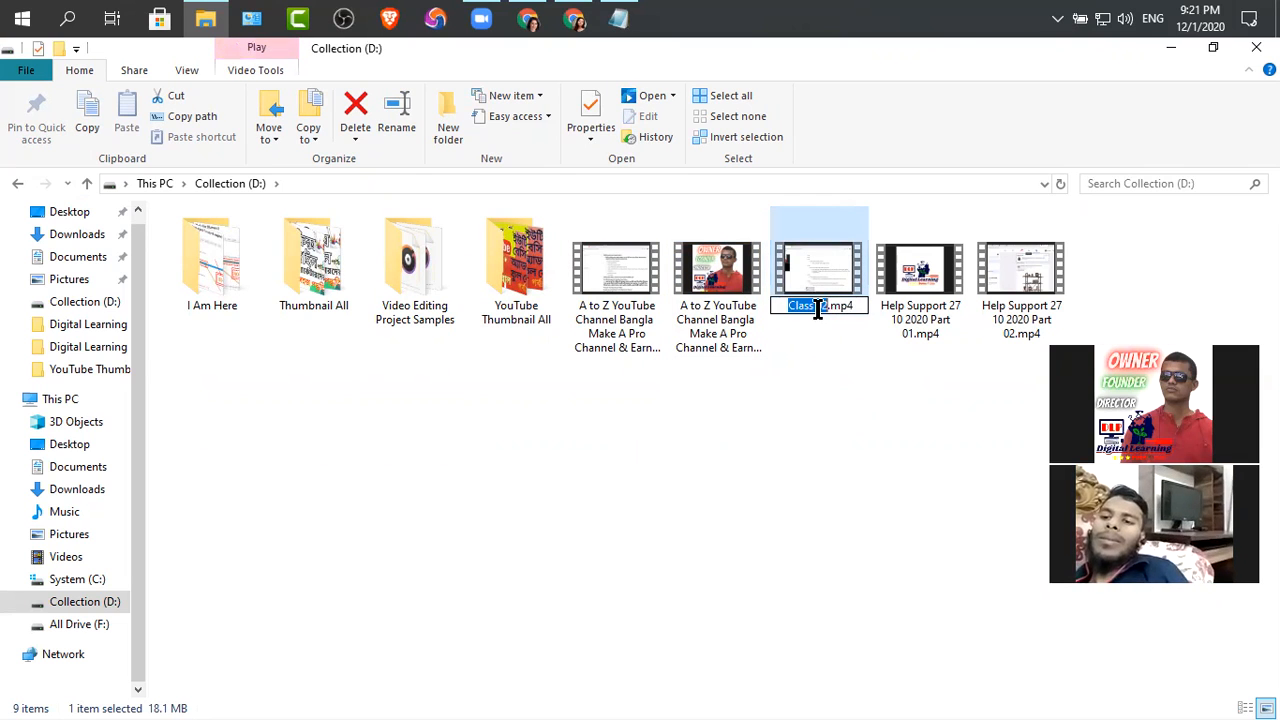
{"action": "key", "text": "ctrl+v"}
{"action": "key", "text": "BackSpace"}
{"action": "type", "text": "2"}
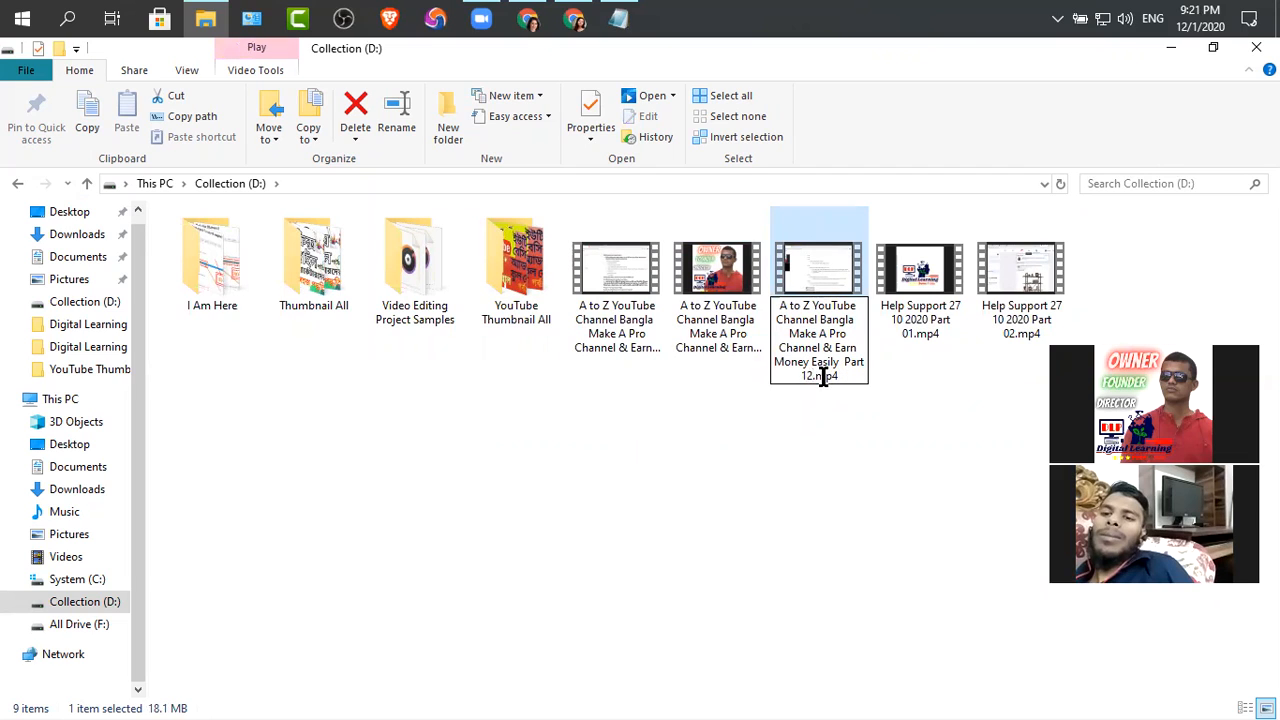
{"action": "left_click", "coordinate": [756, 415]}
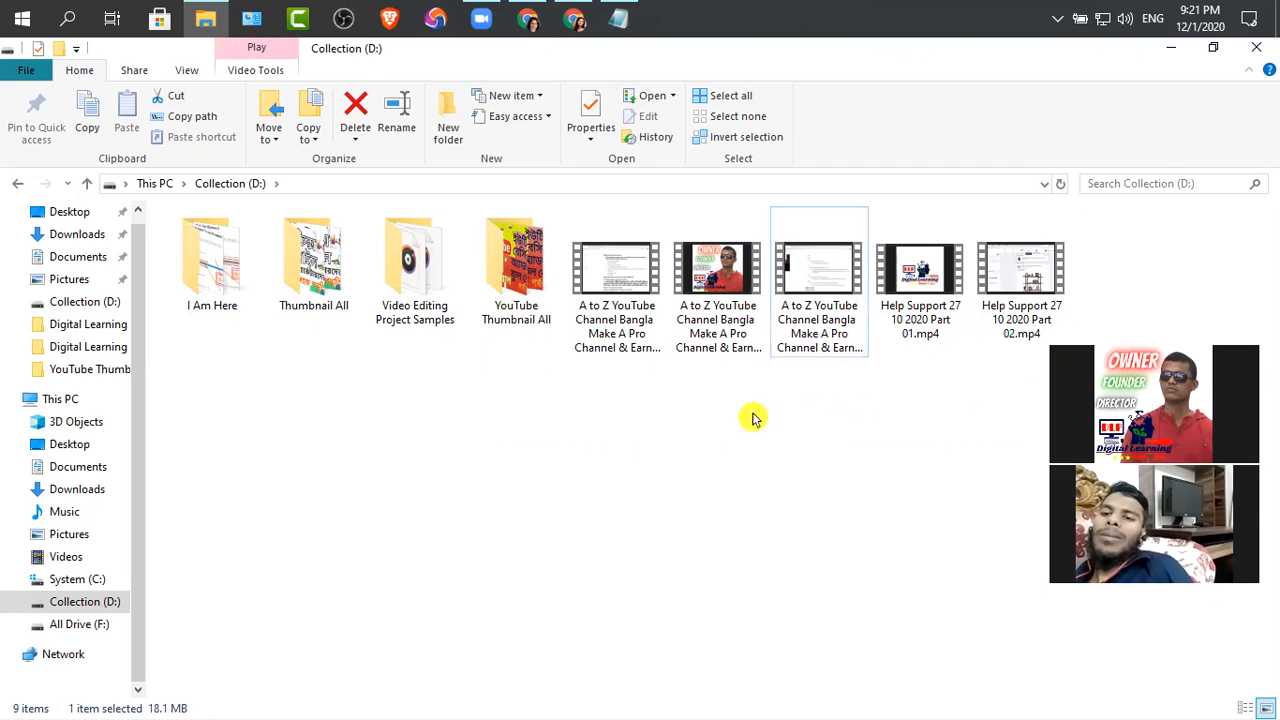
Copy the Part 11 video's full file name from its properties and set it as the title without the .mp4 extension
{"action": "left_click", "coordinate": [724, 327]}
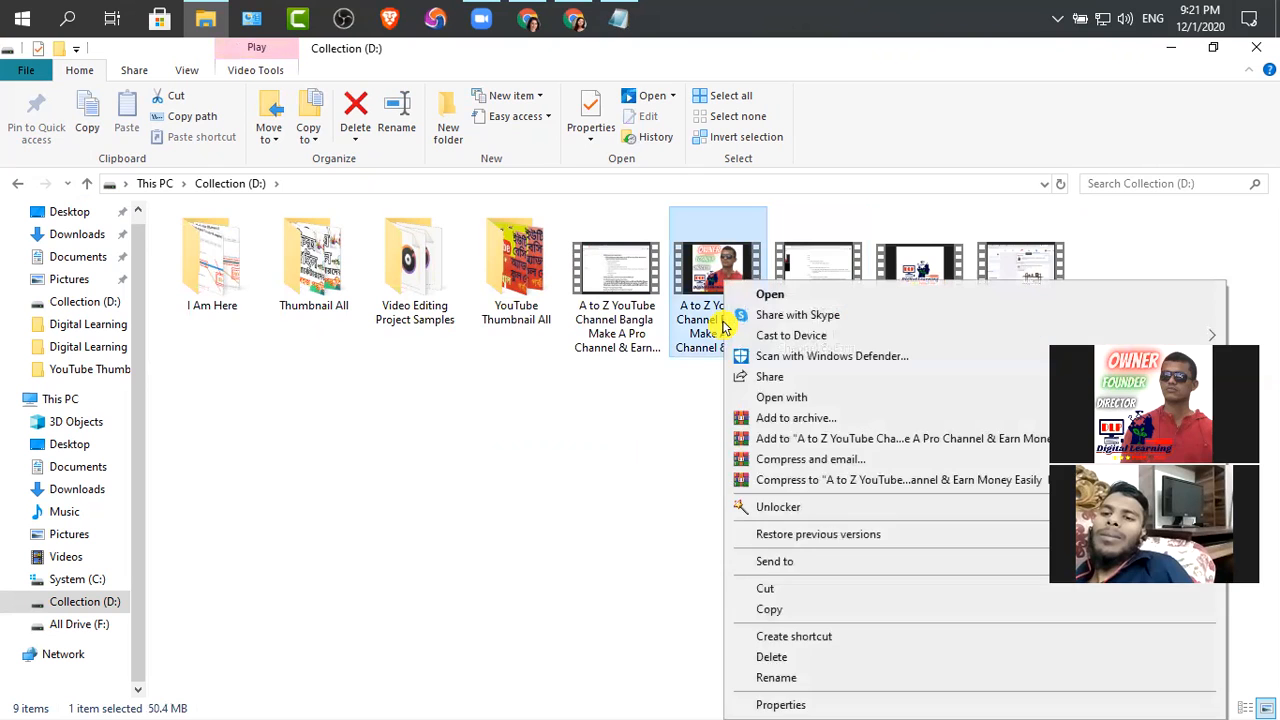
{"action": "left_click", "coordinate": [776, 704]}
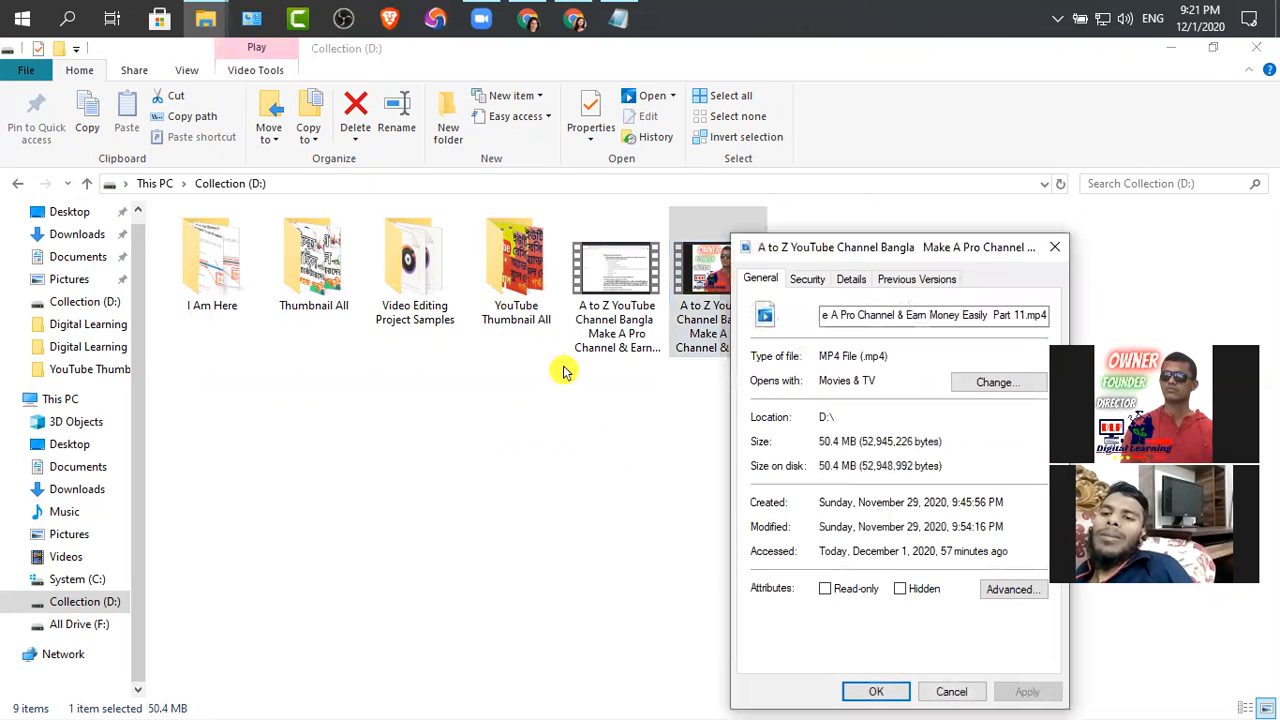
{"action": "left_click", "coordinate": [850, 280]}
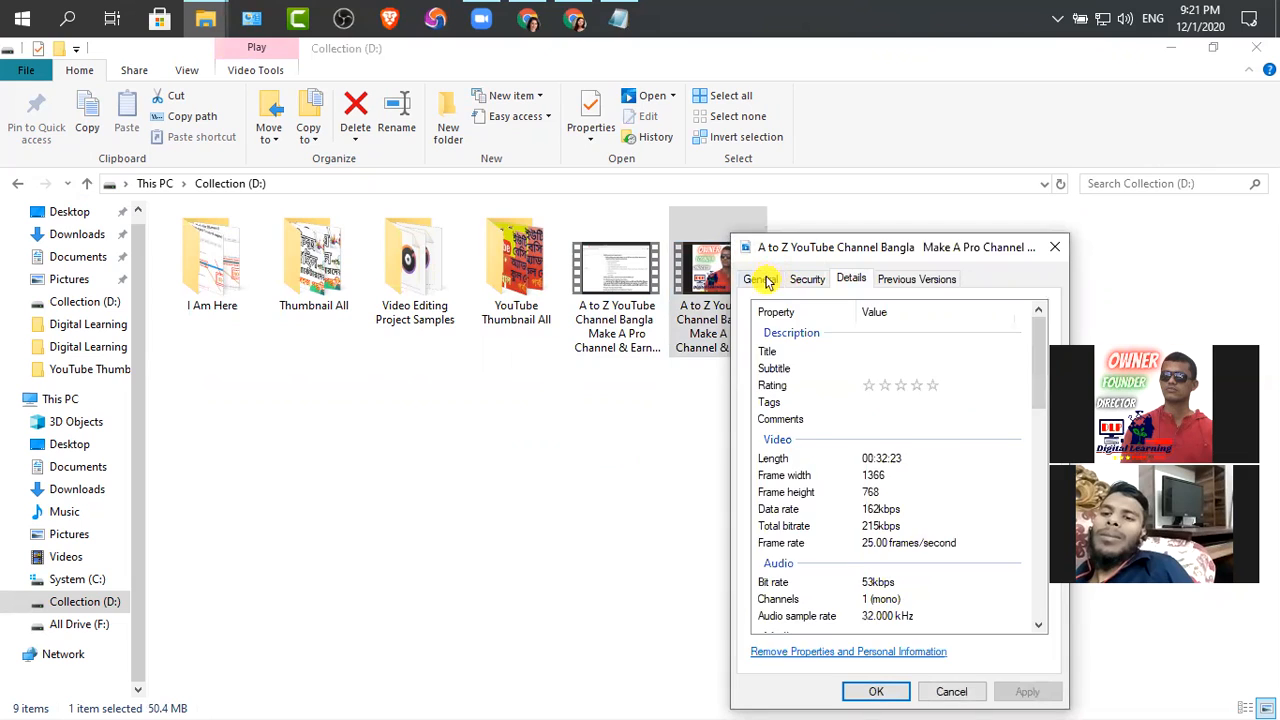
{"action": "left_click", "coordinate": [766, 282]}
{"action": "left_click", "coordinate": [851, 314]}
{"action": "key", "text": "ctrl+a"}
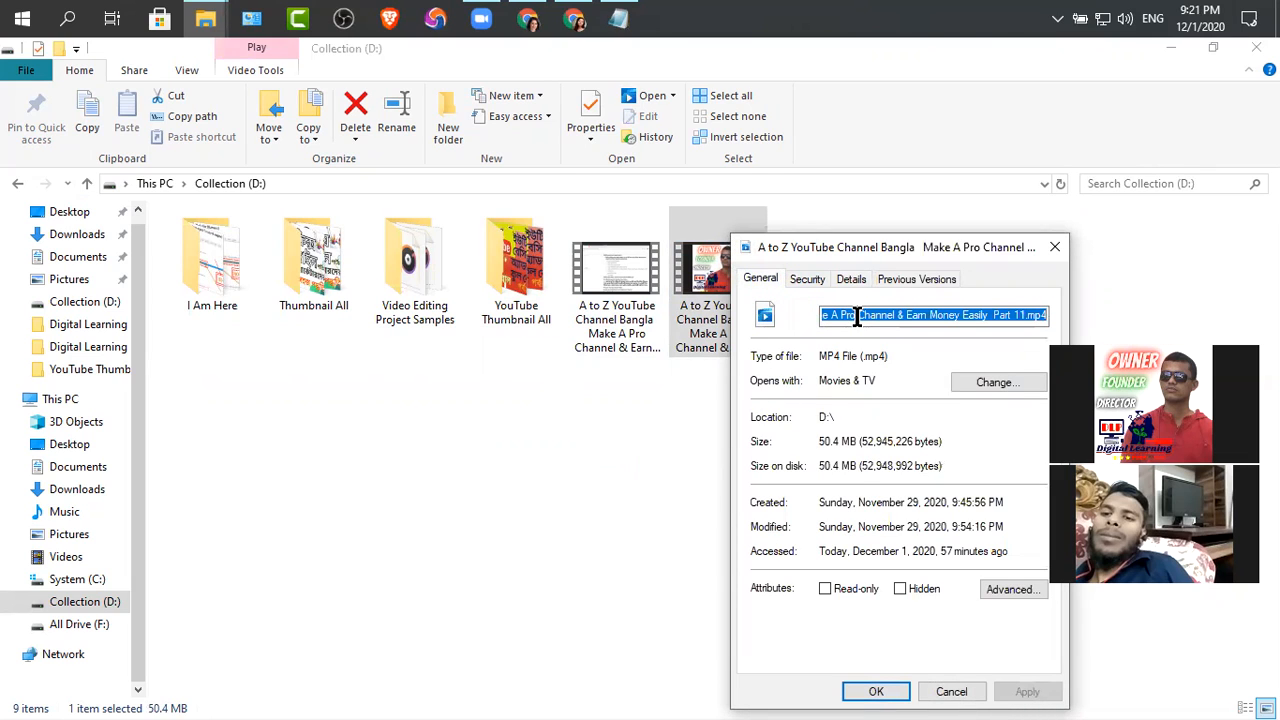
{"action": "left_click", "coordinate": [851, 283]}
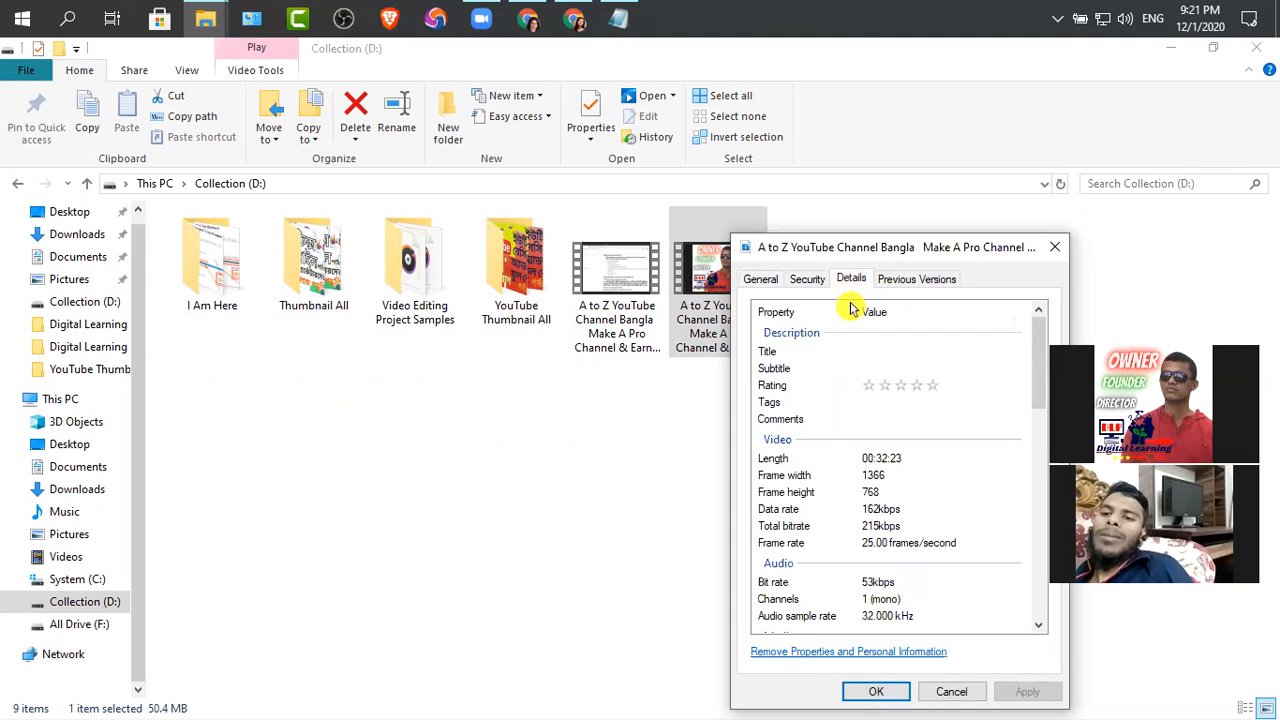
{"action": "left_click", "coordinate": [909, 350]}
{"action": "key", "text": "ctrl+v"}
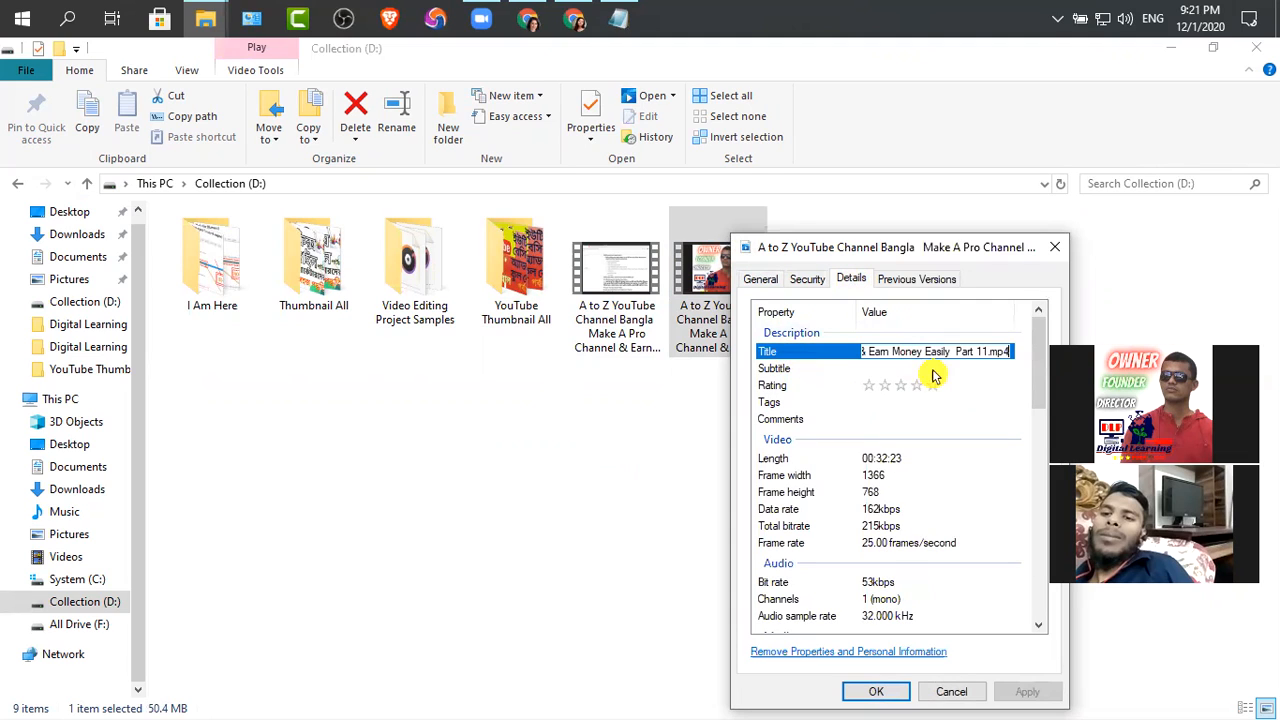
{"action": "key", "text": "BackSpace"}
{"action": "key", "text": "BackSpace"}
{"action": "key", "text": "BackSpace"}
{"action": "key", "text": "BackSpace"}
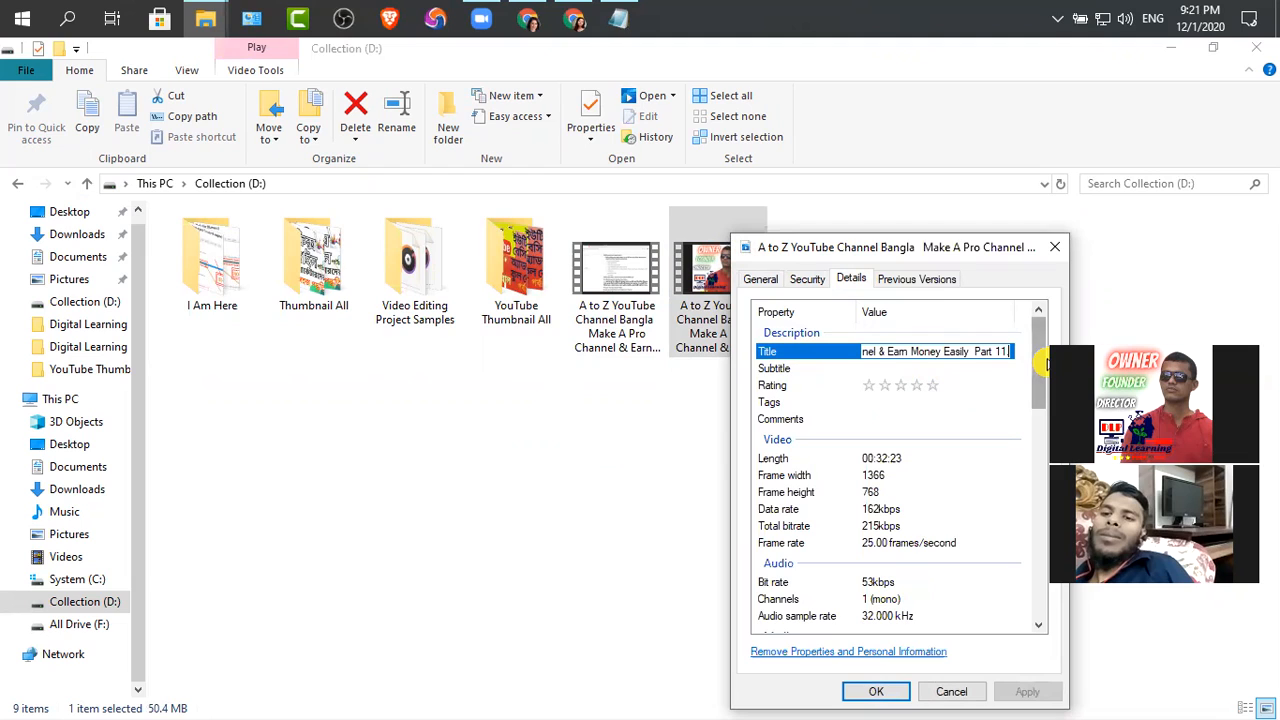
Copy the Part 11 video's title into its subtitle and rate the video five stars
{"action": "left_click", "coordinate": [871, 368]}
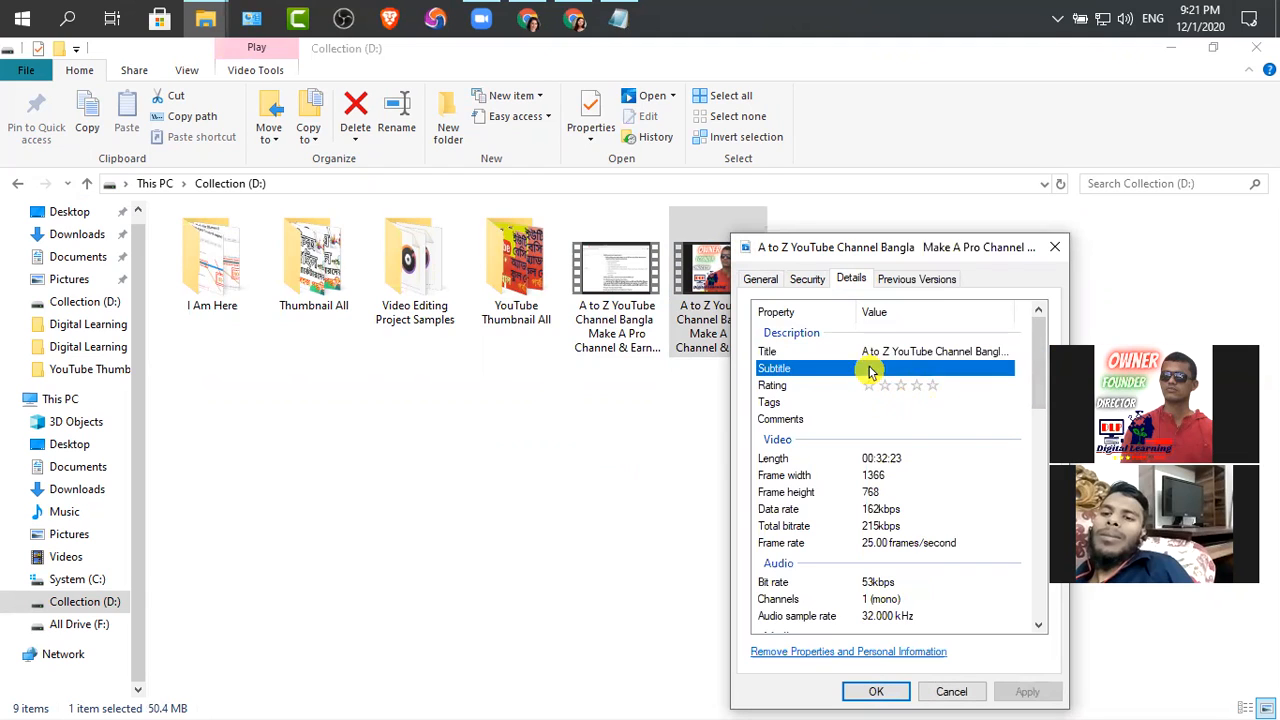
{"action": "left_click", "coordinate": [895, 355]}
{"action": "left_click", "coordinate": [895, 355]}
{"action": "key", "text": "ctrl+c"}
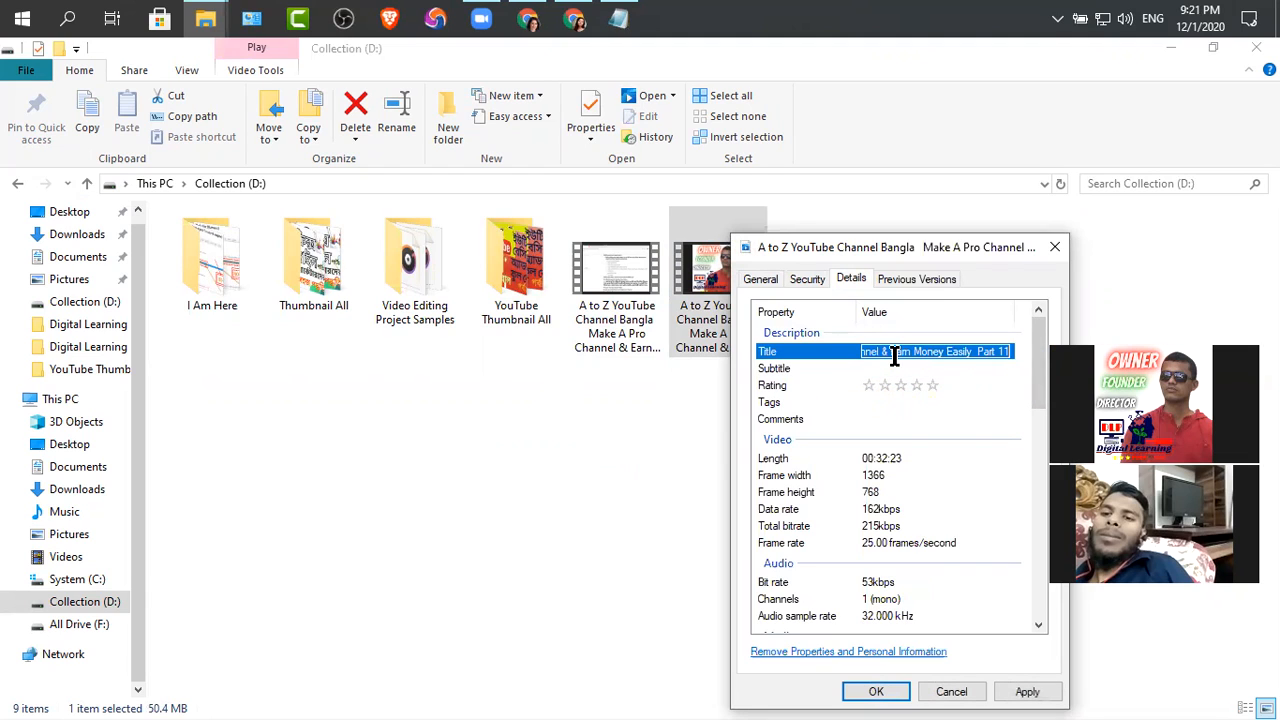
{"action": "left_click", "coordinate": [885, 368]}
{"action": "key", "text": "ctrl+v"}
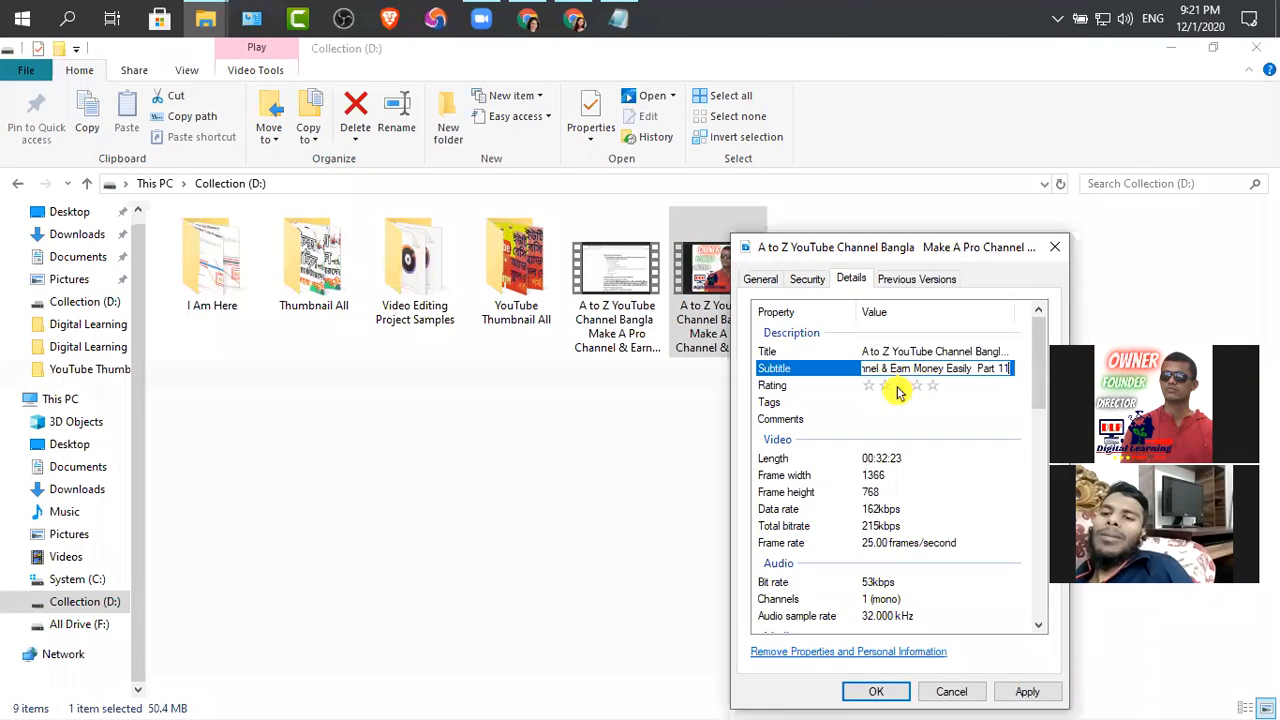
{"action": "left_click", "coordinate": [937, 388]}
Copy the "Tag for Image Video Meta Data" list from the Notepad notes into the Part 11 video's tags
{"action": "left_click", "coordinate": [868, 402]}
{"action": "left_click", "coordinate": [622, 20]}
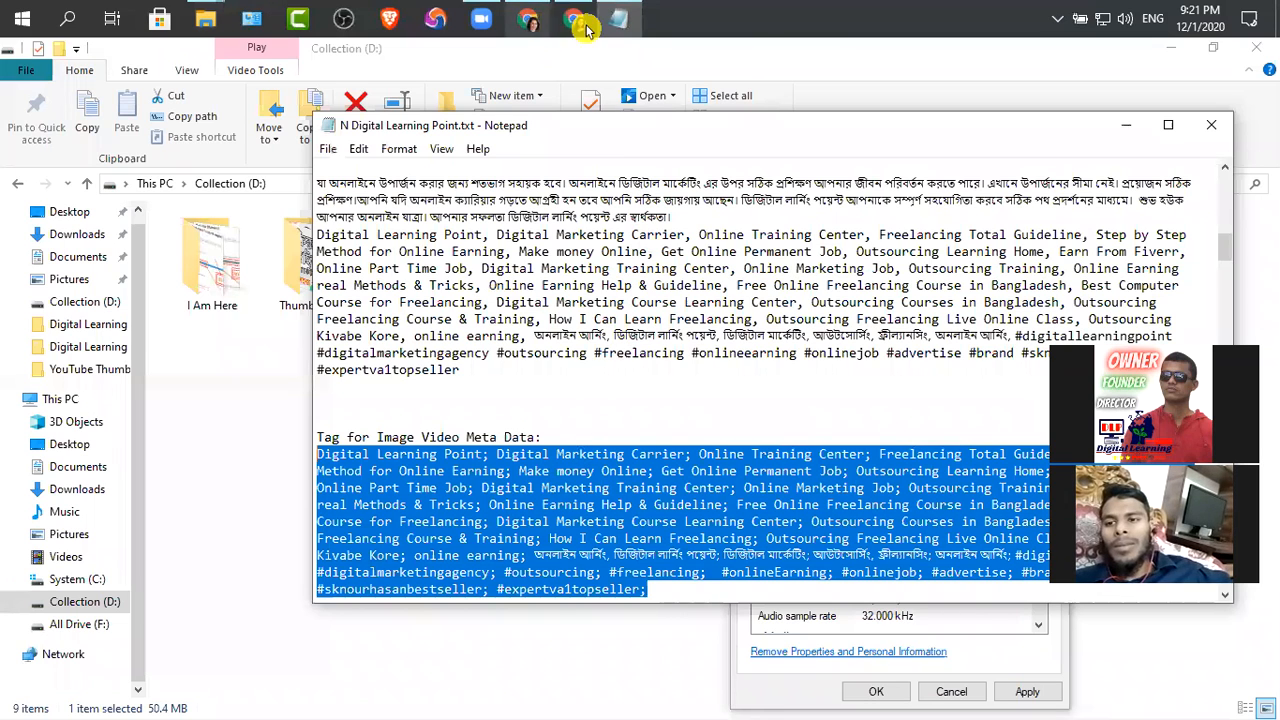
{"action": "left_click", "coordinate": [618, 20]}
{"action": "key", "text": "ctrl+v"}
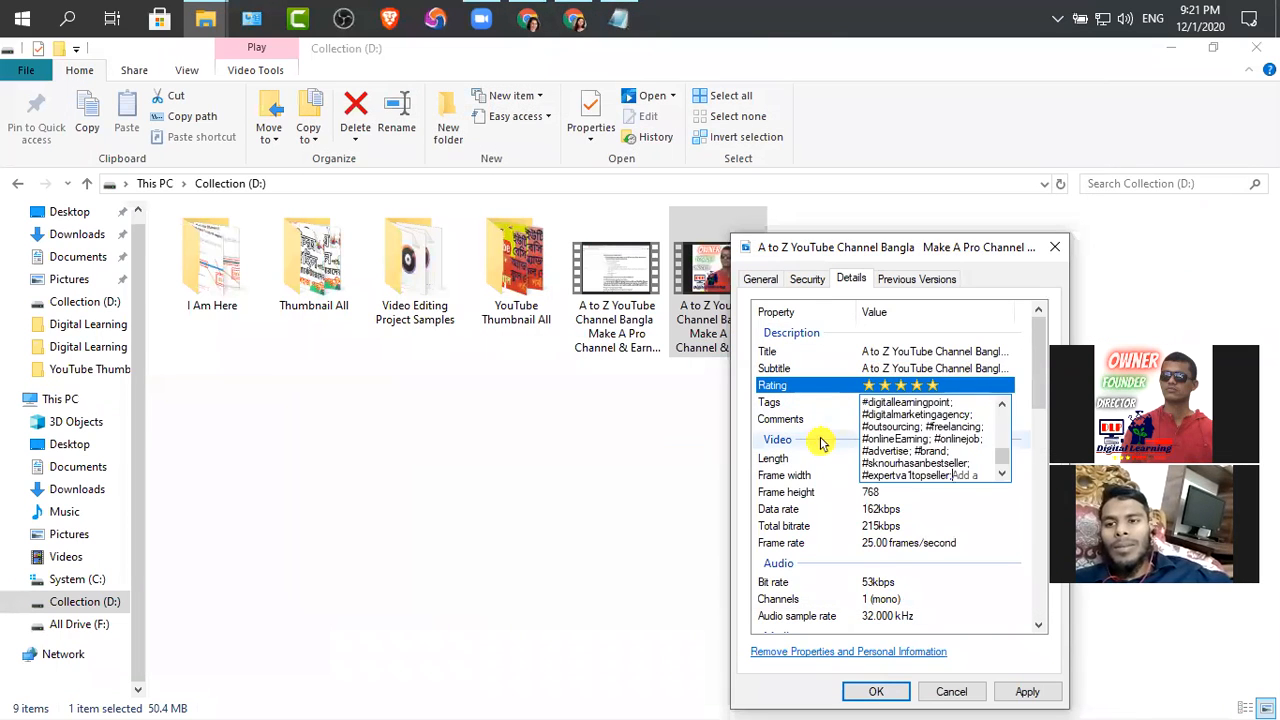
Copy the first Bengali line under "Channel, Image & Video Keywords" in the Notepad notes for the Part 11 video's comments
{"action": "left_click", "coordinate": [903, 418]}
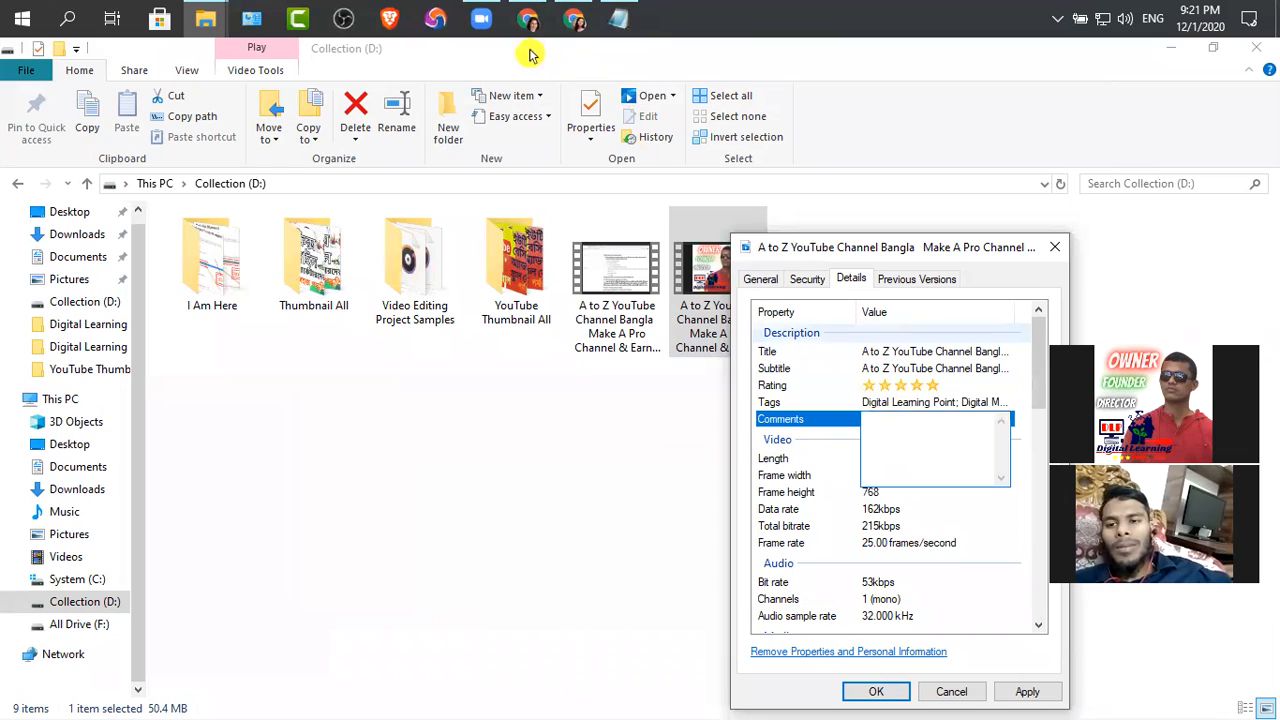
{"action": "left_click", "coordinate": [629, 30]}
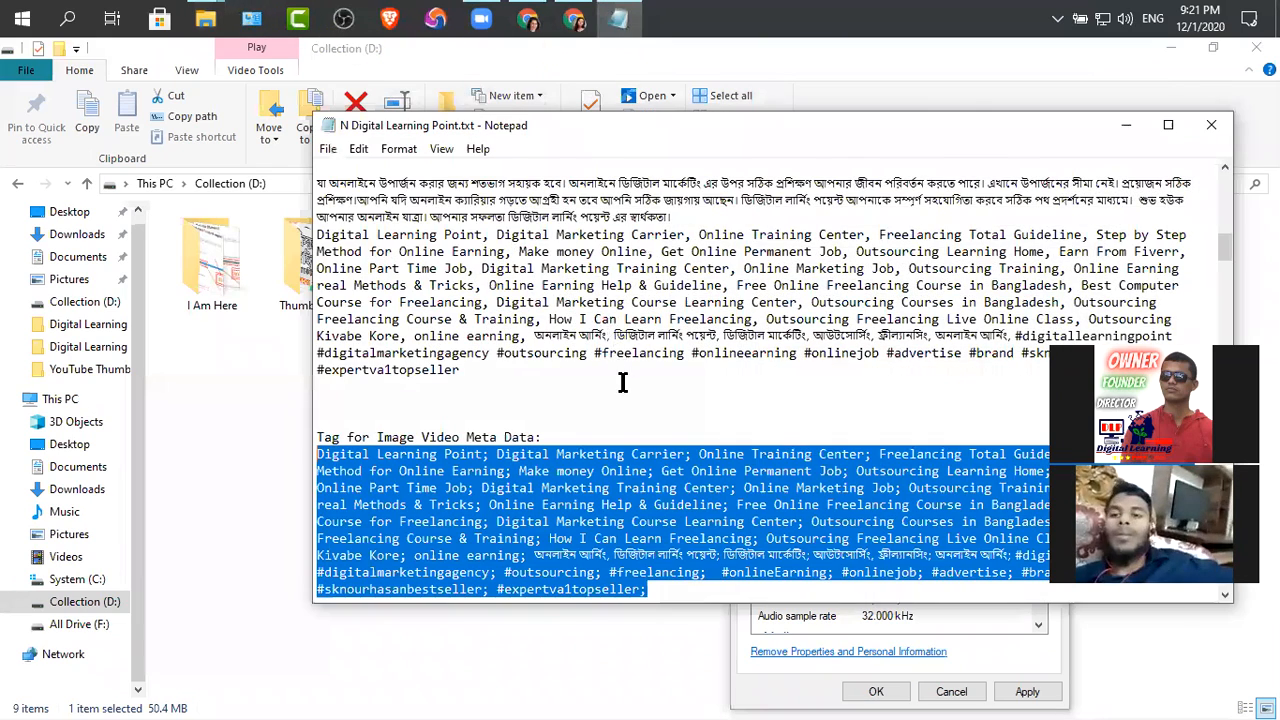
{"action": "left_click_drag", "start_coordinate": [1035, 250], "coordinate": [295, 255]}
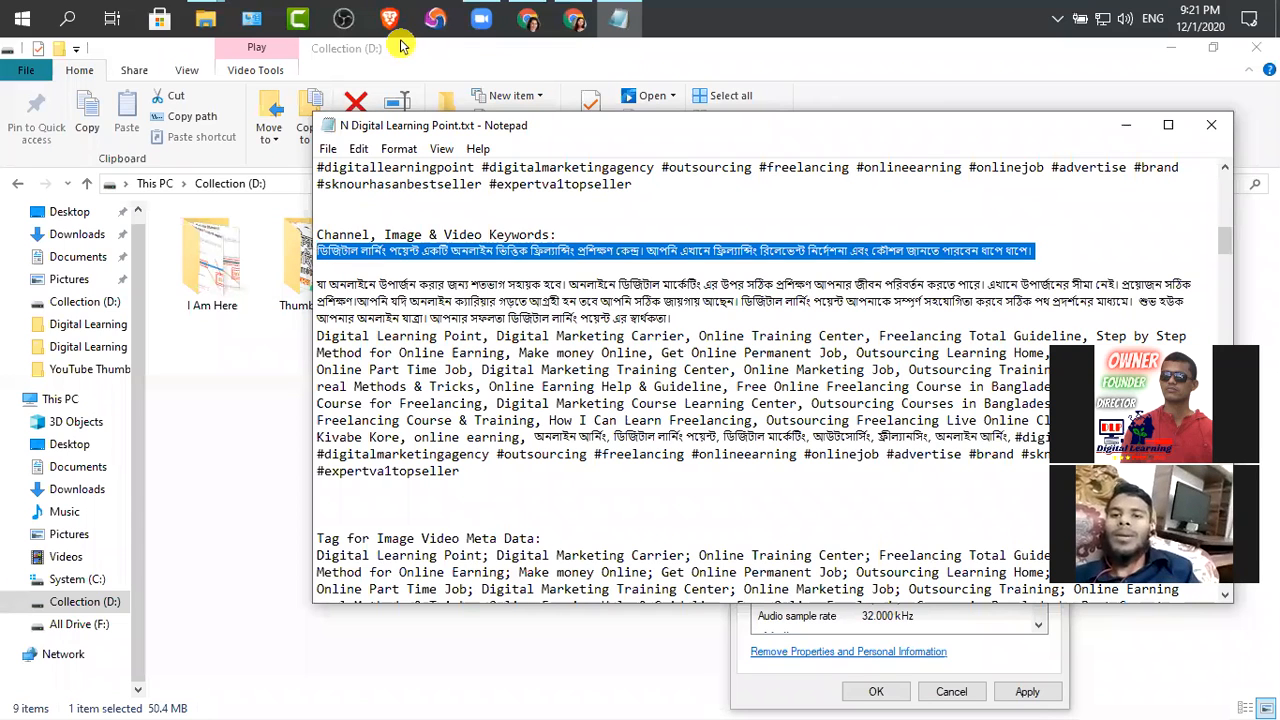
{"action": "mouse_move", "coordinate": [205, 18]}
{"action": "left_click", "coordinate": [290, 100]}
Paste the Bengali description line into the Part 11 video's comments and apply the property changes
{"action": "left_click", "coordinate": [885, 420]}
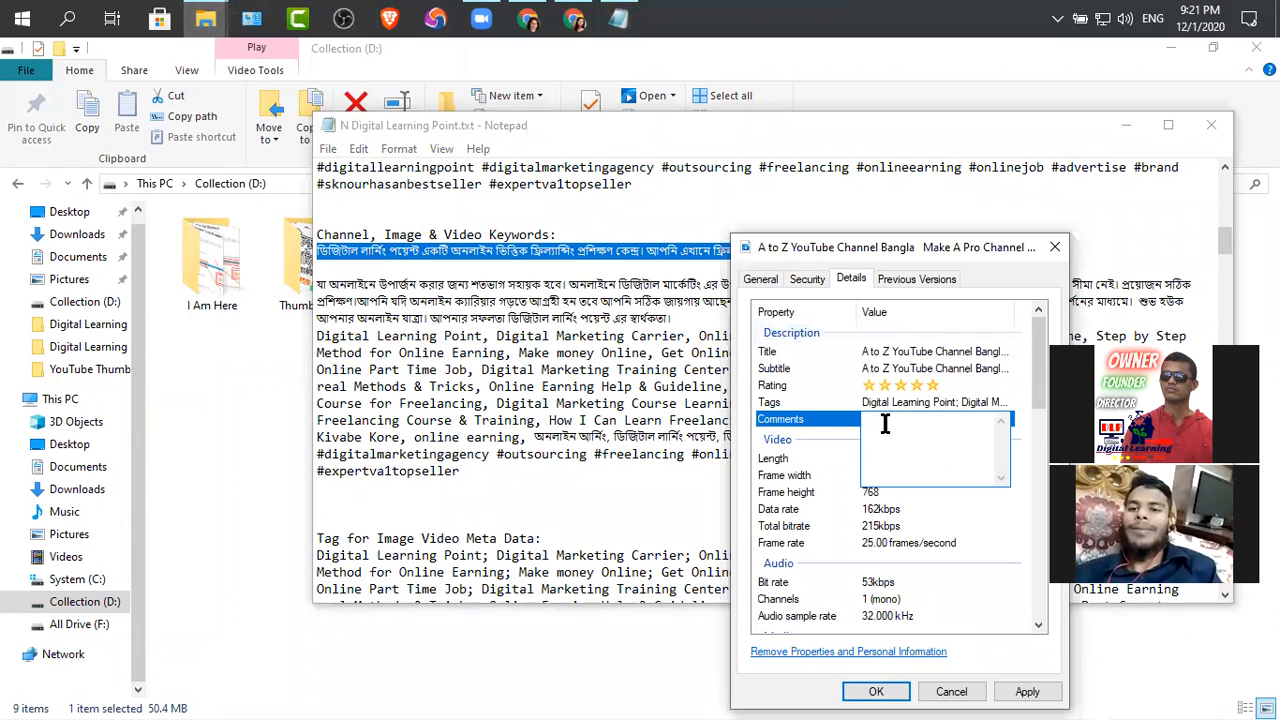
{"action": "key", "text": "ctrl+v"}
{"action": "left_click", "coordinate": [1028, 692]}
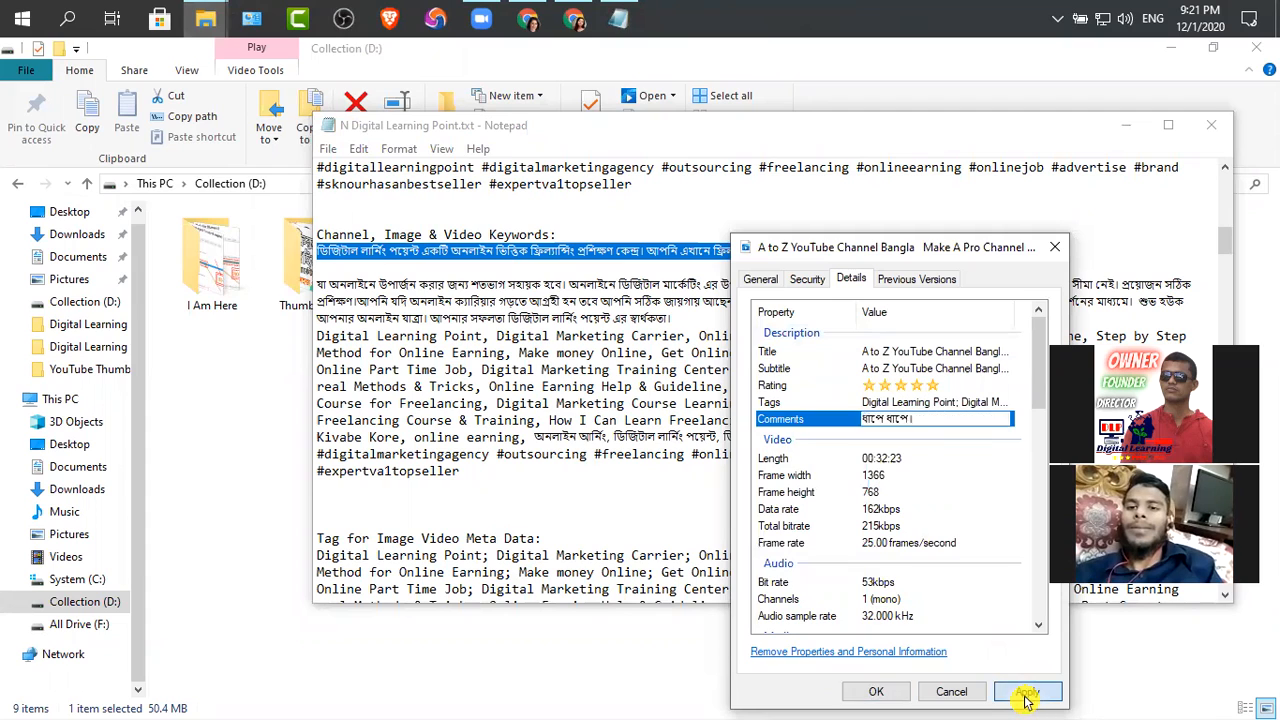
{"action": "left_click", "coordinate": [878, 692]}
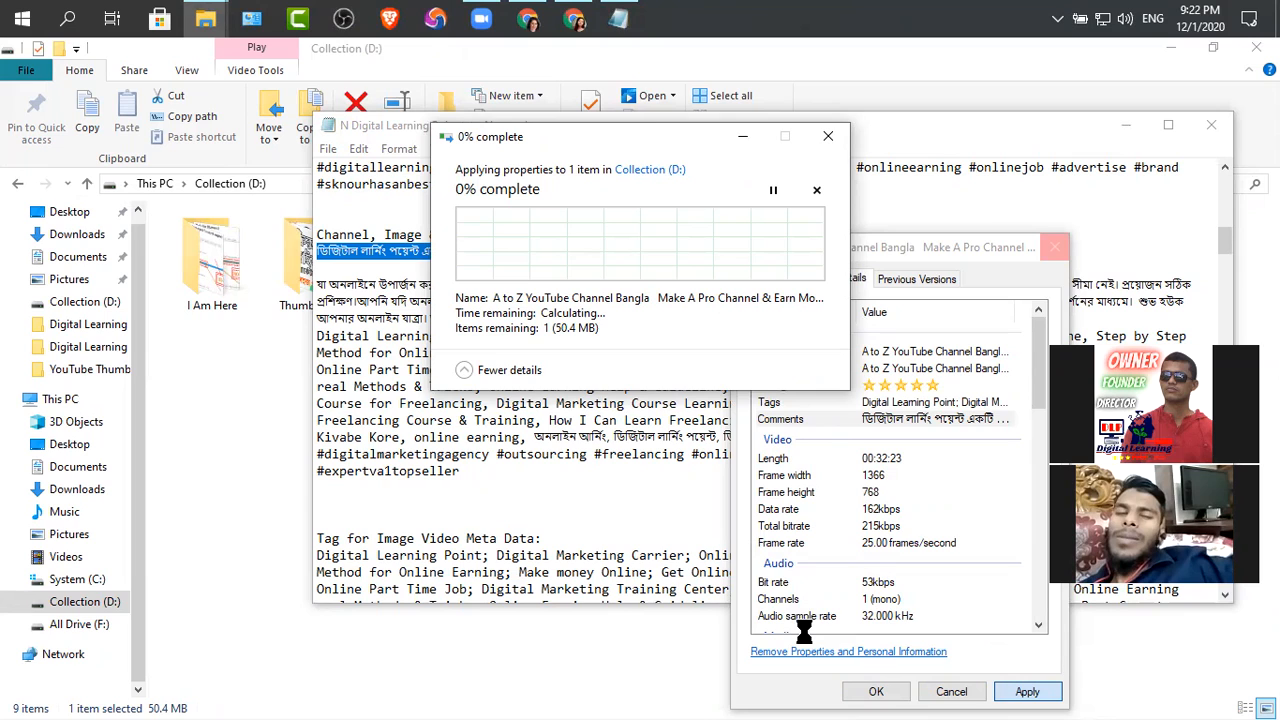
Return from the Notepad notes to the Part 11 video's properties window
{"action": "left_click", "coordinate": [485, 477]}
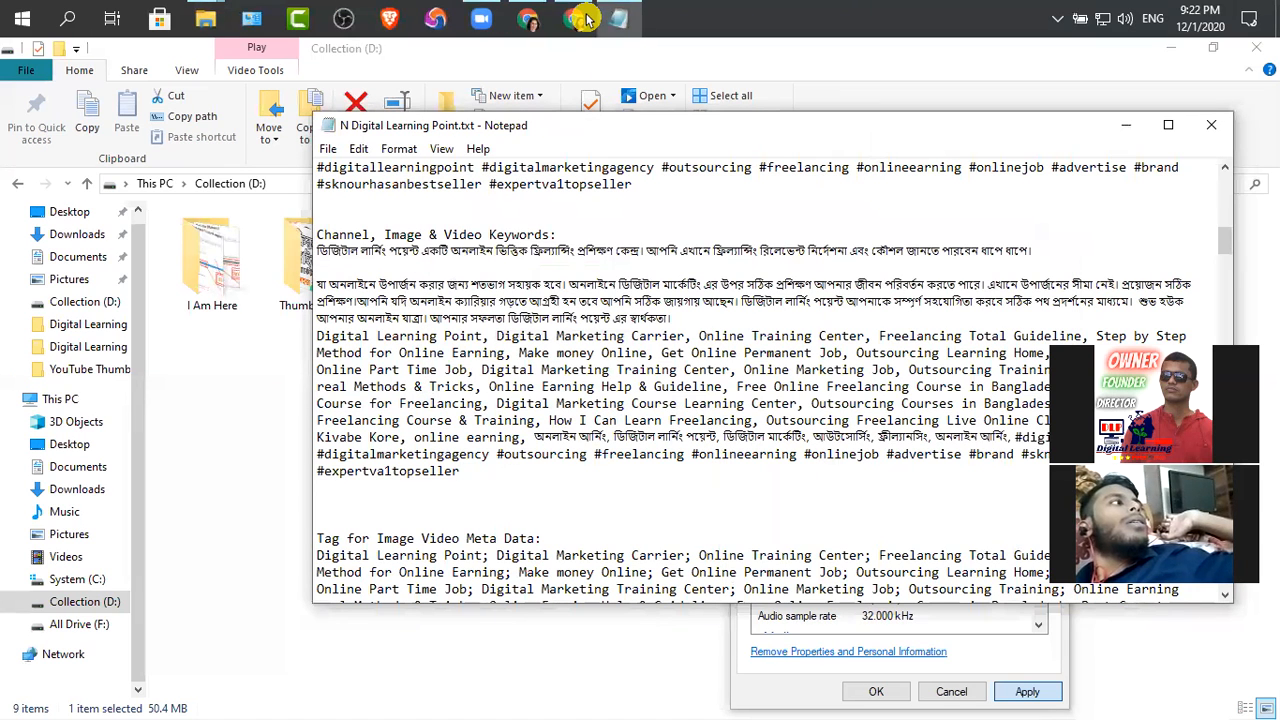
{"action": "left_click", "coordinate": [618, 21]}
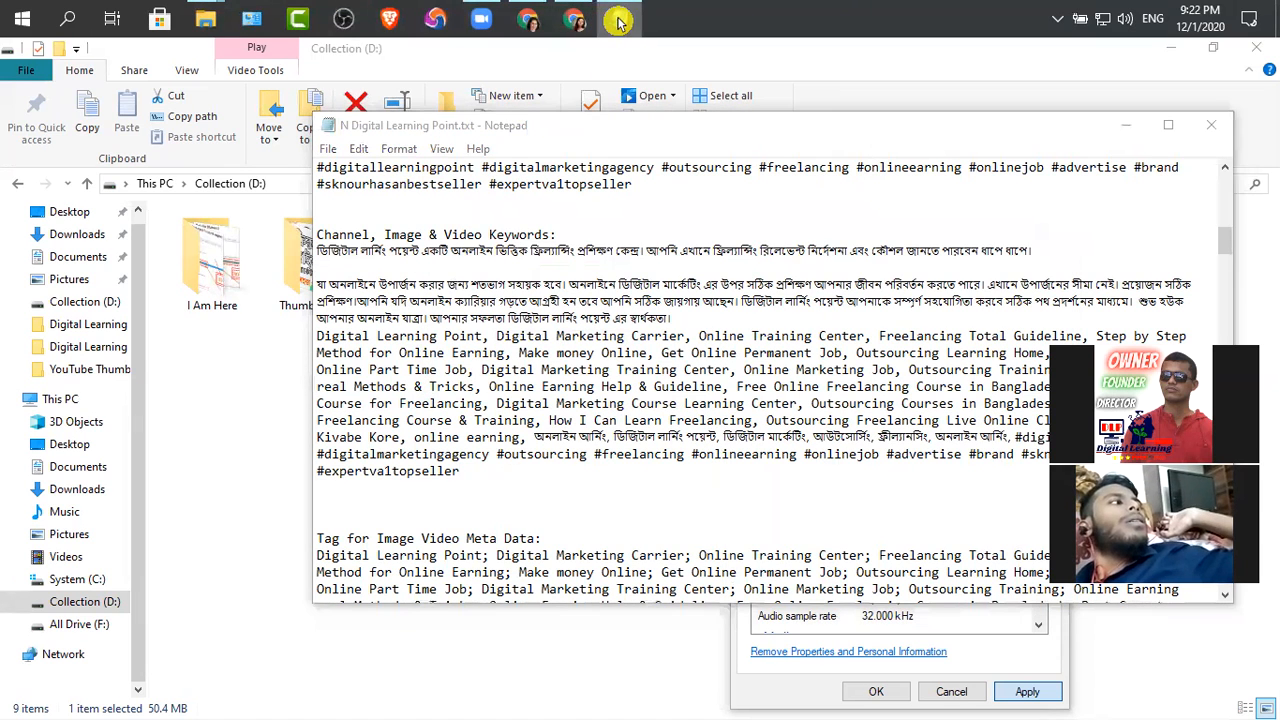
{"action": "left_click", "coordinate": [197, 21]}
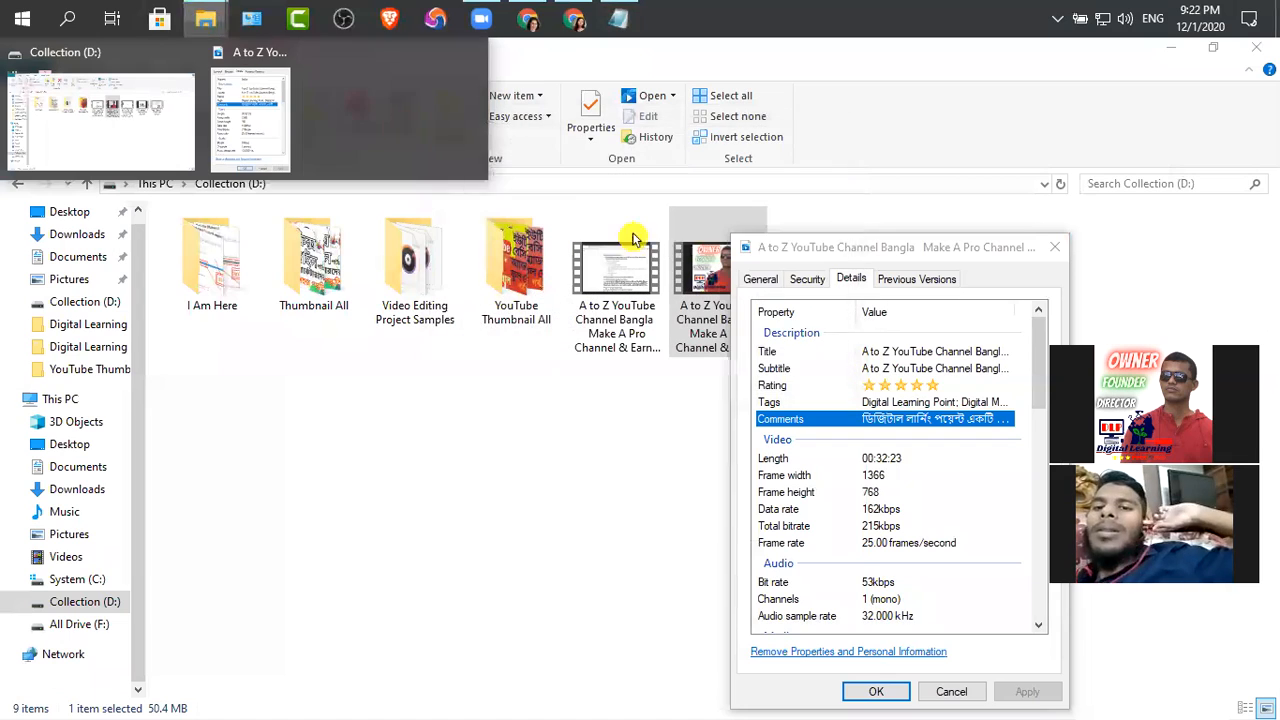
Close the Part 11 video's properties and reopen them at the file's details
{"action": "left_click", "coordinate": [949, 691]}
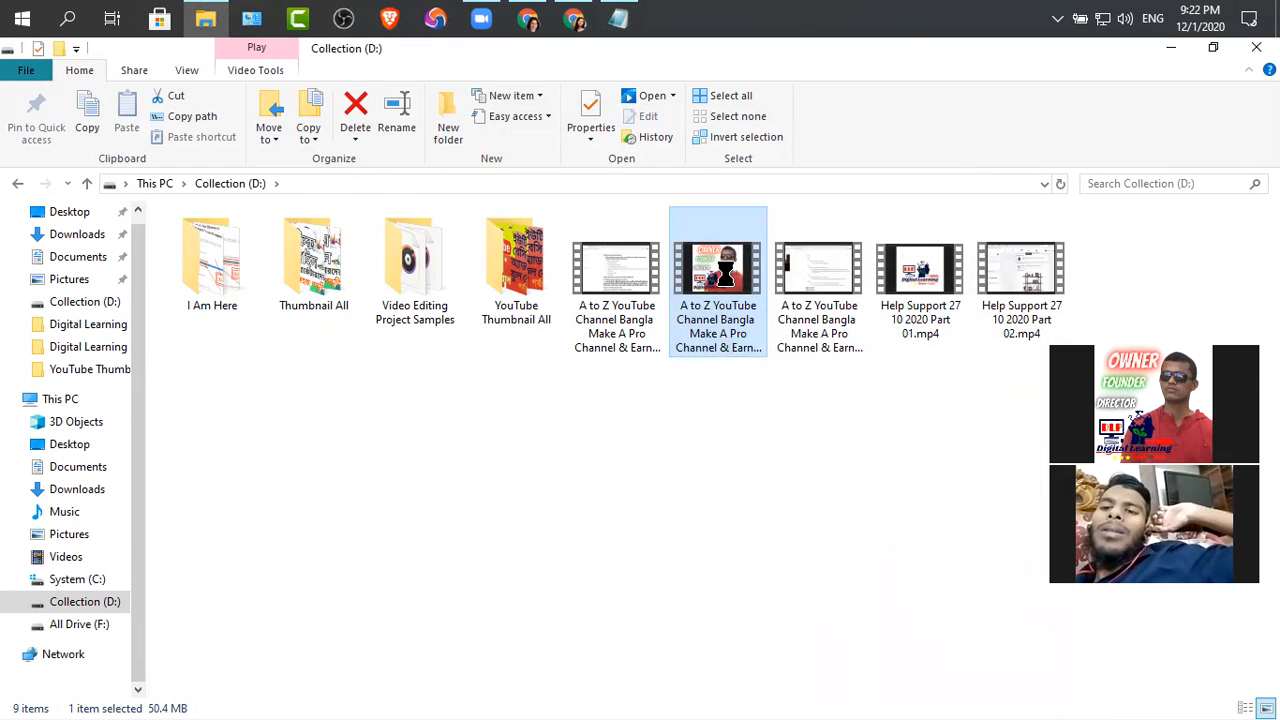
{"action": "right_click", "coordinate": [735, 272]}
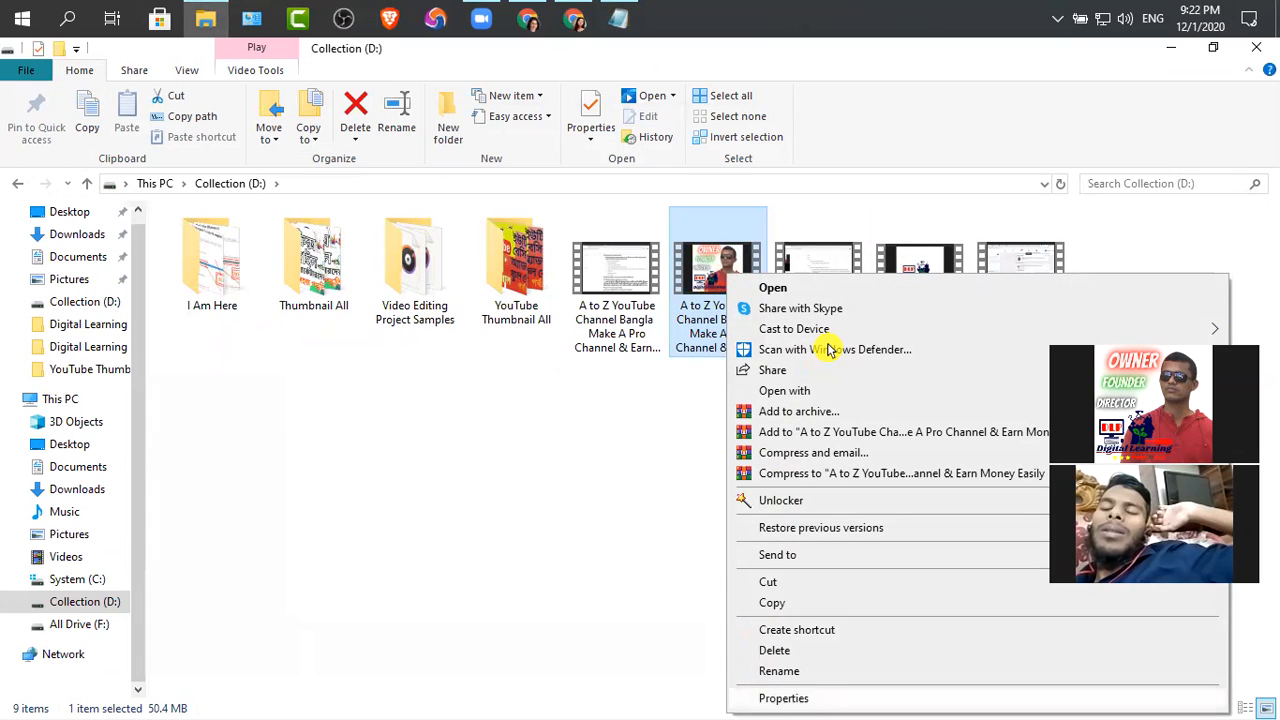
{"action": "left_click", "coordinate": [765, 697]}
{"action": "left_click", "coordinate": [854, 280]}
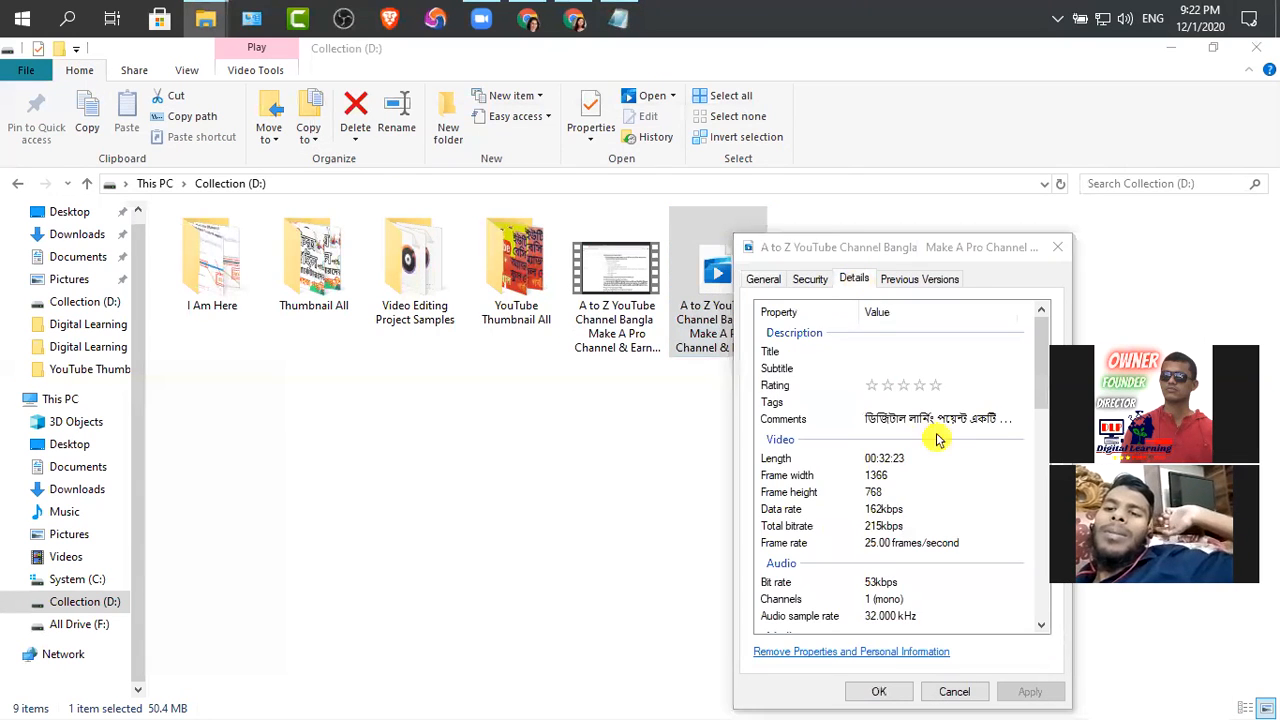
{"action": "left_click", "coordinate": [810, 113]}
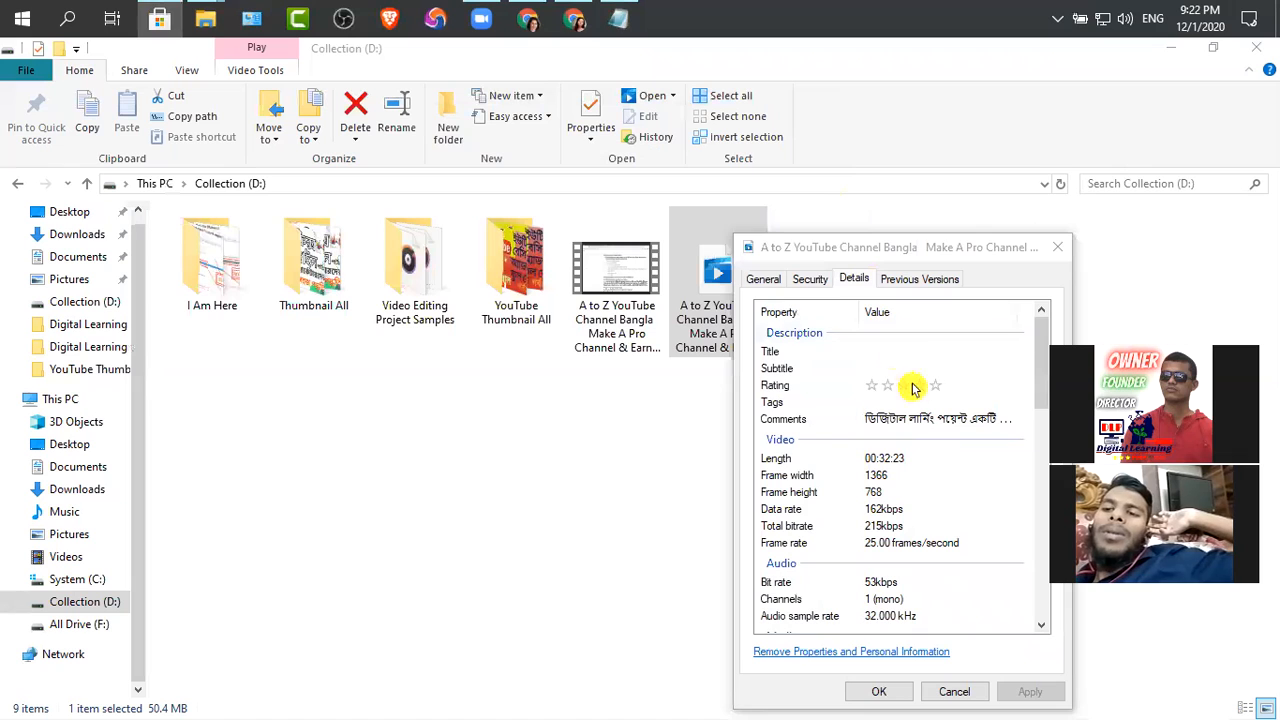
Copy the Part 11 video's file name into its Title property and remove the .mp4 extension
{"action": "left_click", "coordinate": [762, 280]}
{"action": "left_click", "coordinate": [914, 316]}
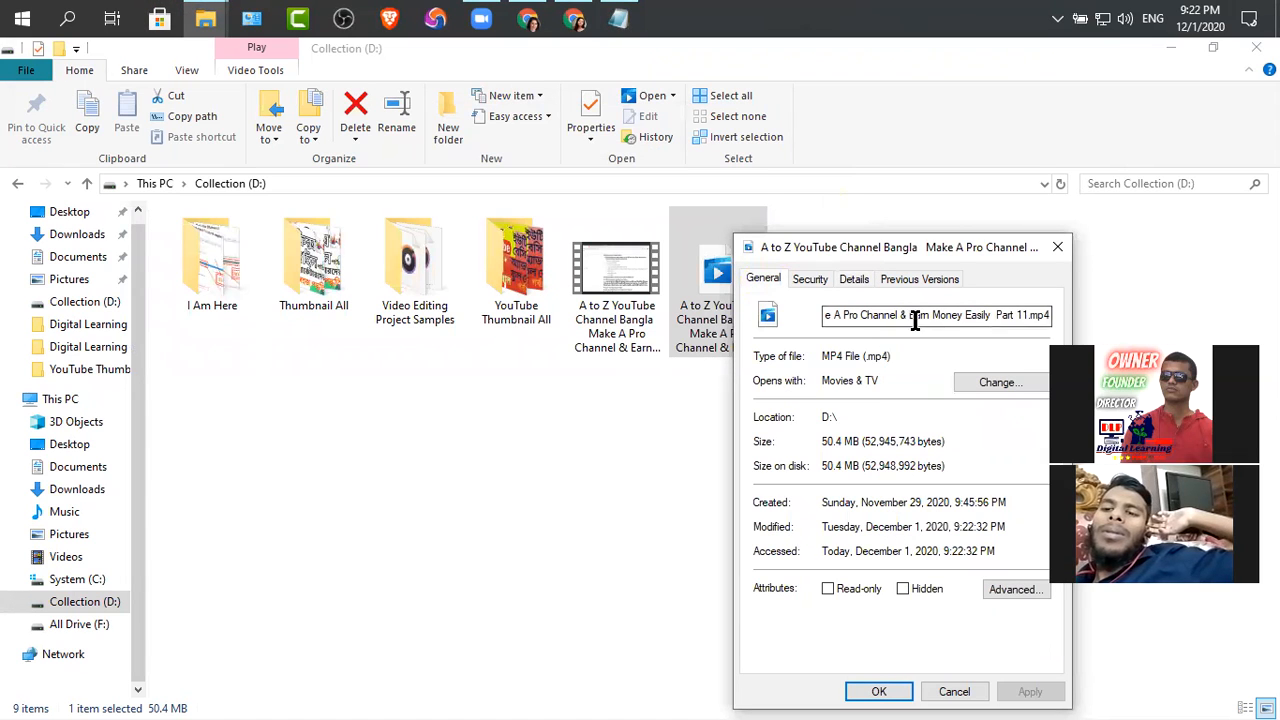
{"action": "key", "text": "ctrl+a"}
{"action": "key", "text": "ctrl+c"}
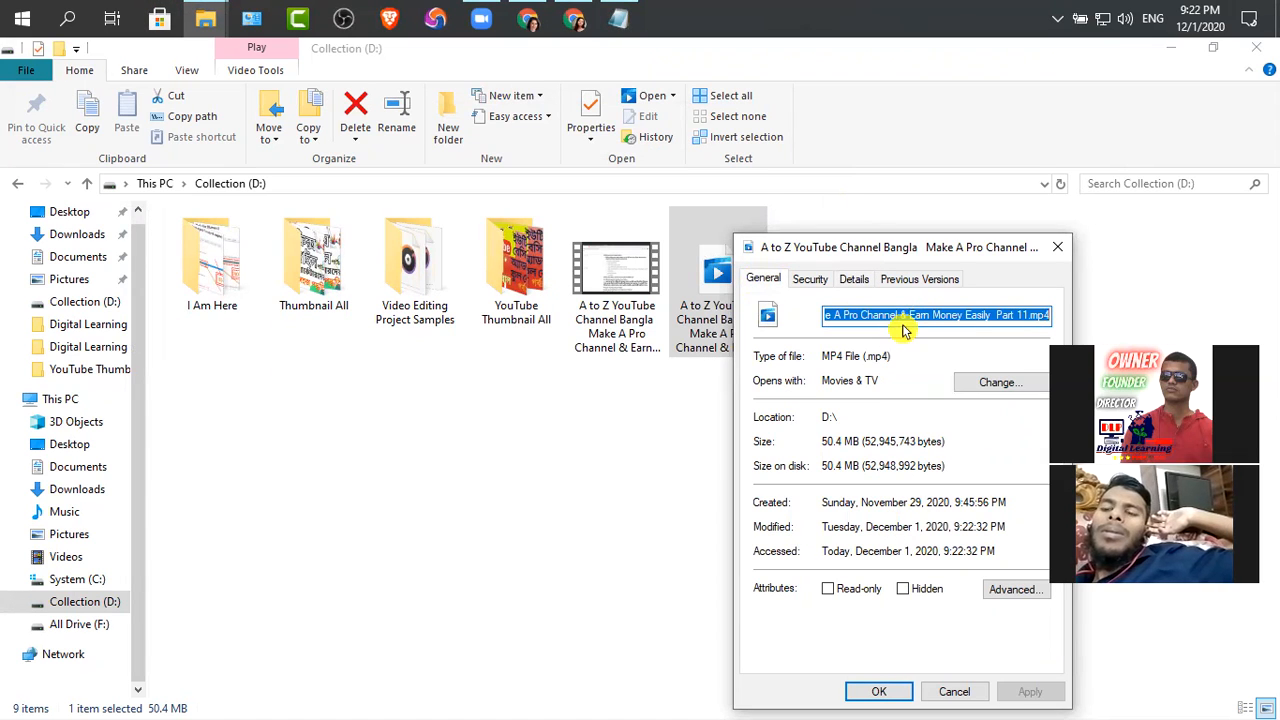
{"action": "left_click", "coordinate": [855, 279]}
{"action": "left_click", "coordinate": [975, 352]}
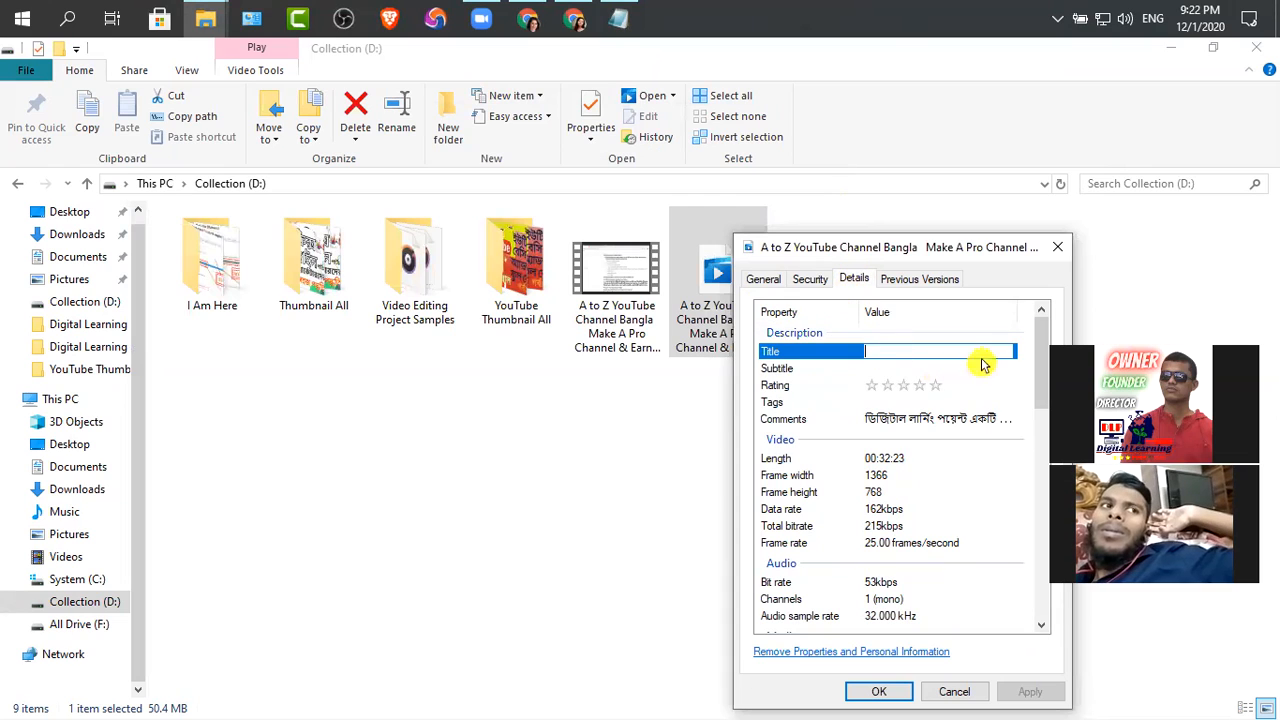
{"action": "key", "text": "ctrl+v"}
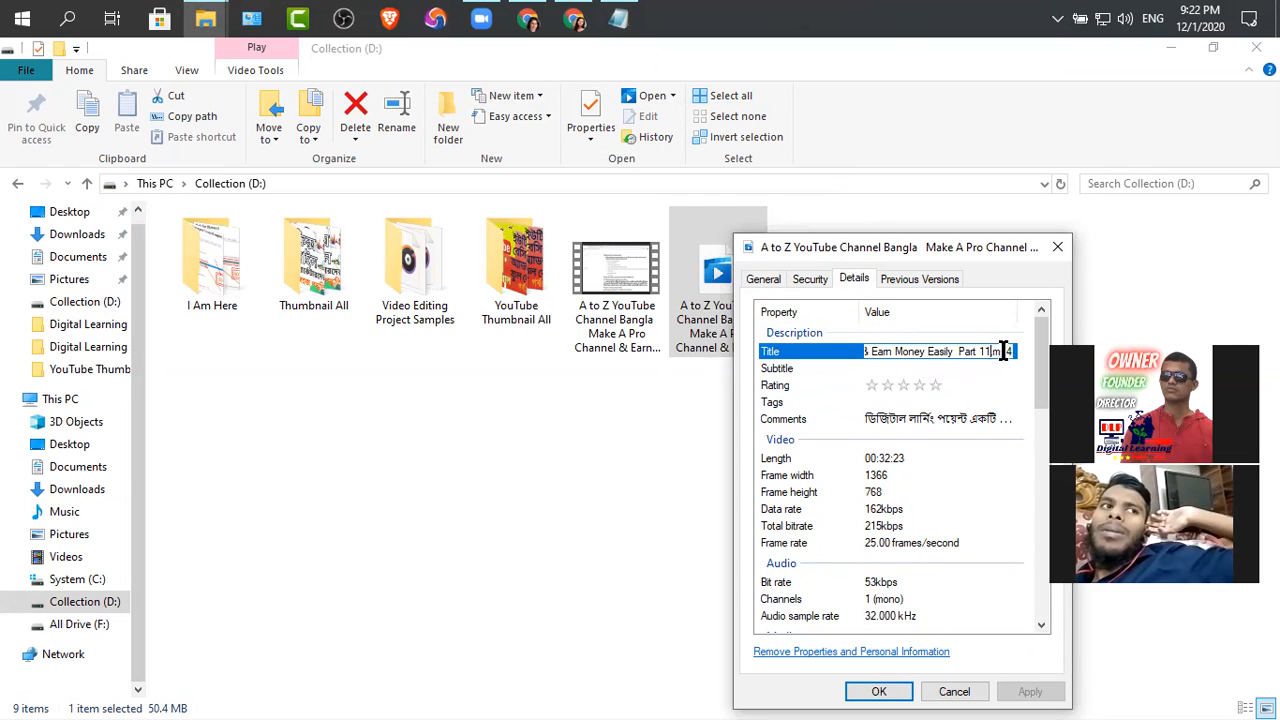
{"action": "key", "text": "BackSpace"}
Copy the Part 11 video's title into its Subtitle and set the rating to five stars
{"action": "key", "text": "ctrl+a"}
{"action": "key", "text": "ctrl+c"}
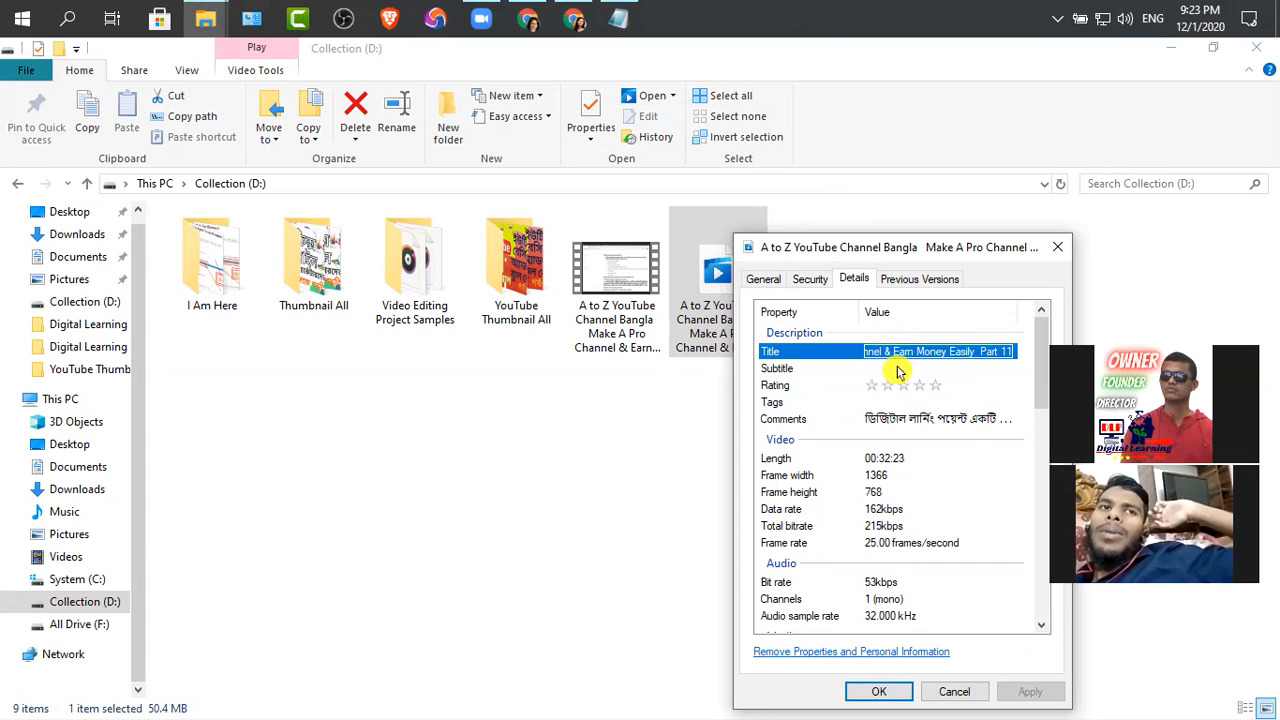
{"action": "left_click", "coordinate": [908, 369]}
{"action": "key", "text": "ctrl+v"}
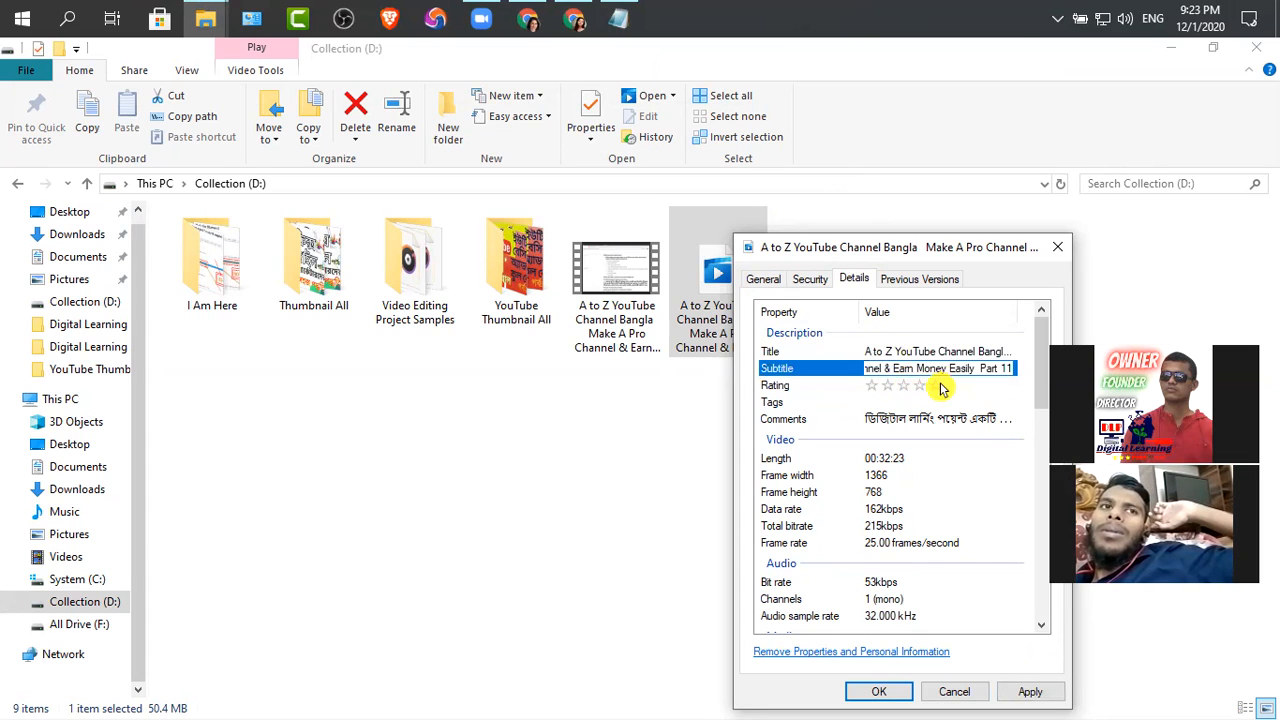
{"action": "key", "text": "Tab"}
{"action": "key", "text": "Tab"}
{"action": "left_click", "coordinate": [934, 386]}
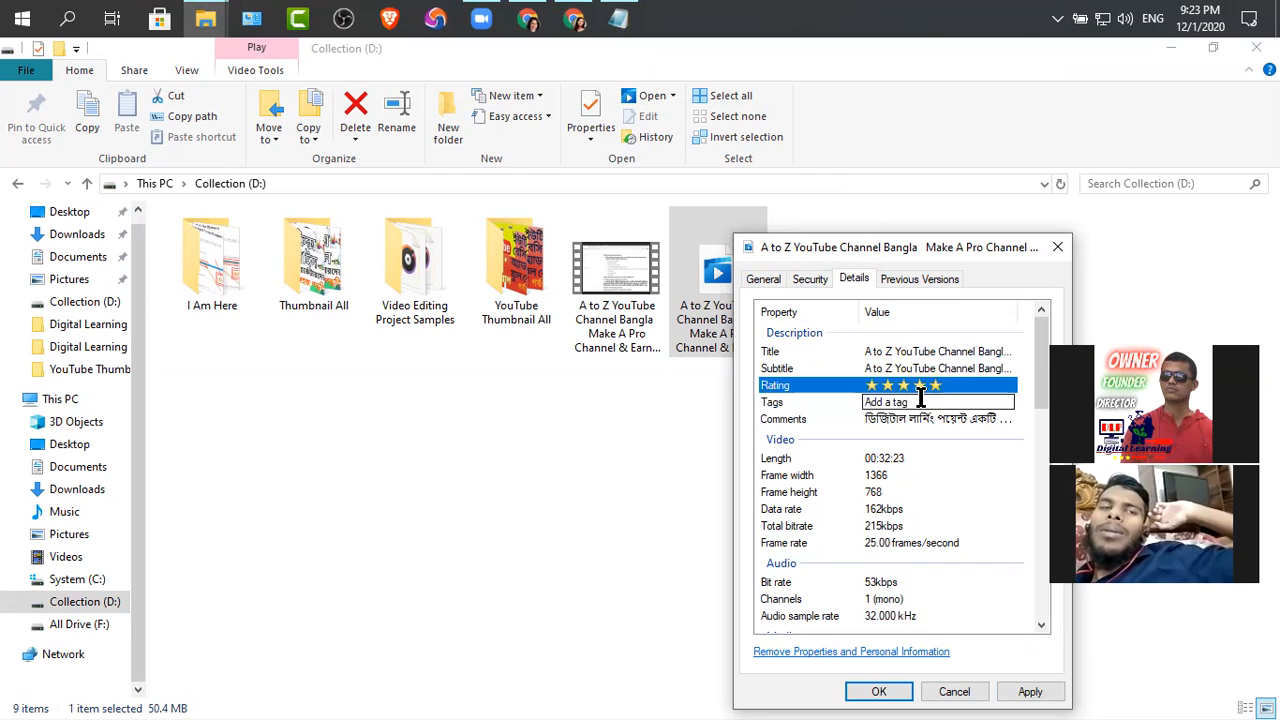
Copy the "Tag for Image Video Meta Data" list from the Notepad notes again for the Part 11 video
{"action": "left_click", "coordinate": [613, 20]}
{"action": "left_click_drag", "start_coordinate": [528, 478], "coordinate": [320, 336]}
{"action": "scroll", "coordinate": [480, 430], "scroll_direction": "down", "scroll_amount": 3}
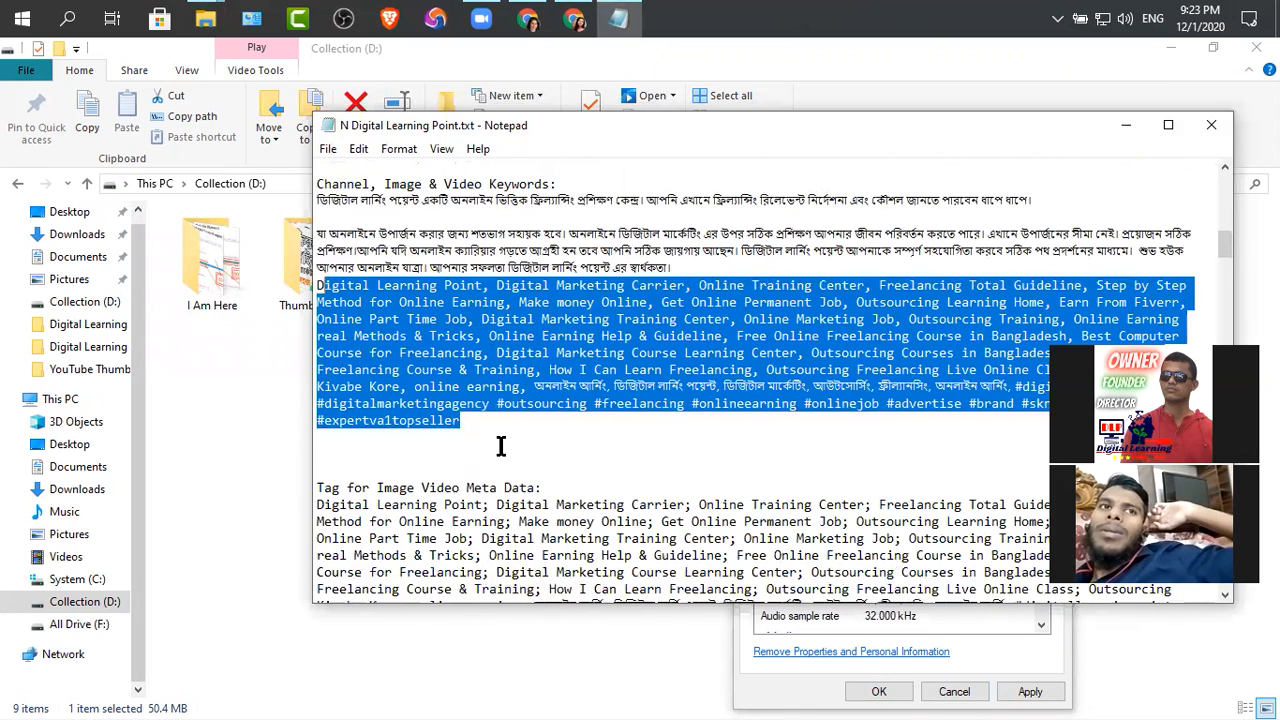
{"action": "left_click_drag", "start_coordinate": [648, 540], "coordinate": [311, 400]}
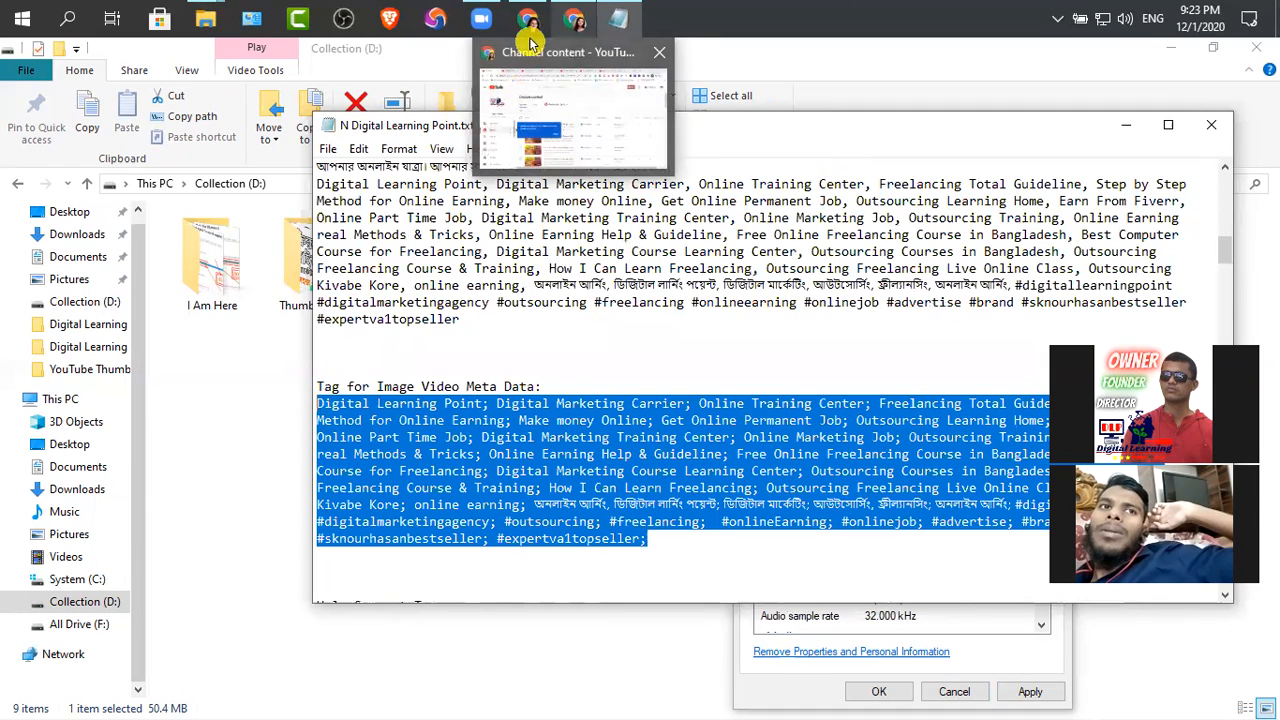
{"action": "mouse_move", "coordinate": [530, 30]}
{"action": "mouse_move", "coordinate": [578, 30]}
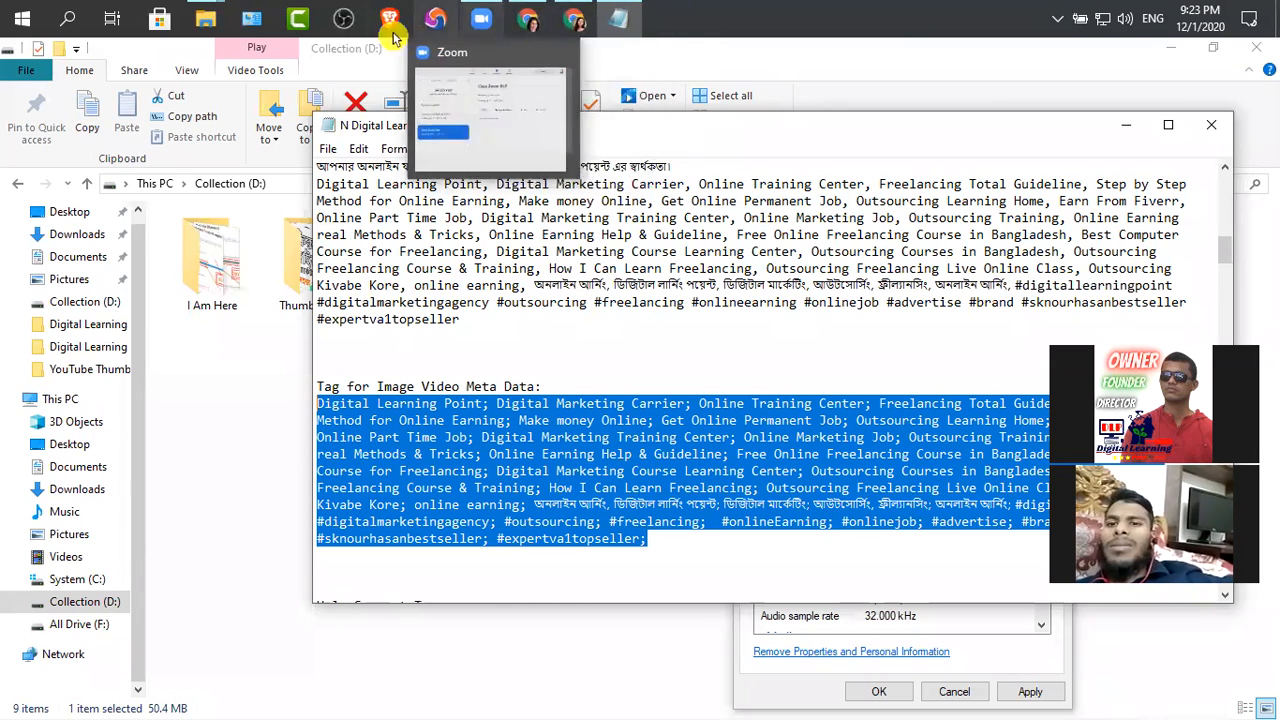
Paste the copied tag list into the Part 11 video's Tags property and apply the changes
{"action": "left_click", "coordinate": [612, 24]}
{"action": "left_click", "coordinate": [908, 418]}
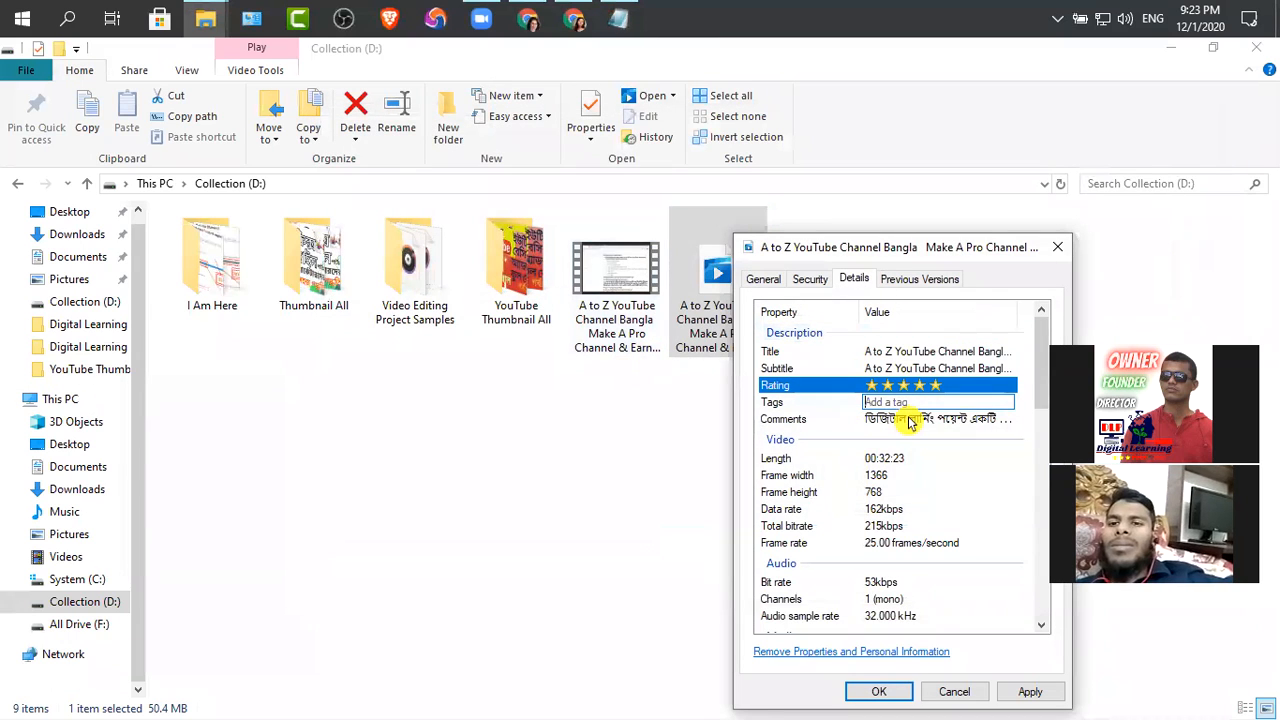
{"action": "key", "text": "ctrl+v"}
{"action": "left_click", "coordinate": [1030, 691]}
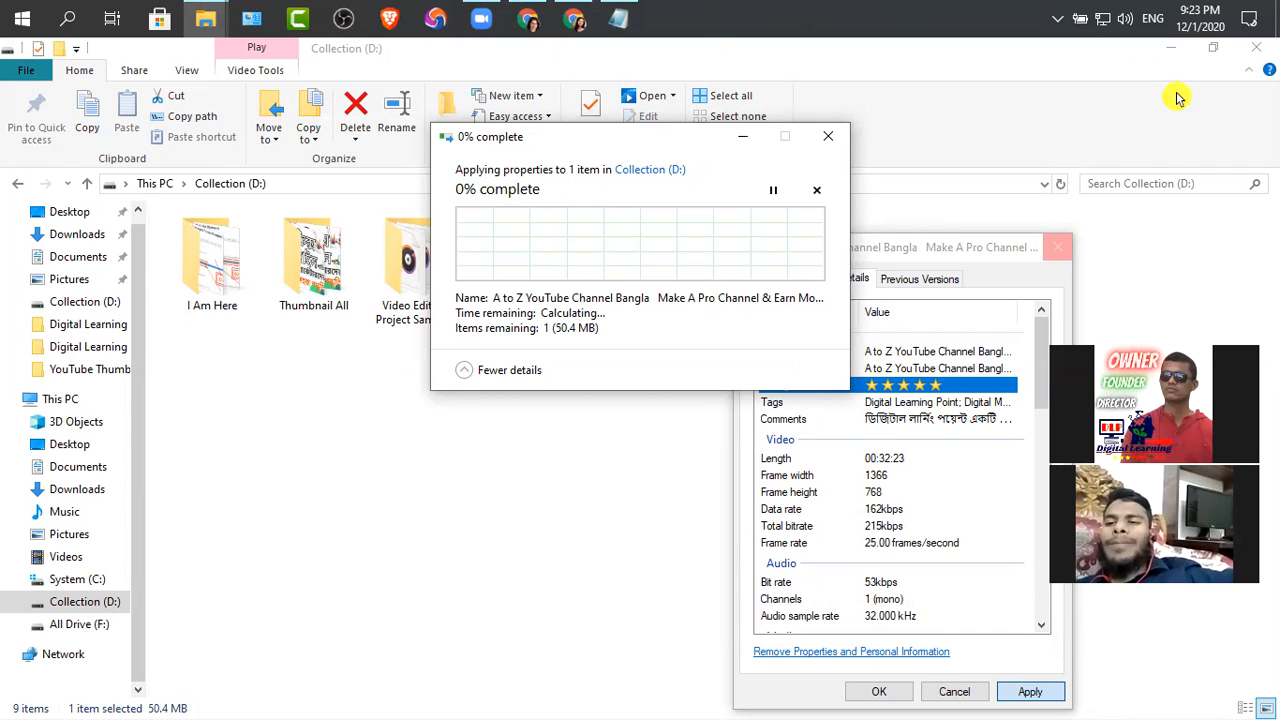
Switch to YouTube Studio in Chrome and open another saved Chrome profile in its own window
{"action": "key", "text": "alt+Tab"}
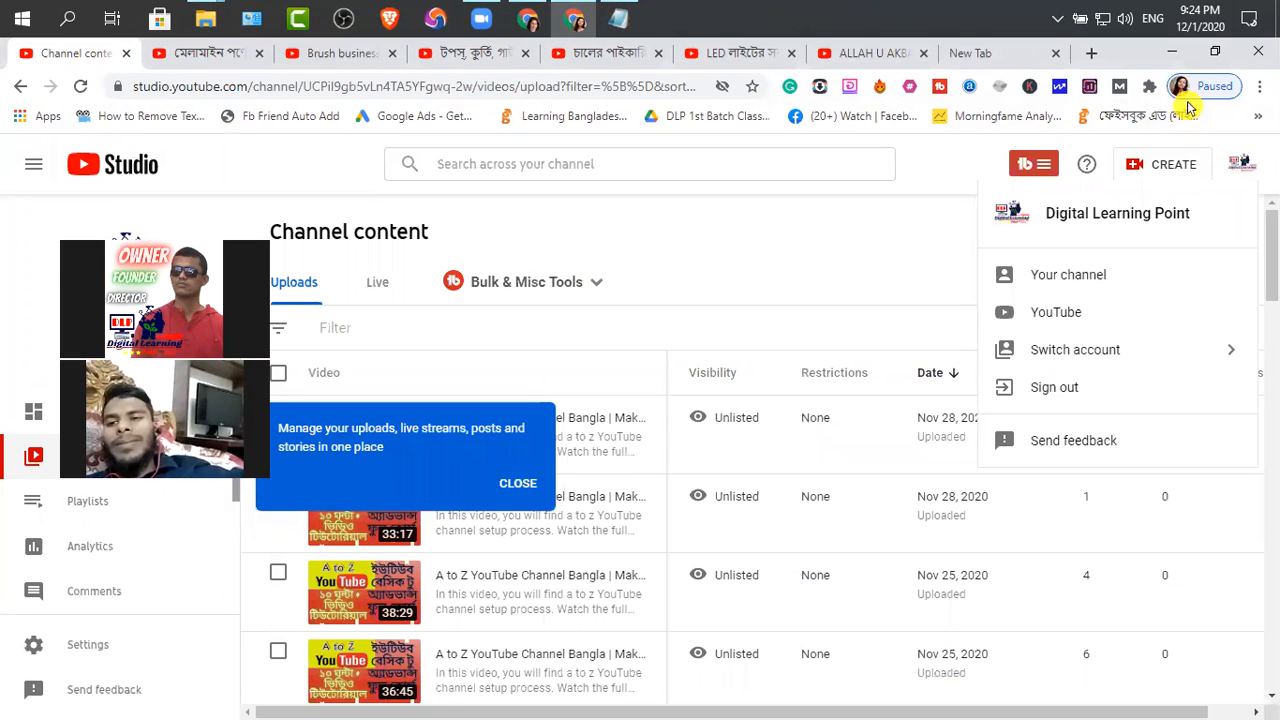
{"action": "left_click", "coordinate": [1183, 88]}
{"action": "scroll", "coordinate": [1100, 450], "scroll_direction": "down", "scroll_amount": 3}
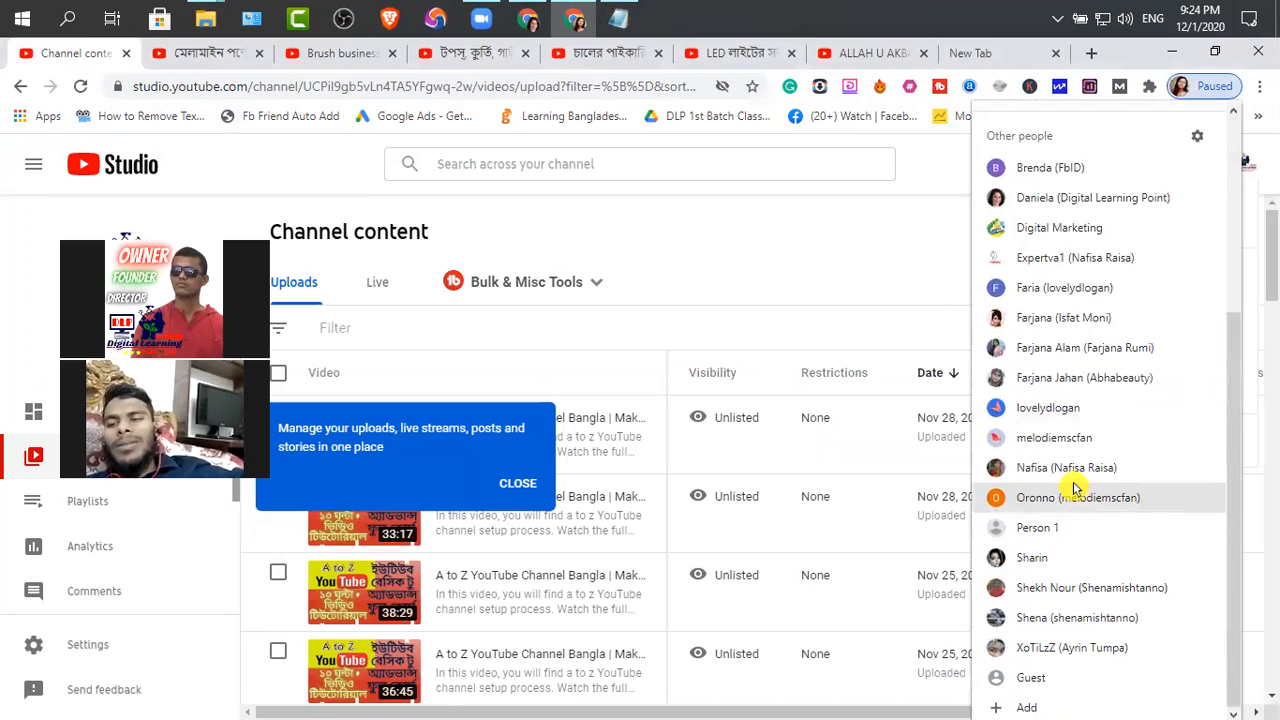
{"action": "left_click", "coordinate": [1042, 619]}
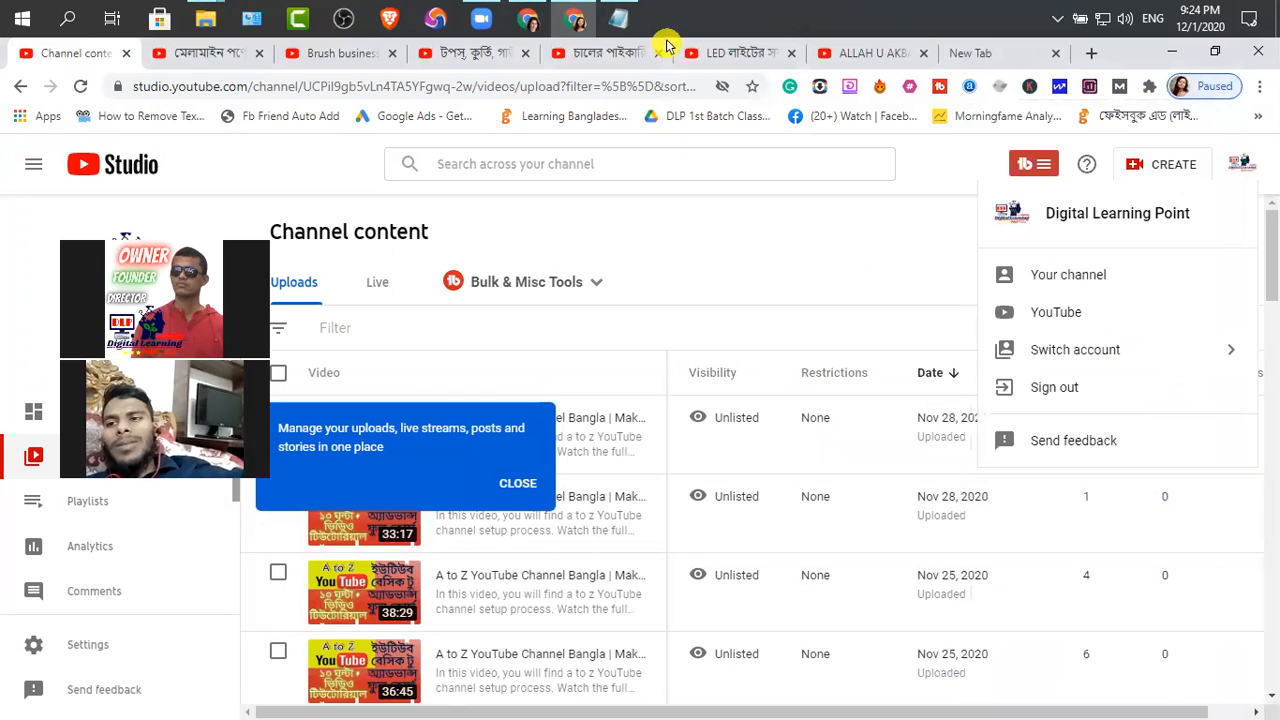
Close the Notepad notes and return to the YouTube Studio channel content page
{"action": "left_click", "coordinate": [618, 18]}
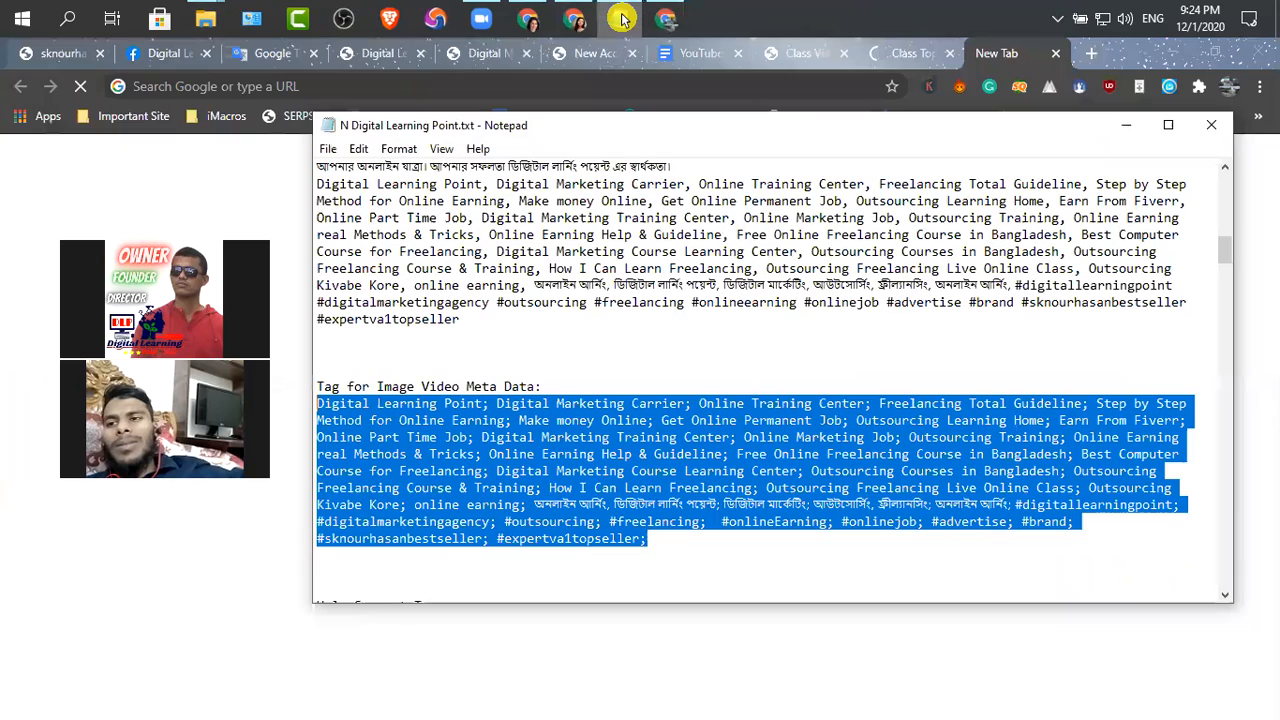
{"action": "left_click", "coordinate": [1211, 125]}
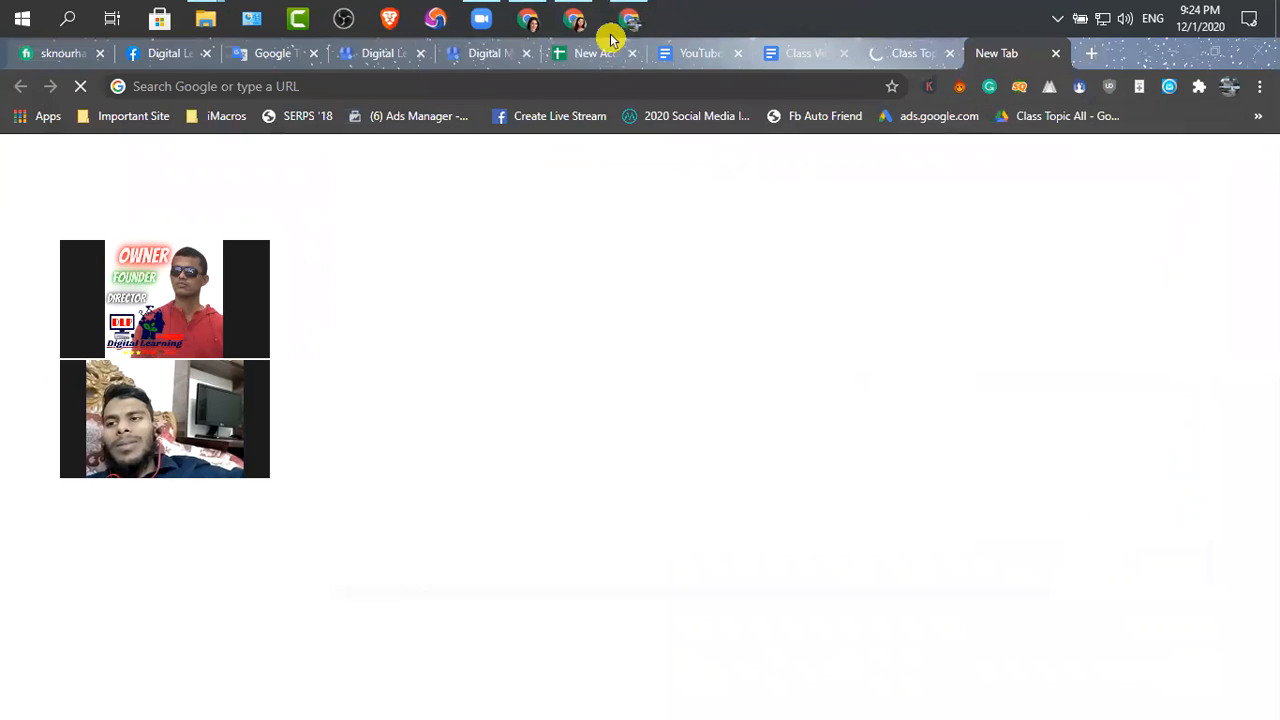
{"action": "left_click", "coordinate": [530, 24]}
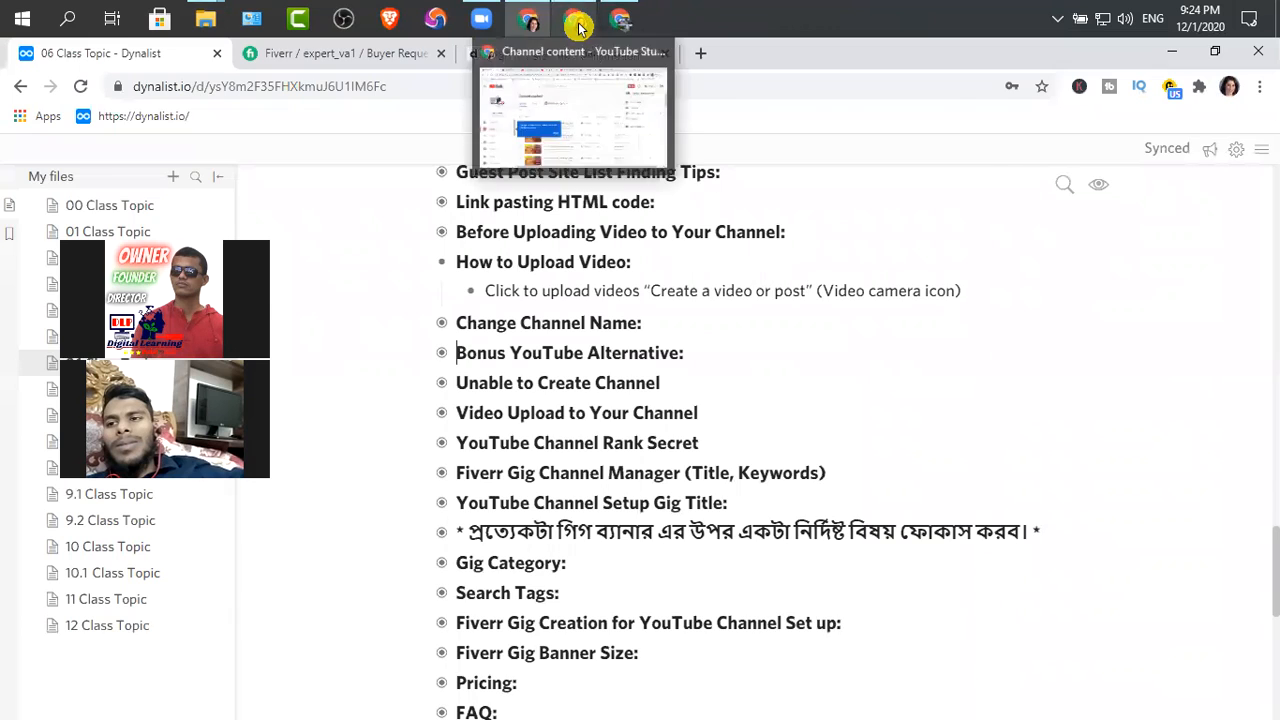
{"action": "left_click", "coordinate": [574, 20]}
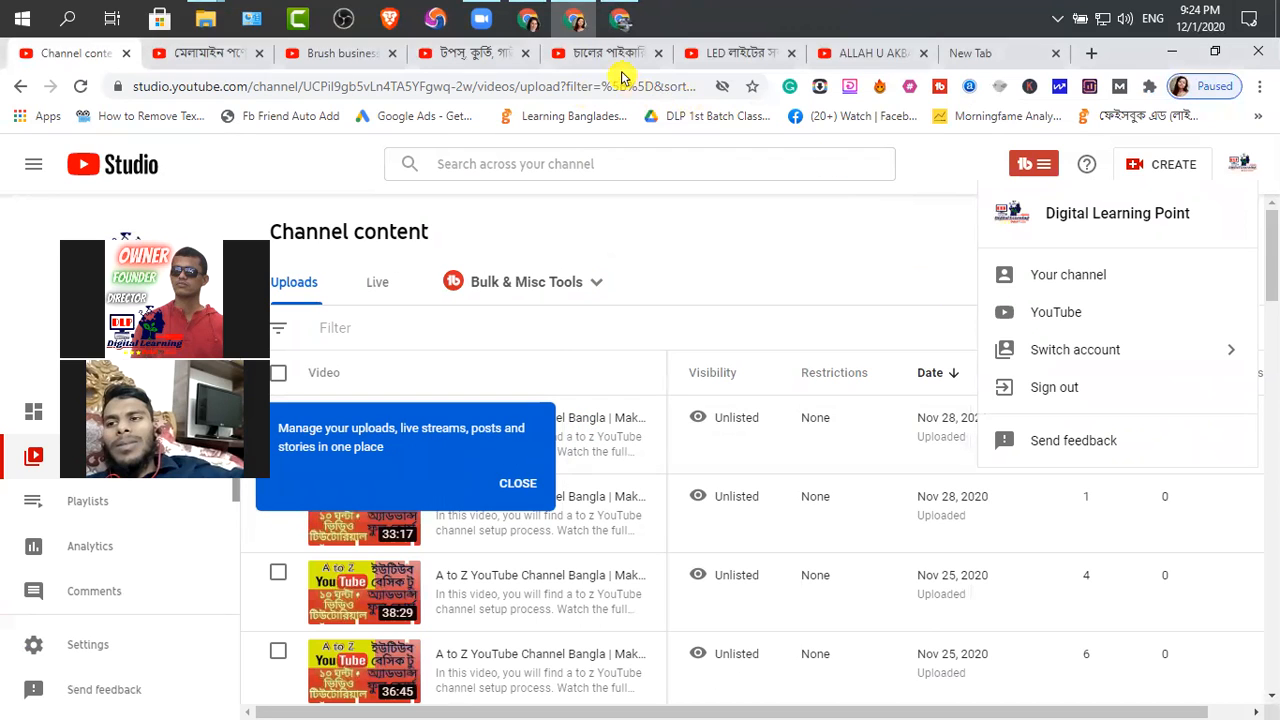
Close the Part 11 video's properties window and return to the Collection (D:) folder
{"action": "mouse_move", "coordinate": [218, 20]}
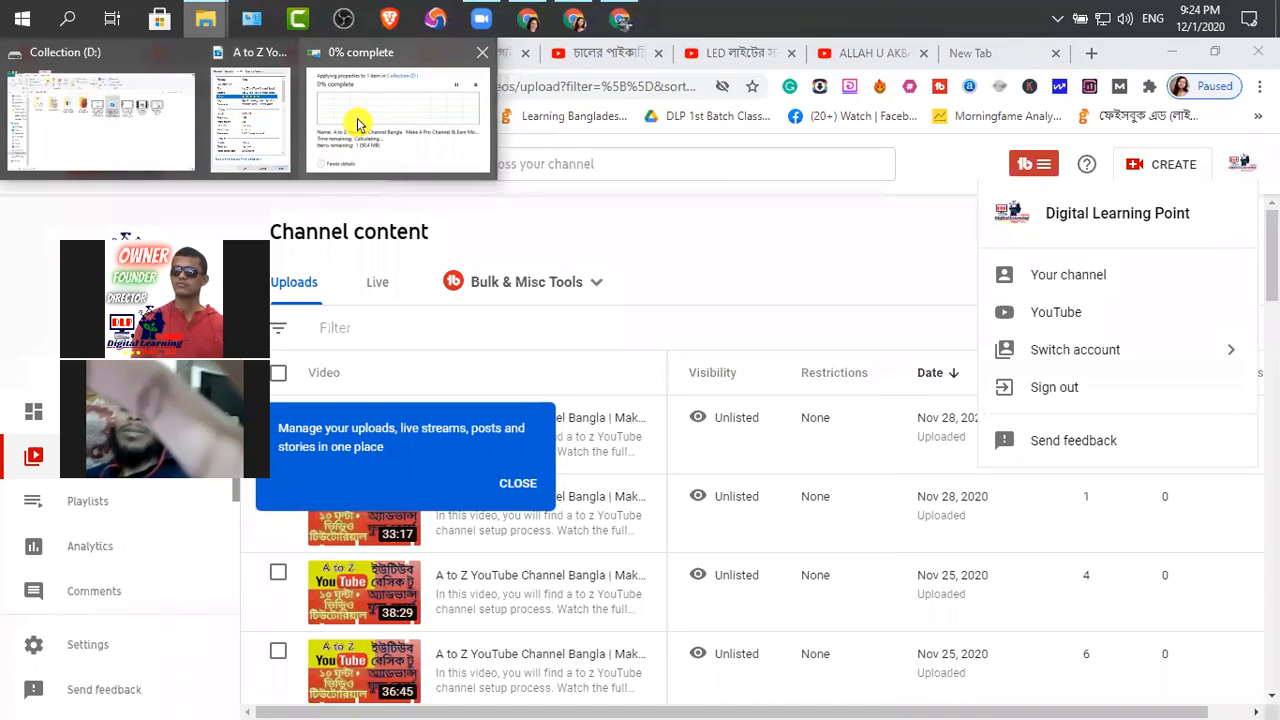
{"action": "left_click", "coordinate": [266, 126]}
{"action": "left_click", "coordinate": [1057, 247]}
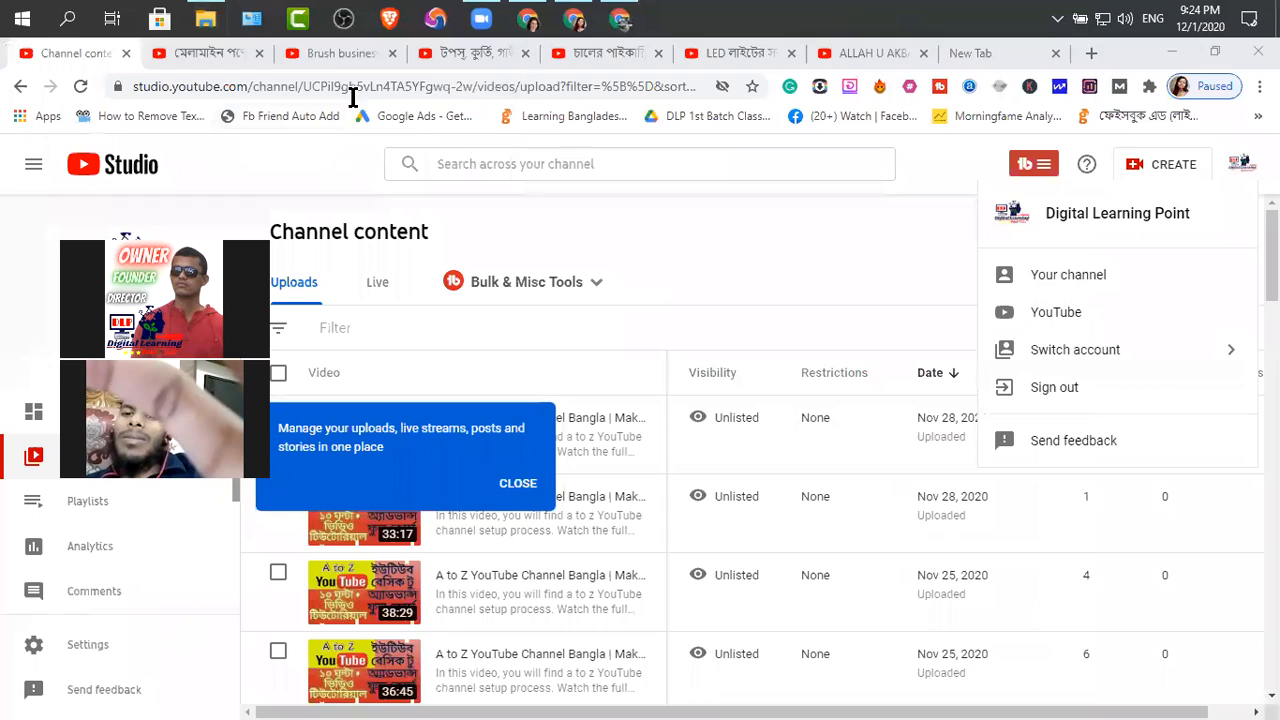
{"action": "key", "text": "alt+Tab"}
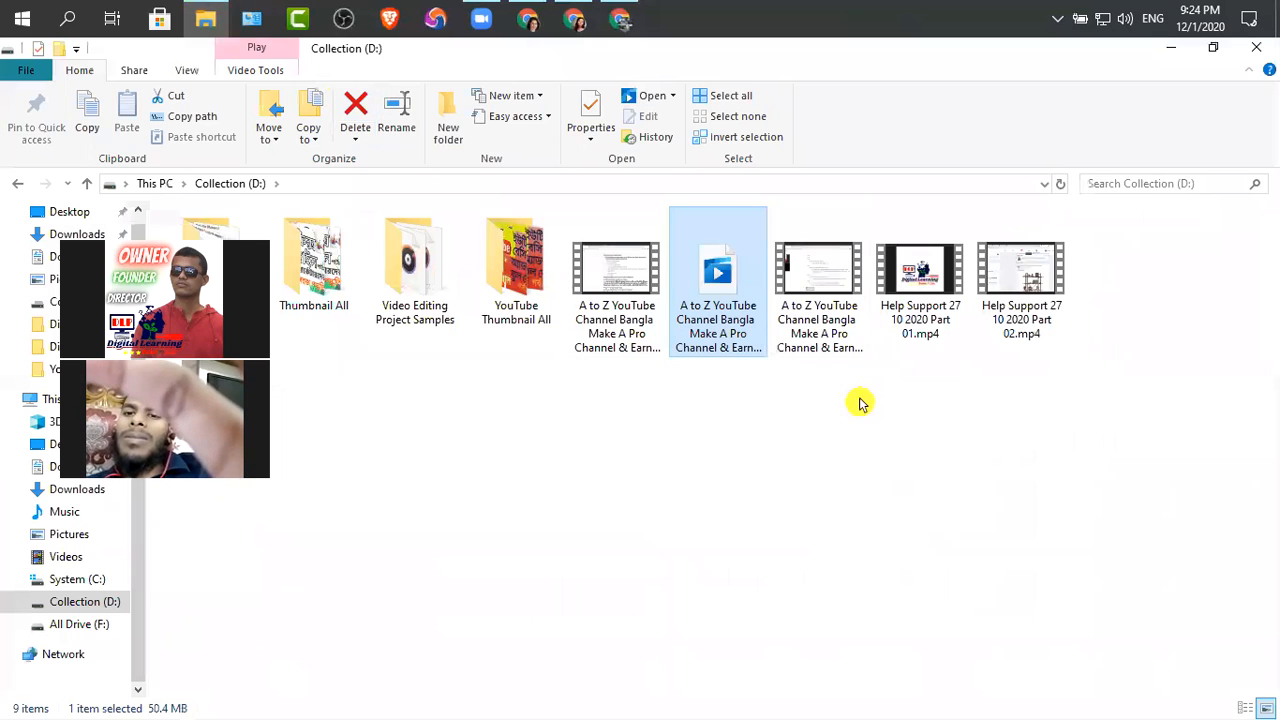
{"action": "mouse_move", "coordinate": [707, 336]}
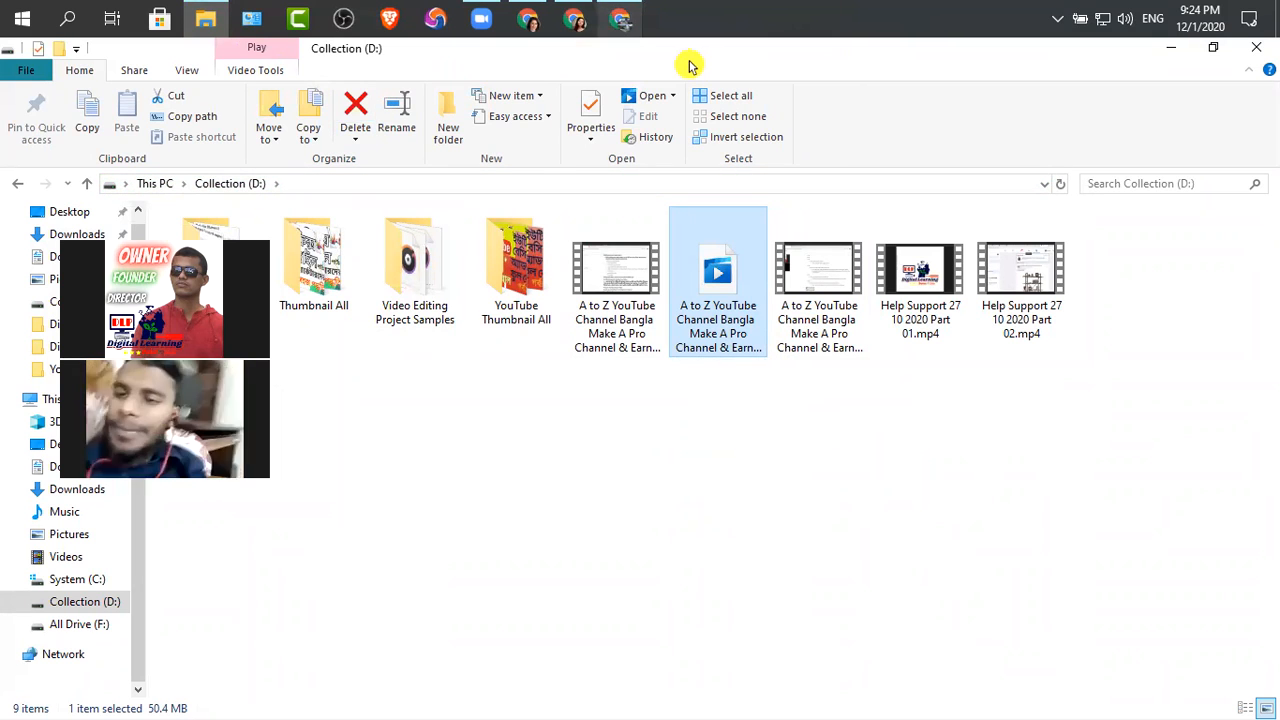
Open the YouTube Google Docs tab in the other Chrome profile, and go back to YouTube Studio
{"action": "left_click", "coordinate": [620, 19]}
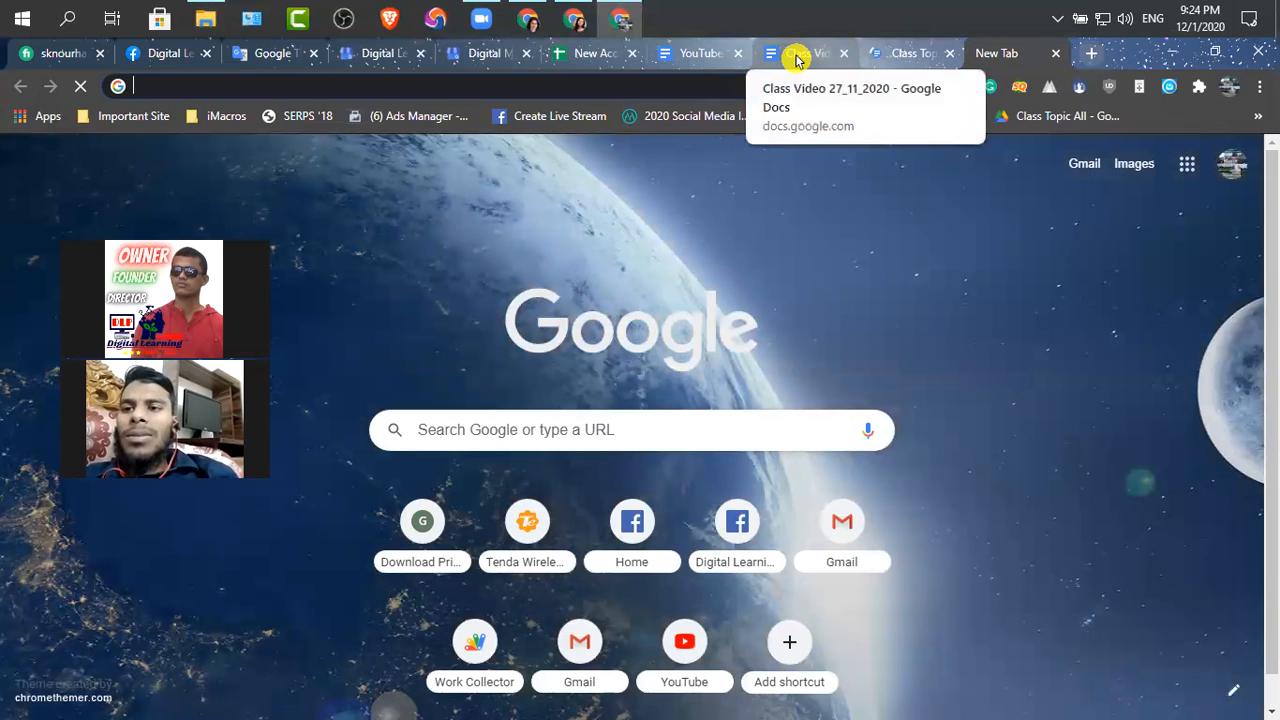
{"action": "left_click", "coordinate": [795, 54]}
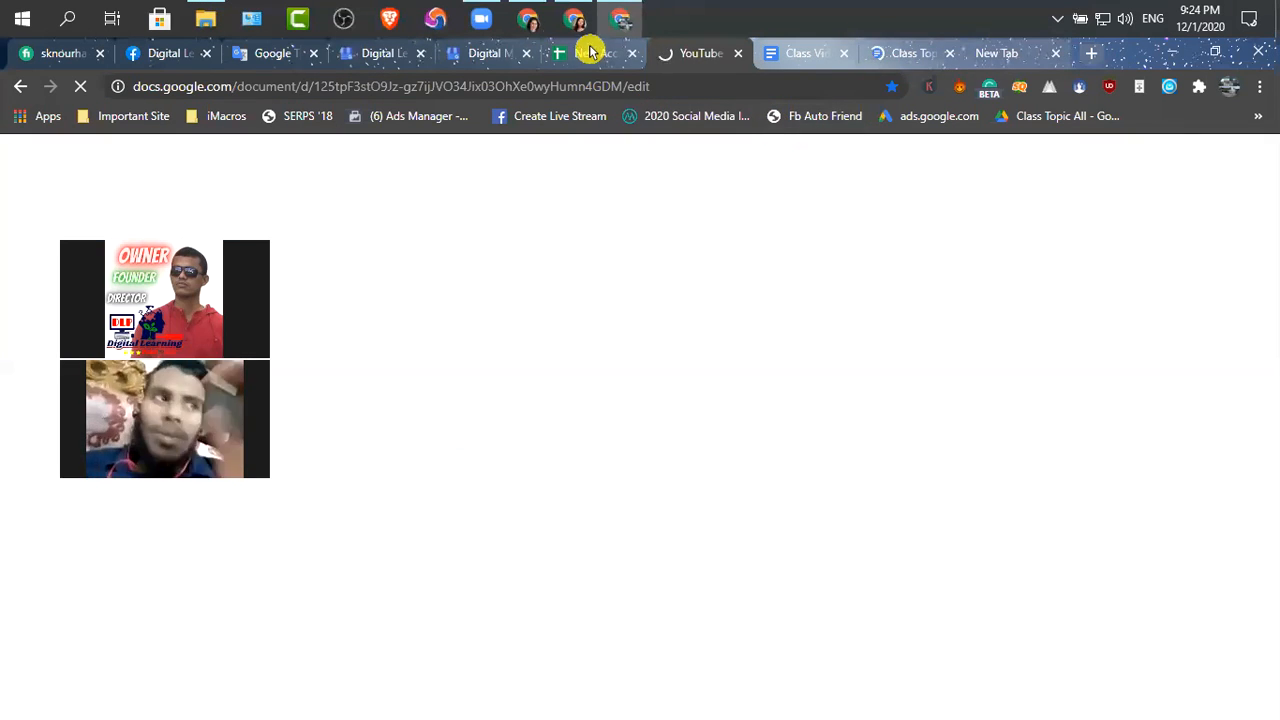
{"action": "left_click", "coordinate": [532, 21]}
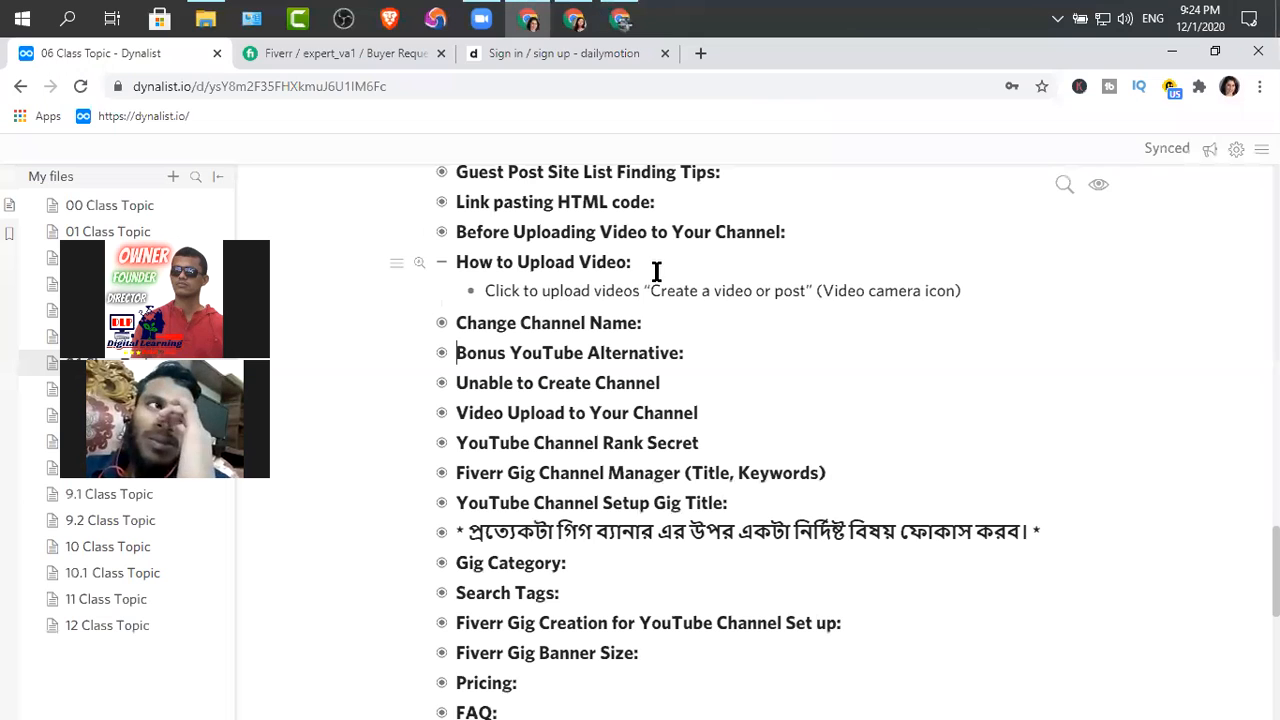
{"action": "left_click", "coordinate": [574, 20]}
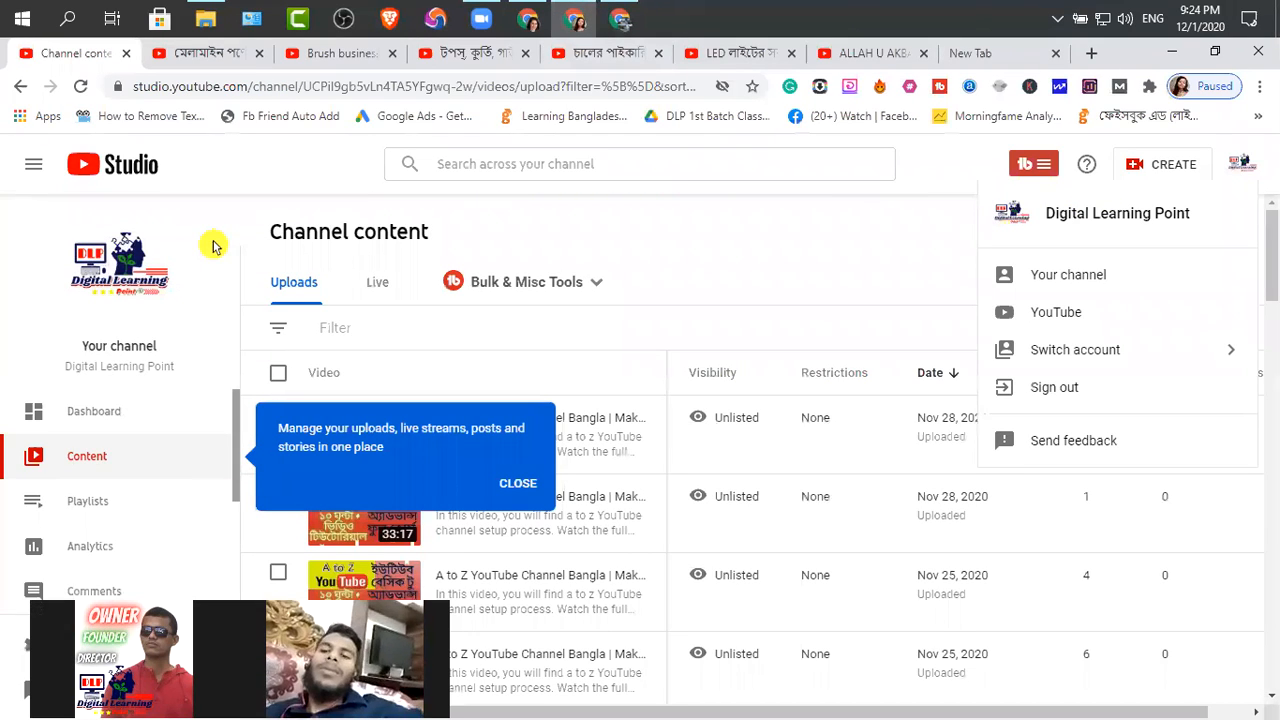
Open the Upload videos dialog in YouTube Studio and switch to the Chrome window with the YouTube Google Docs document
{"action": "left_click", "coordinate": [1172, 172]}
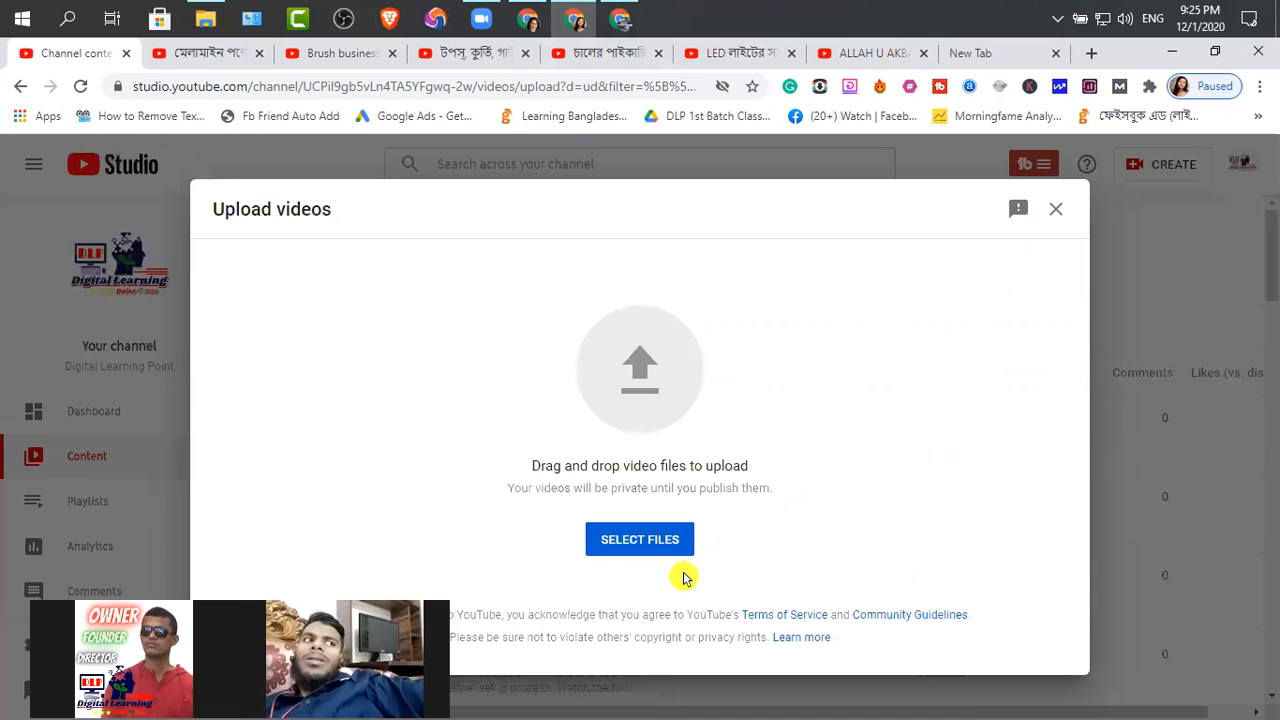
{"action": "left_click", "coordinate": [642, 560]}
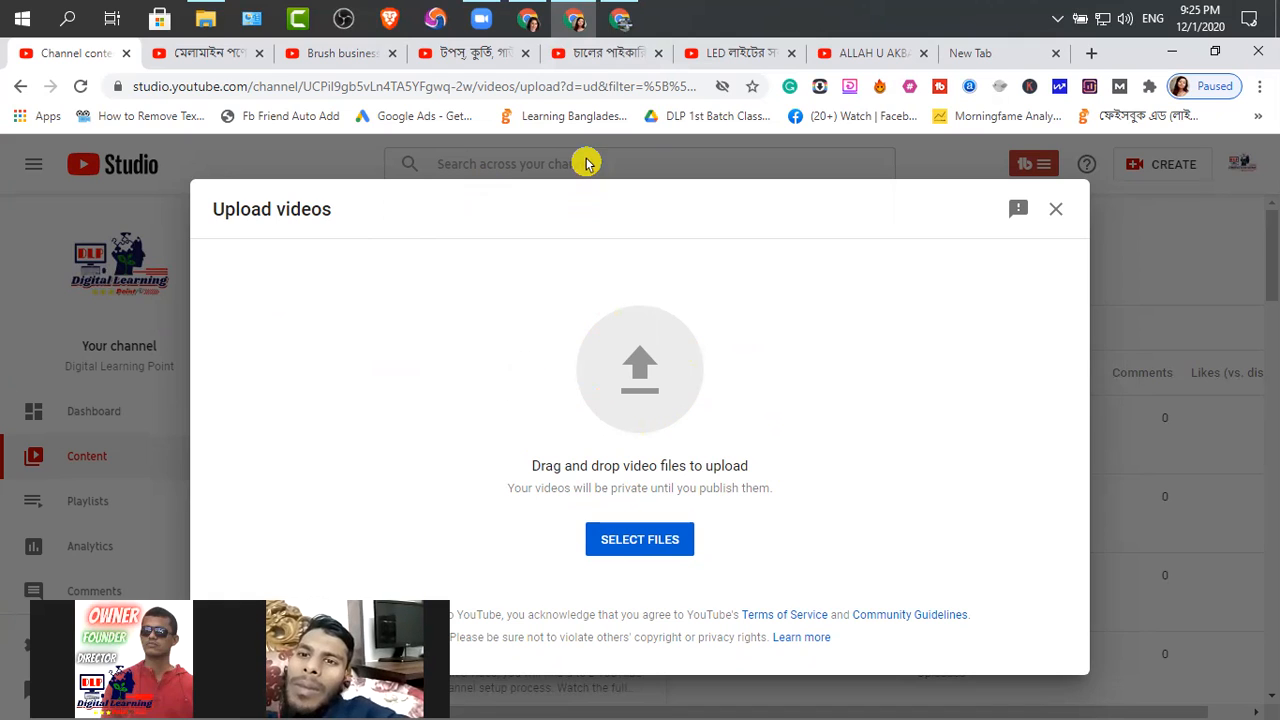
{"action": "left_click", "coordinate": [620, 22]}
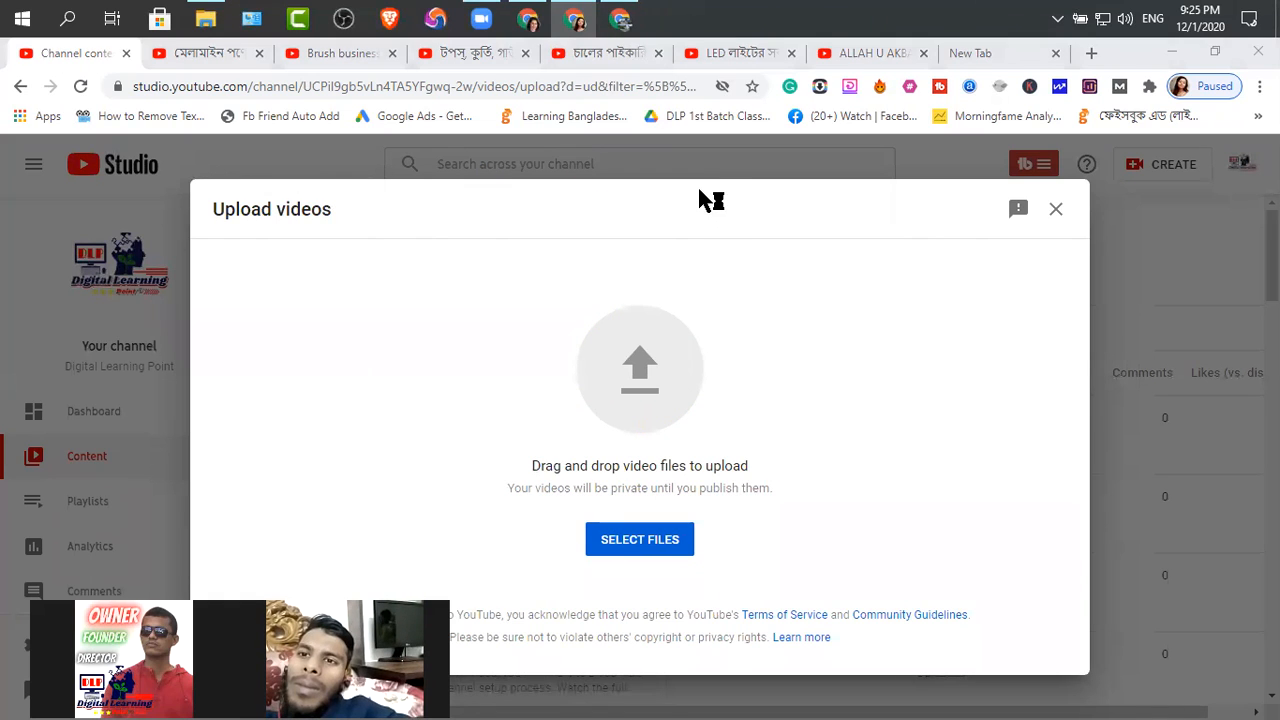
{"action": "mouse_move", "coordinate": [623, 27]}
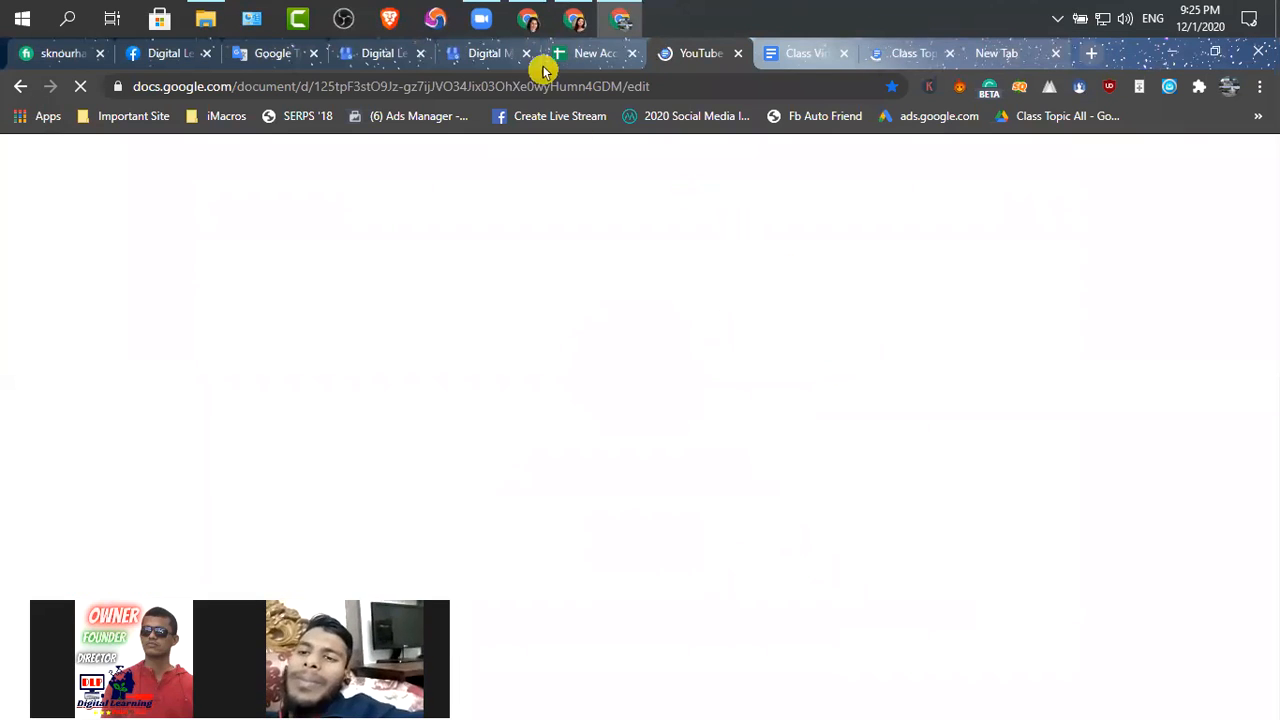
Return to the YouTube Studio upload and choose the A to Z YouTube Channel Bangla Part 11 mp4 from Collection (D:) for uploading
{"action": "left_click", "coordinate": [578, 22]}
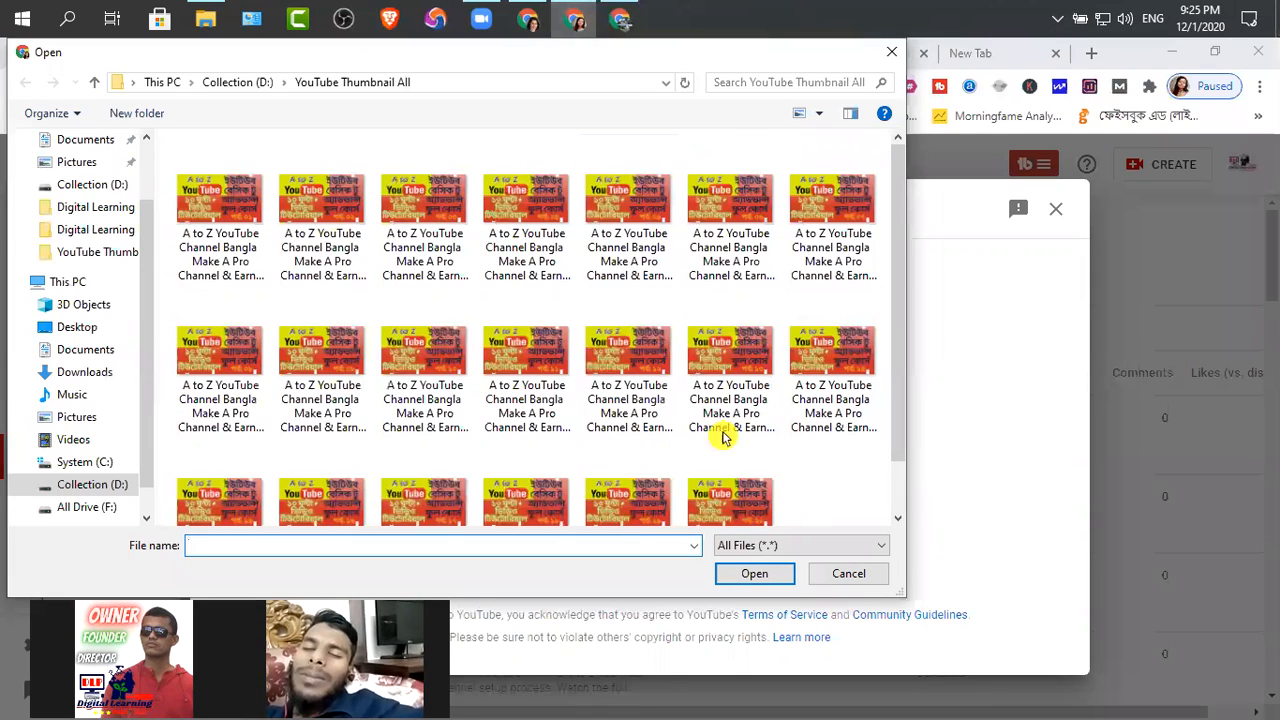
{"action": "double_click", "coordinate": [606, 289]}
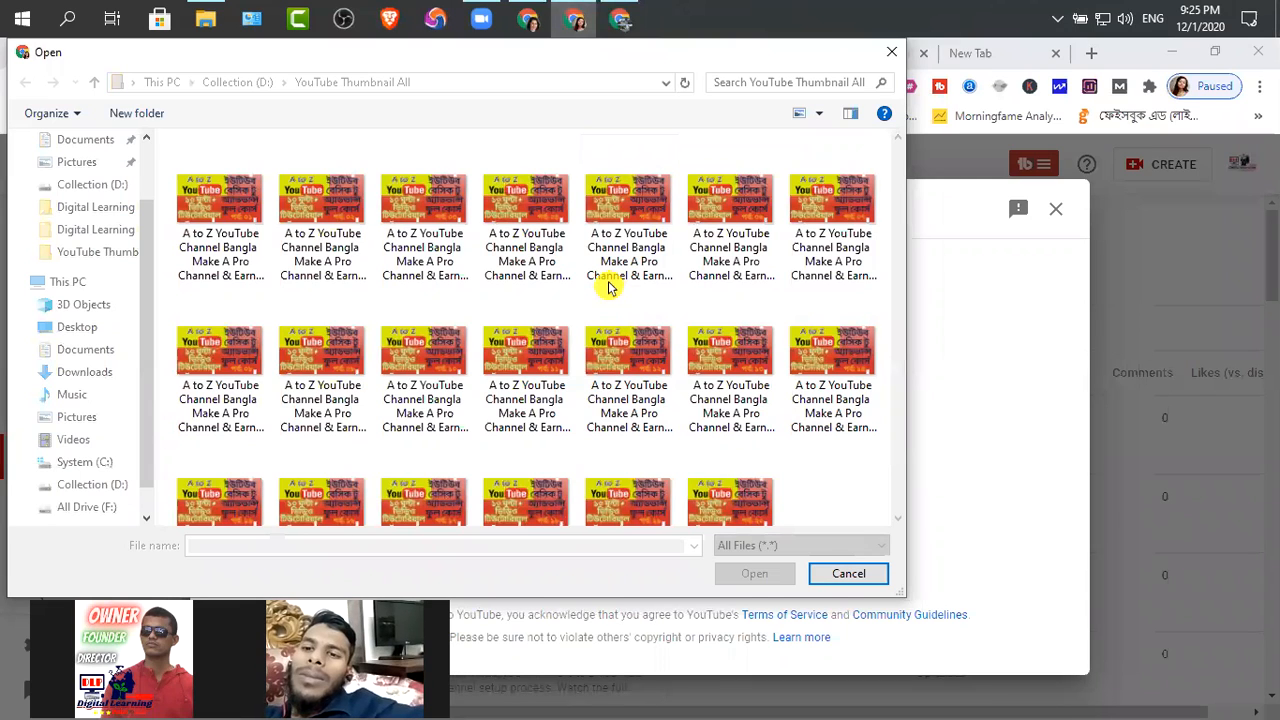
{"action": "left_click", "coordinate": [97, 86]}
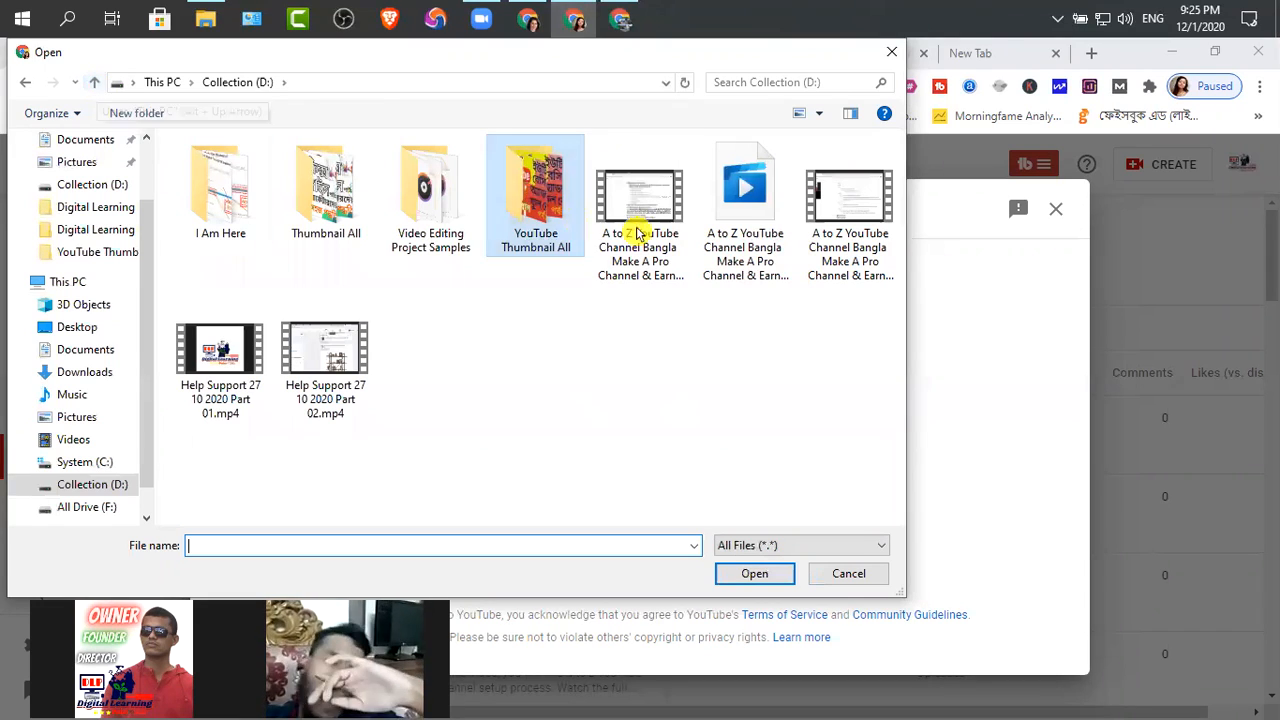
{"action": "left_click", "coordinate": [752, 265]}
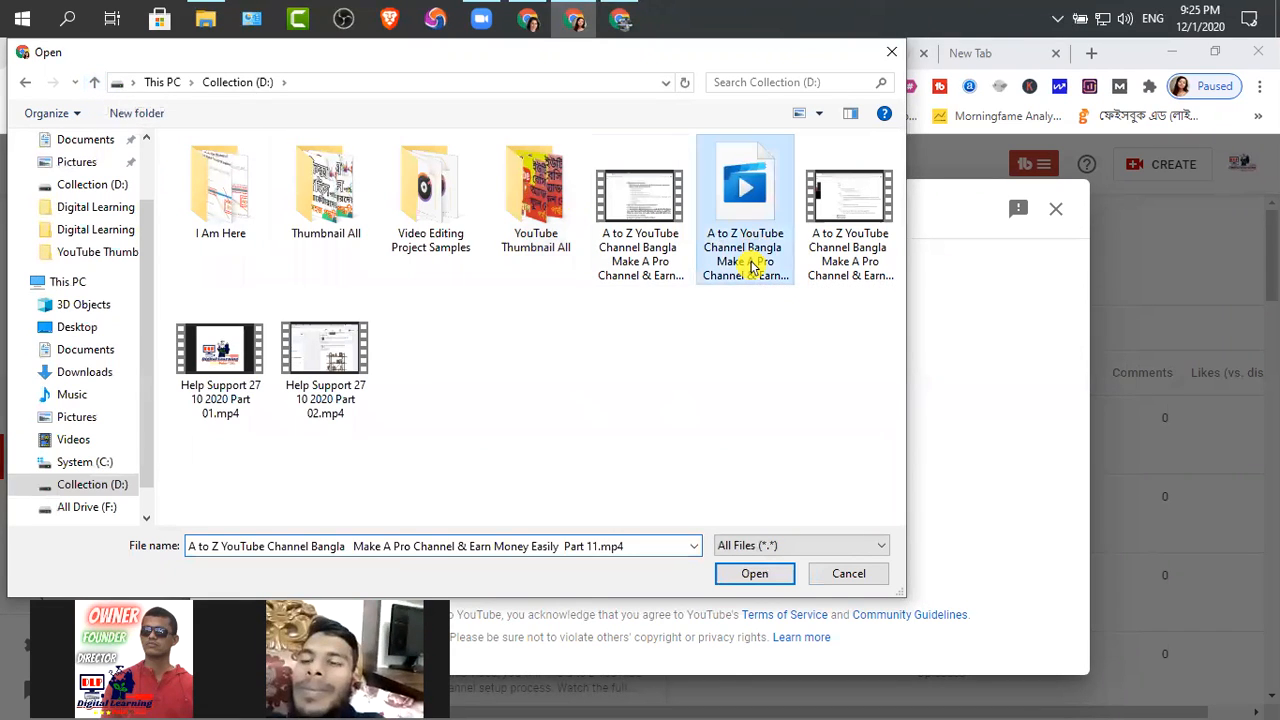
{"action": "left_click", "coordinate": [612, 553]}
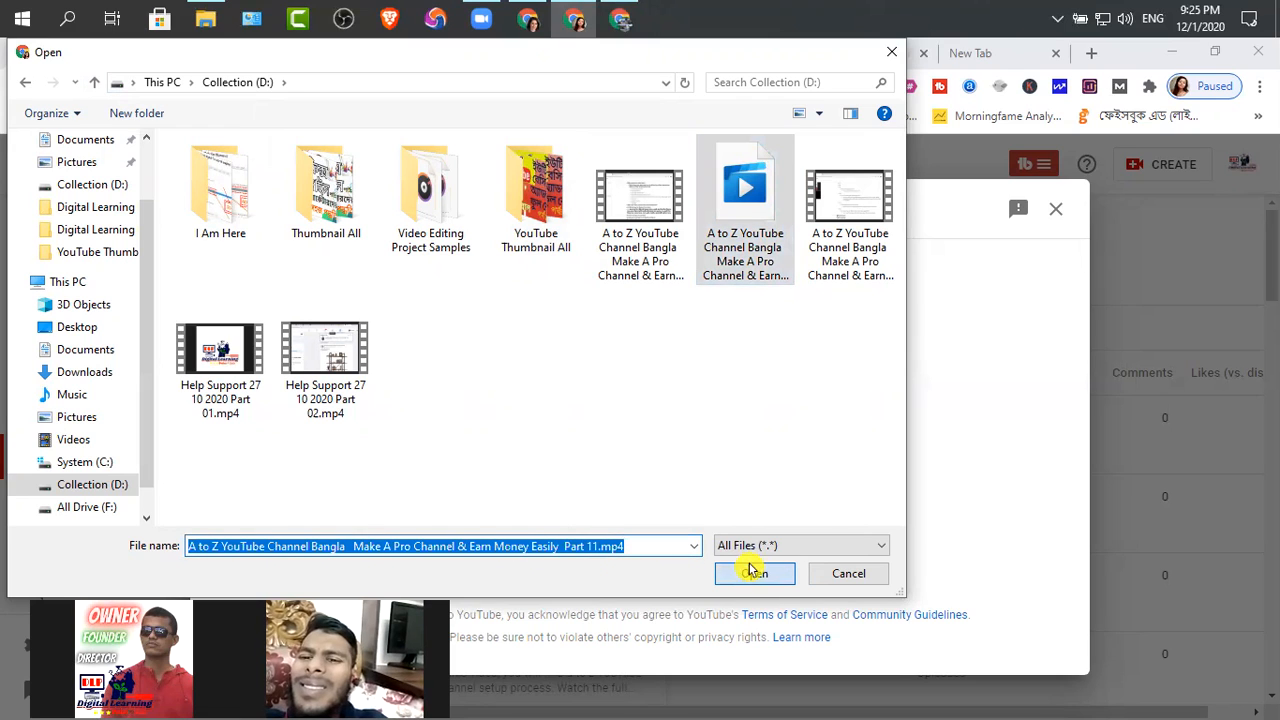
{"action": "key", "text": "Return"}
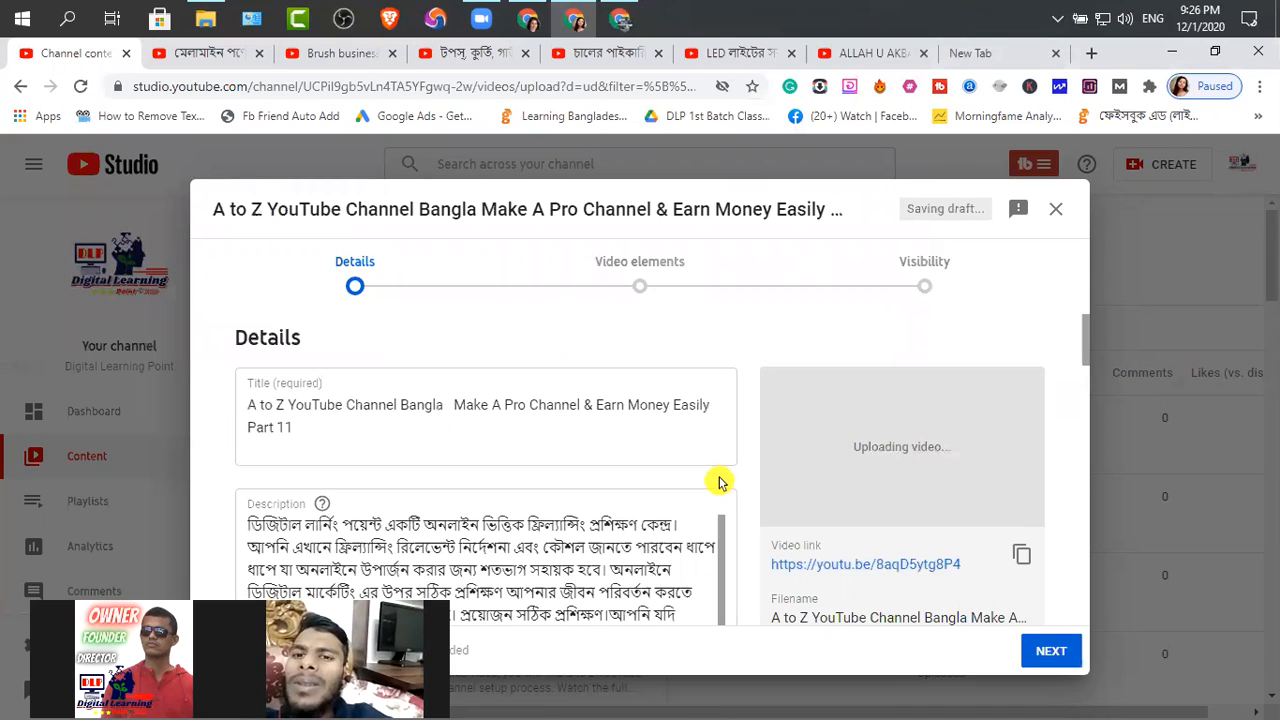
Edit the video title to read "A to Z YouTube Channel Bangla | Make A Pro Channel & Earn Money Easily | Part 11"
{"action": "triple_click", "coordinate": [565, 440]}
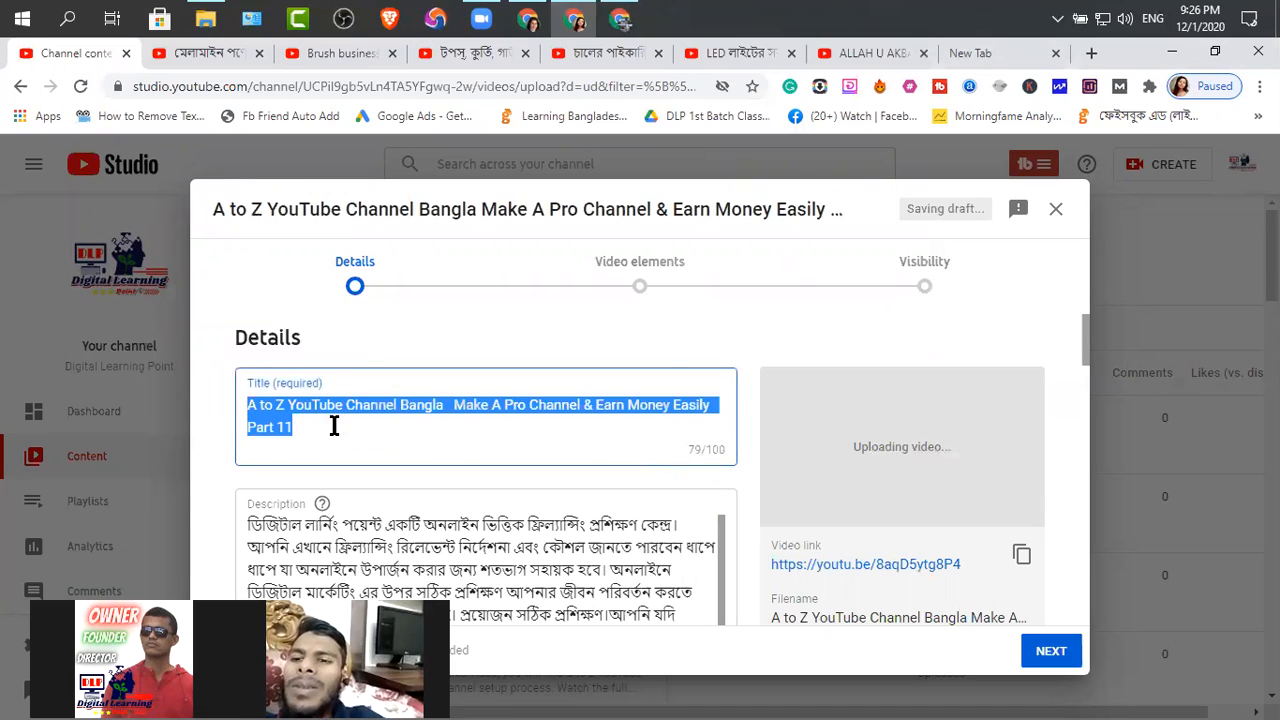
{"action": "left_click", "coordinate": [398, 428]}
{"action": "left_click", "coordinate": [448, 403]}
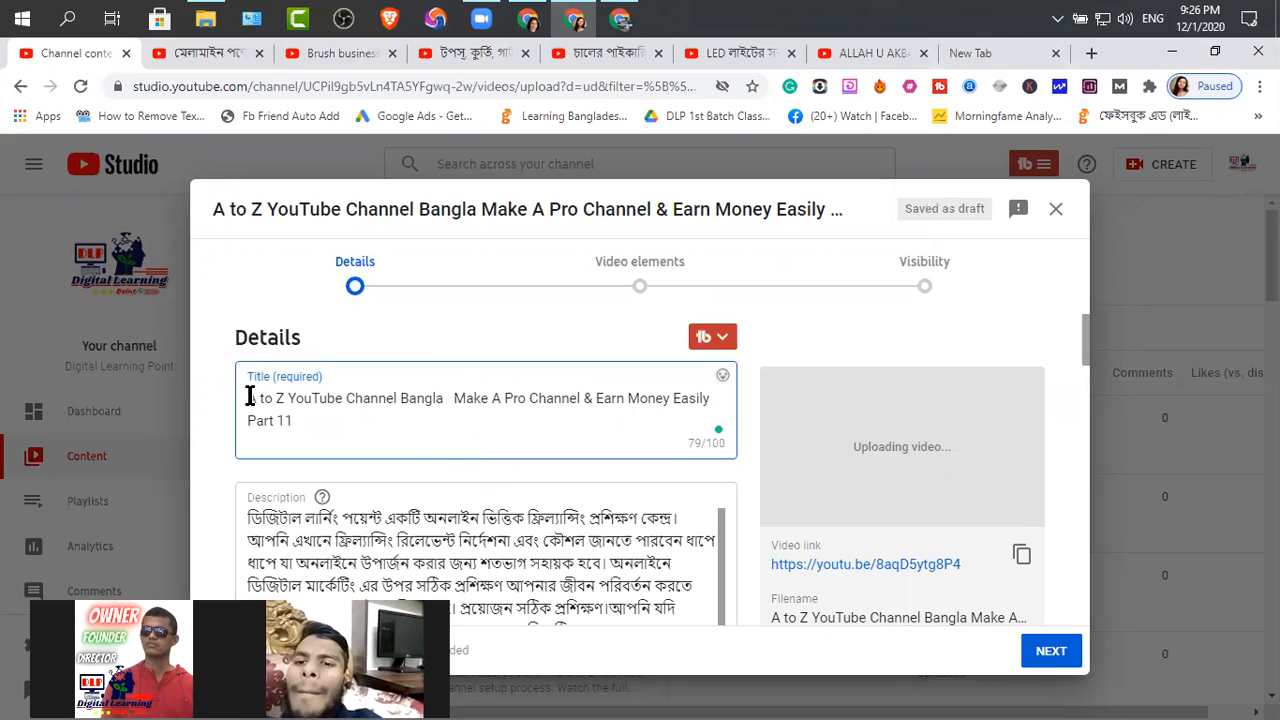
{"action": "left_click_drag", "start_coordinate": [249, 398], "coordinate": [651, 410]}
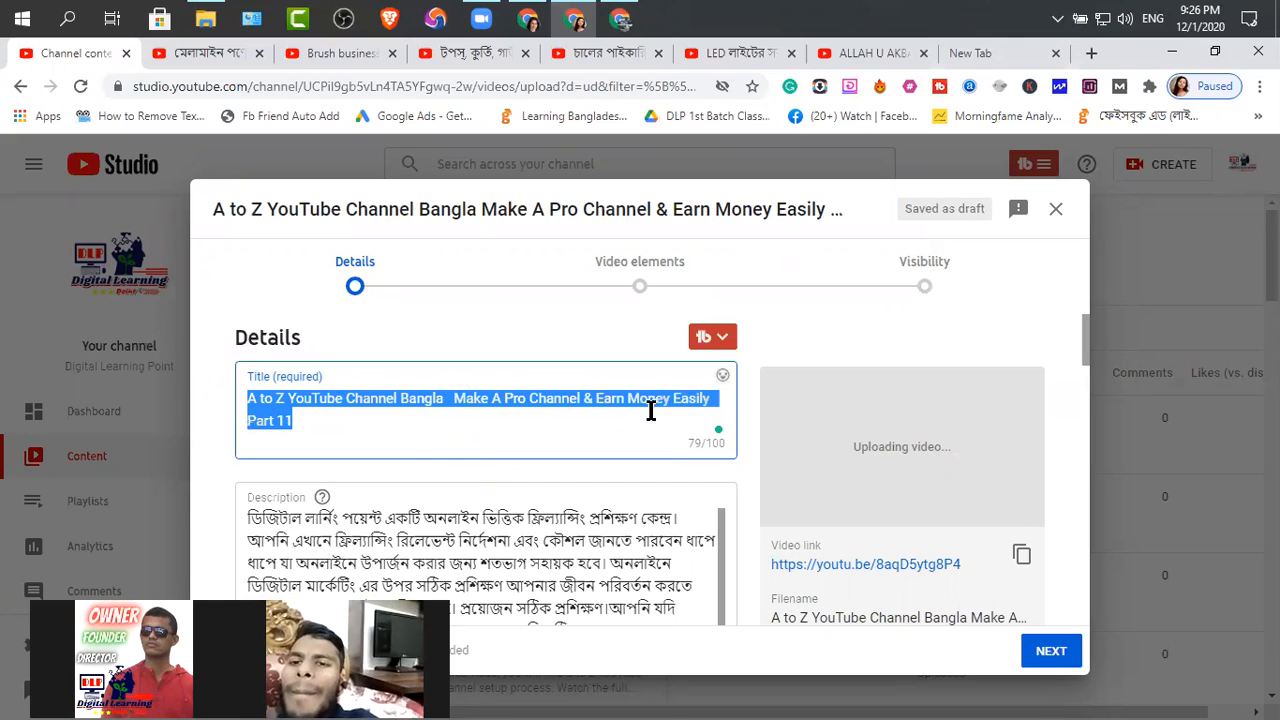
{"action": "left_click", "coordinate": [442, 452]}
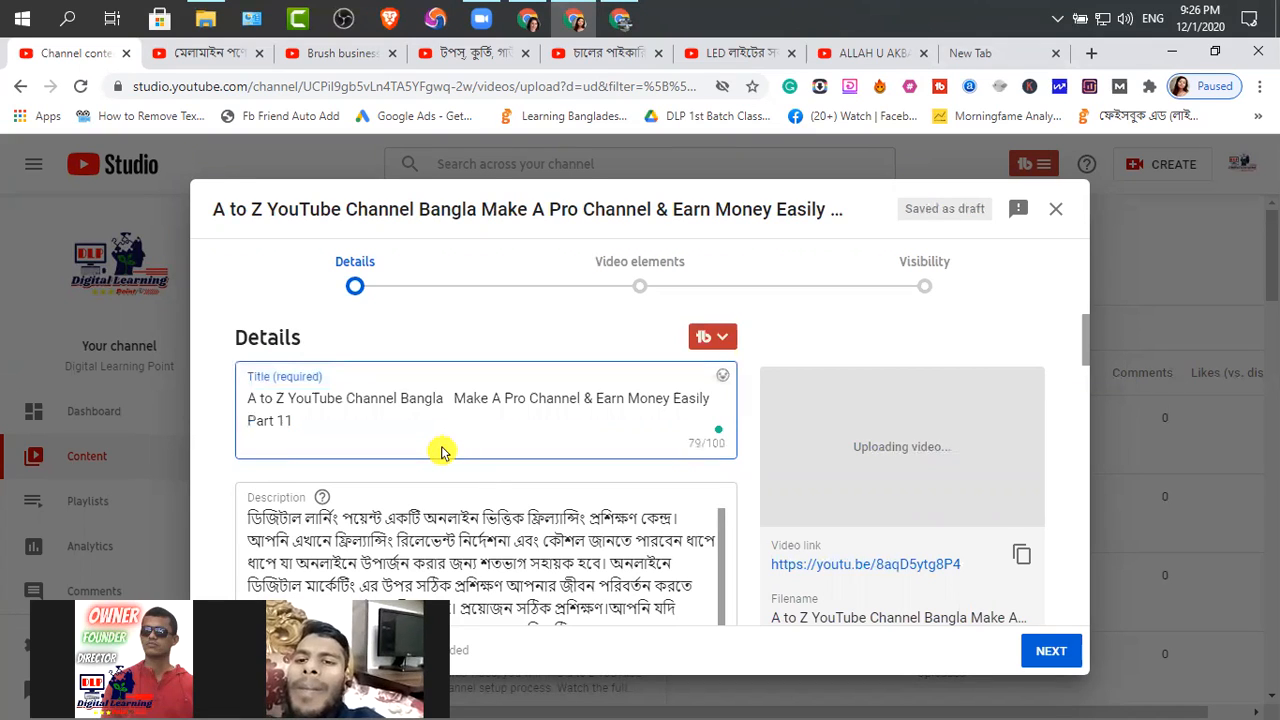
{"action": "type", "text": "|"}
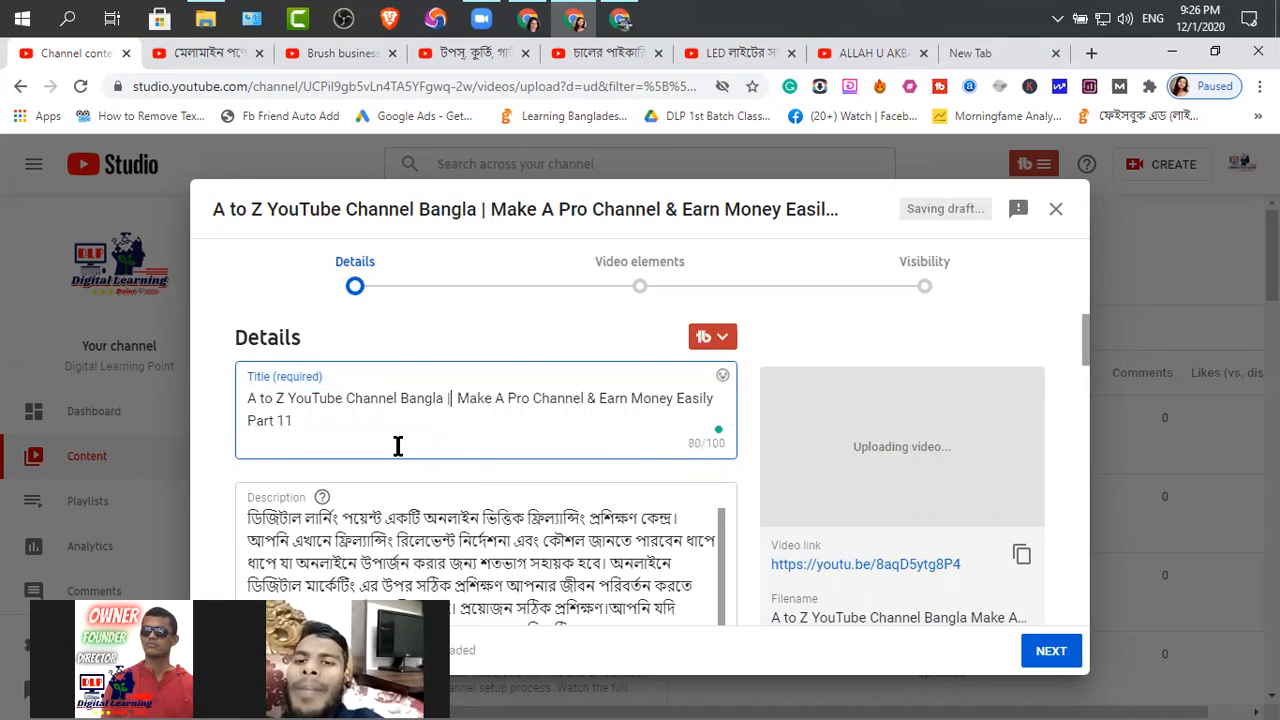
{"action": "key", "text": "BackSpace"}
{"action": "left_click", "coordinate": [247, 420]}
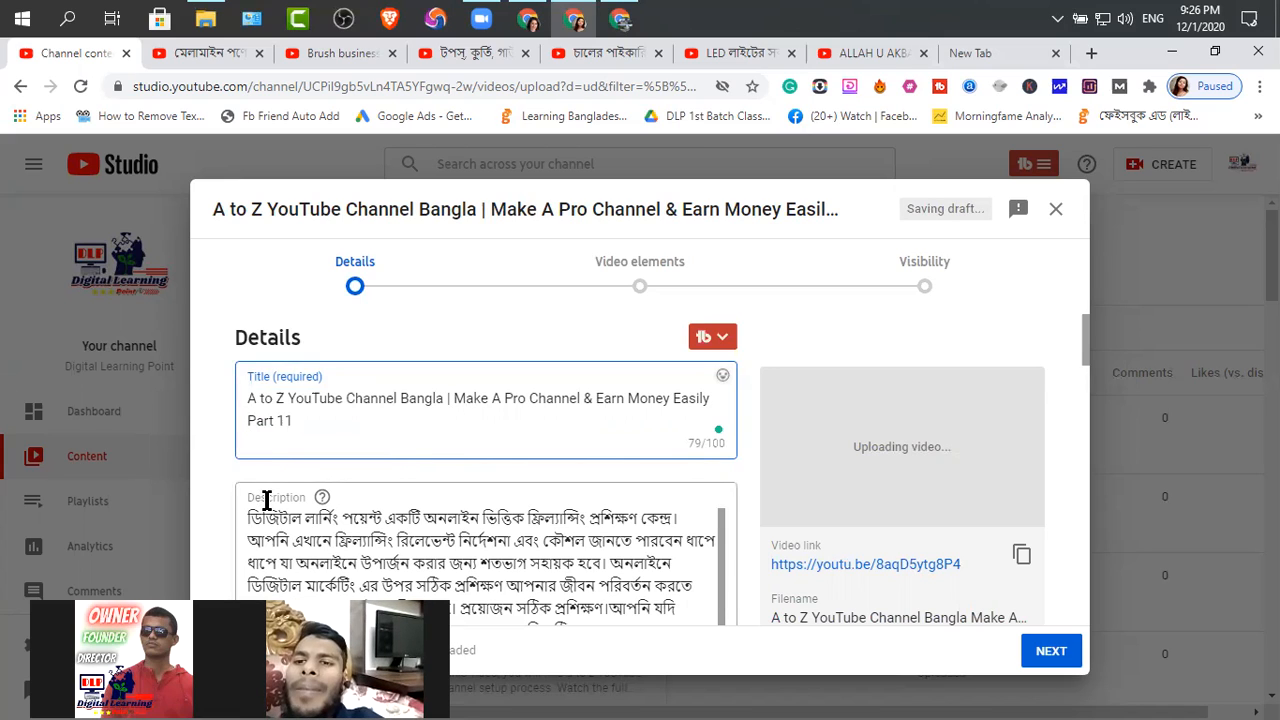
{"action": "type", "text": "|"}
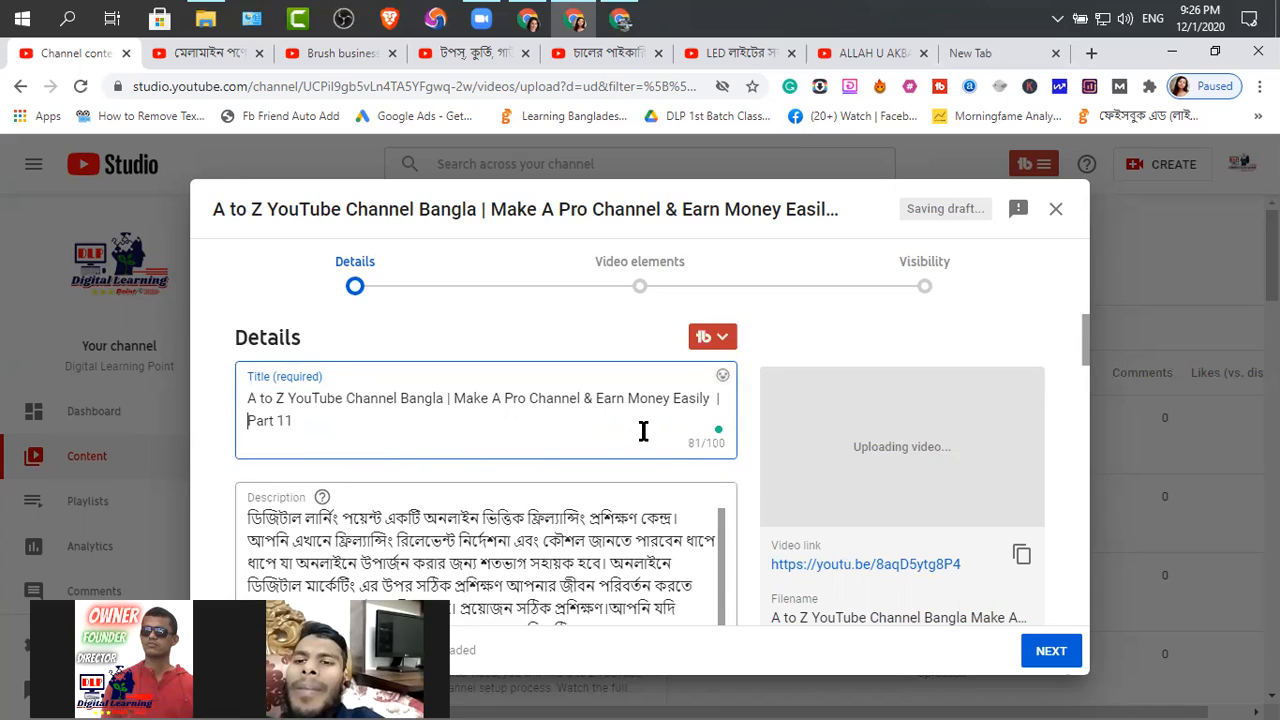
{"action": "key", "text": "Left"}
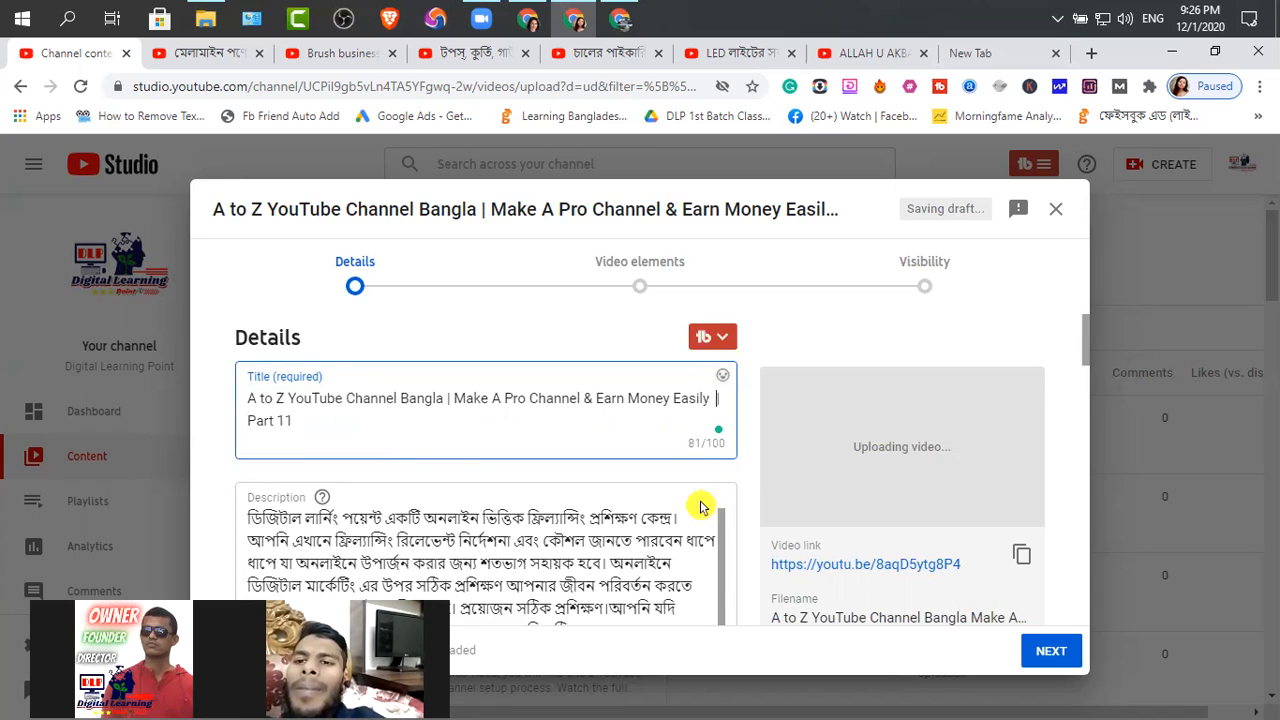
{"action": "key", "text": "BackSpace"}
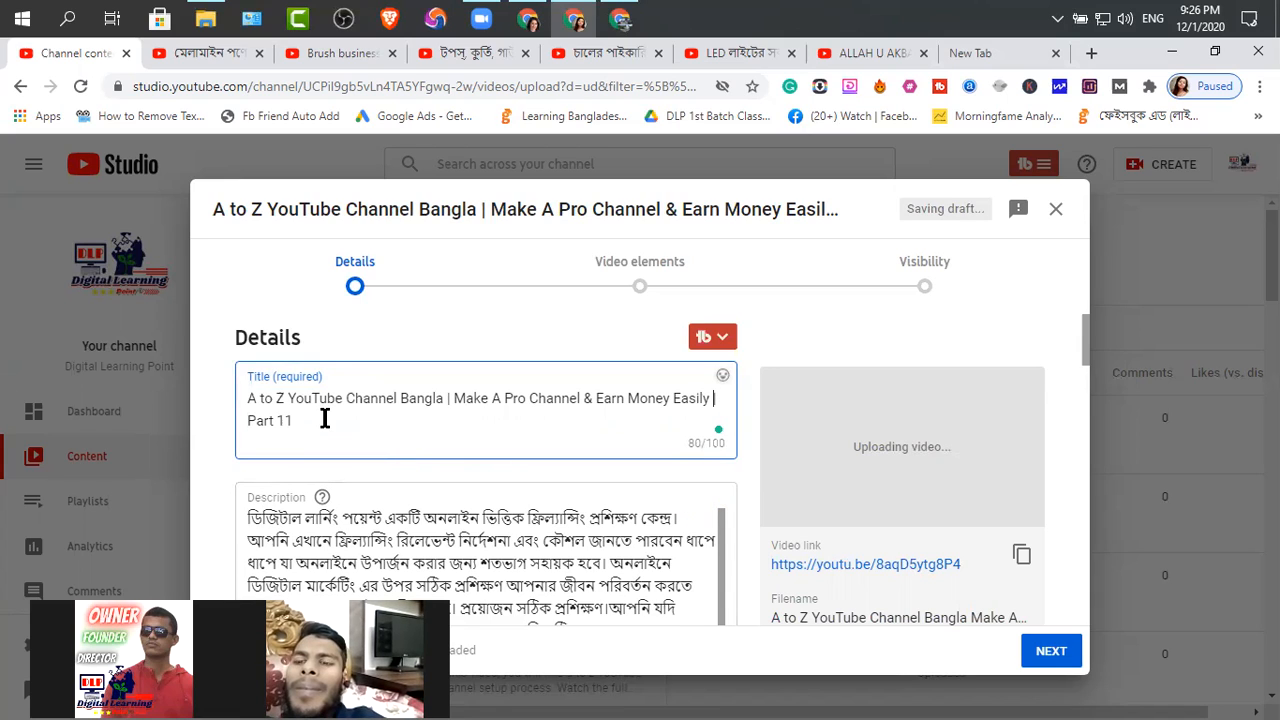
{"action": "left_click", "coordinate": [383, 430]}
{"action": "scroll", "coordinate": [251, 523], "scroll_direction": "down", "scroll_amount": 1}
{"action": "scroll", "coordinate": [253, 520], "scroll_direction": "up", "scroll_amount": 1}
{"action": "key", "text": "ctrl+a"}
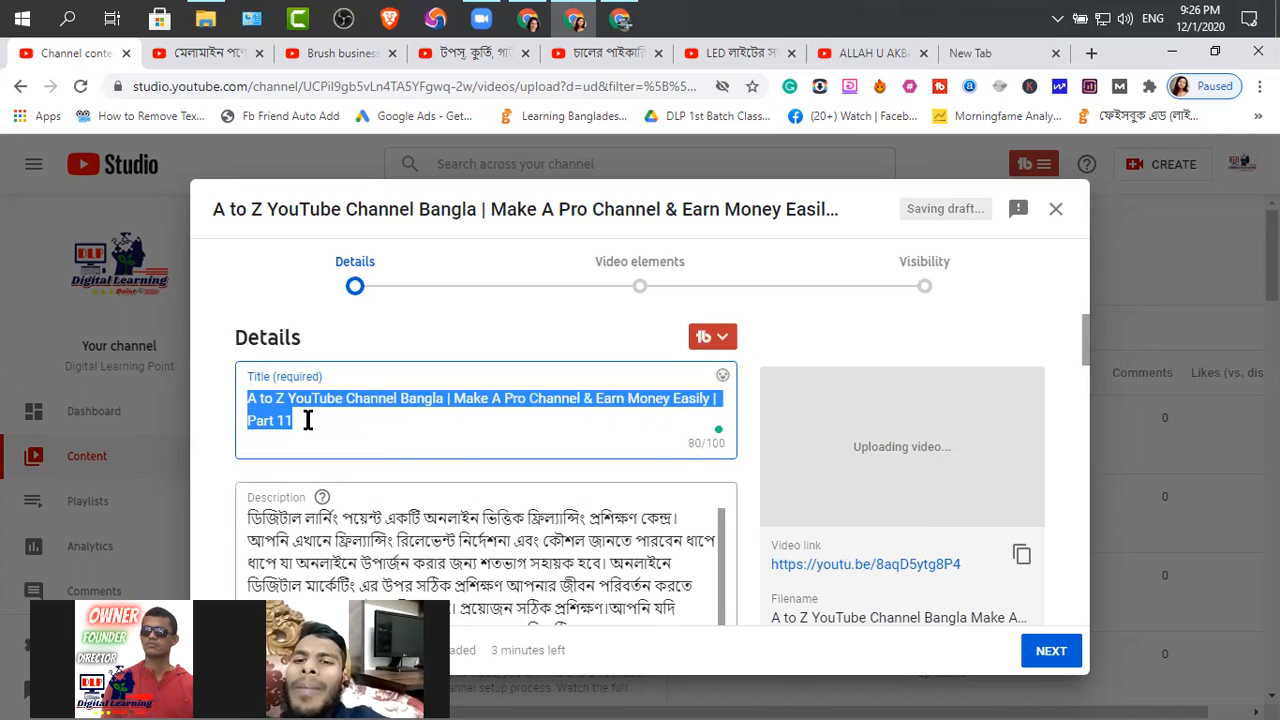
{"action": "key", "text": "Tab"}
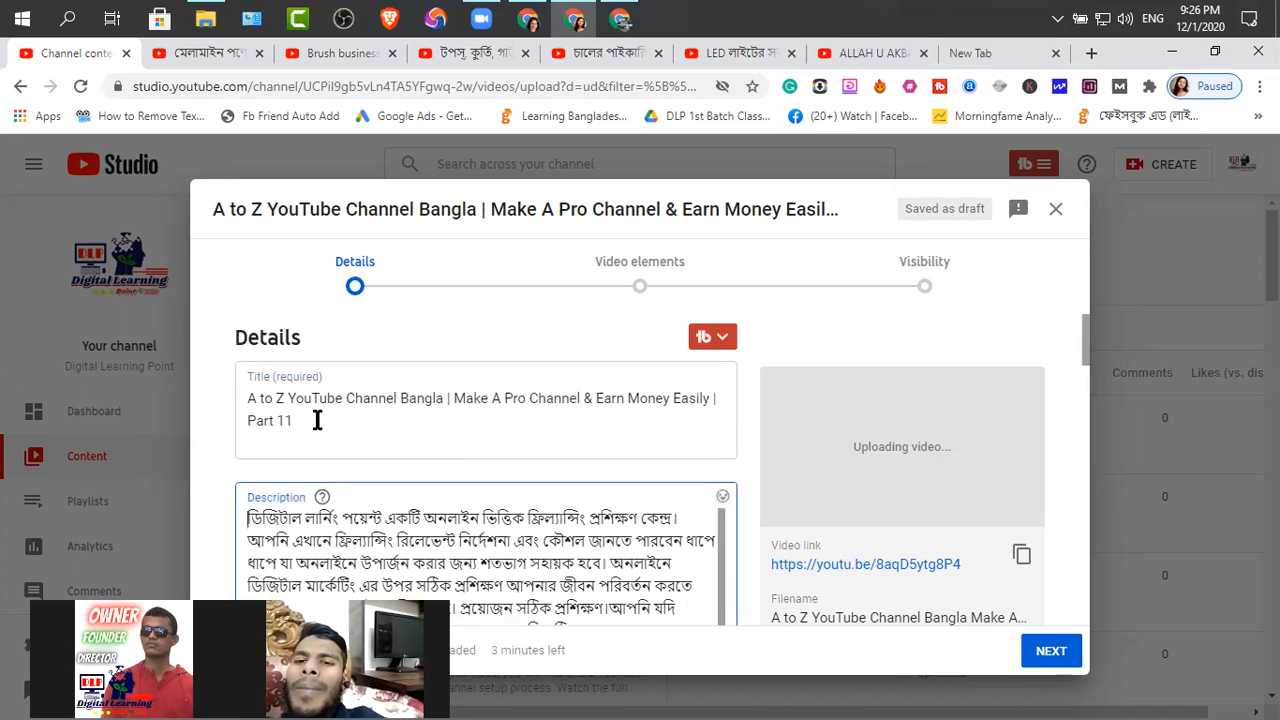
{"action": "left_click_drag", "start_coordinate": [317, 420], "coordinate": [256, 420]}
{"action": "key", "text": "ctrl+a"}
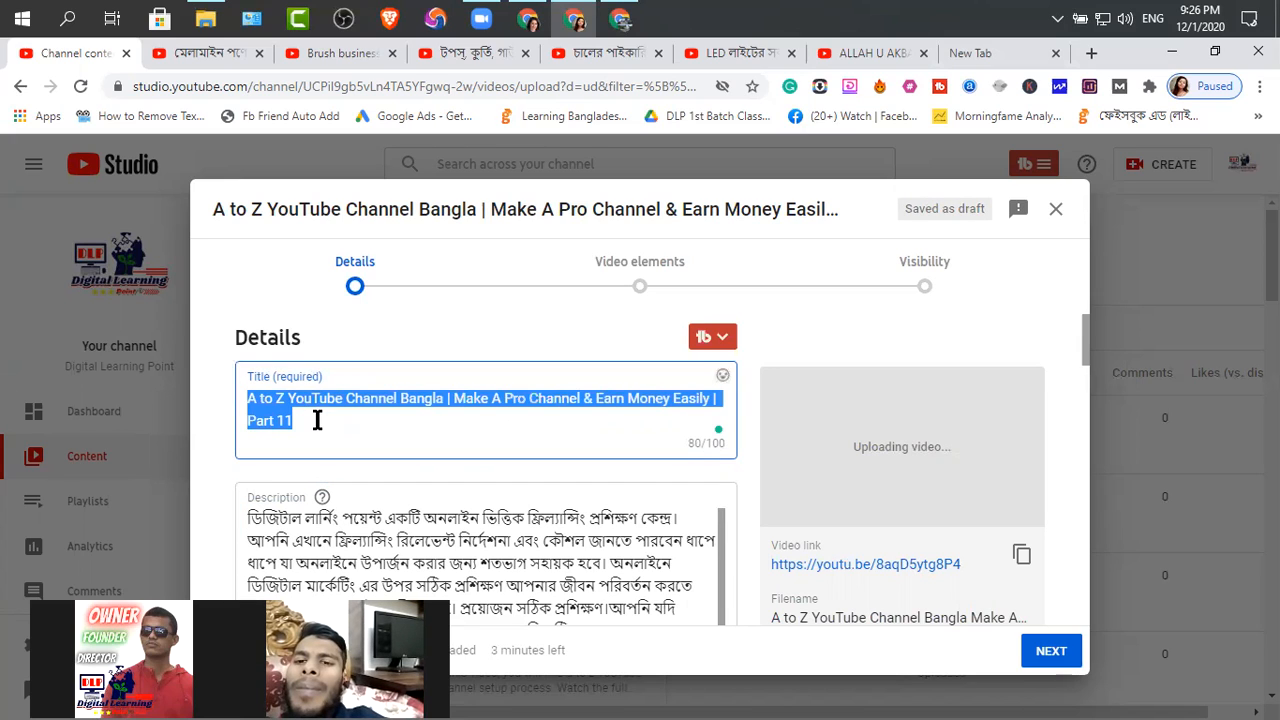
{"action": "left_click", "coordinate": [317, 420]}
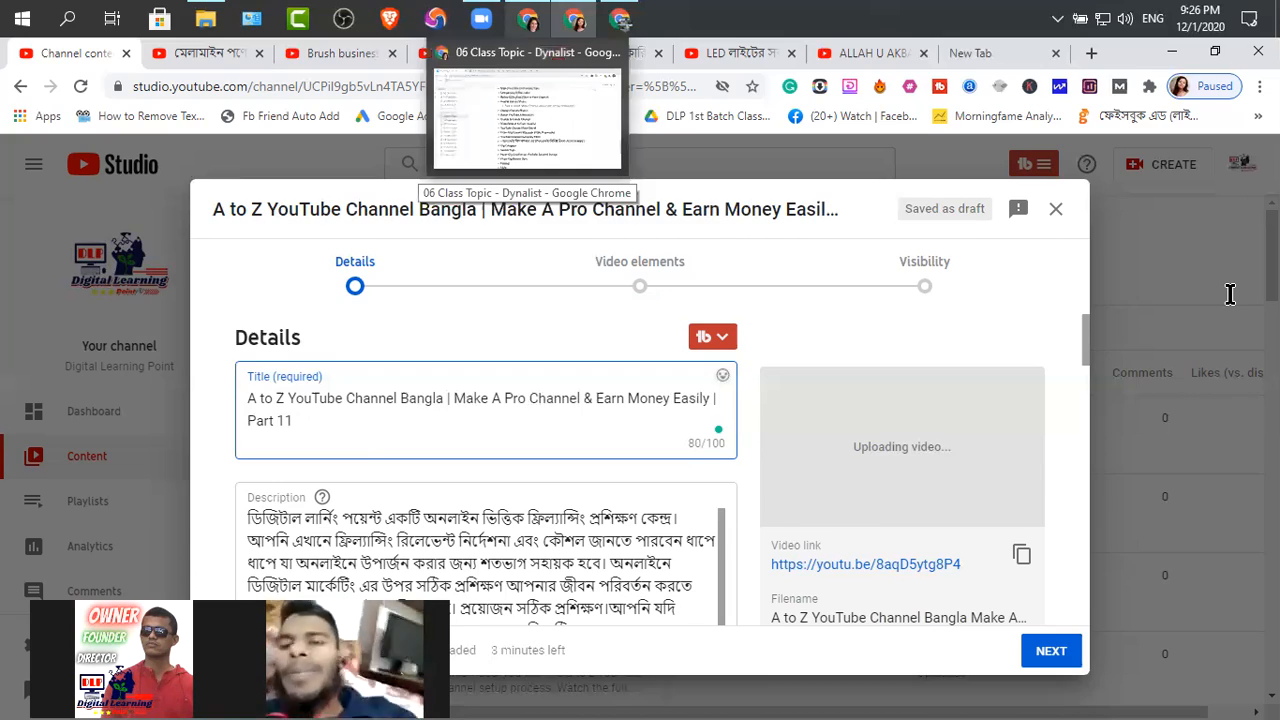
Switch to the YouTube Website | Info Description document and copy the A to Z YouTube Channel Bangla paragraph starting "In this video, you will find"
{"action": "key", "text": "alt+Tab"}
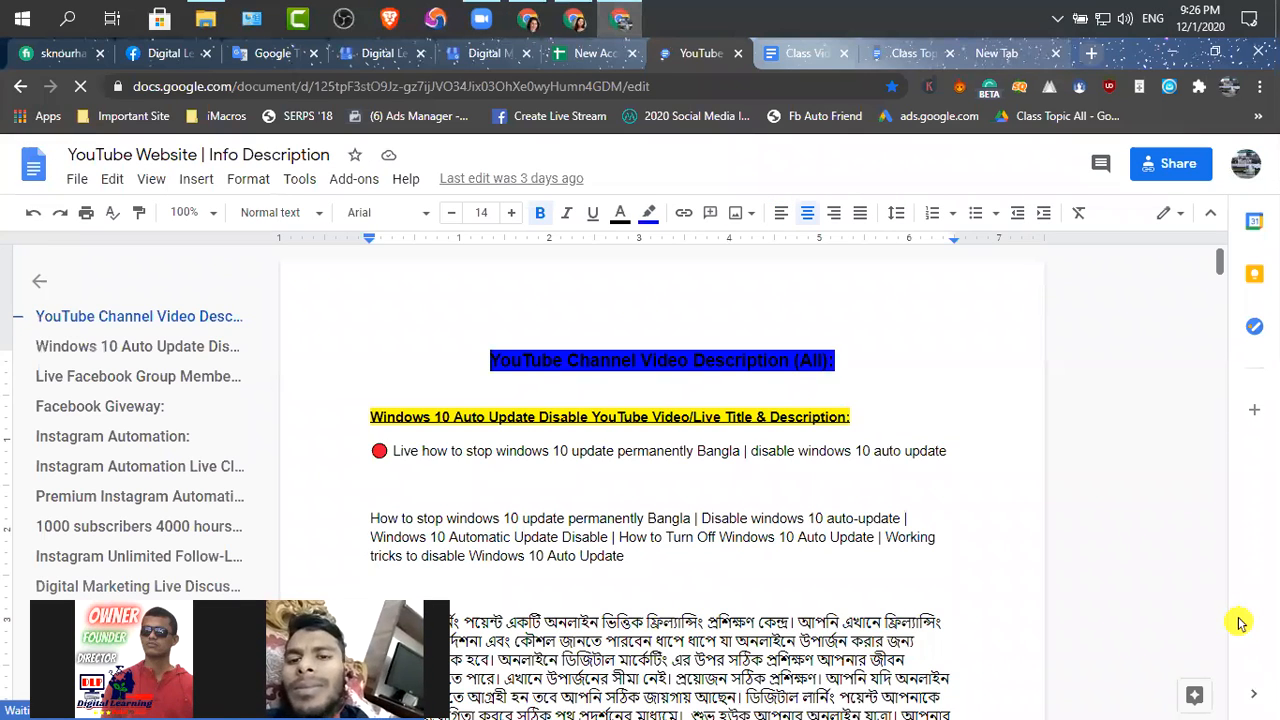
{"action": "left_click_drag", "start_coordinate": [1239, 620], "coordinate": [1250, 706]}
{"action": "scroll", "coordinate": [698, 631], "scroll_direction": "down", "scroll_amount": 6}
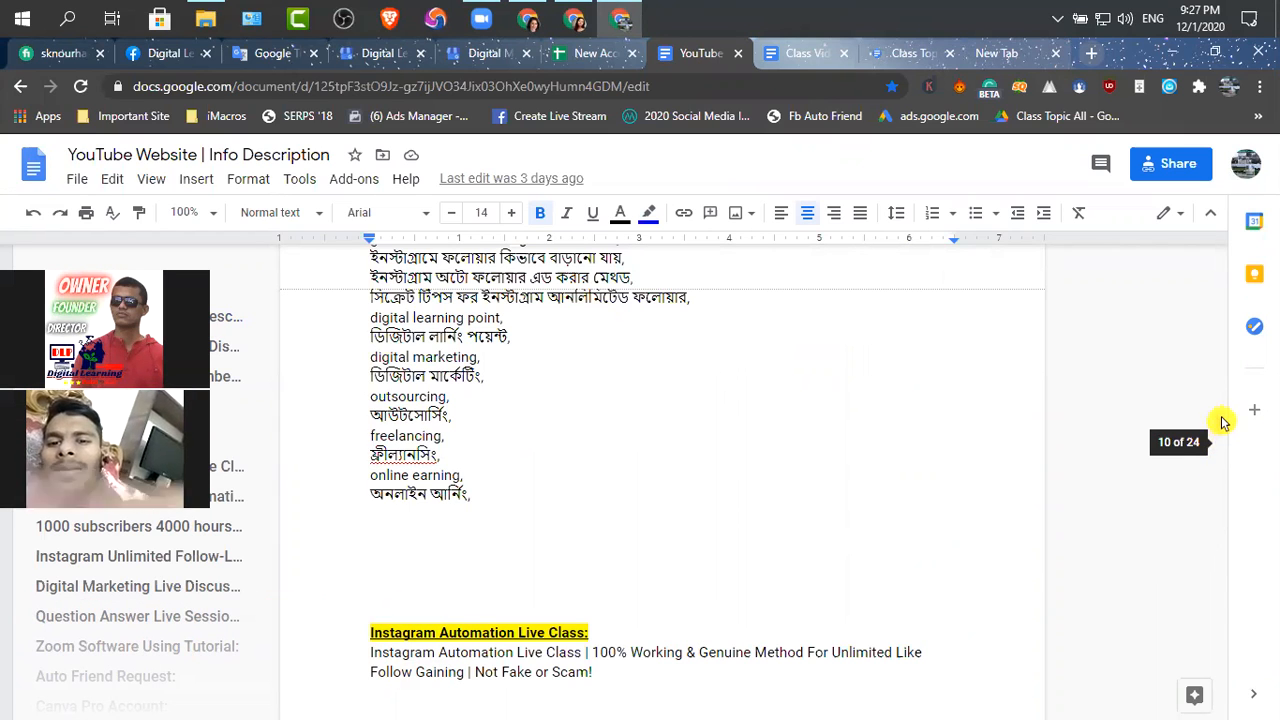
{"action": "left_click_drag", "start_coordinate": [1226, 603], "coordinate": [1237, 708]}
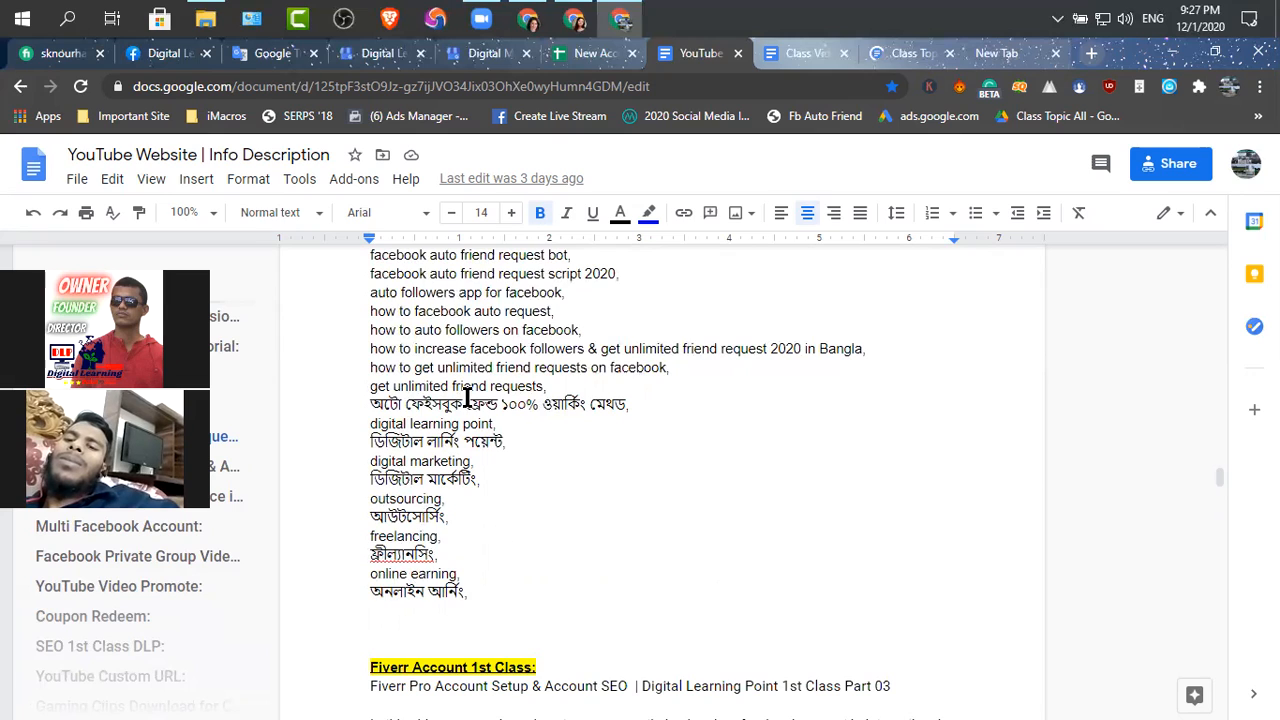
{"action": "left_click", "coordinate": [500, 592]}
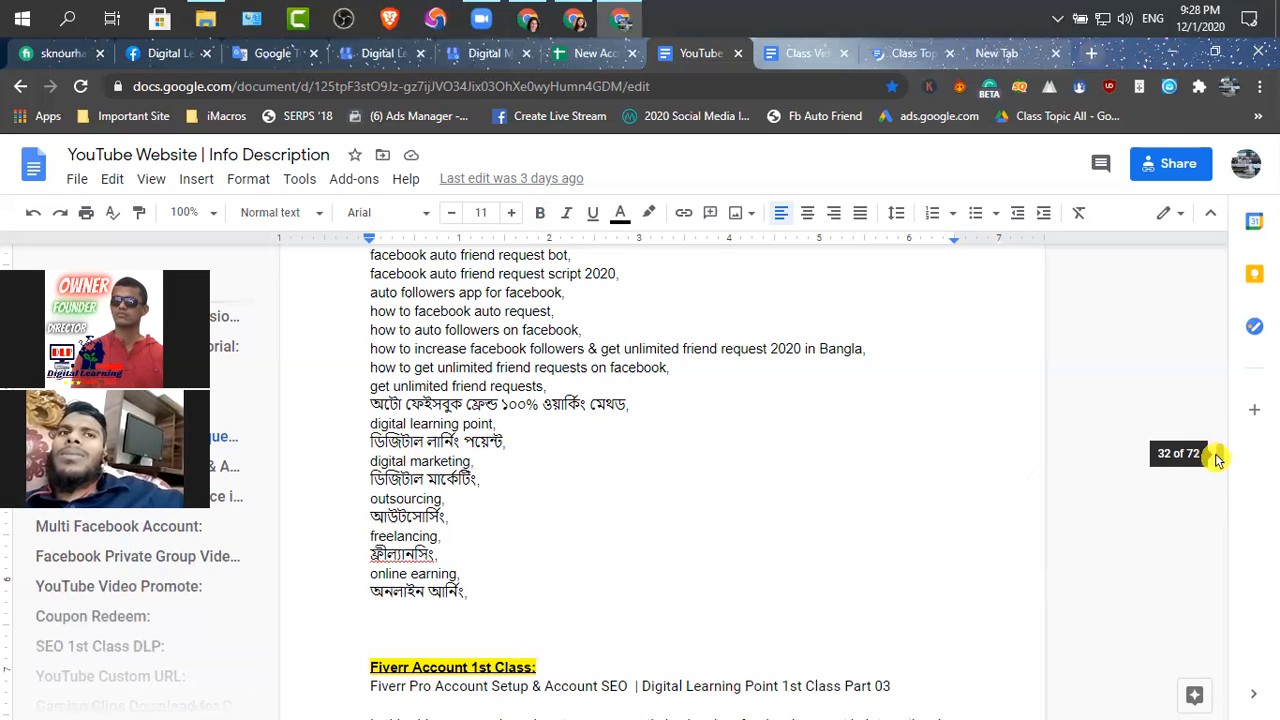
{"action": "left_click_drag", "start_coordinate": [1216, 481], "coordinate": [1214, 611]}
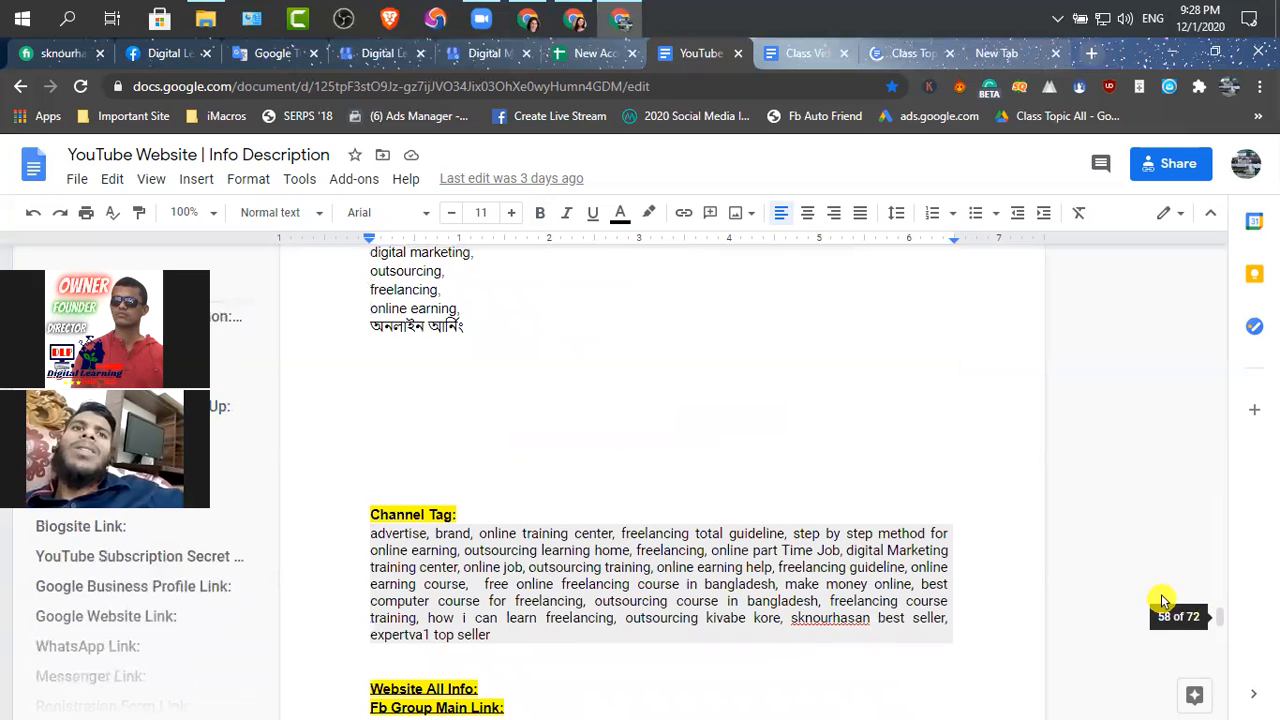
{"action": "scroll", "coordinate": [1127, 585], "scroll_direction": "up", "scroll_amount": 2}
{"action": "scroll", "coordinate": [1125, 585], "scroll_direction": "up", "scroll_amount": 5}
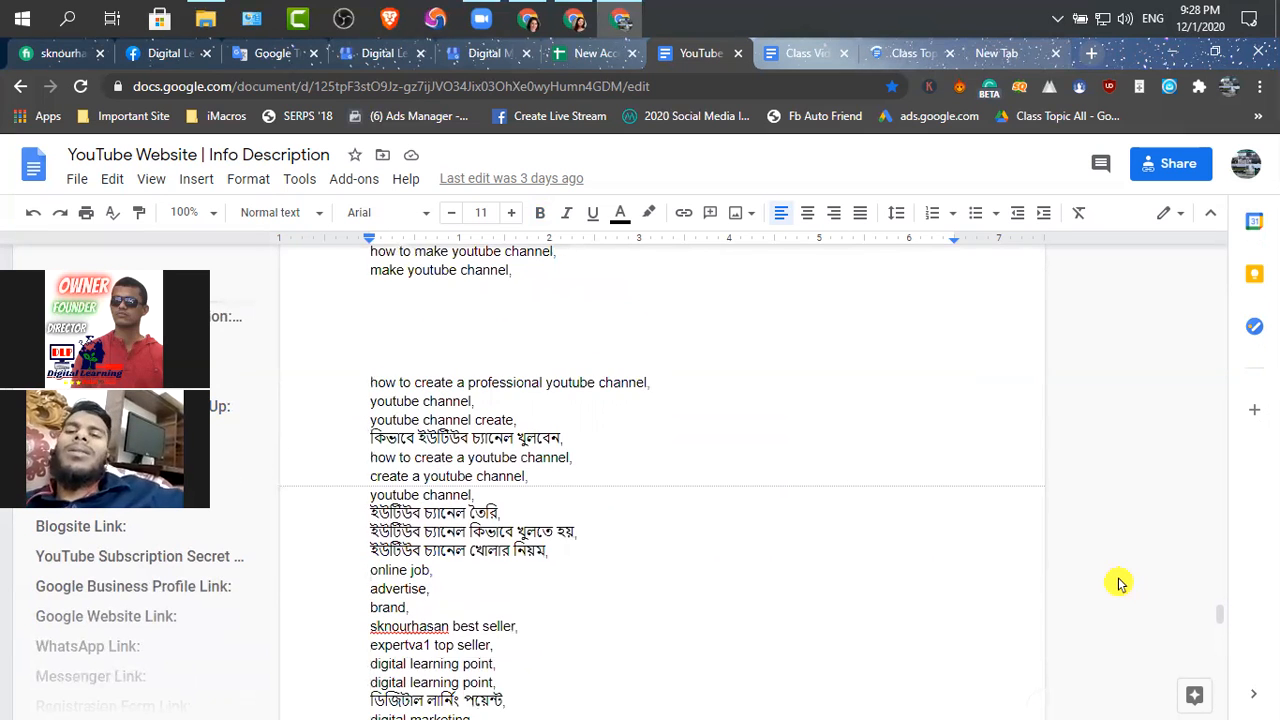
{"action": "scroll", "coordinate": [1120, 584], "scroll_direction": "up", "scroll_amount": 5}
{"action": "scroll", "coordinate": [1110, 578], "scroll_direction": "up", "scroll_amount": 1}
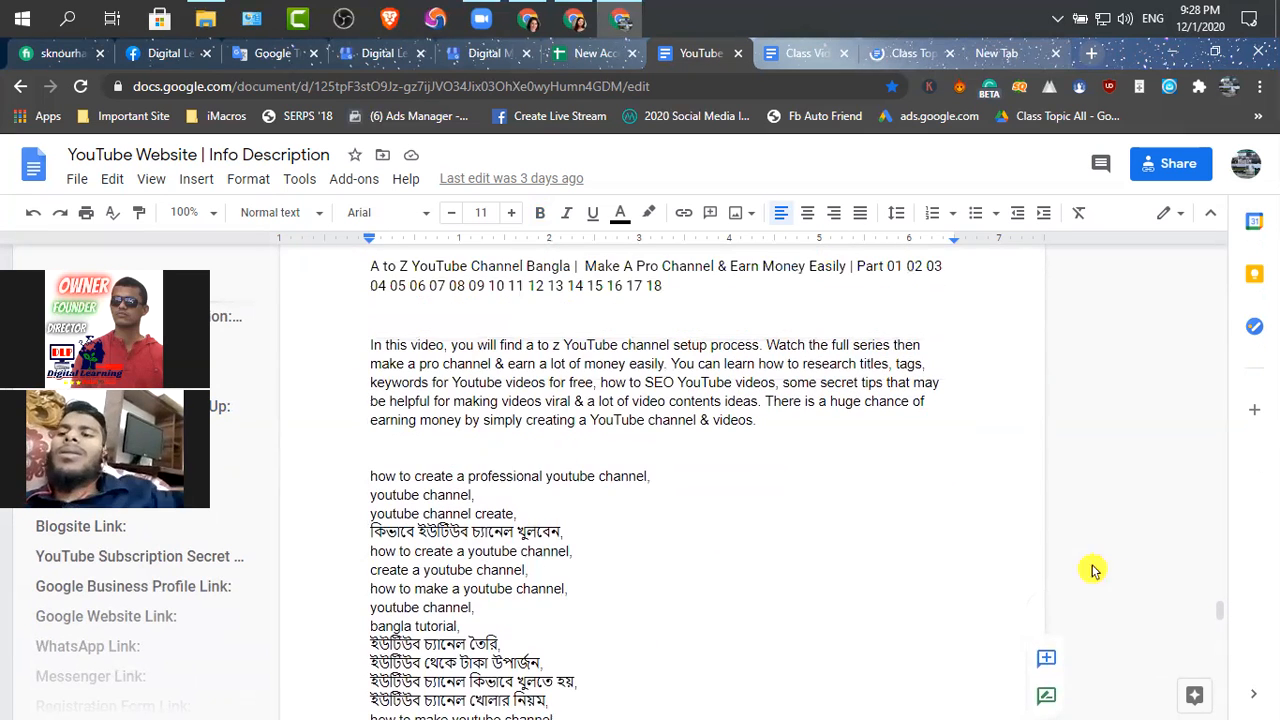
{"action": "left_click_drag", "start_coordinate": [760, 423], "coordinate": [363, 341]}
{"action": "key", "text": "ctrl+c"}
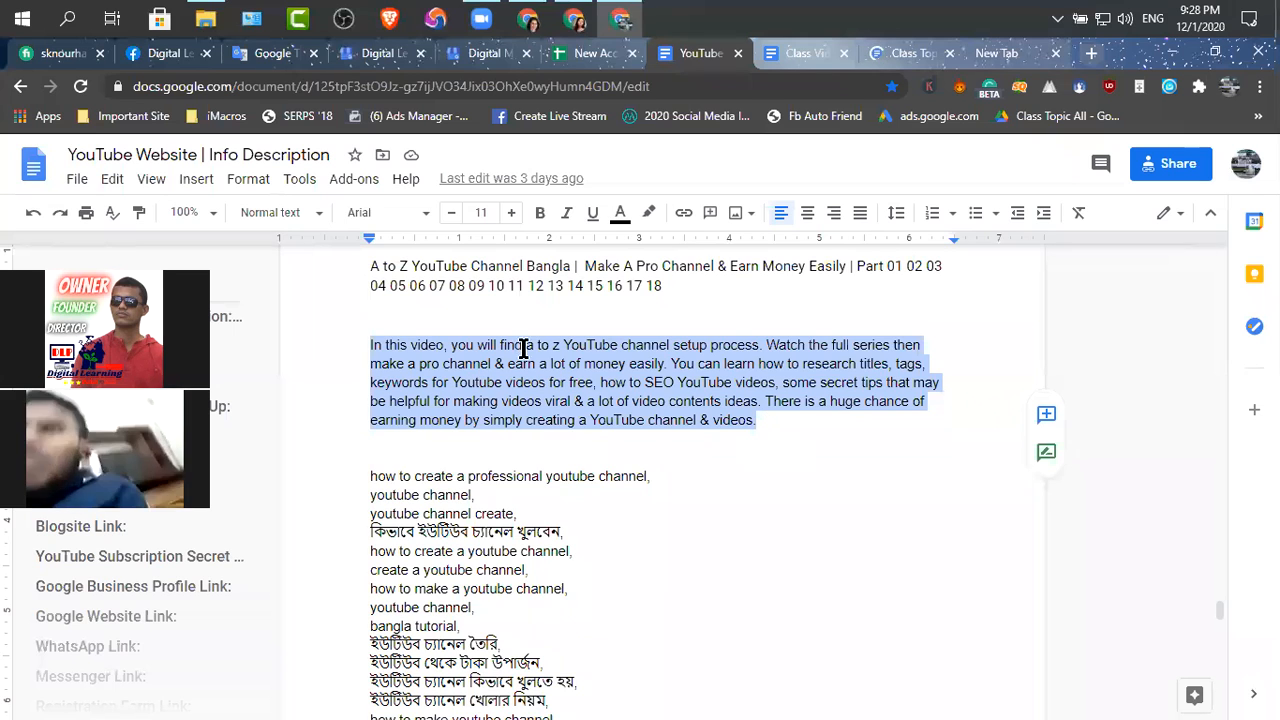
Return to YouTube Studio and paste the copied paragraph at the start of the video description, separated from the existing Bangla text by blank space
{"action": "mouse_move", "coordinate": [594, 33]}
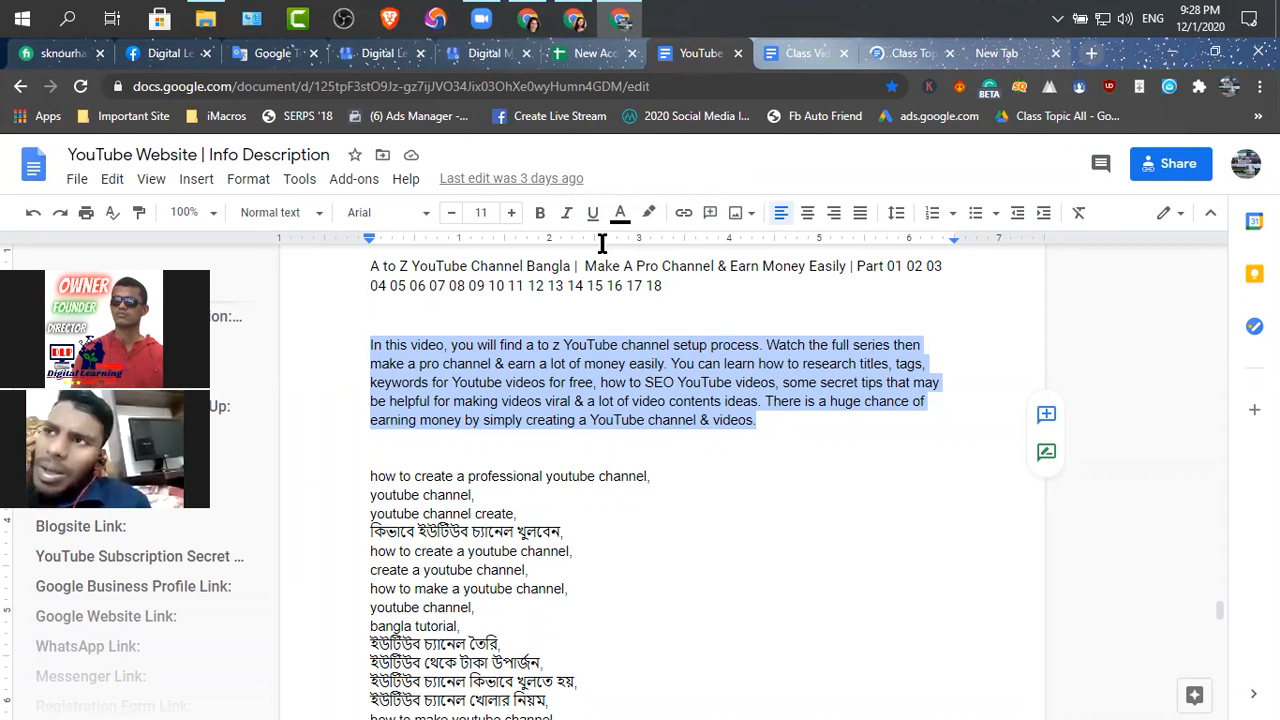
{"action": "left_click", "coordinate": [584, 22]}
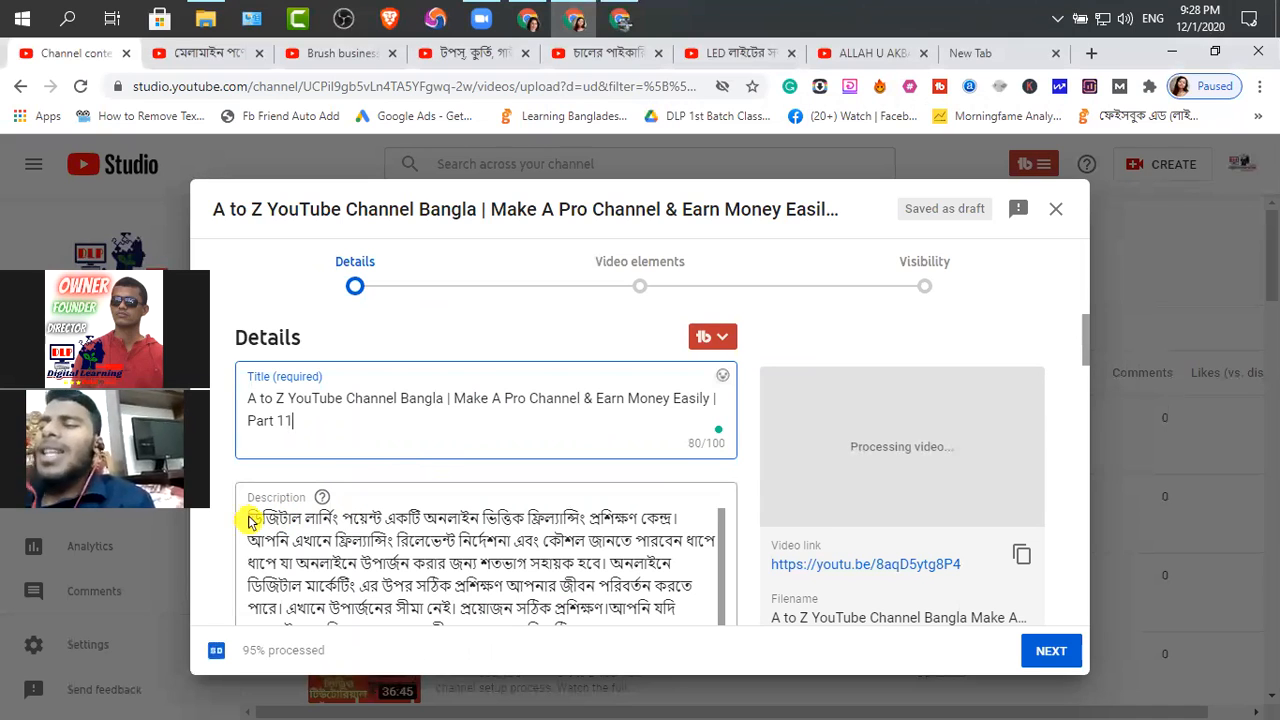
{"action": "scroll", "coordinate": [786, 414], "scroll_direction": "down", "scroll_amount": 2}
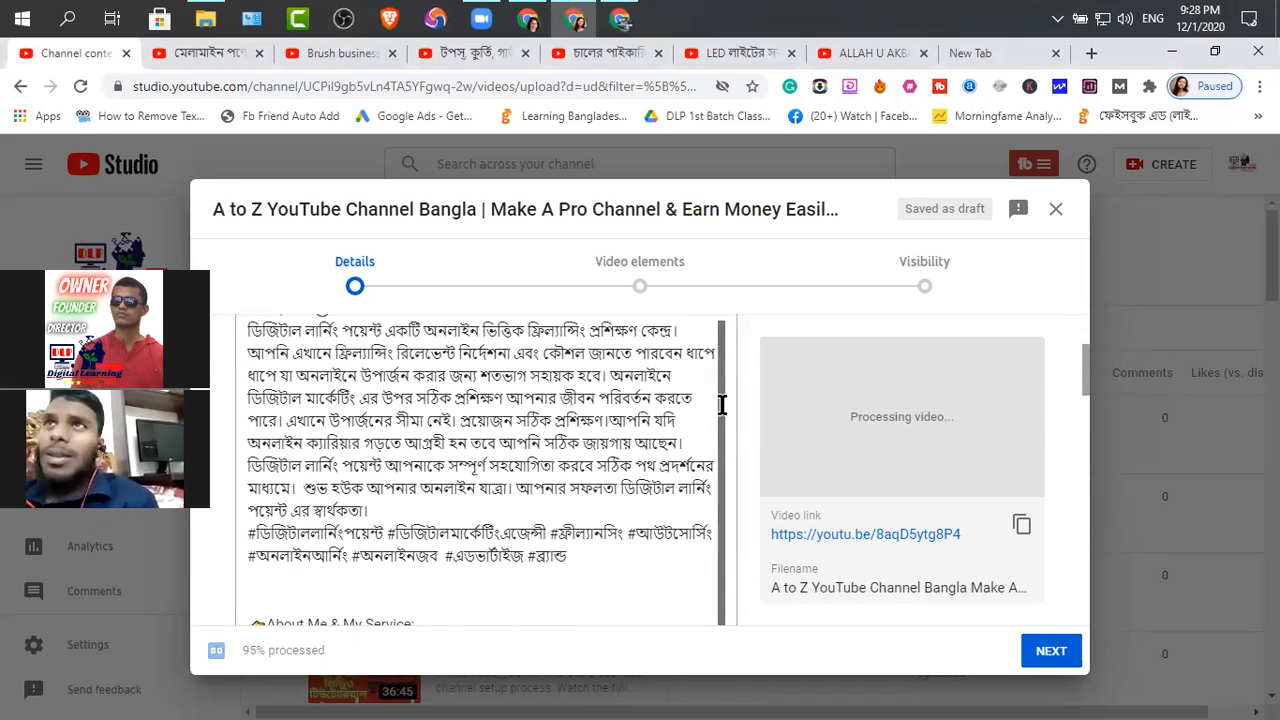
{"action": "left_click_drag", "start_coordinate": [723, 461], "coordinate": [757, 328]}
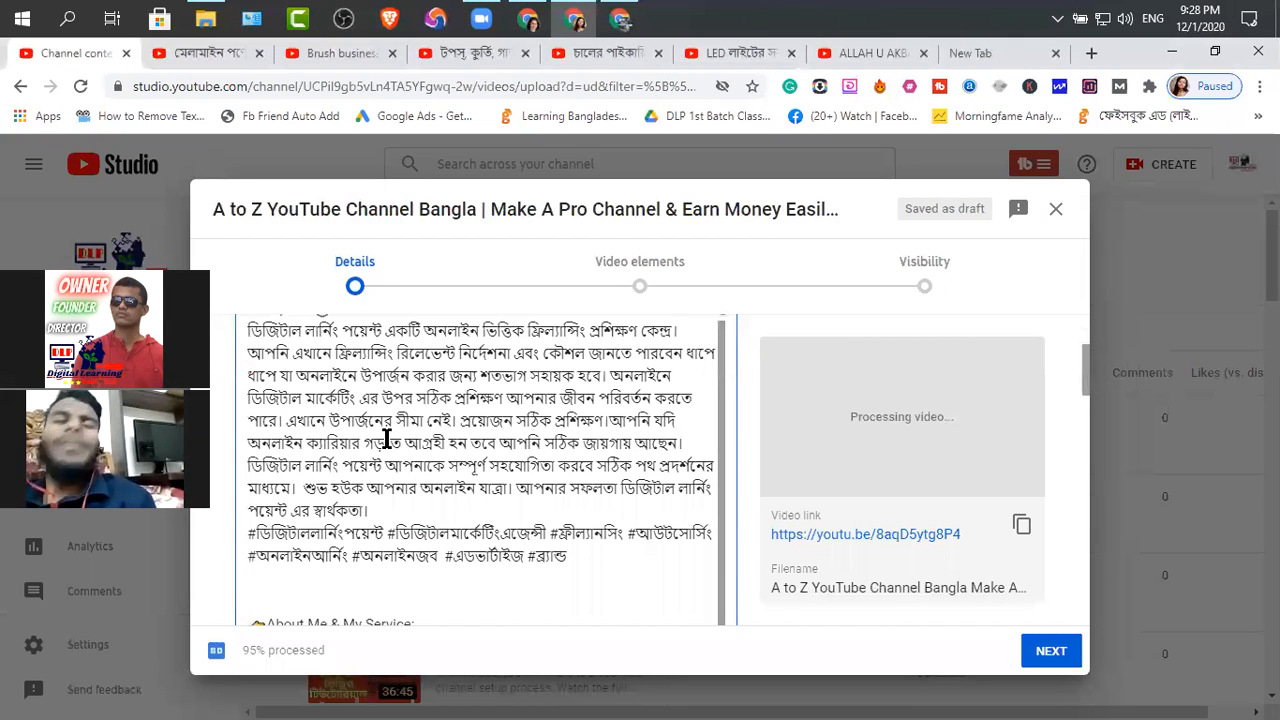
{"action": "scroll", "coordinate": [340, 455], "scroll_direction": "up", "scroll_amount": 3}
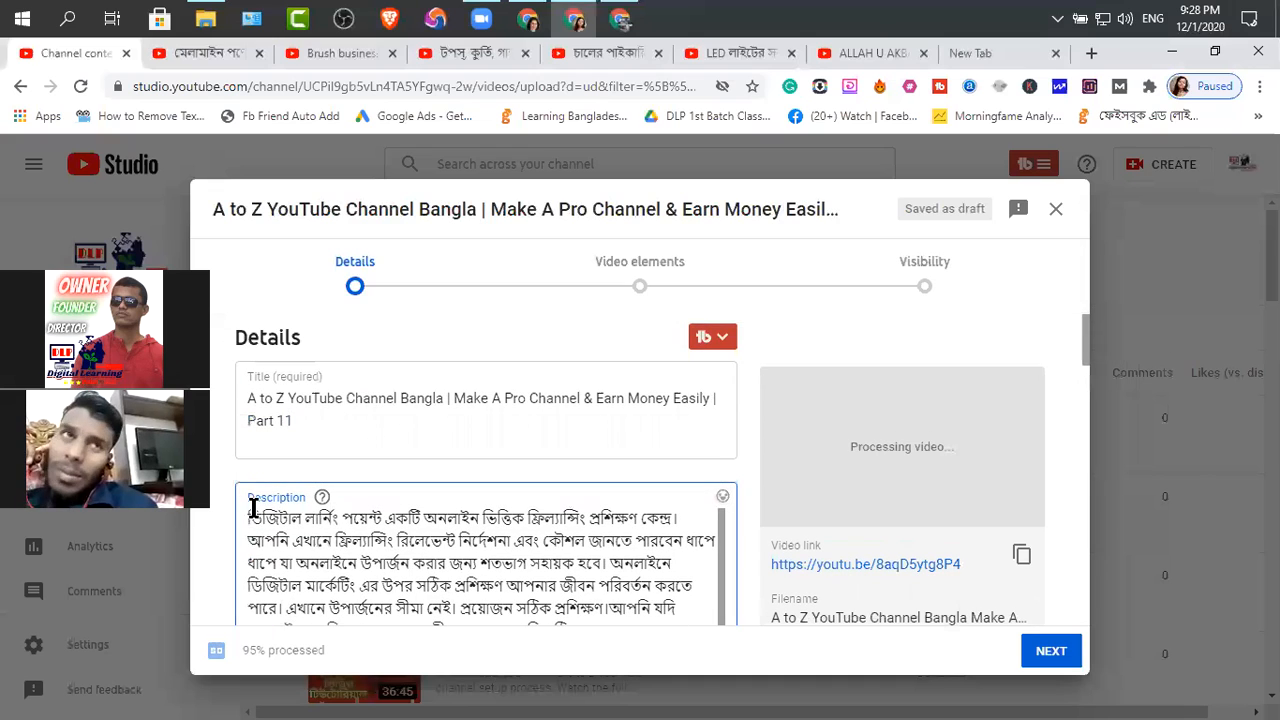
{"action": "left_click", "coordinate": [247, 521]}
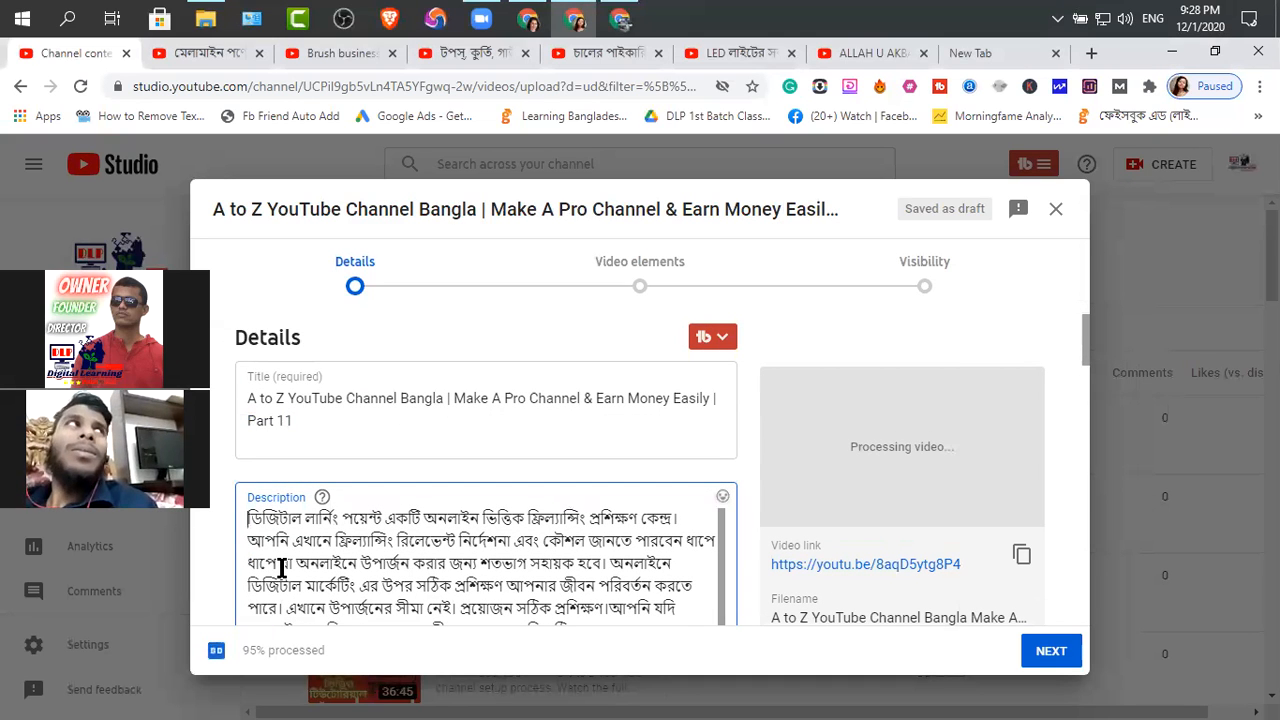
{"action": "key", "text": "ctrl+v"}
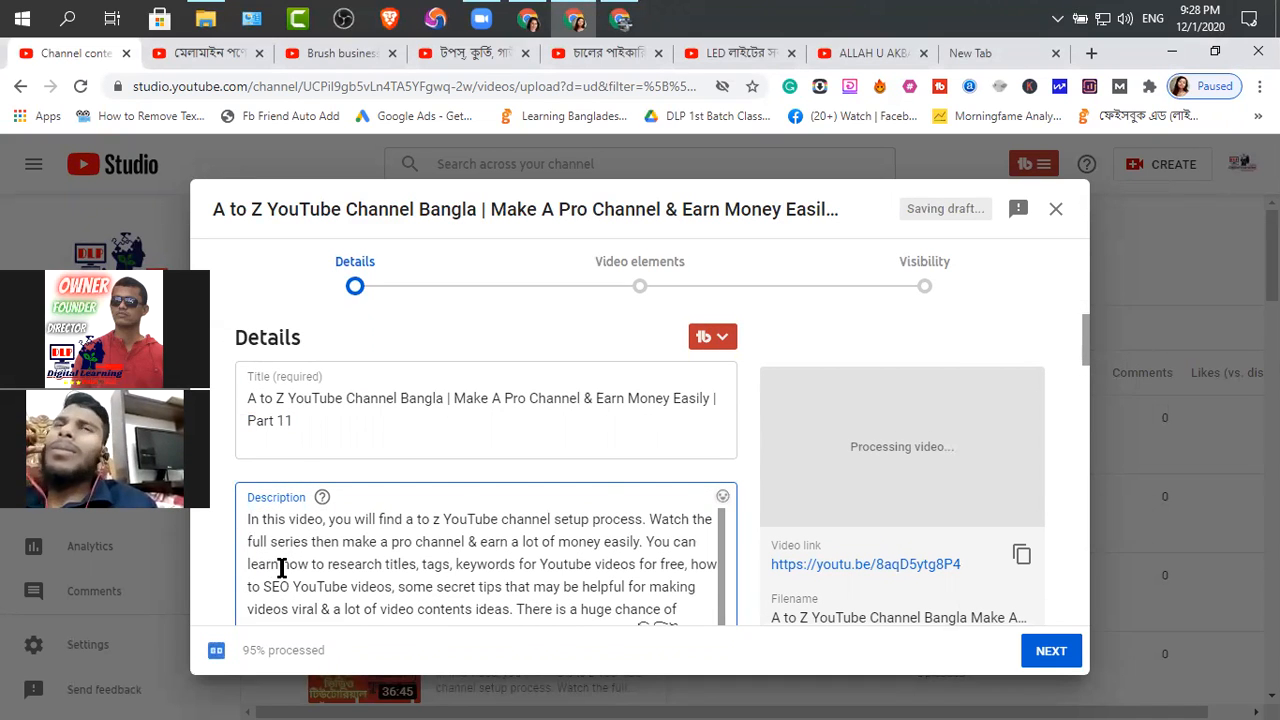
{"action": "scroll", "coordinate": [282, 567], "scroll_direction": "down", "scroll_amount": 1}
{"action": "key", "text": "Return"}
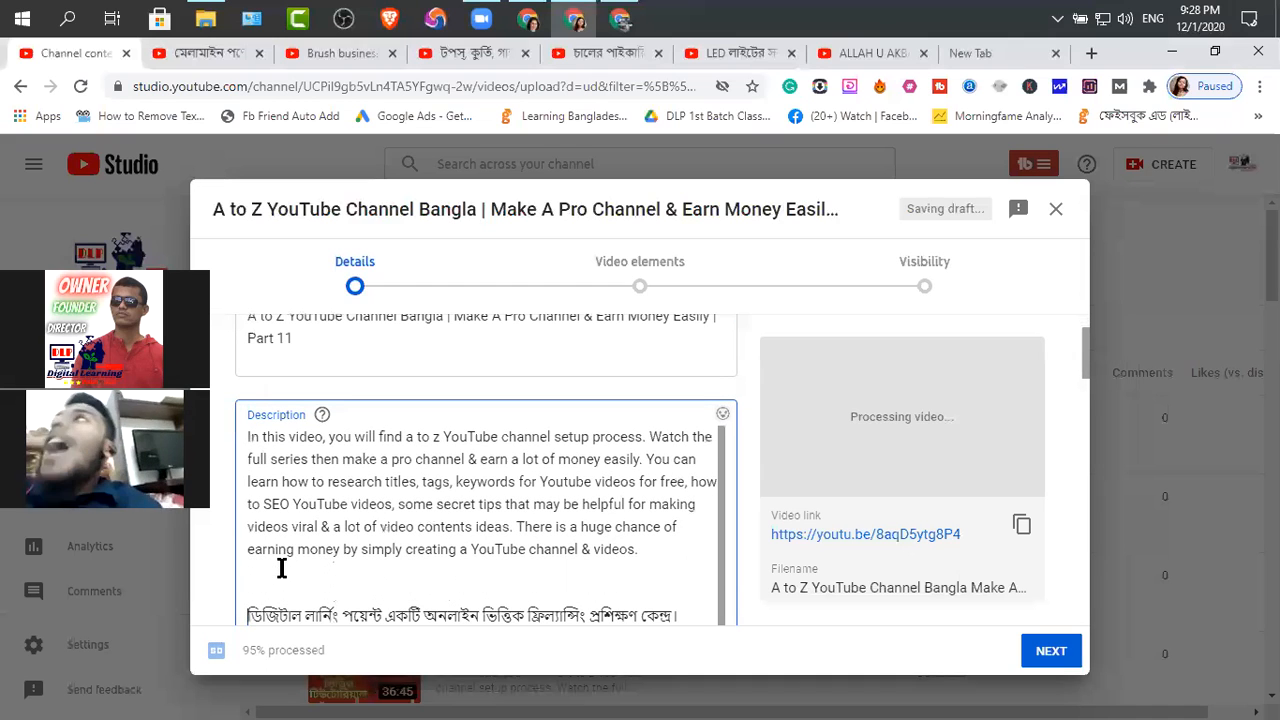
Review the opening English paragraph of the description, its spacing from the Bangla text, and the profile text further down
{"action": "left_click", "coordinate": [280, 572]}
{"action": "left_click_drag", "start_coordinate": [655, 556], "coordinate": [244, 440]}
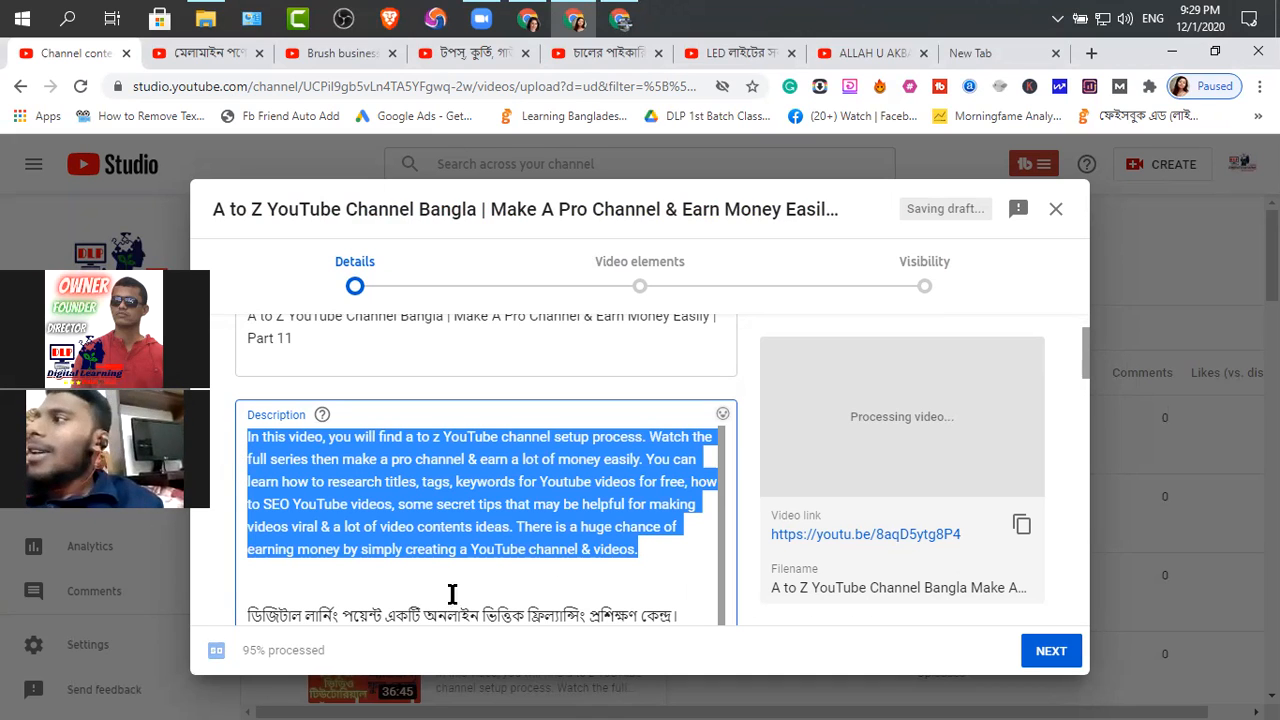
{"action": "left_click", "coordinate": [258, 576]}
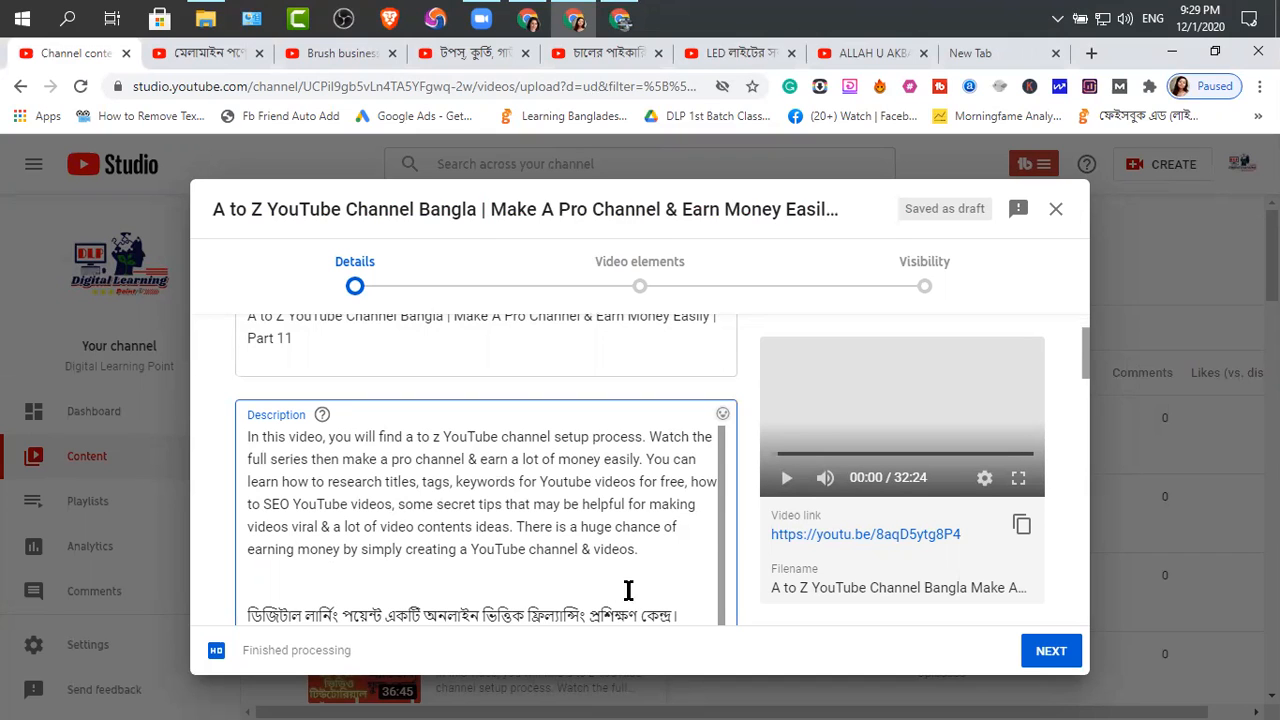
{"action": "scroll", "coordinate": [680, 470], "scroll_direction": "down", "scroll_amount": 4}
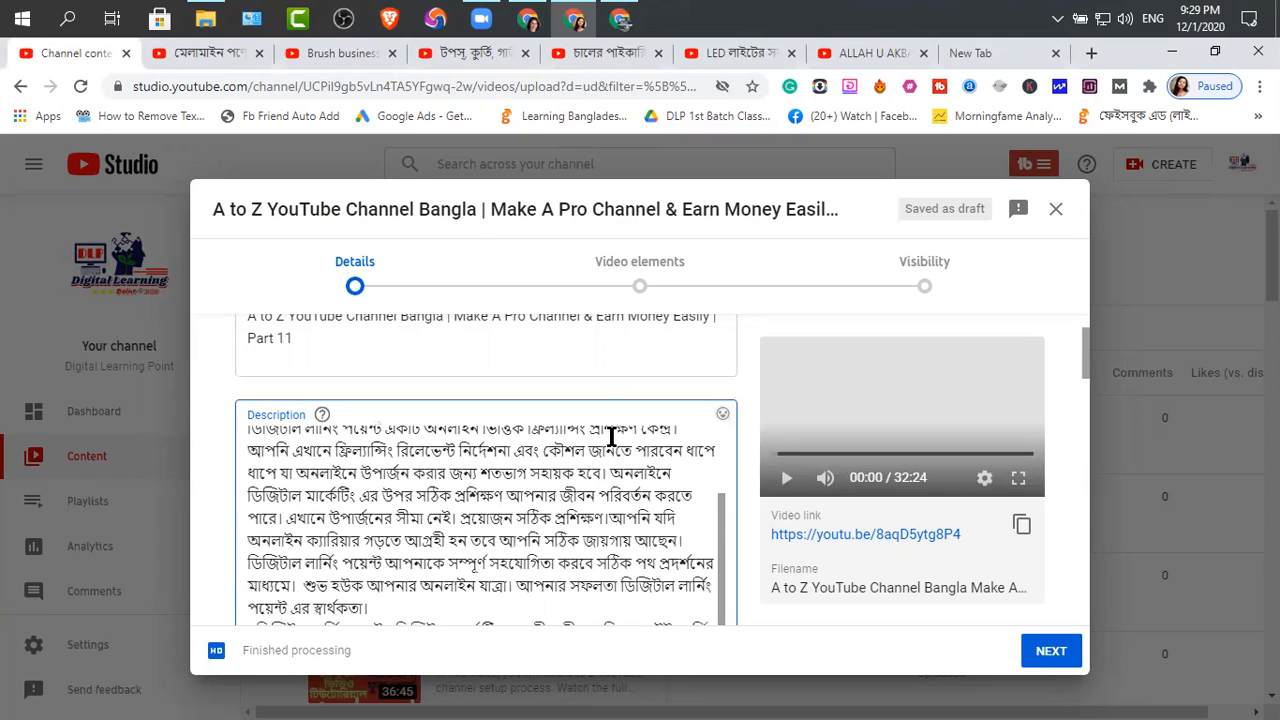
{"action": "mouse_move", "coordinate": [488, 25]}
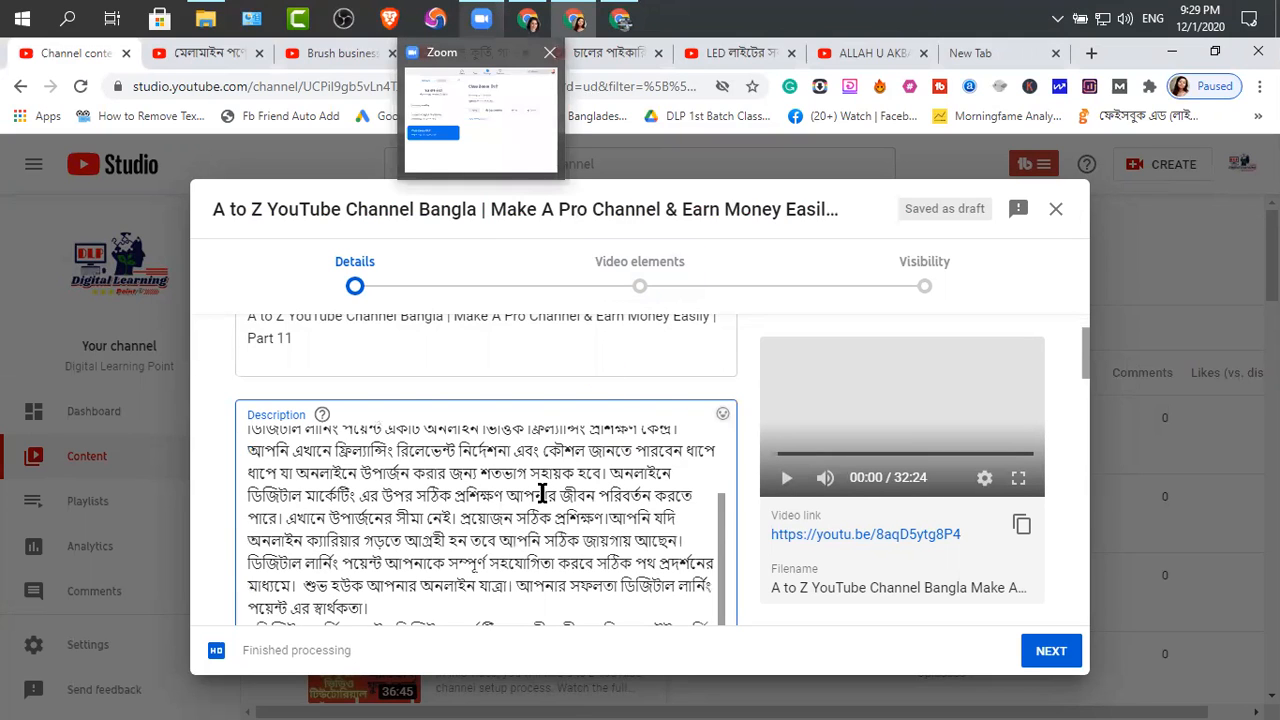
{"action": "scroll", "coordinate": [560, 500], "scroll_direction": "up", "scroll_amount": 1}
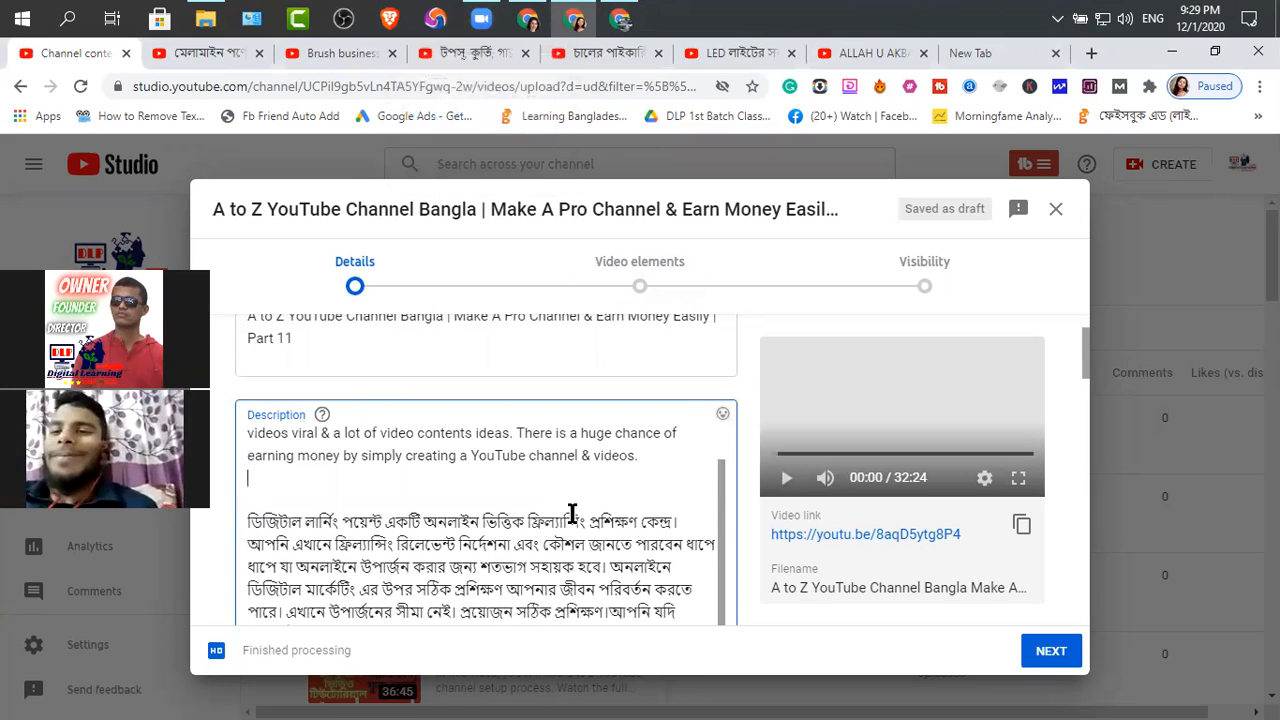
{"action": "scroll", "coordinate": [572, 513], "scroll_direction": "down", "scroll_amount": 6}
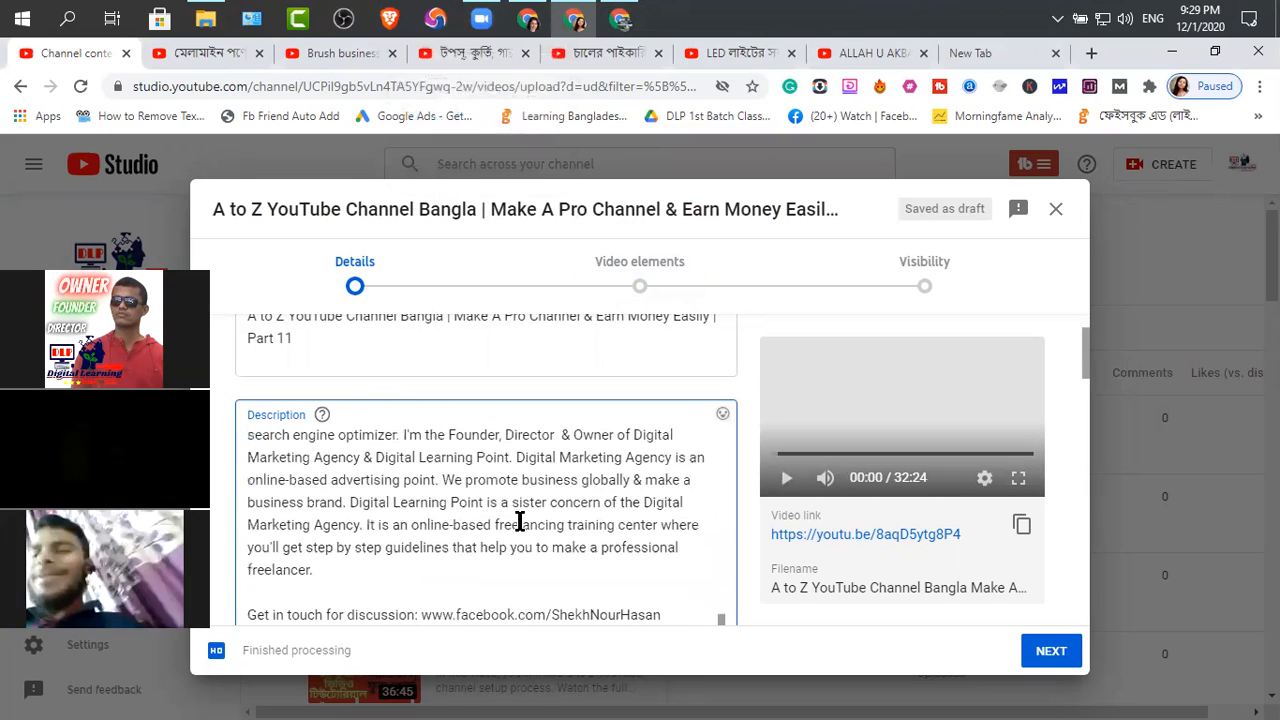
{"action": "scroll", "coordinate": [520, 523], "scroll_direction": "down", "scroll_amount": 3}
{"action": "left_click", "coordinate": [597, 523]}
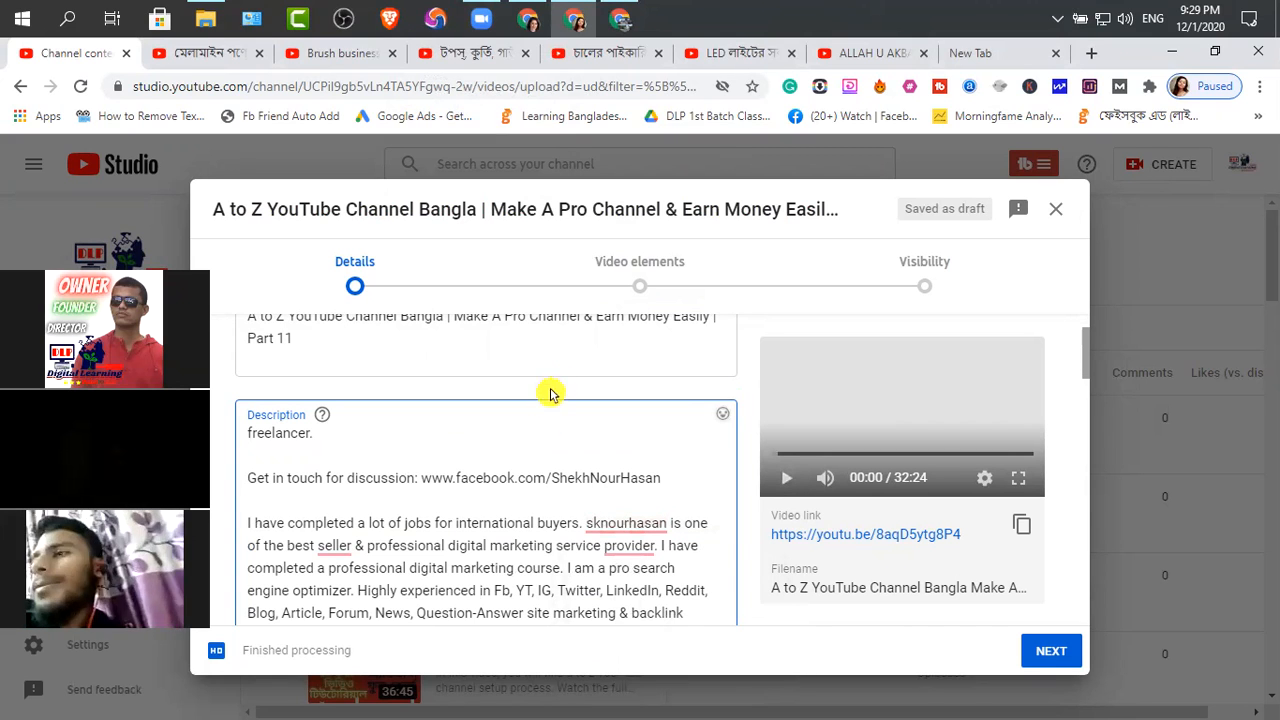
{"action": "scroll", "coordinate": [533, 438], "scroll_direction": "up", "scroll_amount": 10}
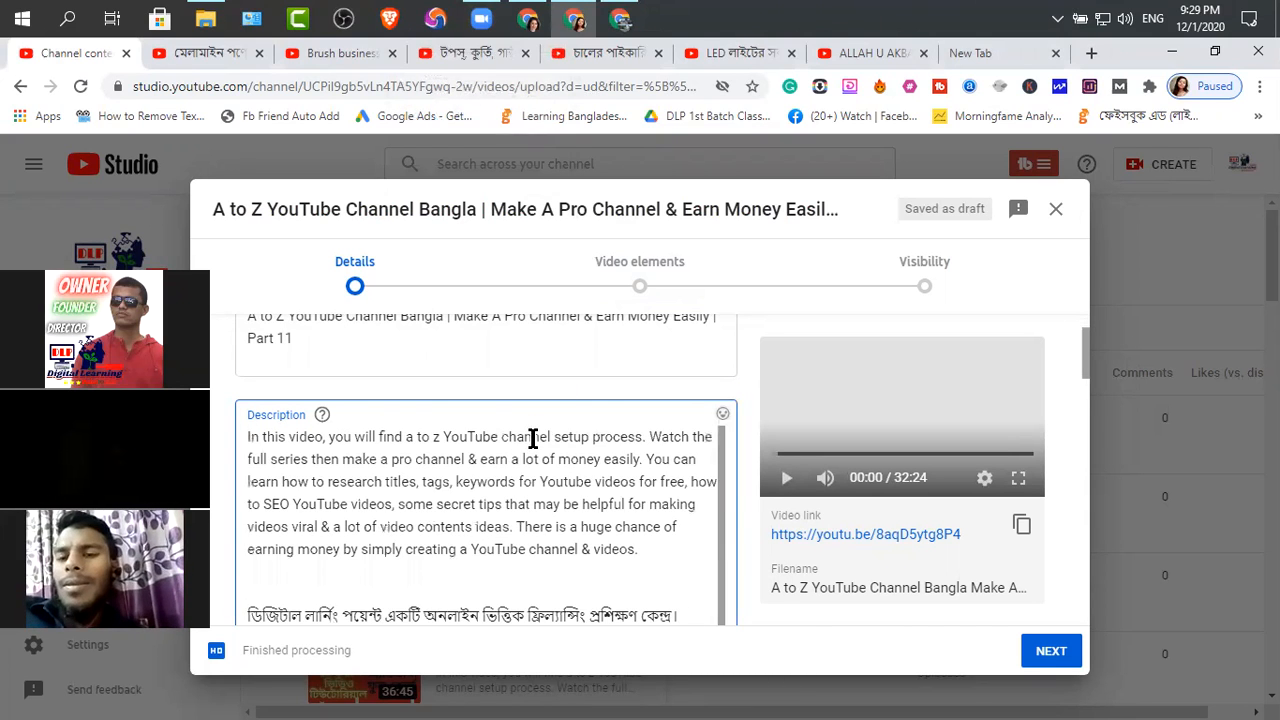
{"action": "scroll", "coordinate": [507, 453], "scroll_direction": "up", "scroll_amount": 2}
{"action": "scroll", "coordinate": [486, 543], "scroll_direction": "down", "scroll_amount": 4}
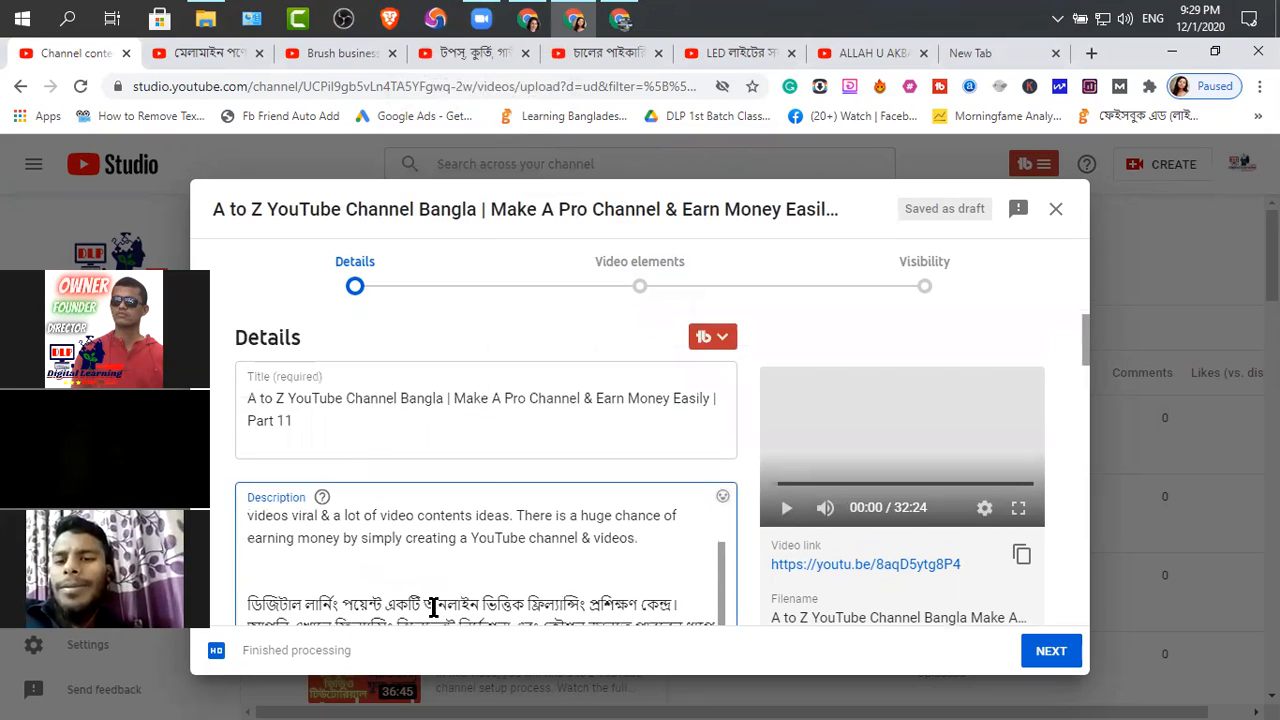
{"action": "scroll", "coordinate": [538, 556], "scroll_direction": "up", "scroll_amount": 4}
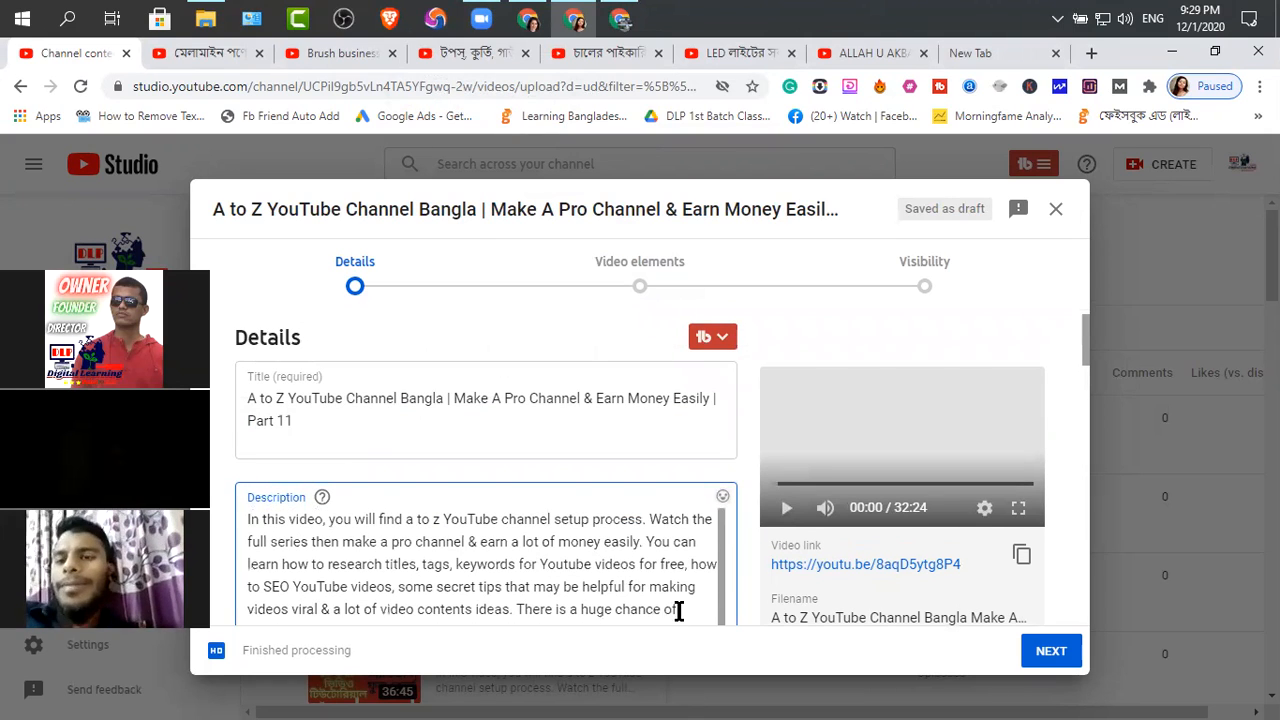
{"action": "scroll", "coordinate": [672, 602], "scroll_direction": "down", "scroll_amount": 2}
{"action": "left_click_drag", "start_coordinate": [644, 540], "coordinate": [241, 522]}
{"action": "scroll", "coordinate": [447, 585], "scroll_direction": "down", "scroll_amount": 2}
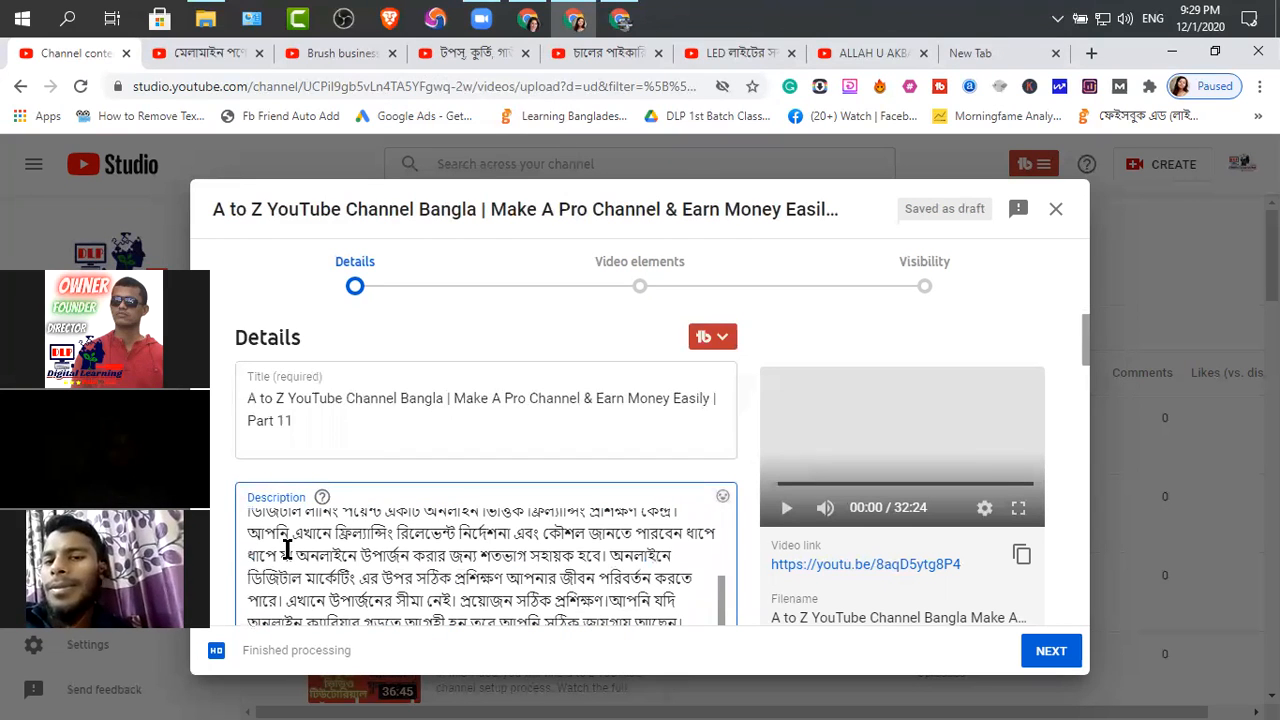
{"action": "scroll", "coordinate": [251, 560], "scroll_direction": "up", "scroll_amount": 2}
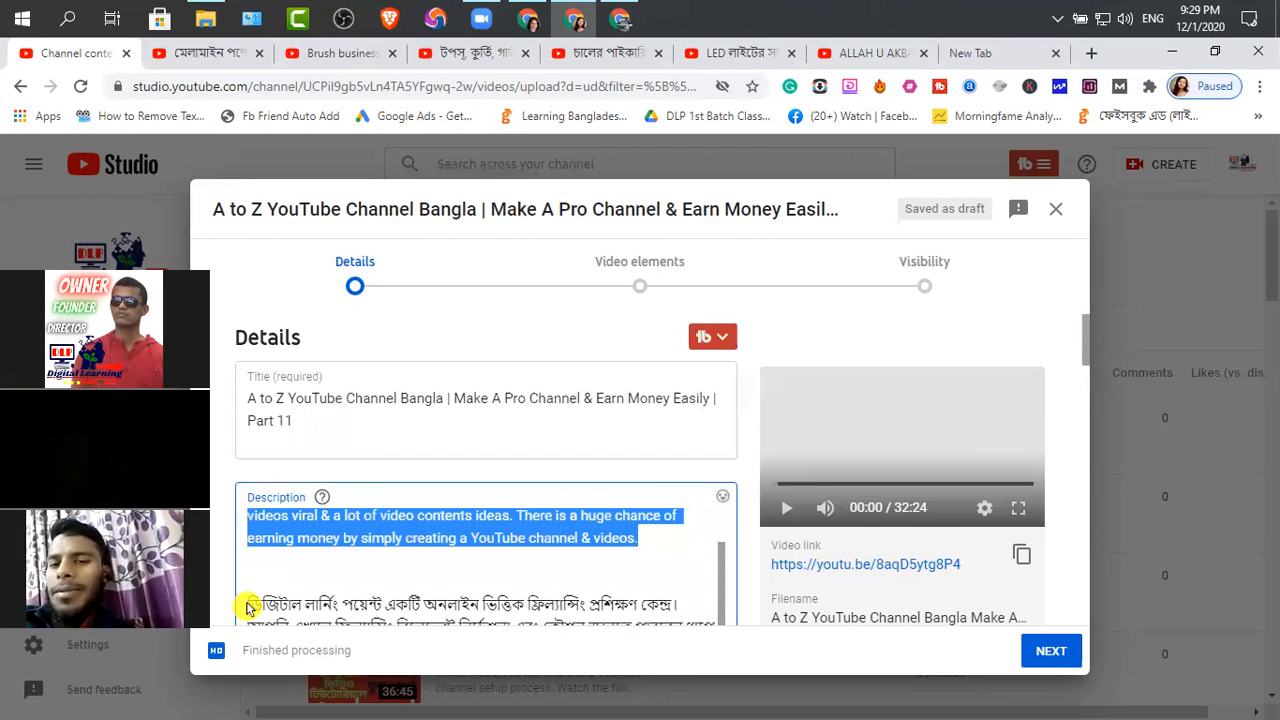
{"action": "left_click", "coordinate": [588, 597]}
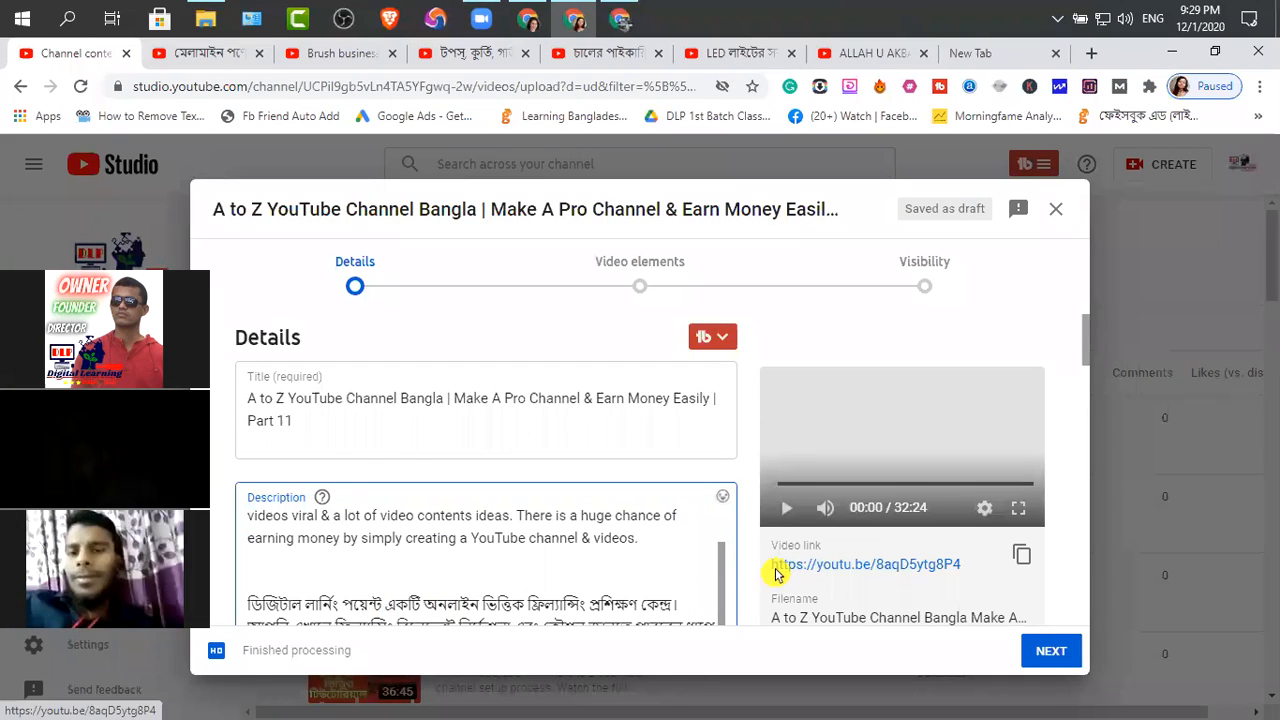
Read through the rest of the description, from the hashtags and page links to the keyword list under Your Queries
{"action": "scroll", "coordinate": [631, 543], "scroll_direction": "down", "scroll_amount": 1}
{"action": "scroll", "coordinate": [603, 533], "scroll_direction": "down", "scroll_amount": 8}
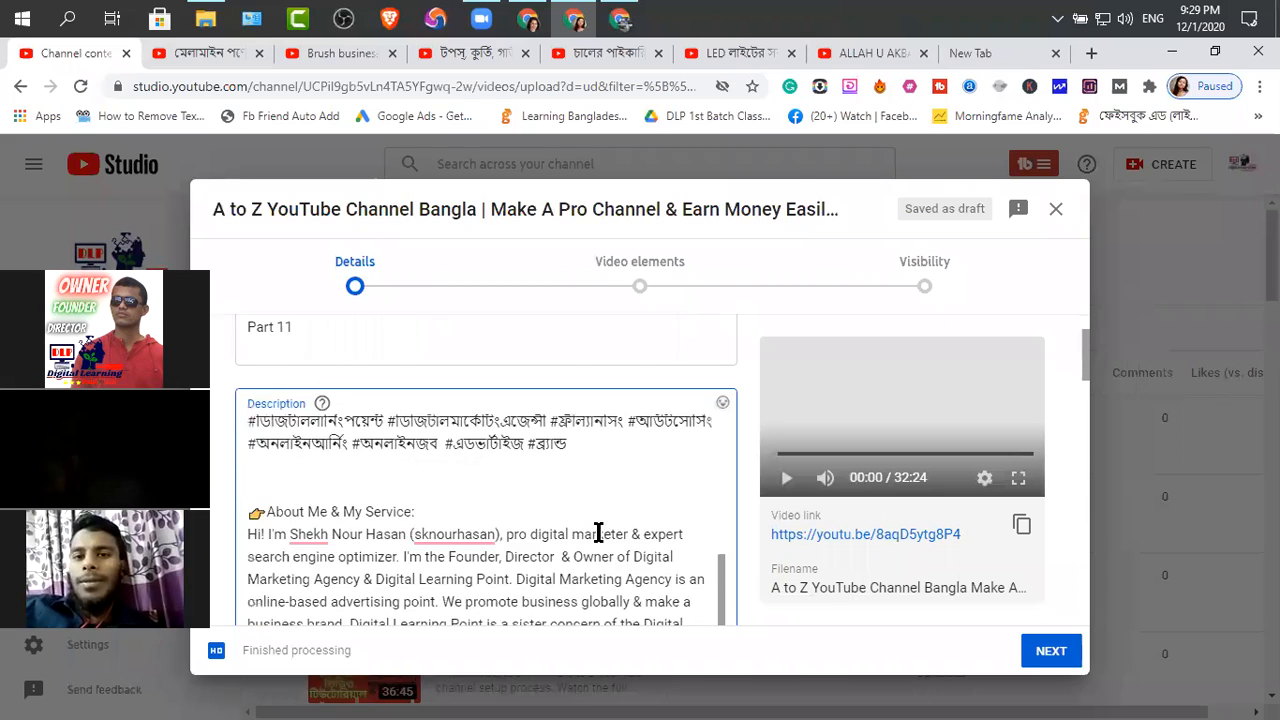
{"action": "scroll", "coordinate": [598, 533], "scroll_direction": "down", "scroll_amount": 10}
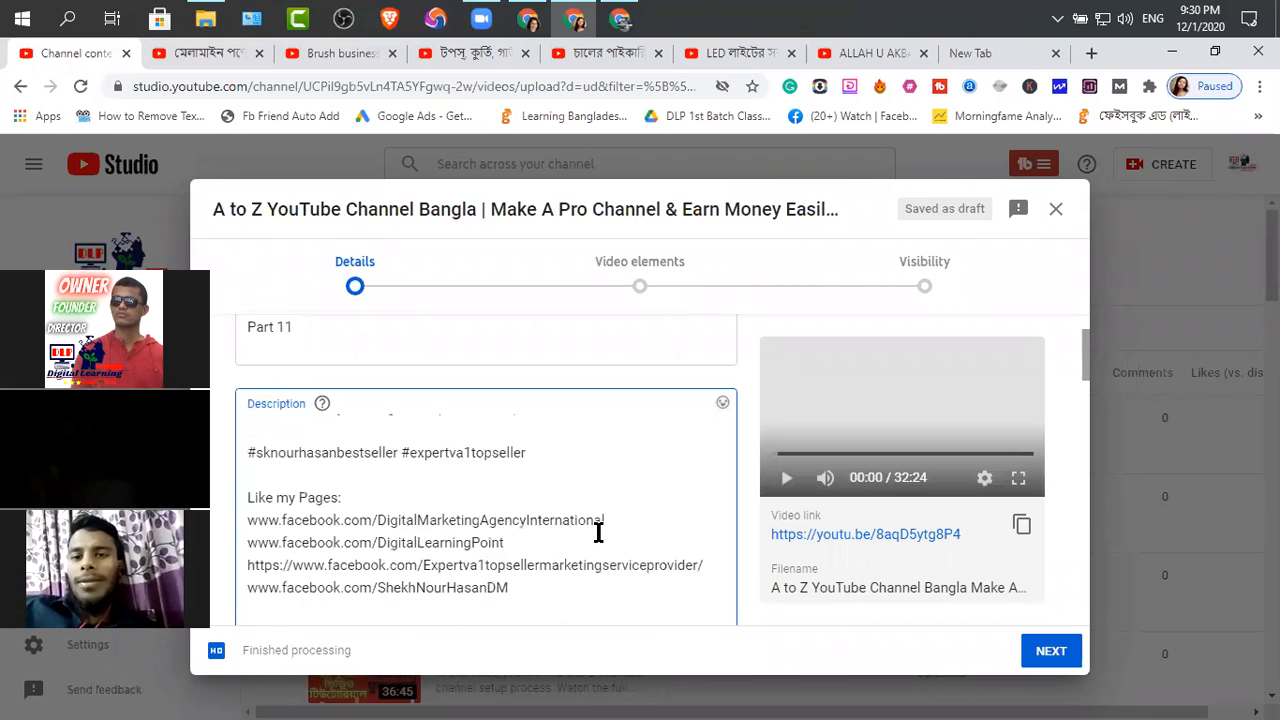
{"action": "scroll", "coordinate": [597, 529], "scroll_direction": "down", "scroll_amount": 2}
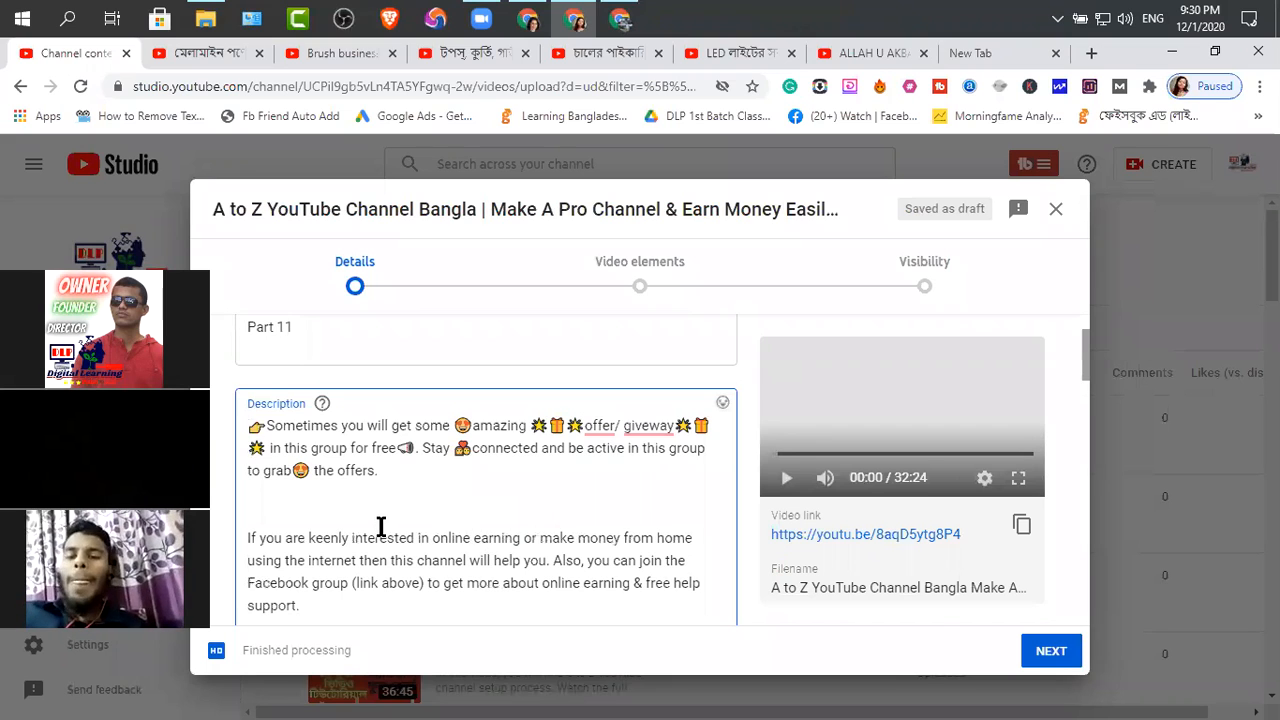
{"action": "scroll", "coordinate": [377, 525], "scroll_direction": "down", "scroll_amount": 4}
{"action": "scroll", "coordinate": [371, 523], "scroll_direction": "down", "scroll_amount": 3}
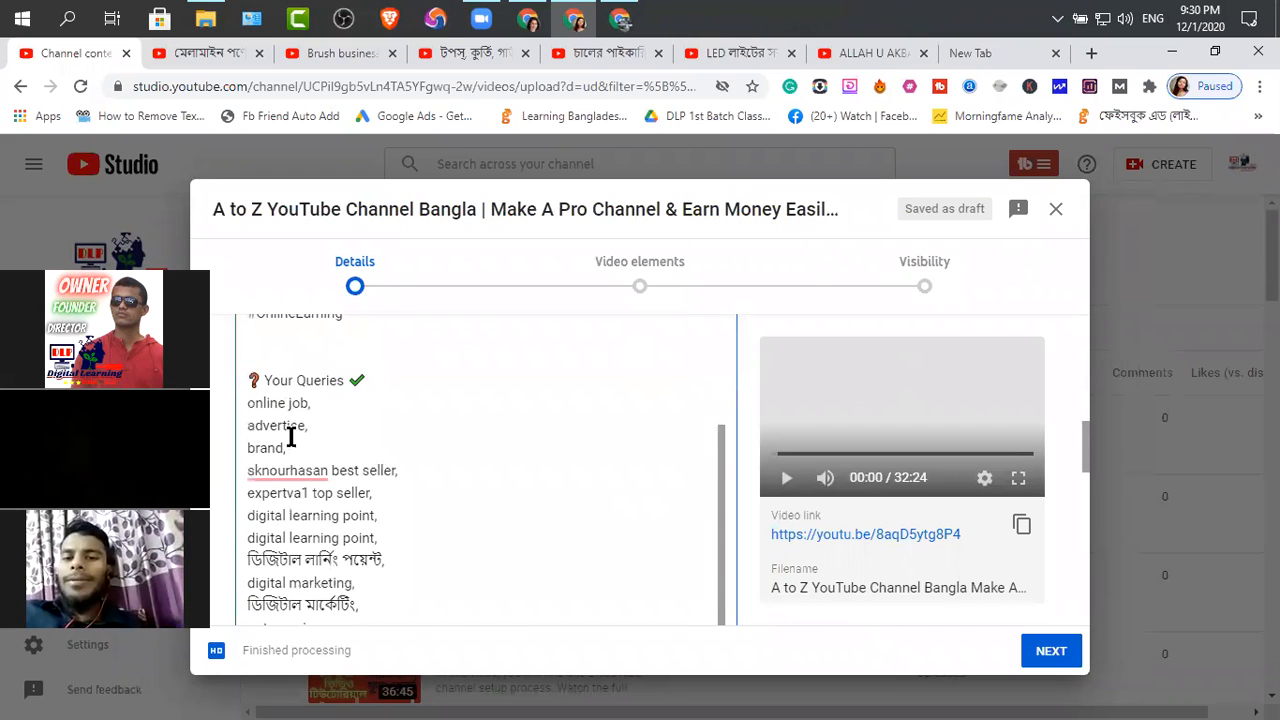
{"action": "scroll", "coordinate": [340, 600], "scroll_direction": "down", "scroll_amount": 5}
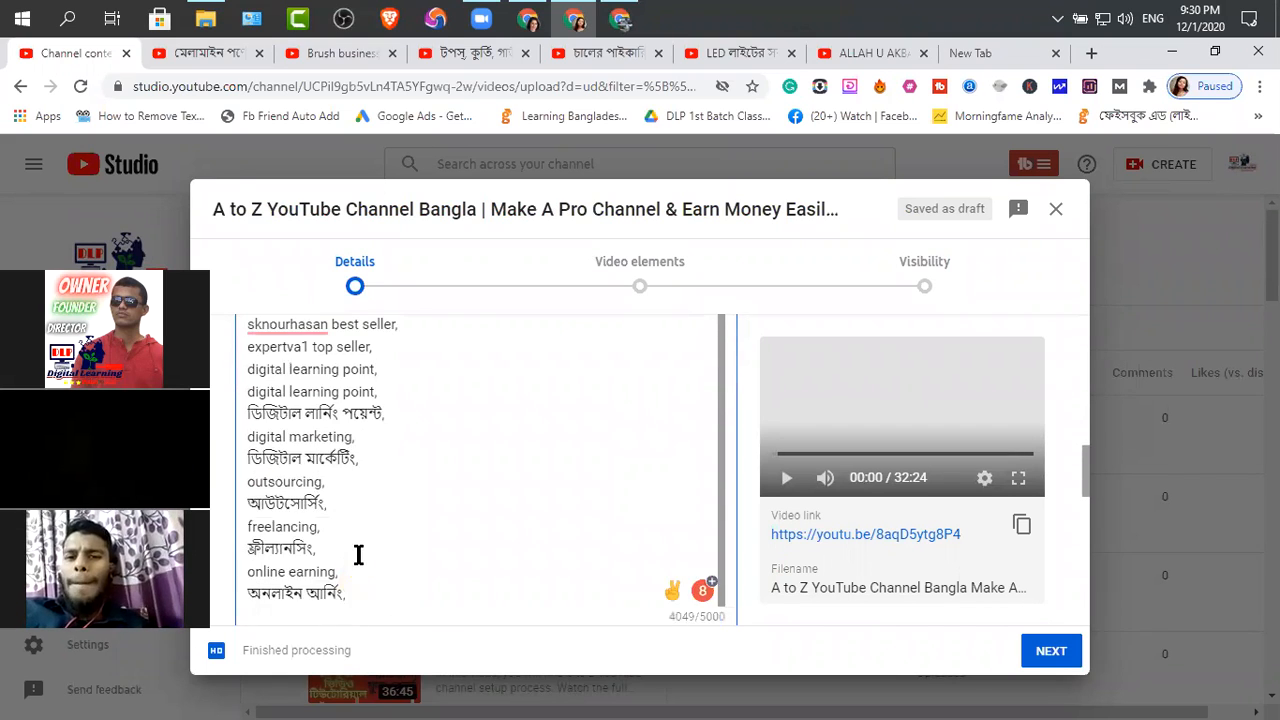
{"action": "scroll", "coordinate": [366, 538], "scroll_direction": "up", "scroll_amount": 4}
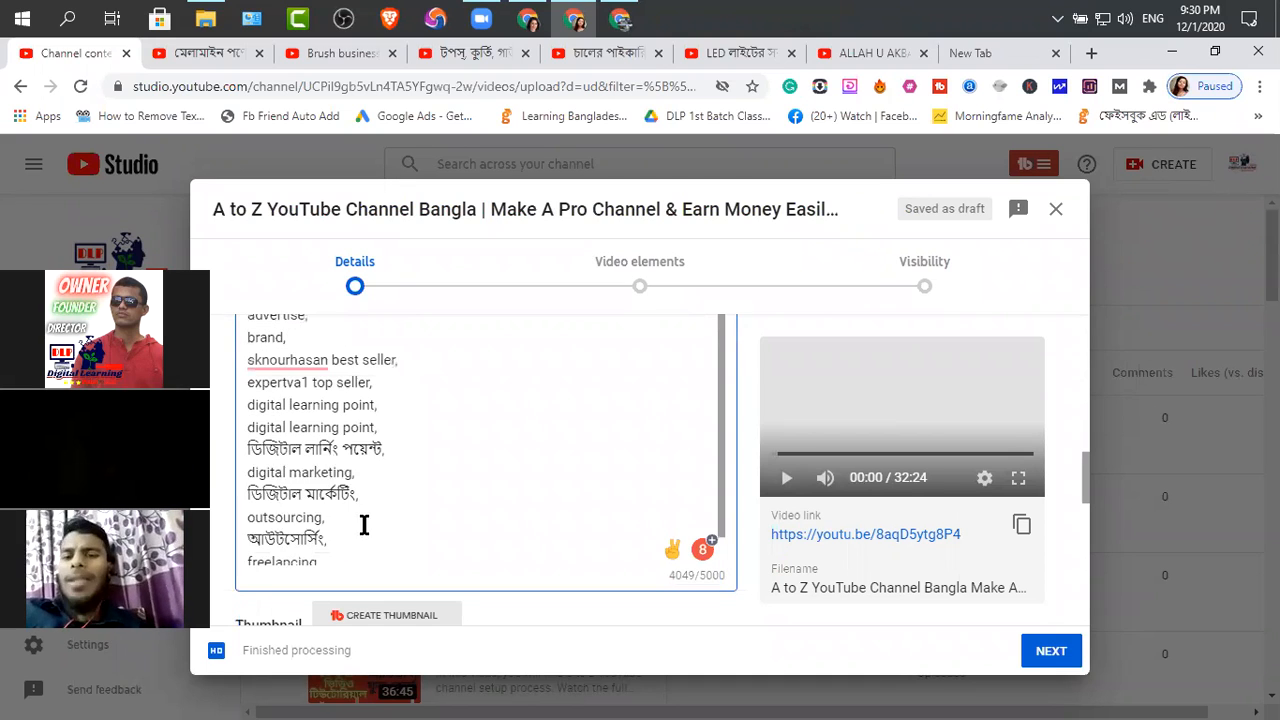
Insert an empty line directly below the Your Queries heading in the description
{"action": "left_click", "coordinate": [377, 380]}
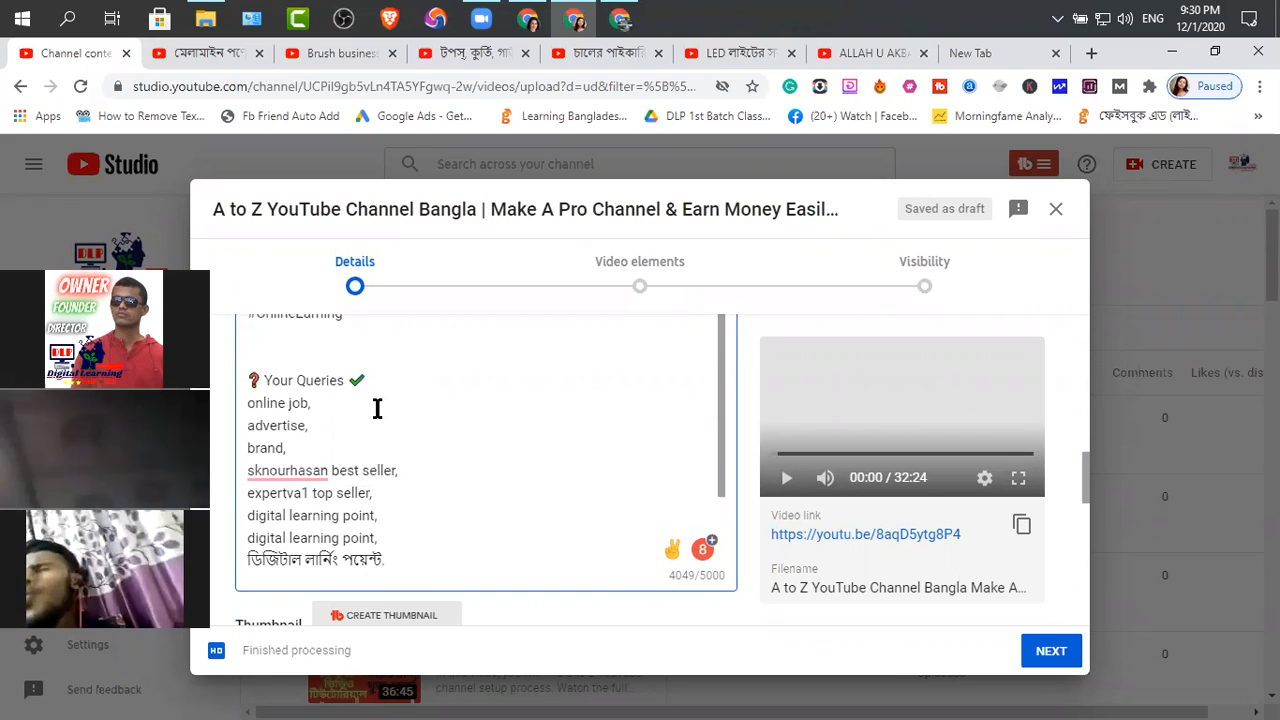
{"action": "scroll", "coordinate": [377, 408], "scroll_direction": "down", "scroll_amount": 1}
{"action": "scroll", "coordinate": [328, 414], "scroll_direction": "up", "scroll_amount": 2}
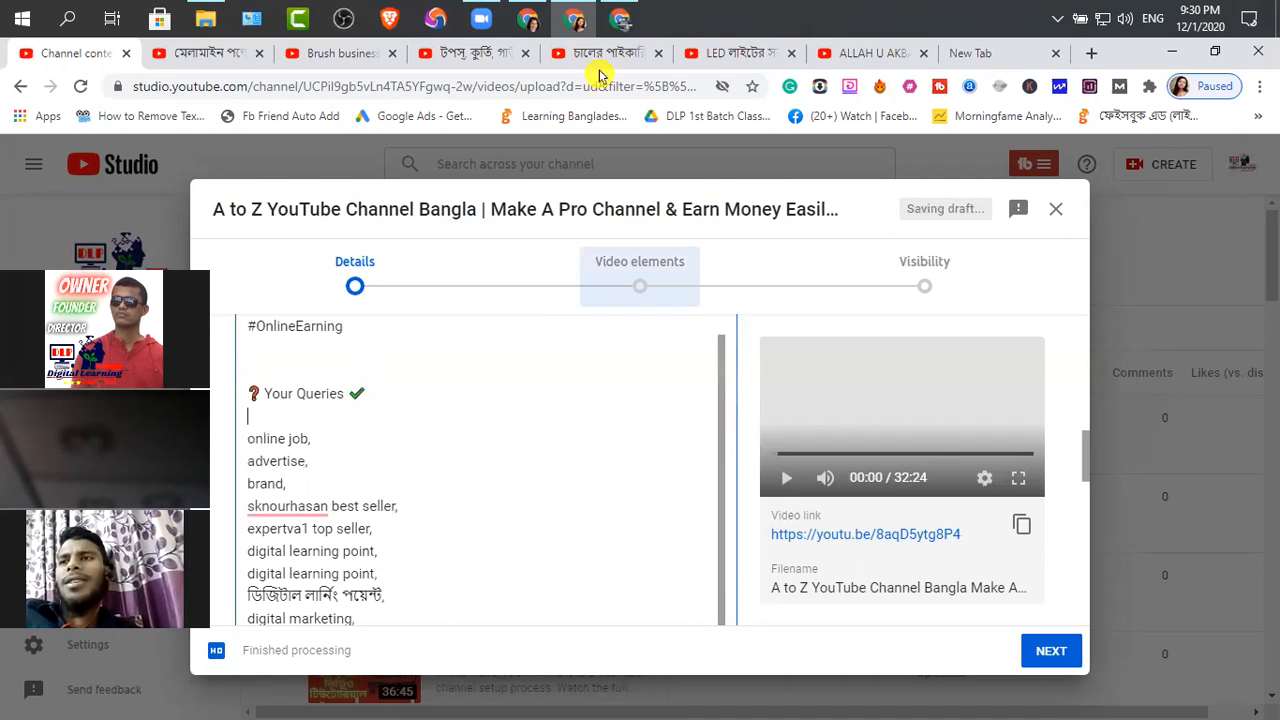
Switch to the YouTube Website | Info Description document and copy the keyword list from "how to create a professional youtube channel" to "make youtube channel"
{"action": "left_click", "coordinate": [617, 24]}
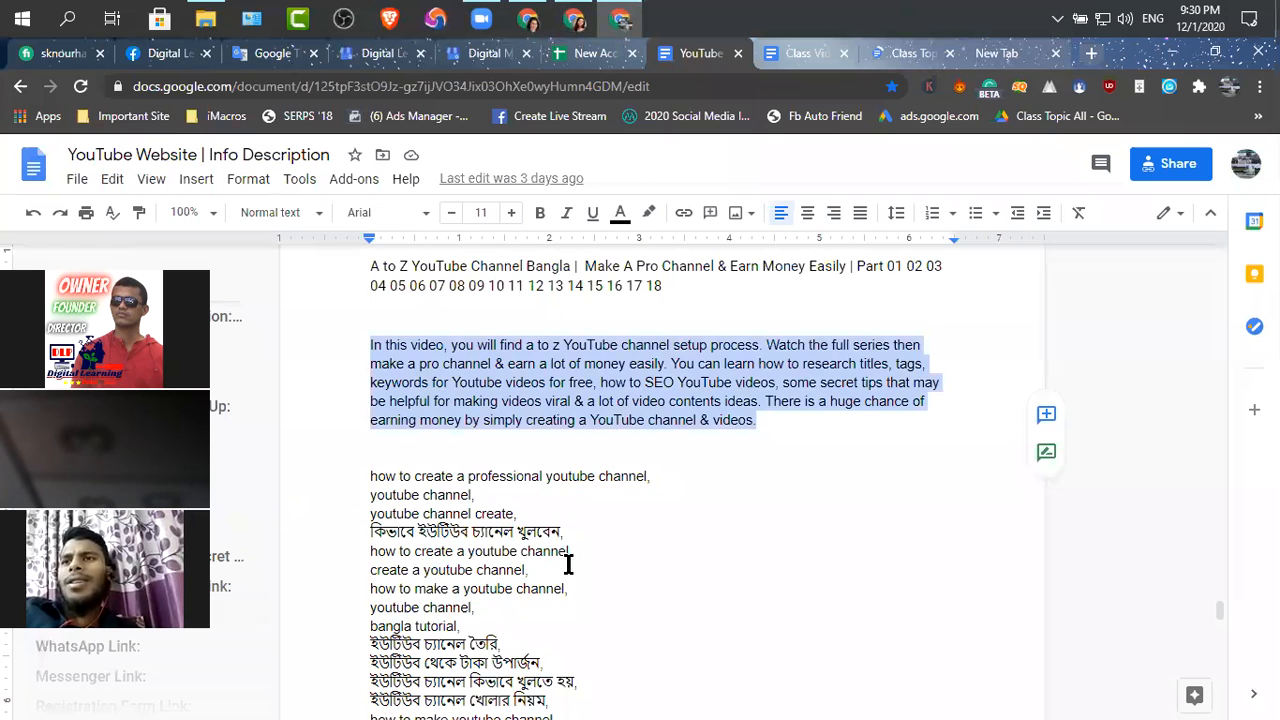
{"action": "scroll", "coordinate": [562, 600], "scroll_direction": "down", "scroll_amount": 2}
{"action": "left_click_drag", "start_coordinate": [516, 645], "coordinate": [366, 403]}
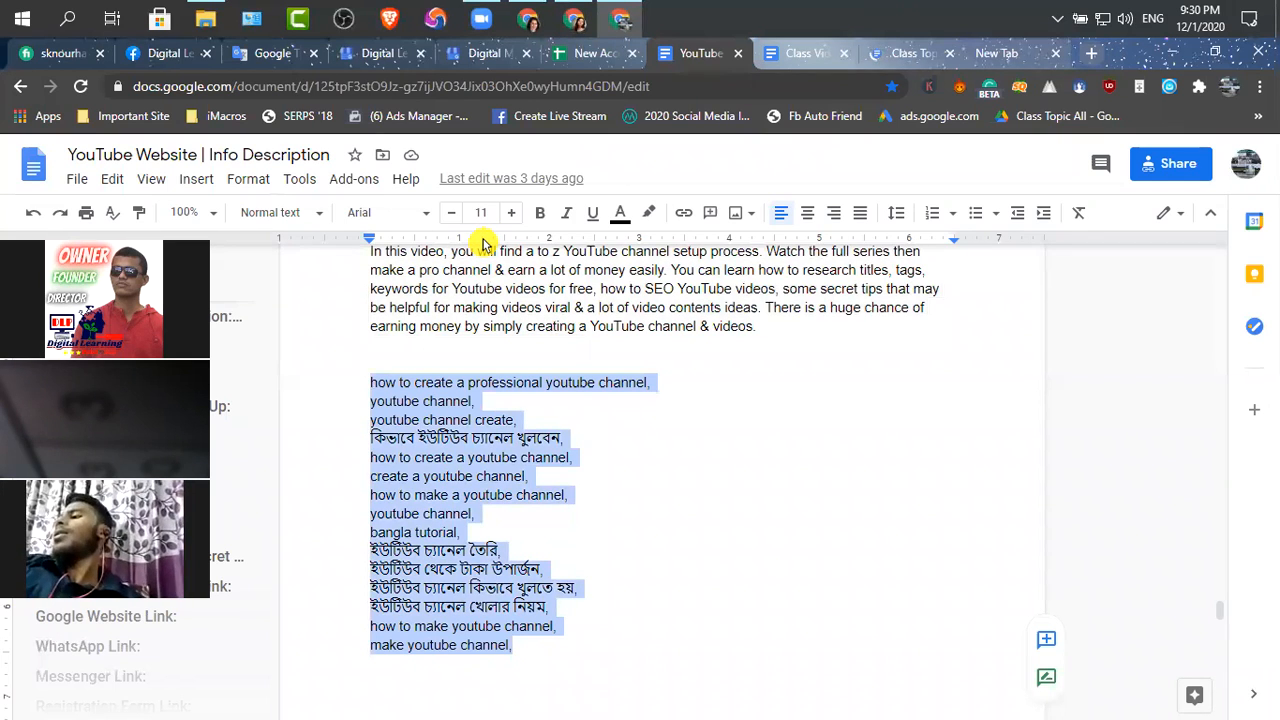
Return to YouTube Studio, paste the copied keywords under Your Queries, and remove the empty line before "online job"
{"action": "left_click", "coordinate": [580, 25]}
{"action": "left_click", "coordinate": [253, 413]}
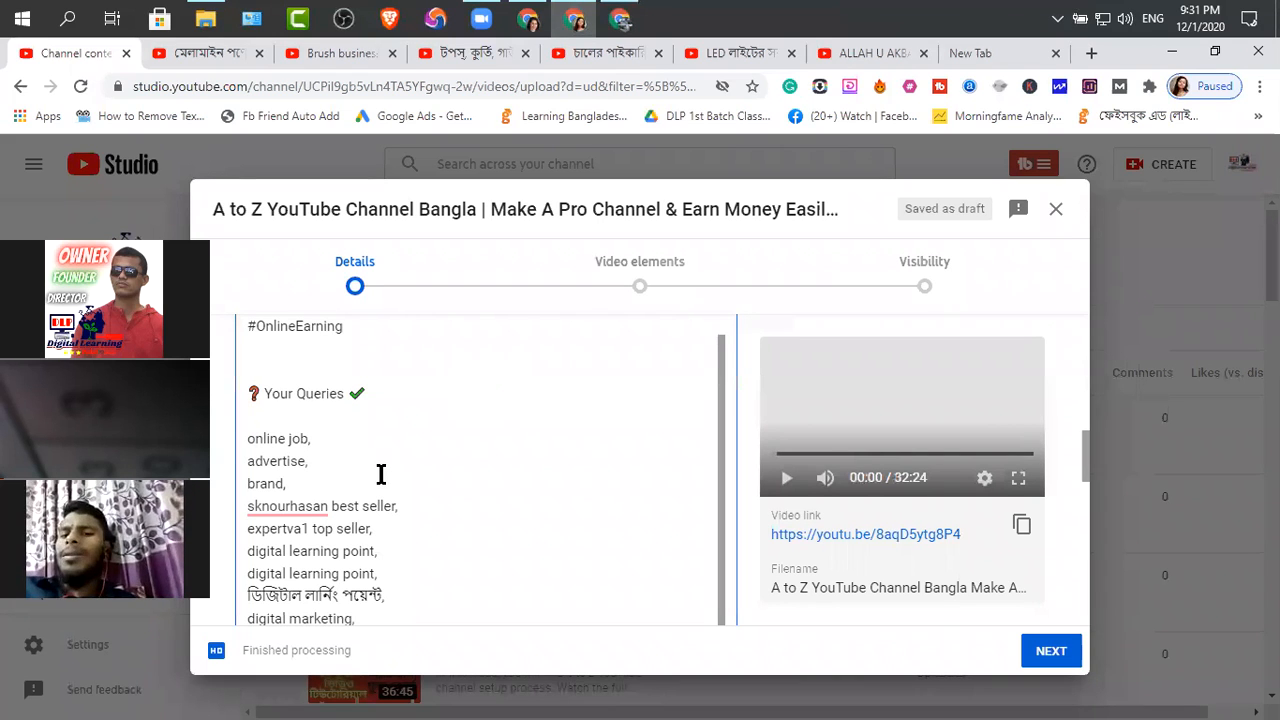
{"action": "key", "text": "ctrl+v"}
{"action": "scroll", "coordinate": [388, 491], "scroll_direction": "down", "scroll_amount": 2}
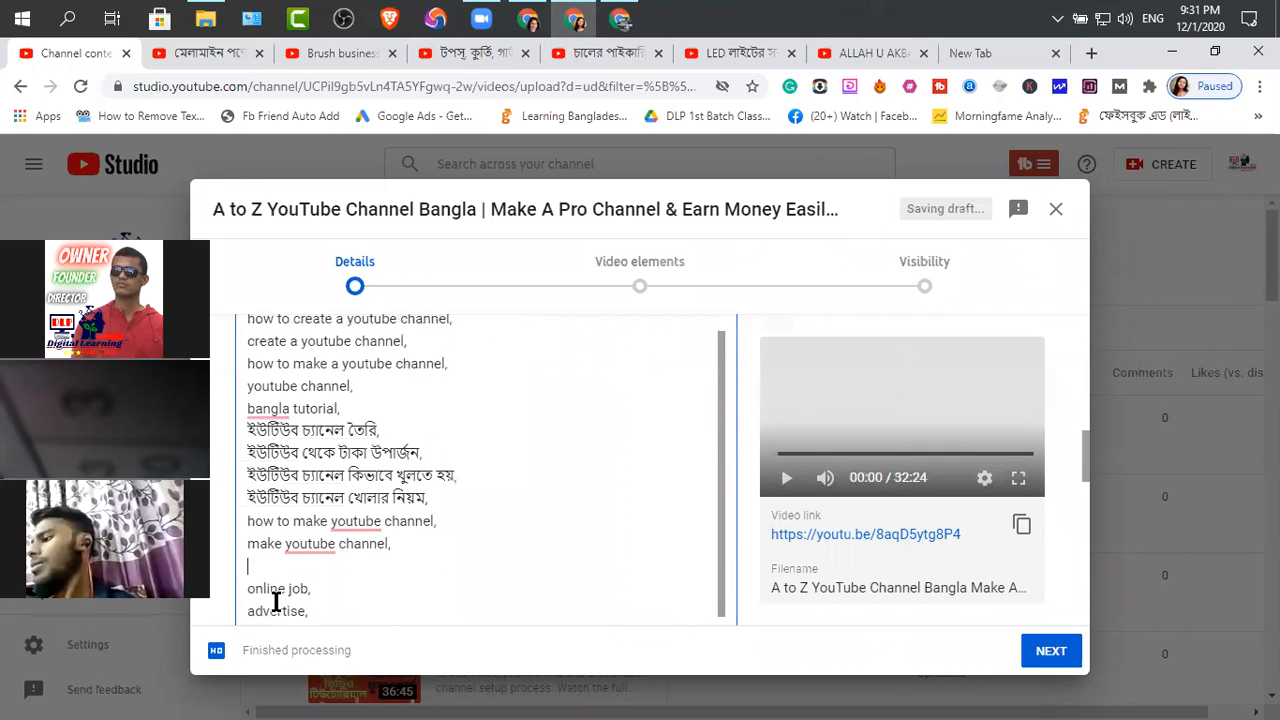
{"action": "key", "text": "Delete"}
Upload the A to Z YouTube Channel Bangla Part 11 jpg from the YouTube Thumbnail All folder as the video's thumbnail
{"action": "scroll", "coordinate": [360, 566], "scroll_direction": "down", "scroll_amount": 2}
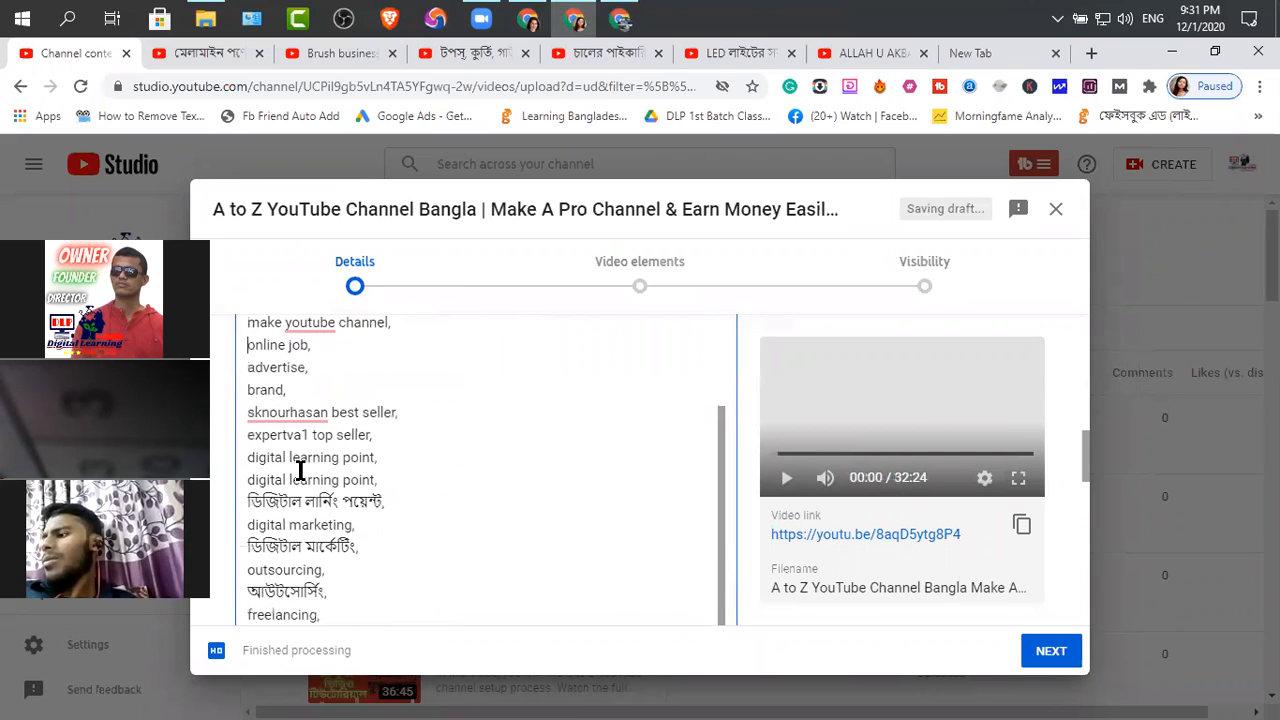
{"action": "scroll", "coordinate": [314, 580], "scroll_direction": "down", "scroll_amount": 3}
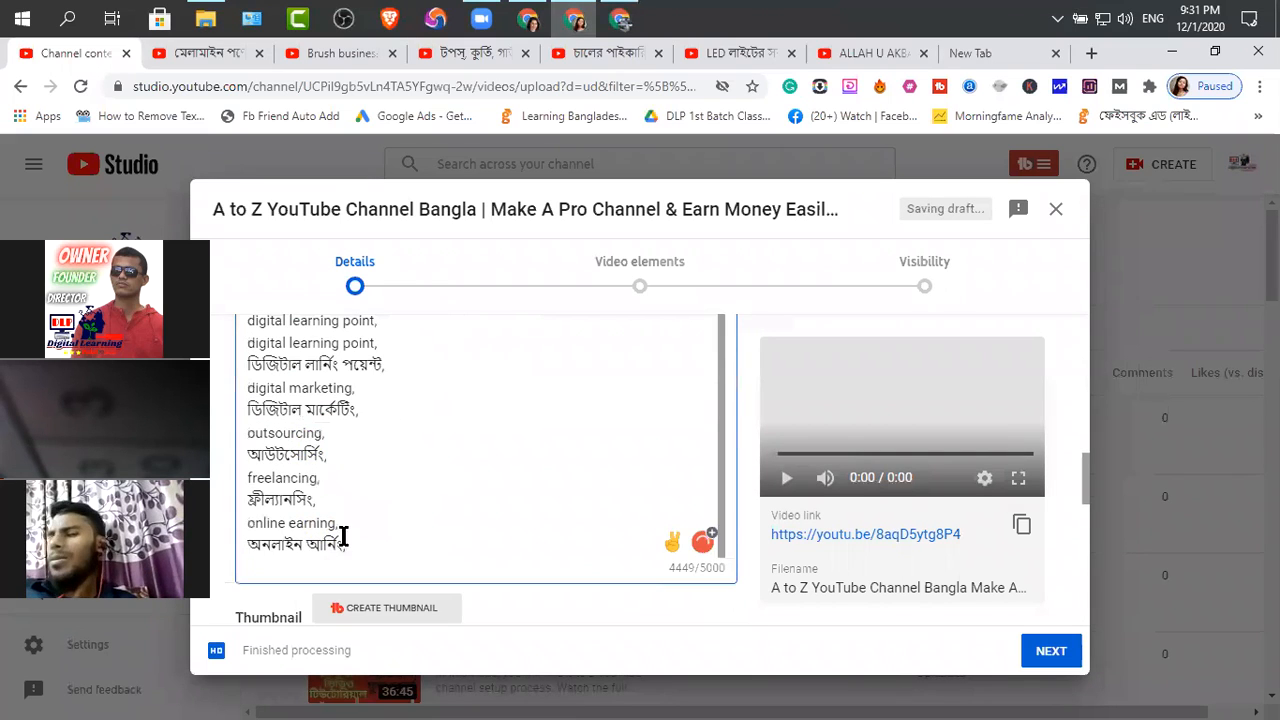
{"action": "scroll", "coordinate": [356, 543], "scroll_direction": "down", "scroll_amount": 1}
{"action": "left_click", "coordinate": [432, 498]}
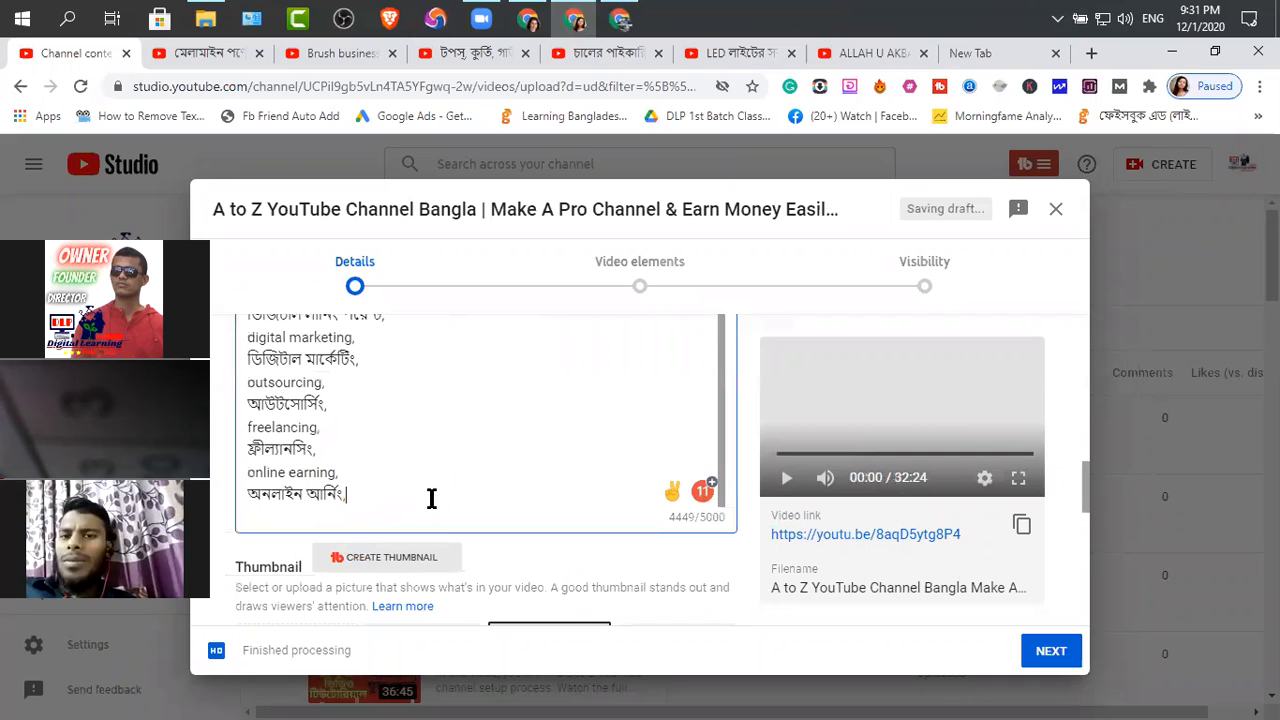
{"action": "scroll", "coordinate": [420, 500], "scroll_direction": "down", "scroll_amount": 2}
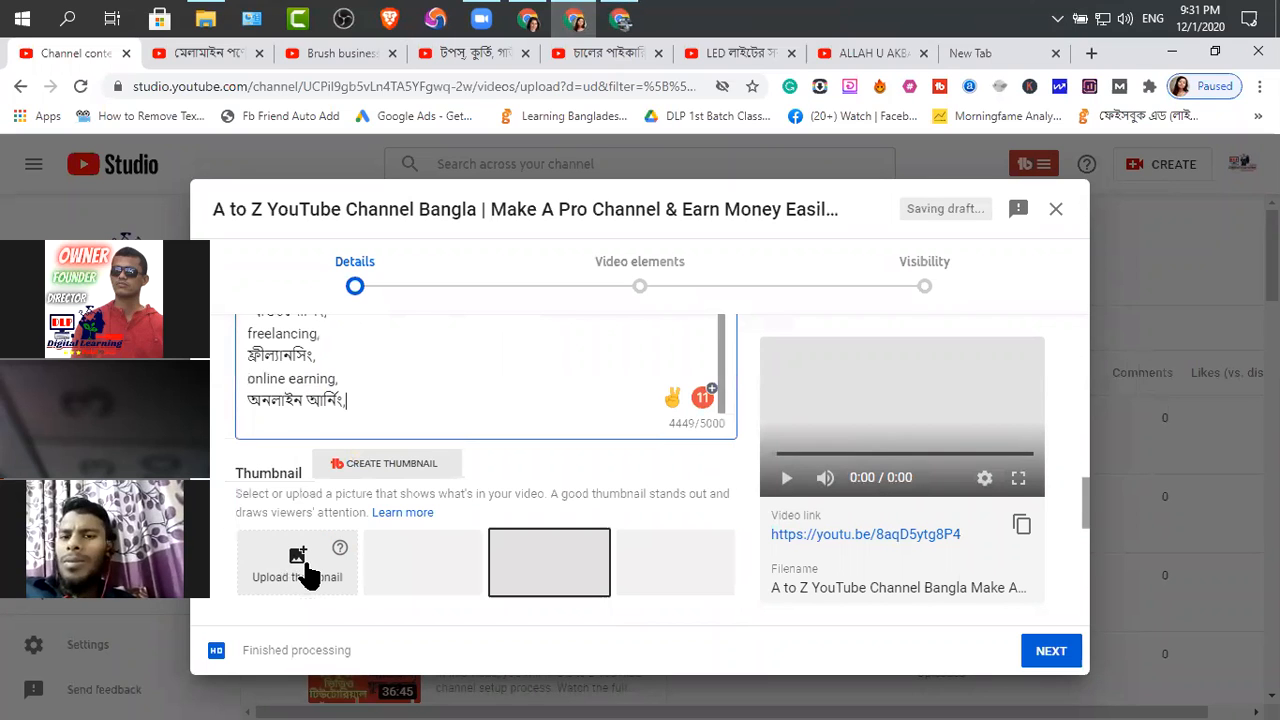
{"action": "scroll", "coordinate": [297, 371], "scroll_direction": "down", "scroll_amount": 4}
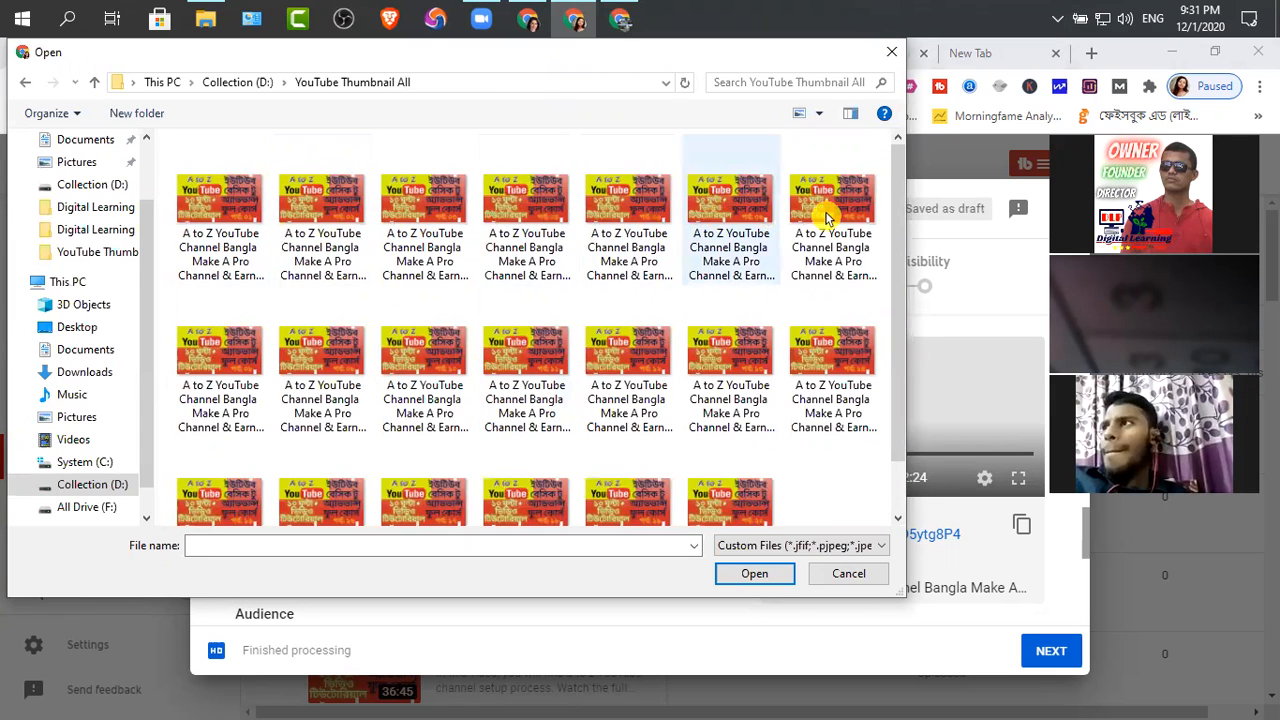
{"action": "left_click", "coordinate": [518, 360]}
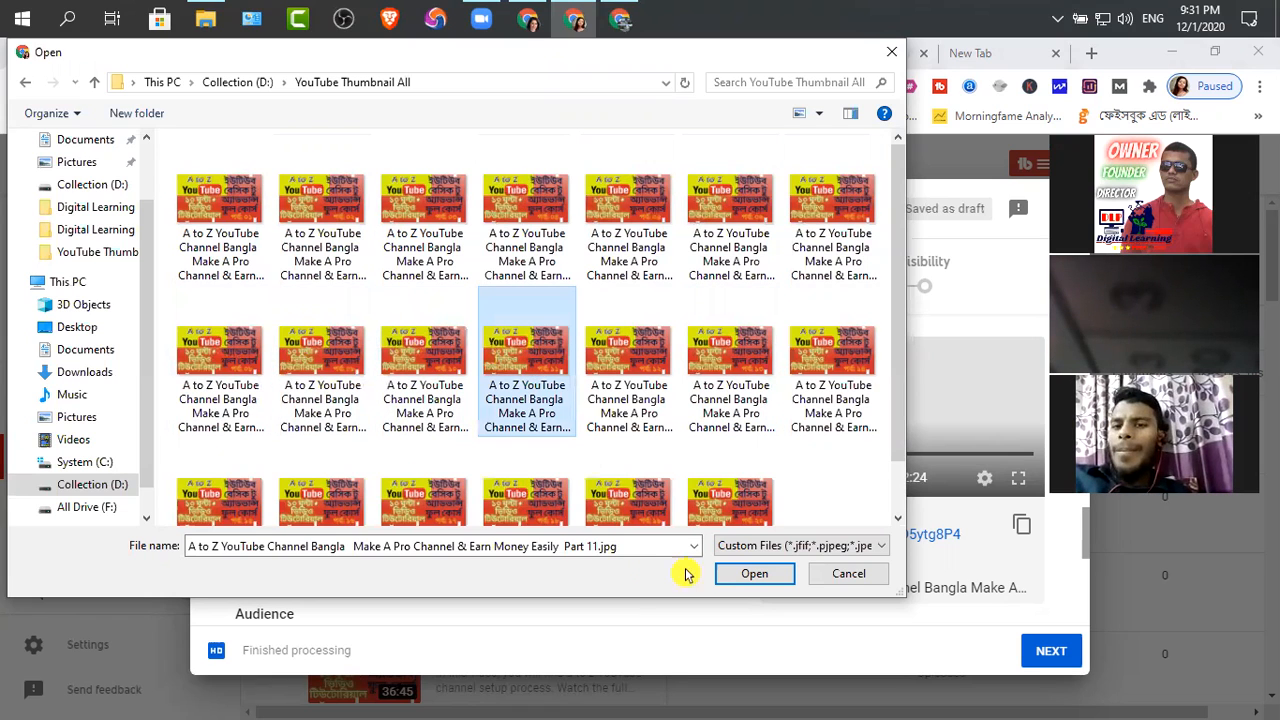
{"action": "left_click", "coordinate": [754, 578]}
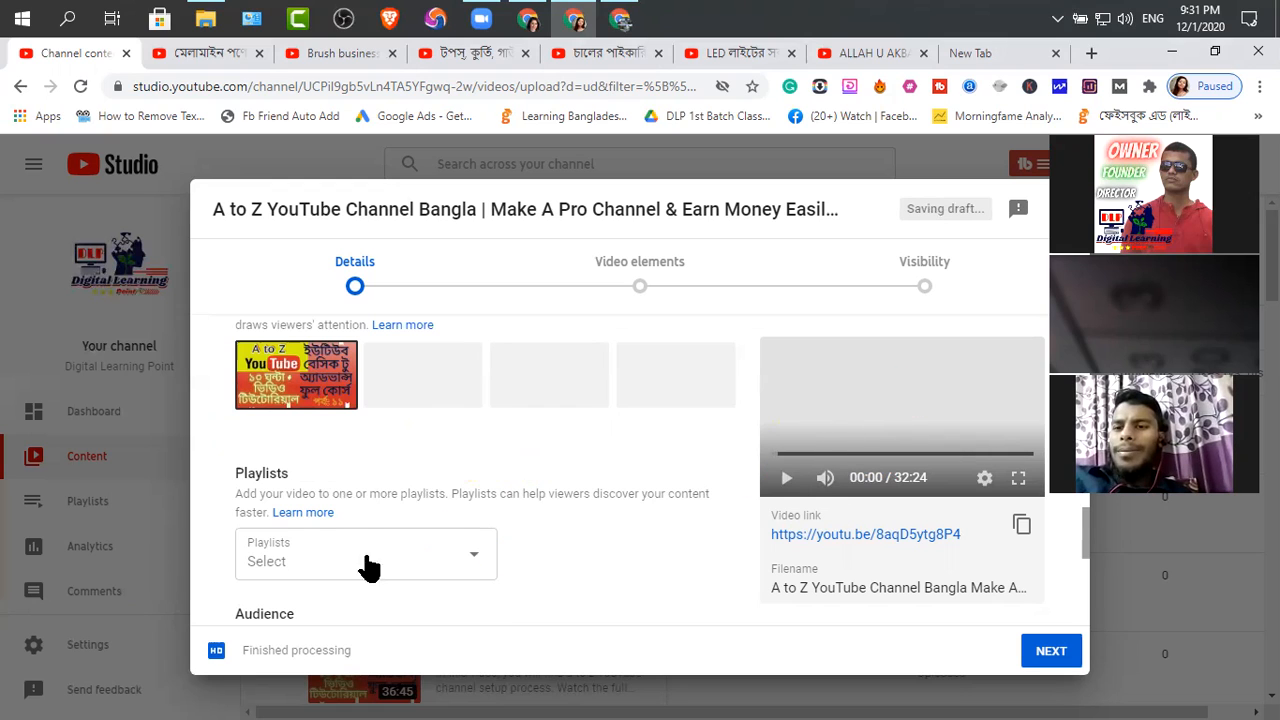
Add the video to the Digital Marketing Course playlist
{"action": "left_click", "coordinate": [477, 563]}
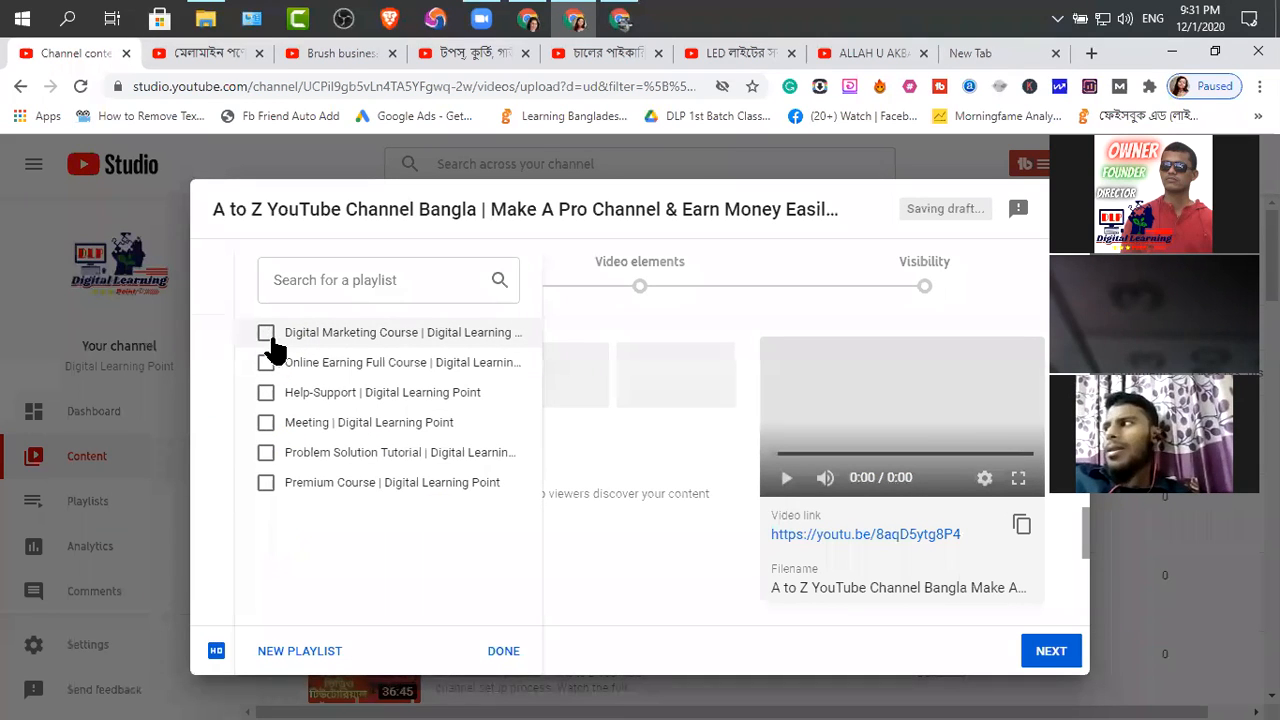
{"action": "left_click", "coordinate": [266, 334]}
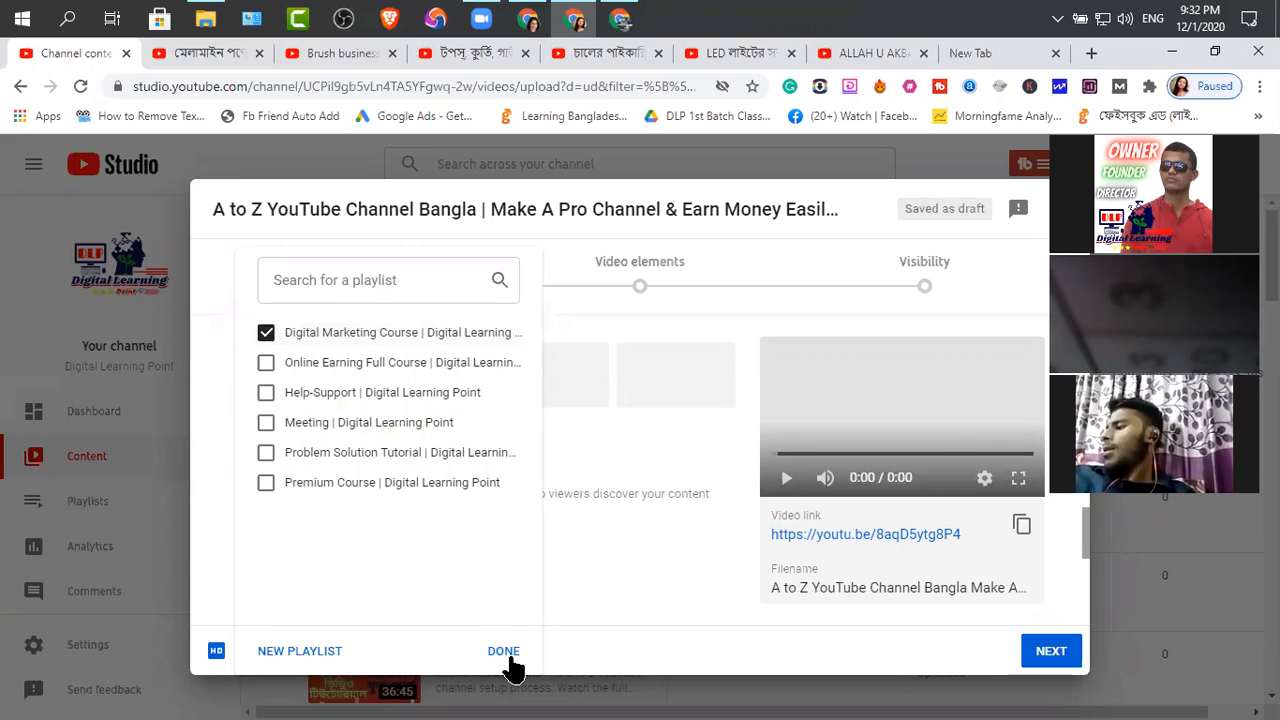
{"action": "left_click", "coordinate": [610, 606]}
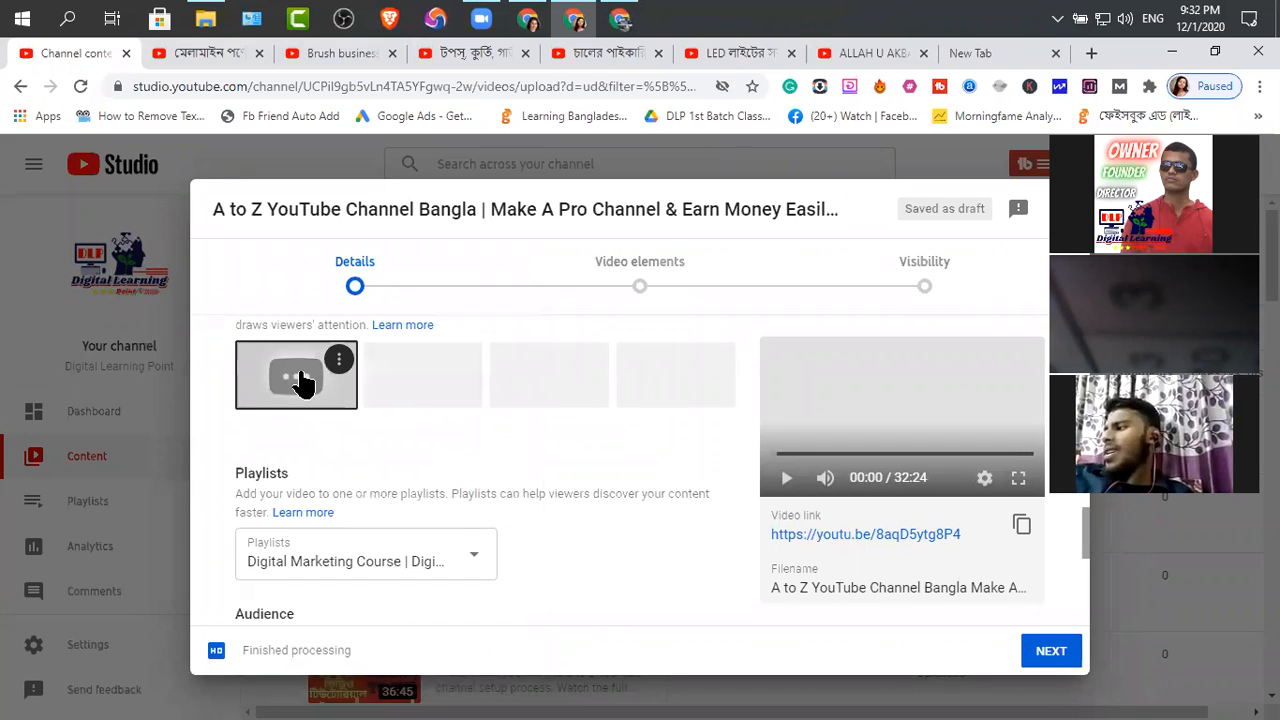
Expand the advanced age restriction settings and the additional video options, and activate the empty Tags field
{"action": "scroll", "coordinate": [320, 550], "scroll_direction": "down", "scroll_amount": 4}
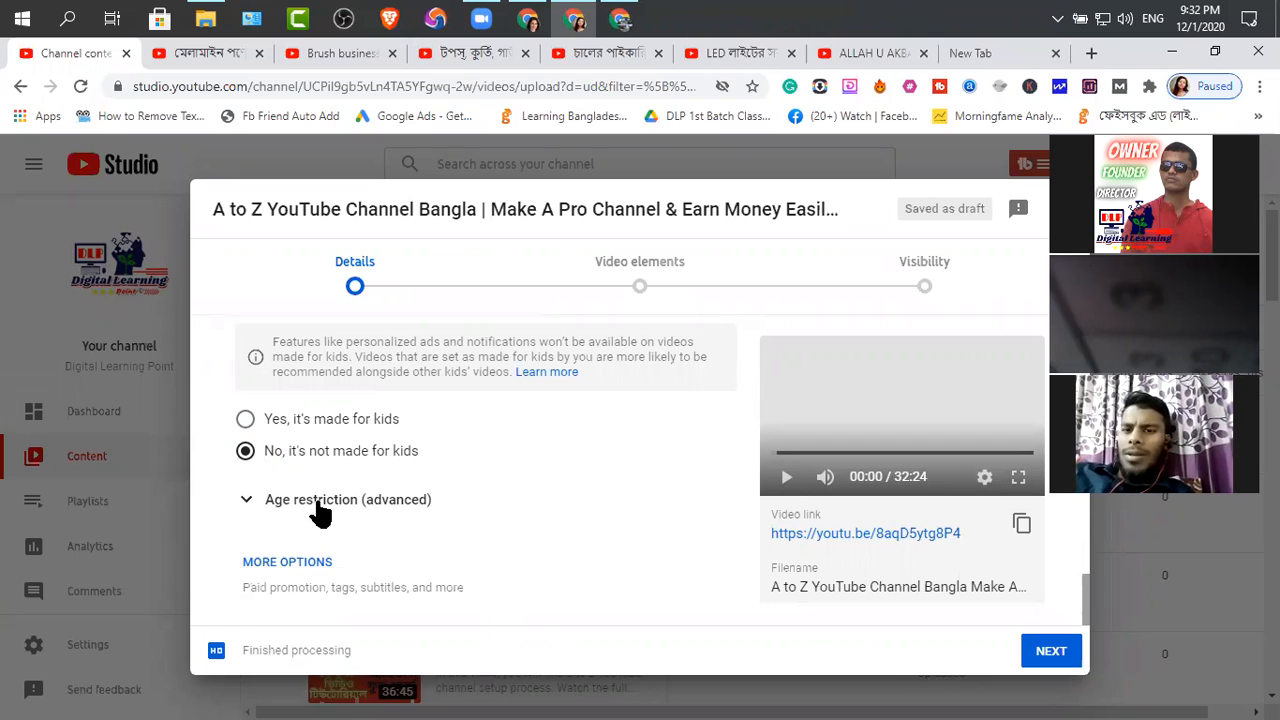
{"action": "left_click", "coordinate": [245, 500]}
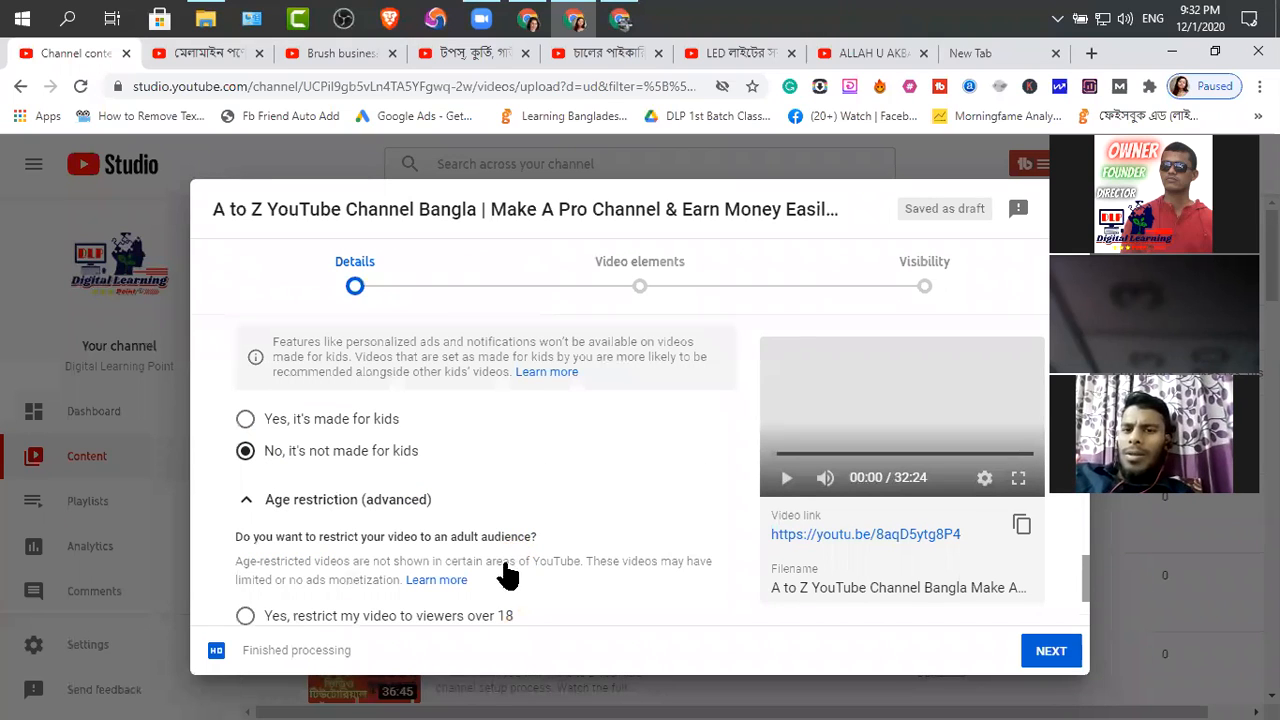
{"action": "scroll", "coordinate": [450, 560], "scroll_direction": "down", "scroll_amount": 2}
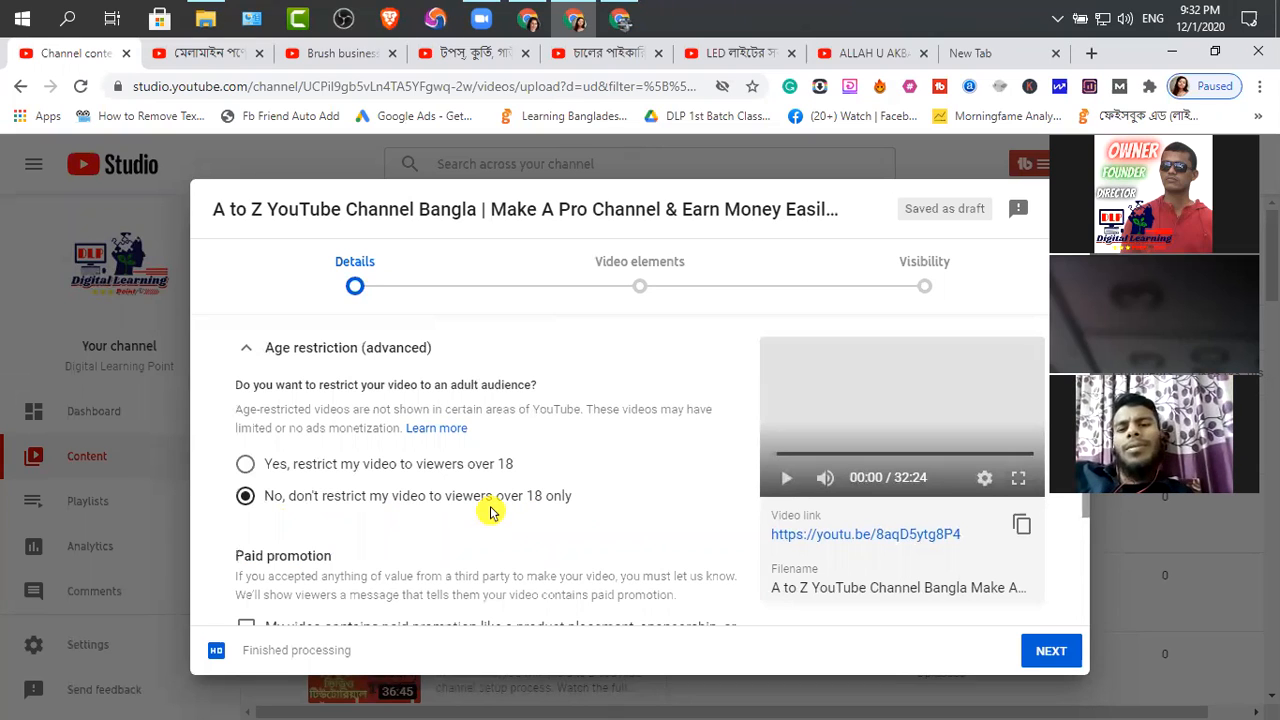
{"action": "scroll", "coordinate": [478, 498], "scroll_direction": "down", "scroll_amount": 3}
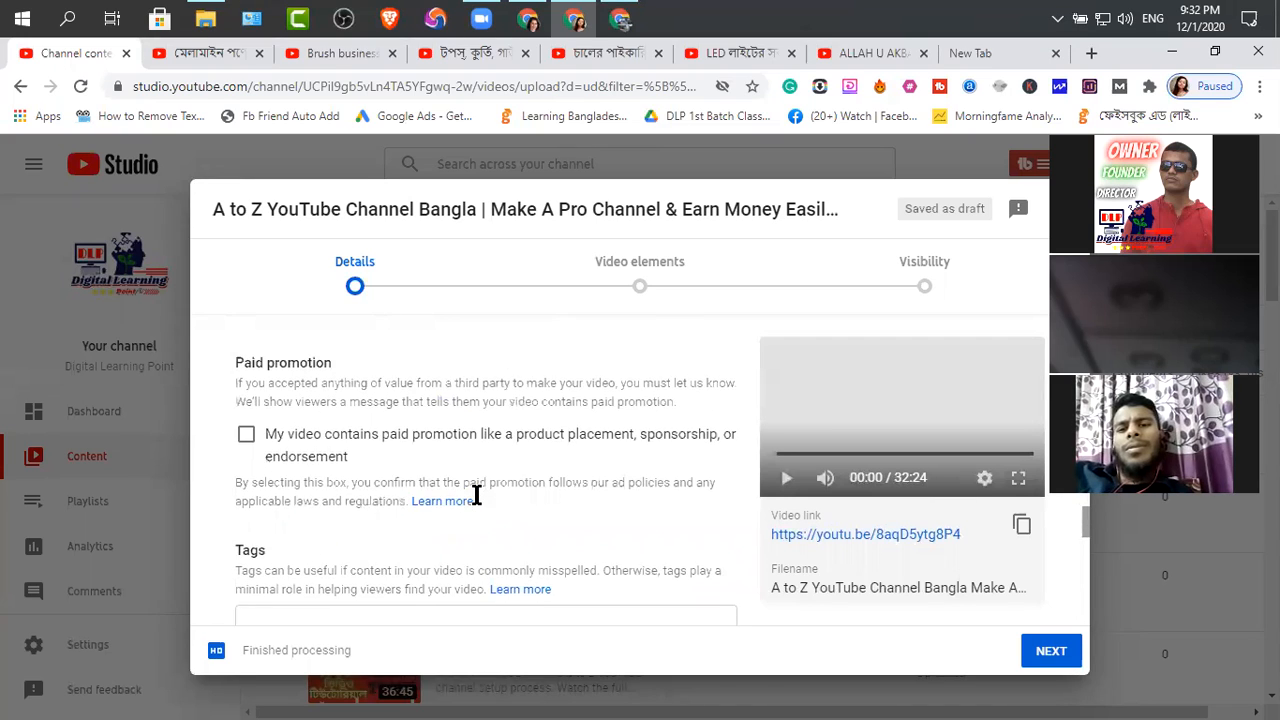
{"action": "left_click", "coordinate": [330, 555]}
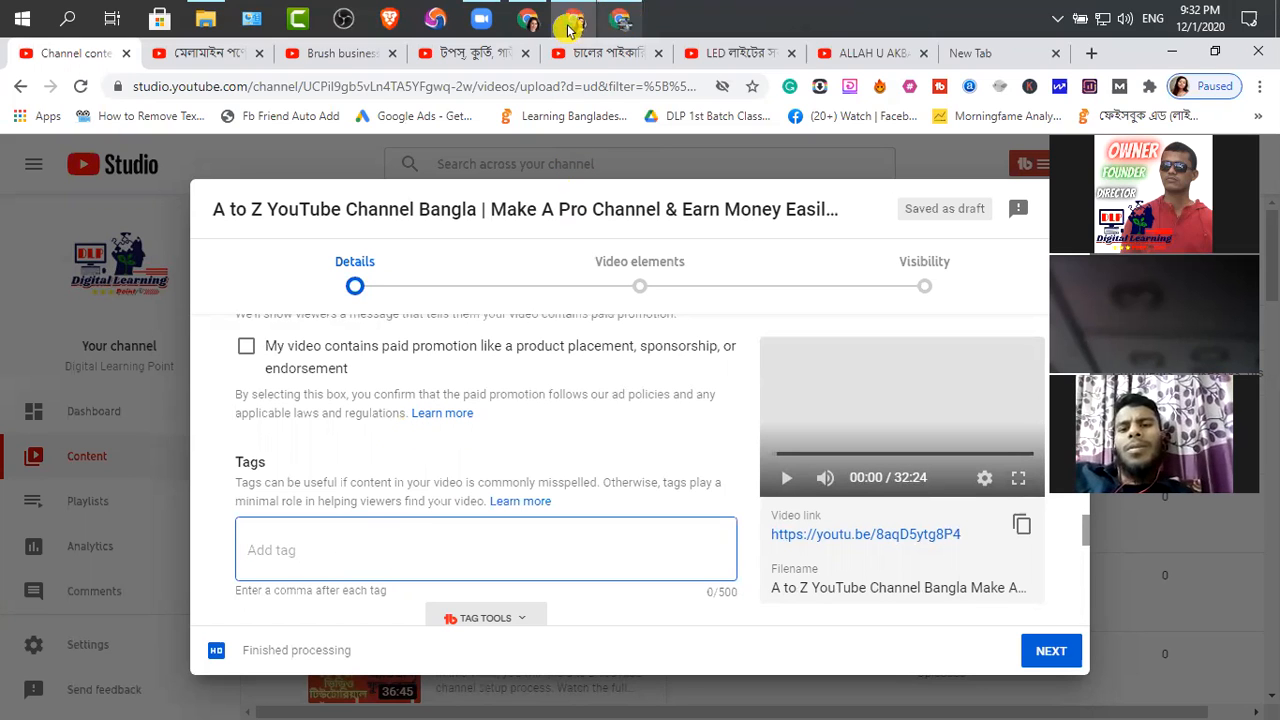
Switch to the YouTube Website | Info Description document and select the second keyword list, from "how to create a professional youtube channel" to "অনলাইন আর্নিং"
{"action": "left_click", "coordinate": [620, 20]}
{"action": "scroll", "coordinate": [546, 452], "scroll_direction": "down", "scroll_amount": 5}
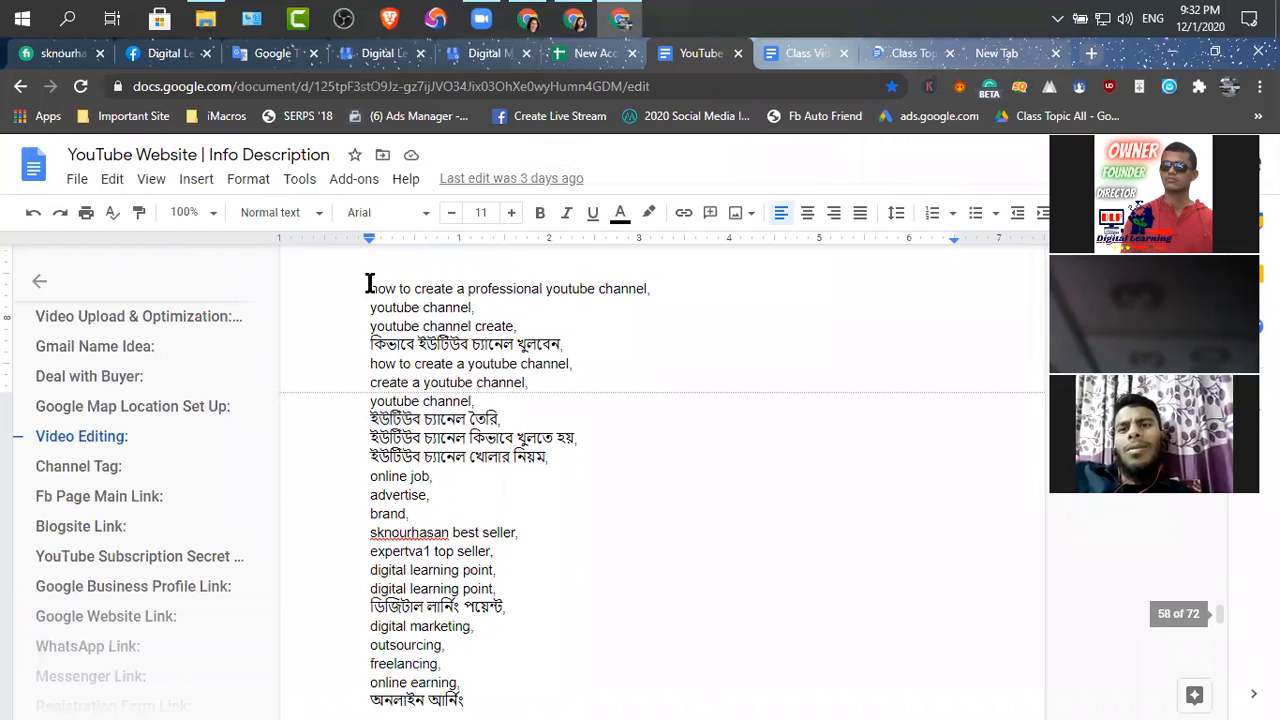
{"action": "left_click_drag", "start_coordinate": [368, 284], "coordinate": [499, 634]}
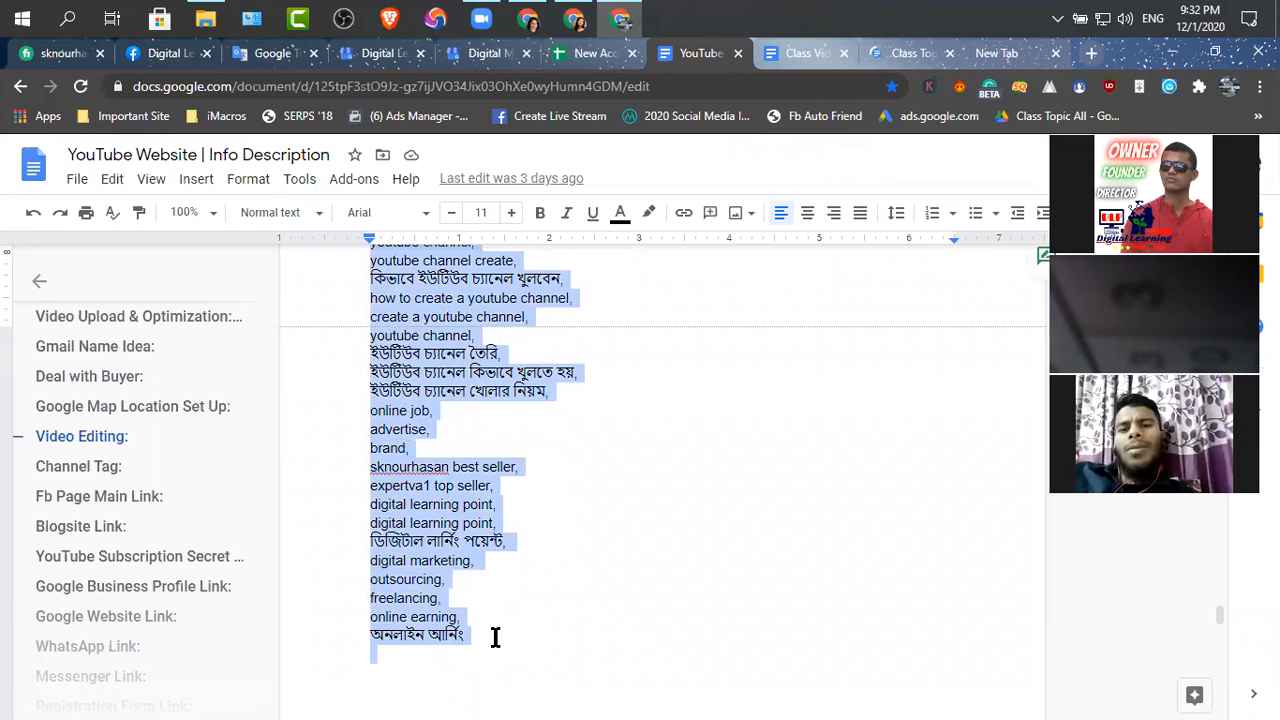
{"action": "scroll", "coordinate": [465, 526], "scroll_direction": "up", "scroll_amount": 1}
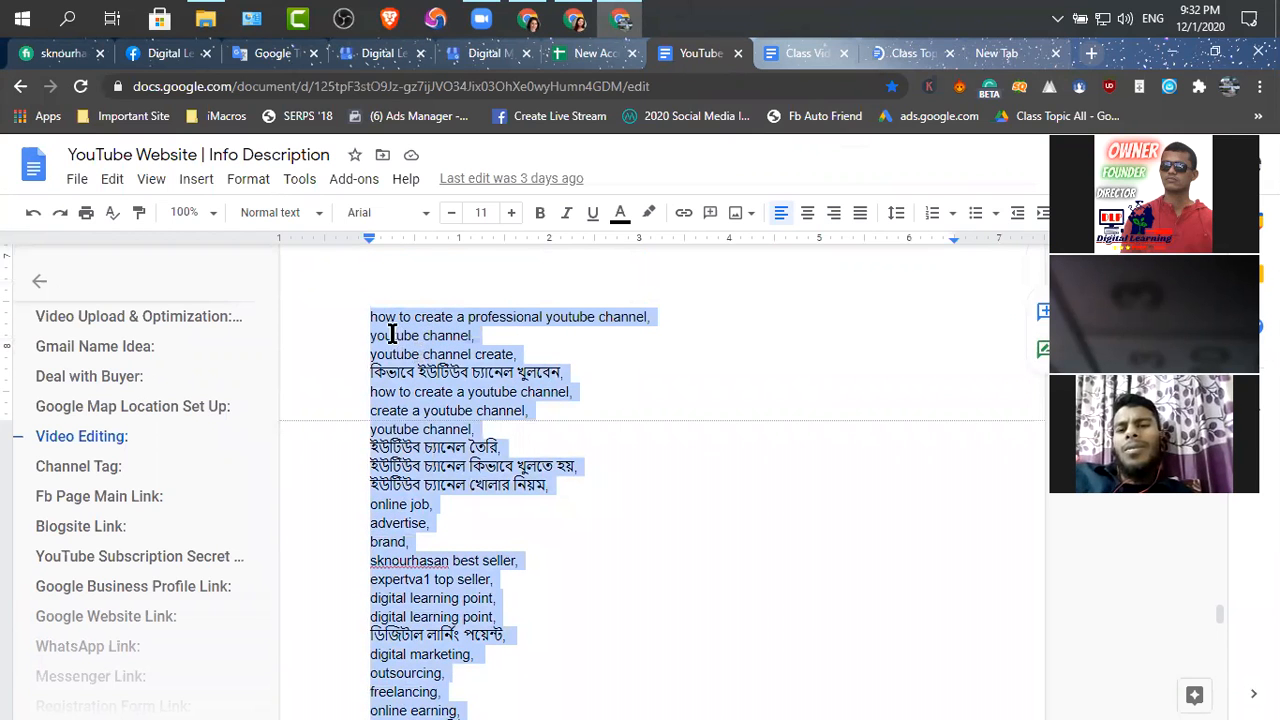
{"action": "key", "text": "Left"}
{"action": "scroll", "coordinate": [461, 400], "scroll_direction": "up", "scroll_amount": 3}
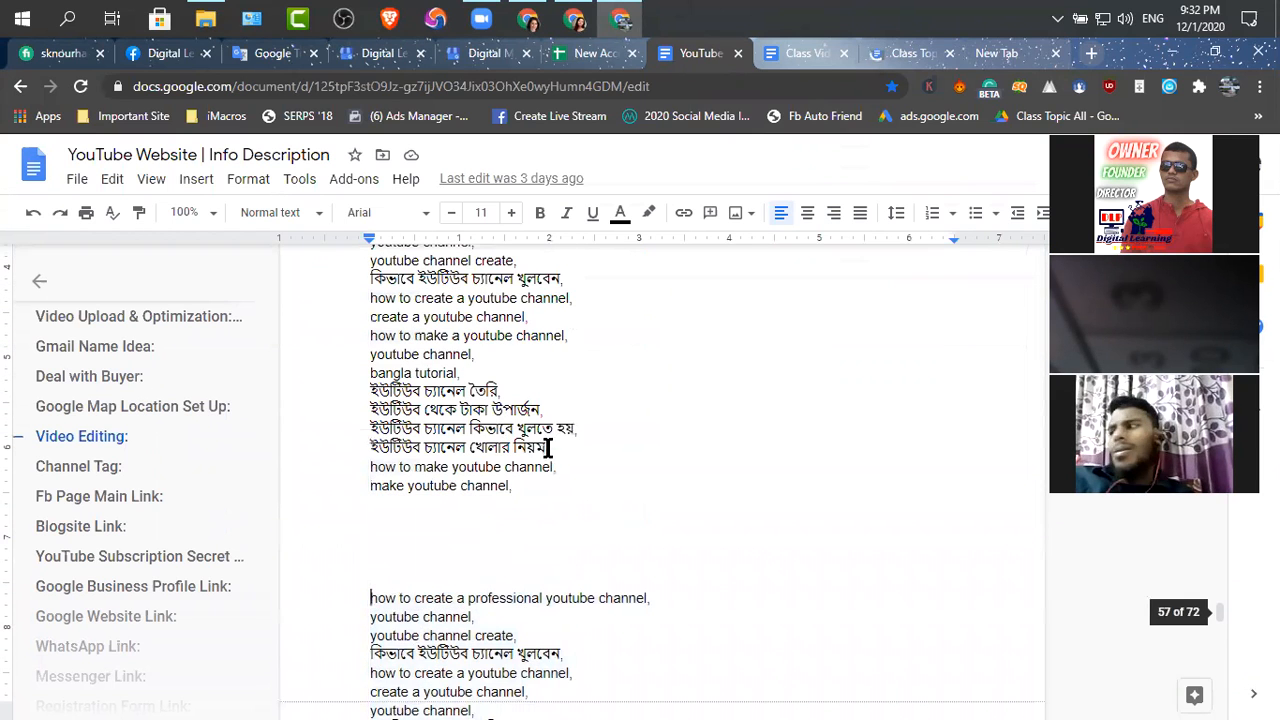
{"action": "scroll", "coordinate": [534, 531], "scroll_direction": "up", "scroll_amount": 1}
{"action": "left_click_drag", "start_coordinate": [514, 580], "coordinate": [486, 616]}
{"action": "key", "text": "BackSpace"}
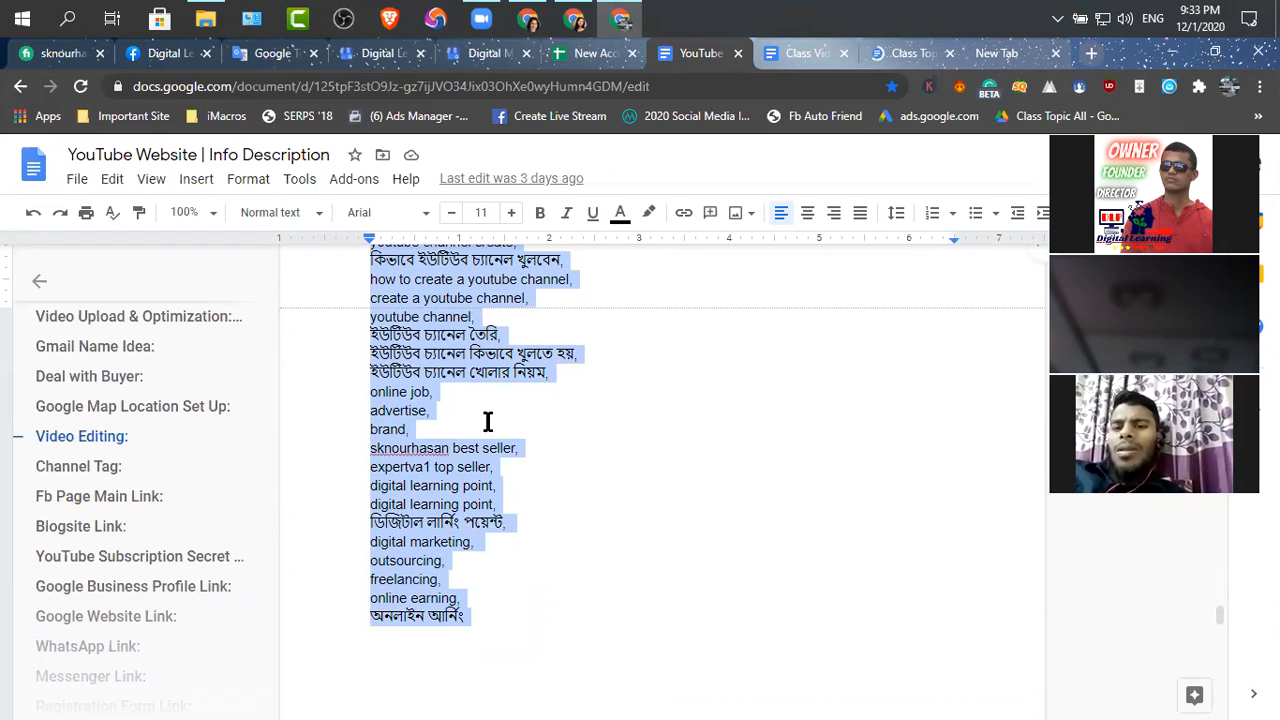
Return to YouTube Studio, try pasting the previously copied keywords as the video's tags, and clear all of them
{"action": "left_click", "coordinate": [572, 16]}
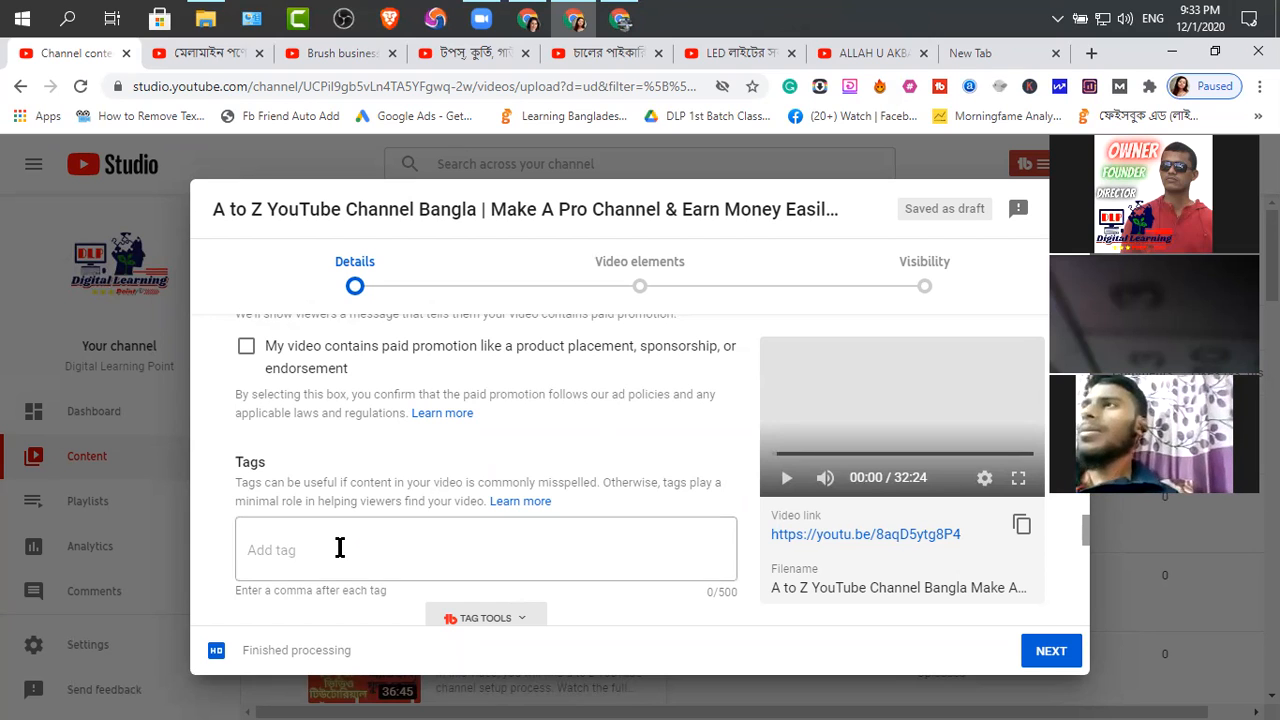
{"action": "left_click", "coordinate": [455, 521]}
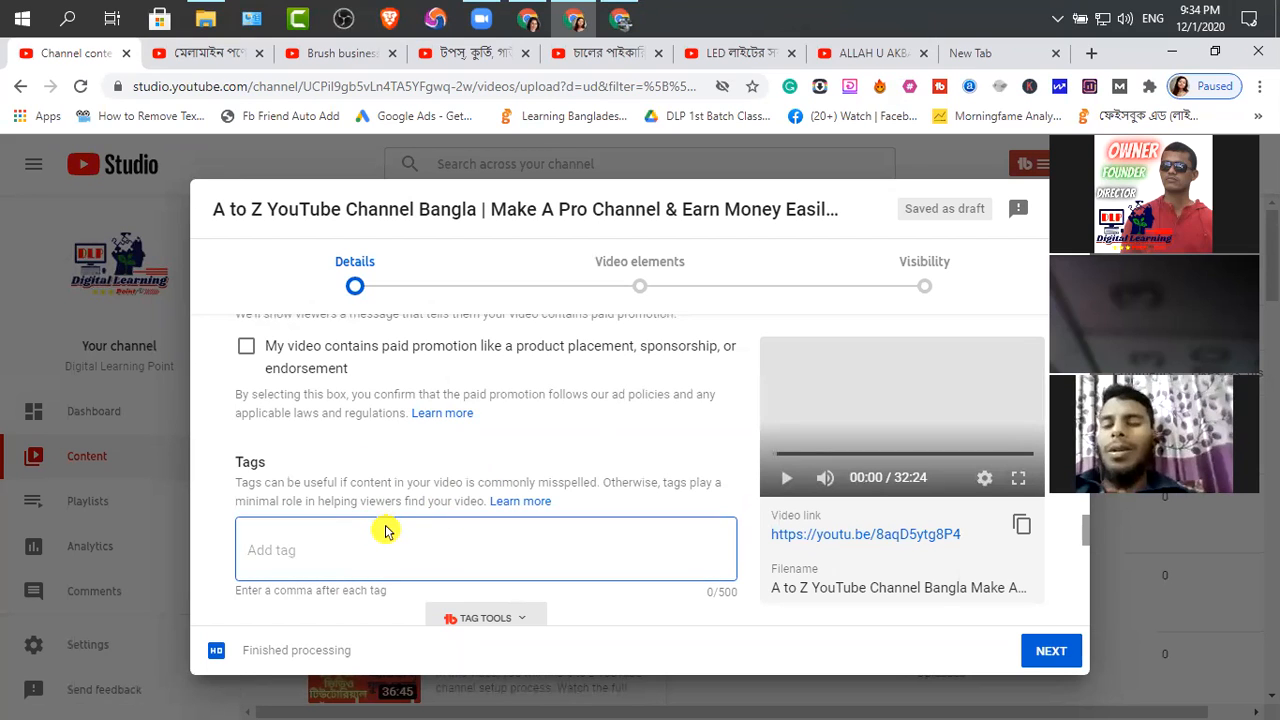
{"action": "key", "text": "ctrl+v"}
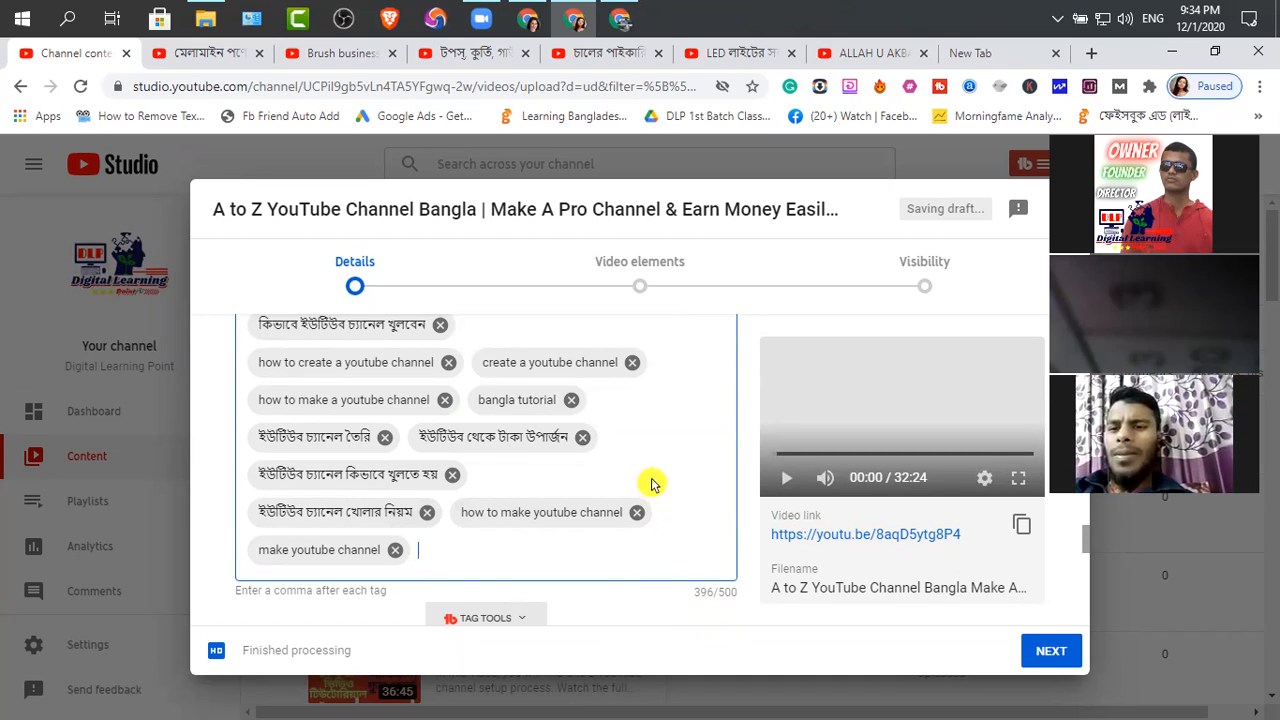
{"action": "scroll", "coordinate": [746, 428], "scroll_direction": "down", "scroll_amount": 10}
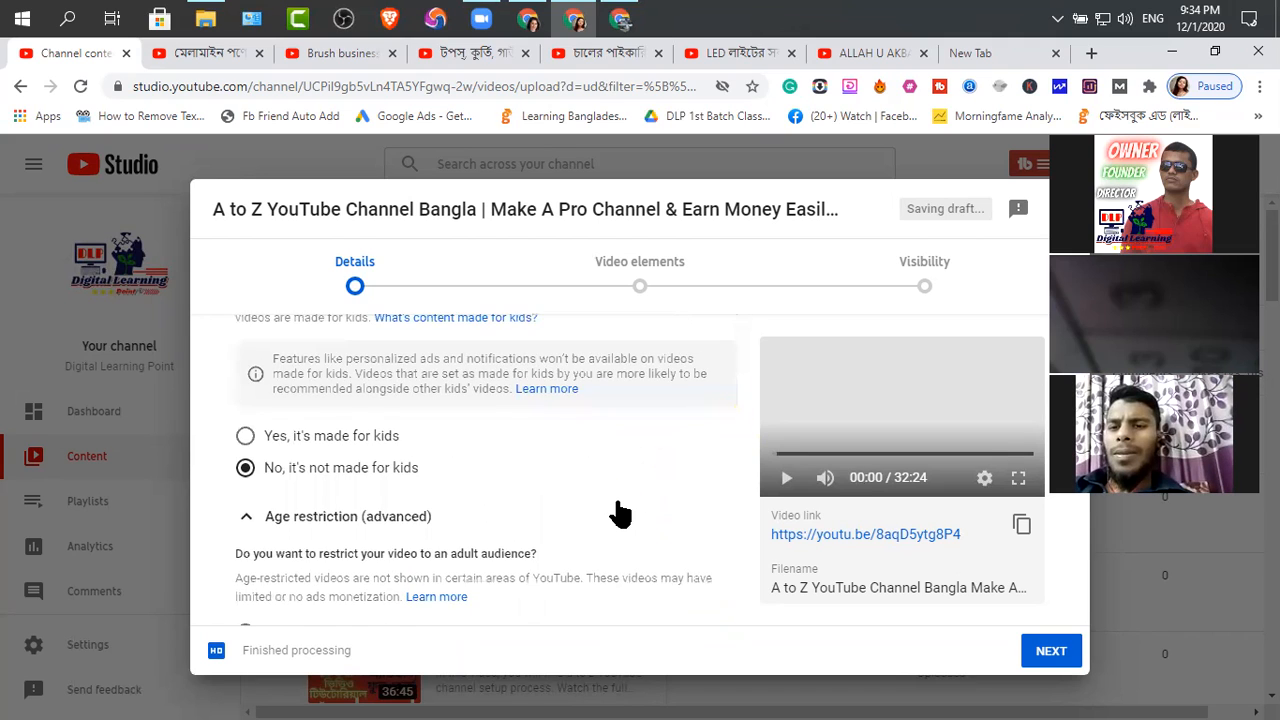
{"action": "scroll", "coordinate": [617, 514], "scroll_direction": "down", "scroll_amount": 3}
{"action": "scroll", "coordinate": [620, 514], "scroll_direction": "up", "scroll_amount": 2}
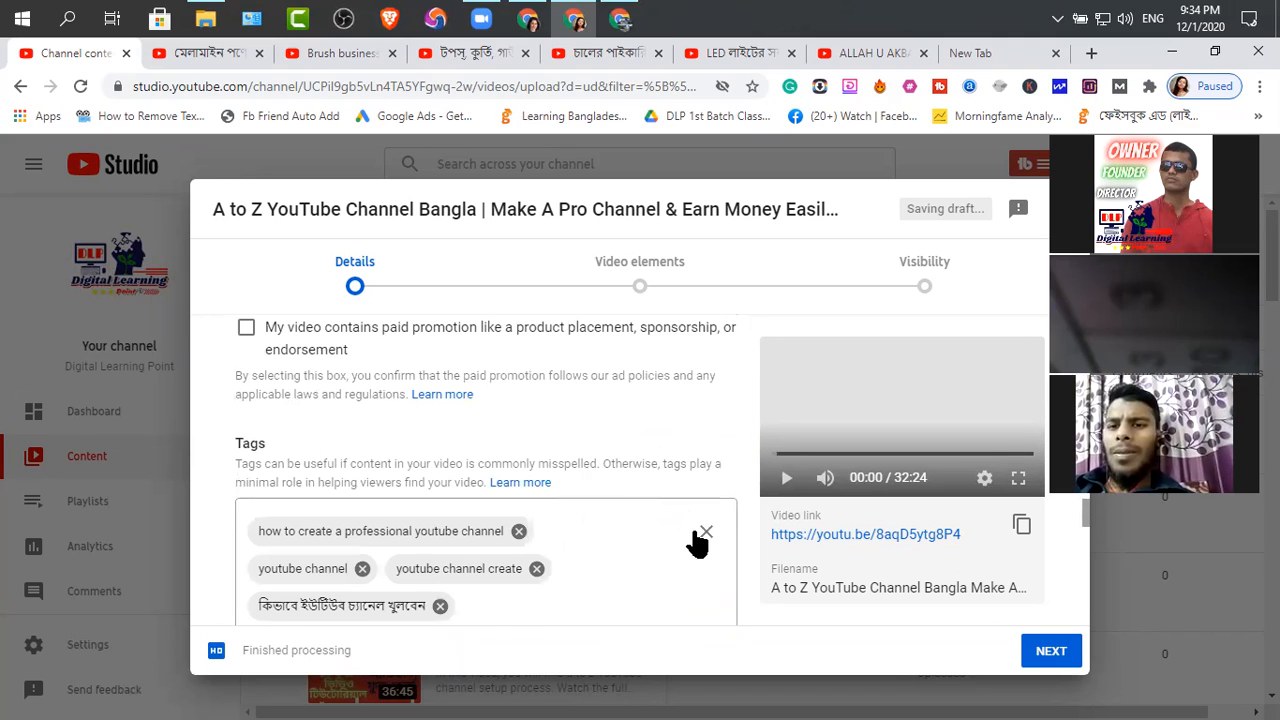
Switch back to the YouTube Website | Info Description document and copy the selected keyword list ending with "অনলাইন আর্নিং"
{"action": "left_click", "coordinate": [621, 22]}
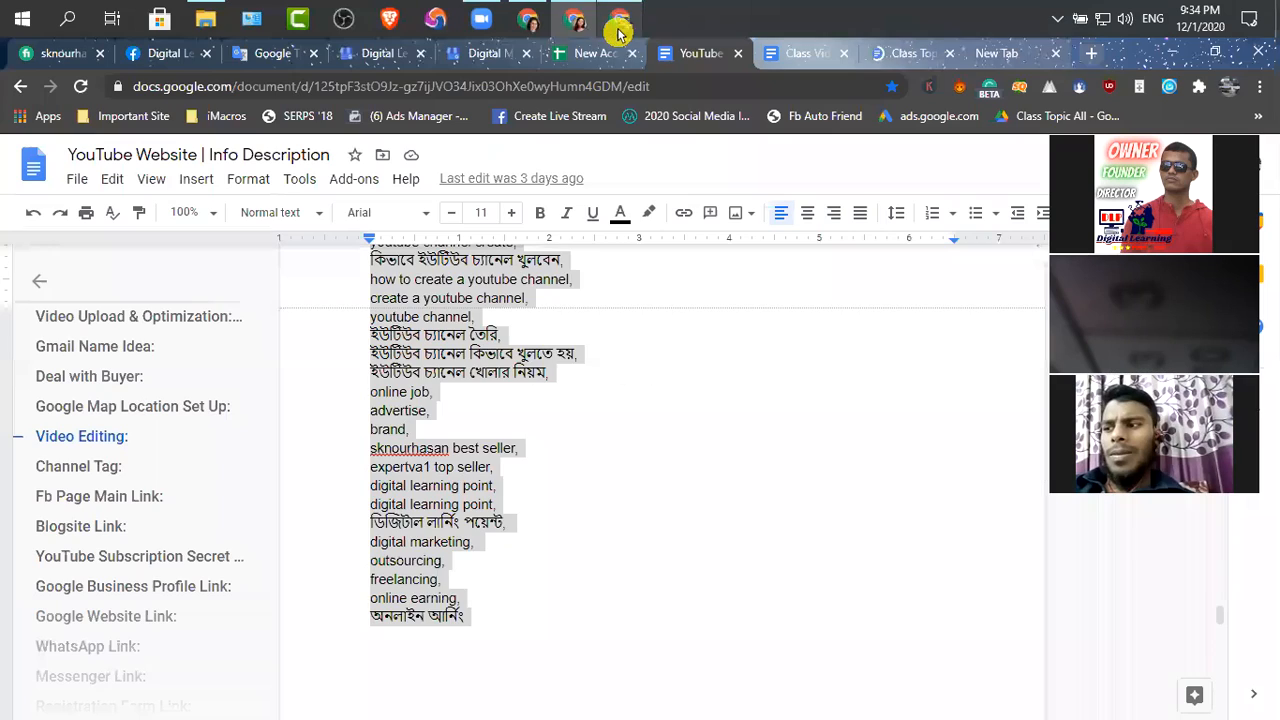
{"action": "scroll", "coordinate": [450, 425], "scroll_direction": "down", "scroll_amount": 2}
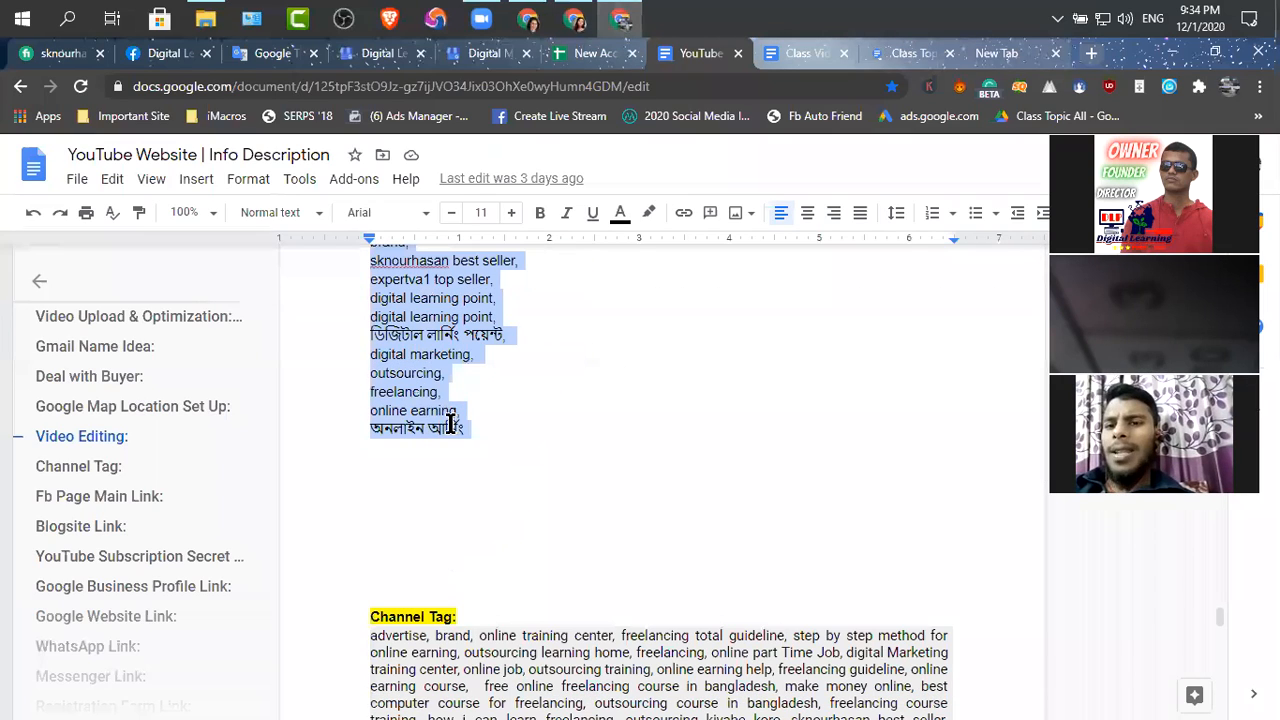
{"action": "right_click", "coordinate": [415, 375]}
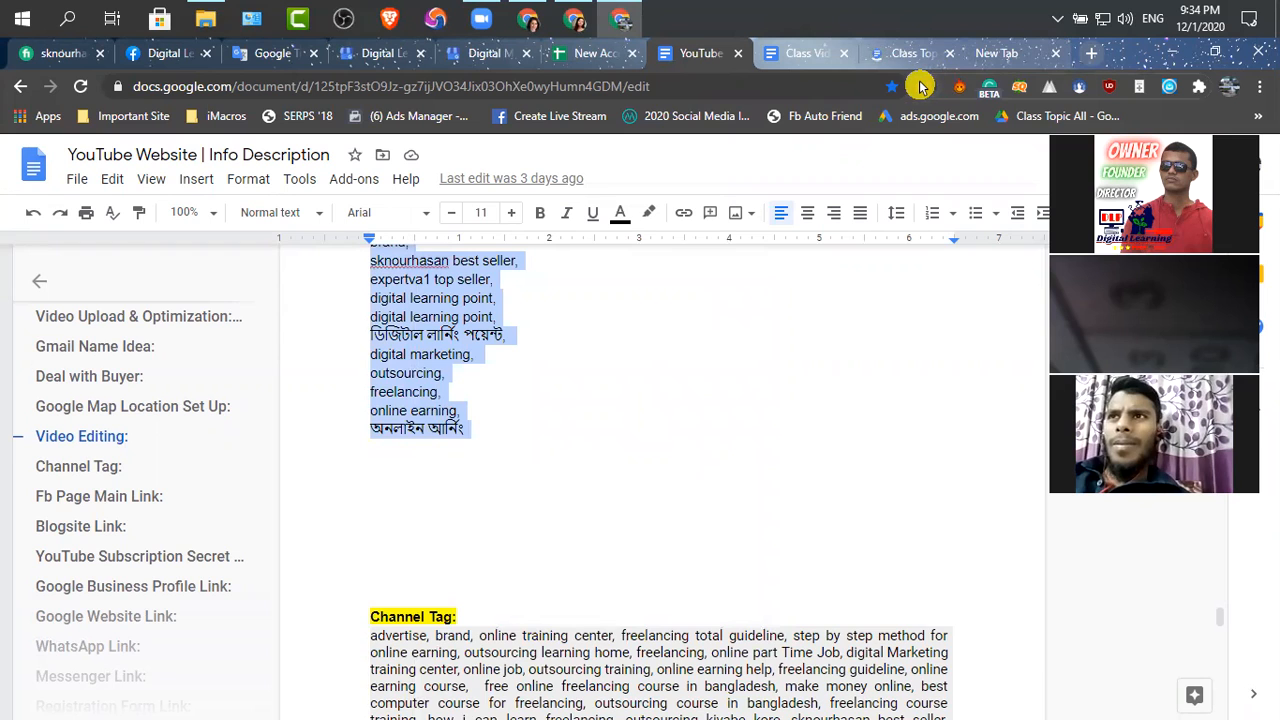
Return to YouTube Studio and paste the copied keyword list into the video's Tags field
{"action": "left_click", "coordinate": [573, 19]}
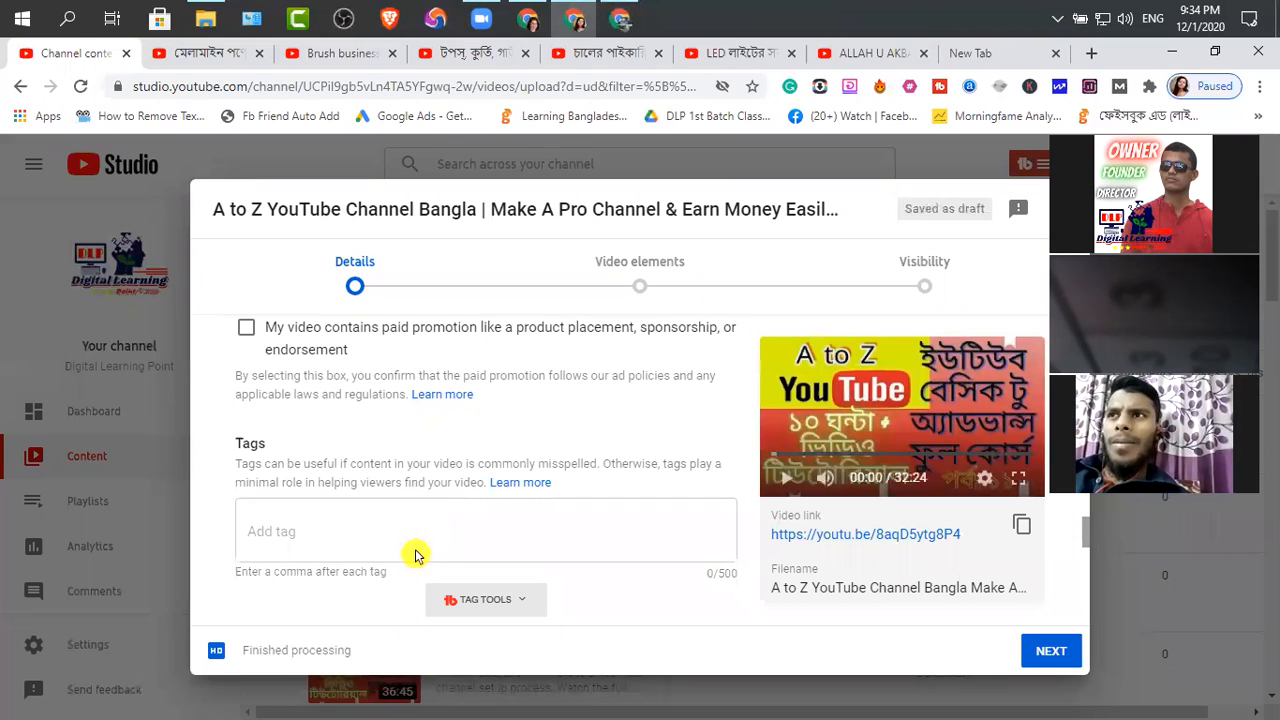
{"action": "left_click", "coordinate": [306, 528]}
{"action": "key", "text": "ctrl+v"}
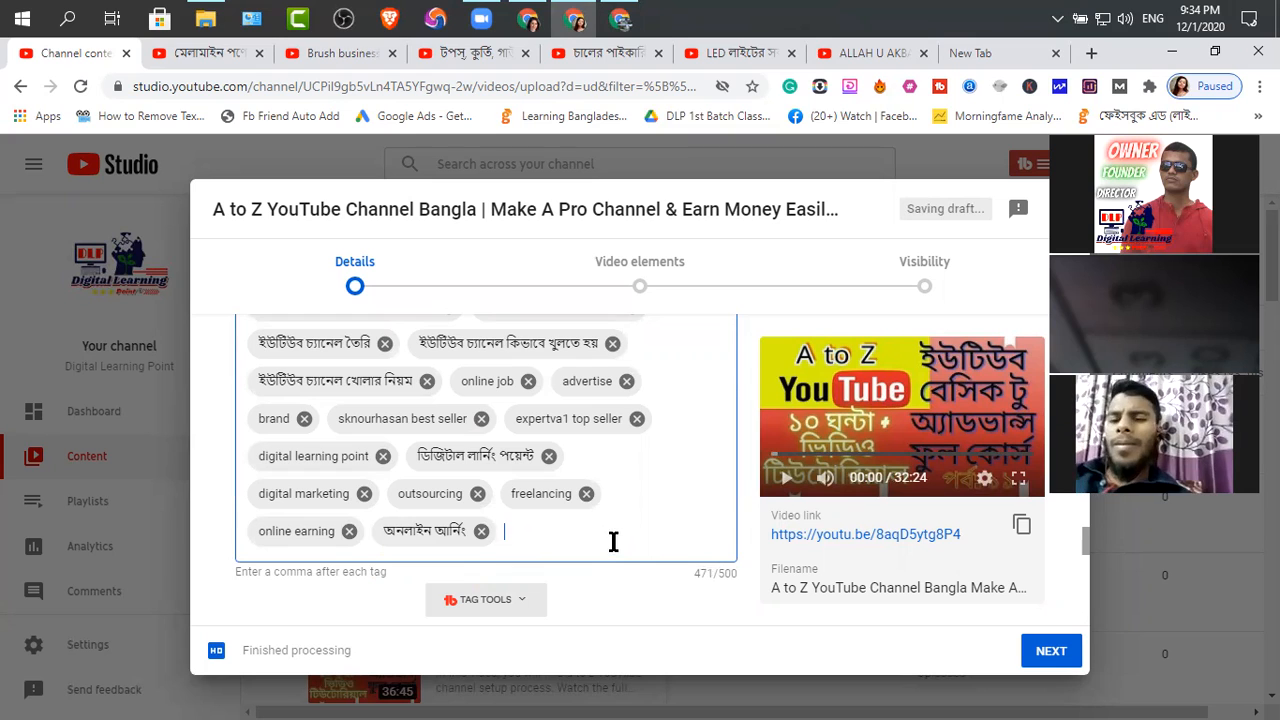
{"action": "scroll", "coordinate": [618, 545], "scroll_direction": "down", "scroll_amount": 2}
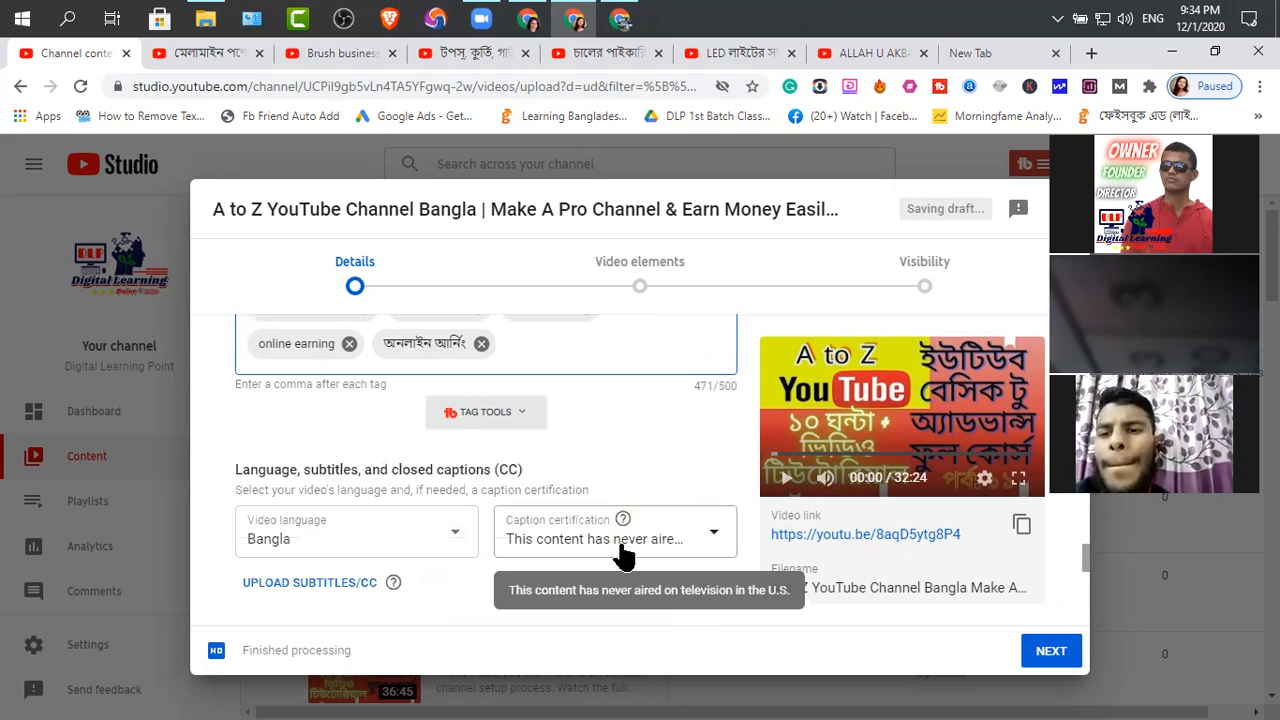
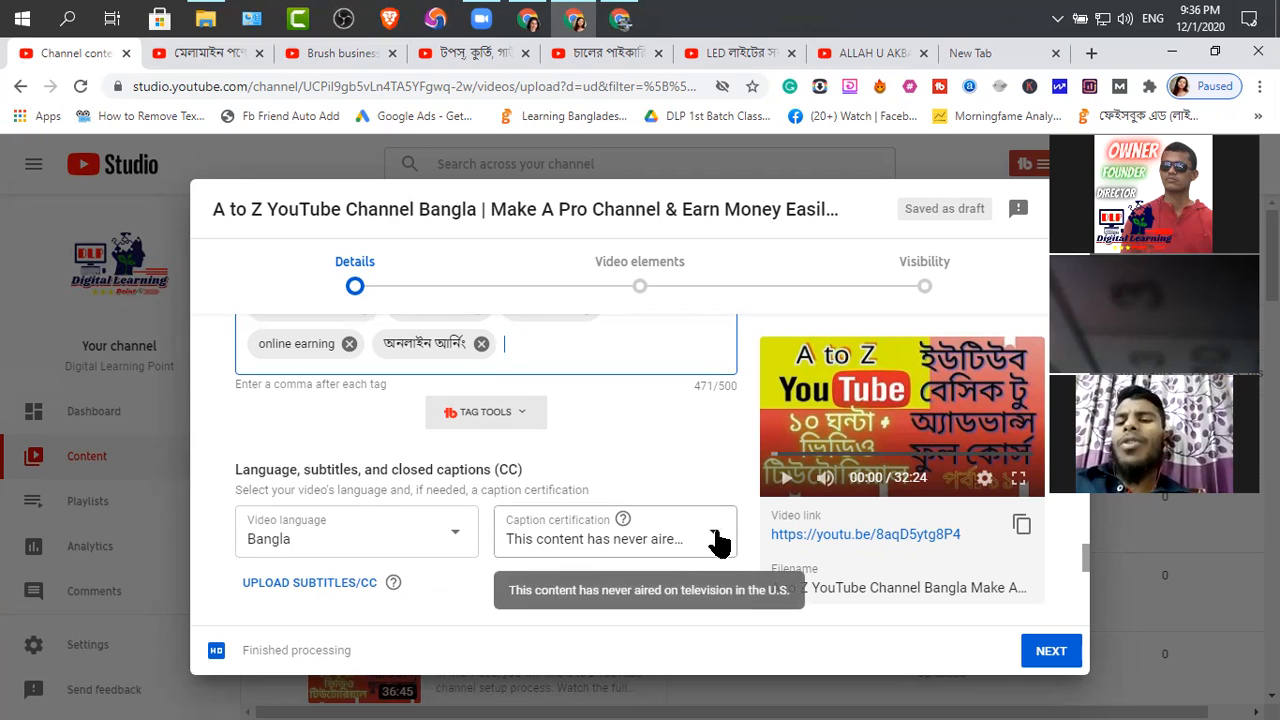
Review the caption certification choices without changing them, and set the recording date to Dec 1, 2020
{"action": "left_click", "coordinate": [716, 543]}
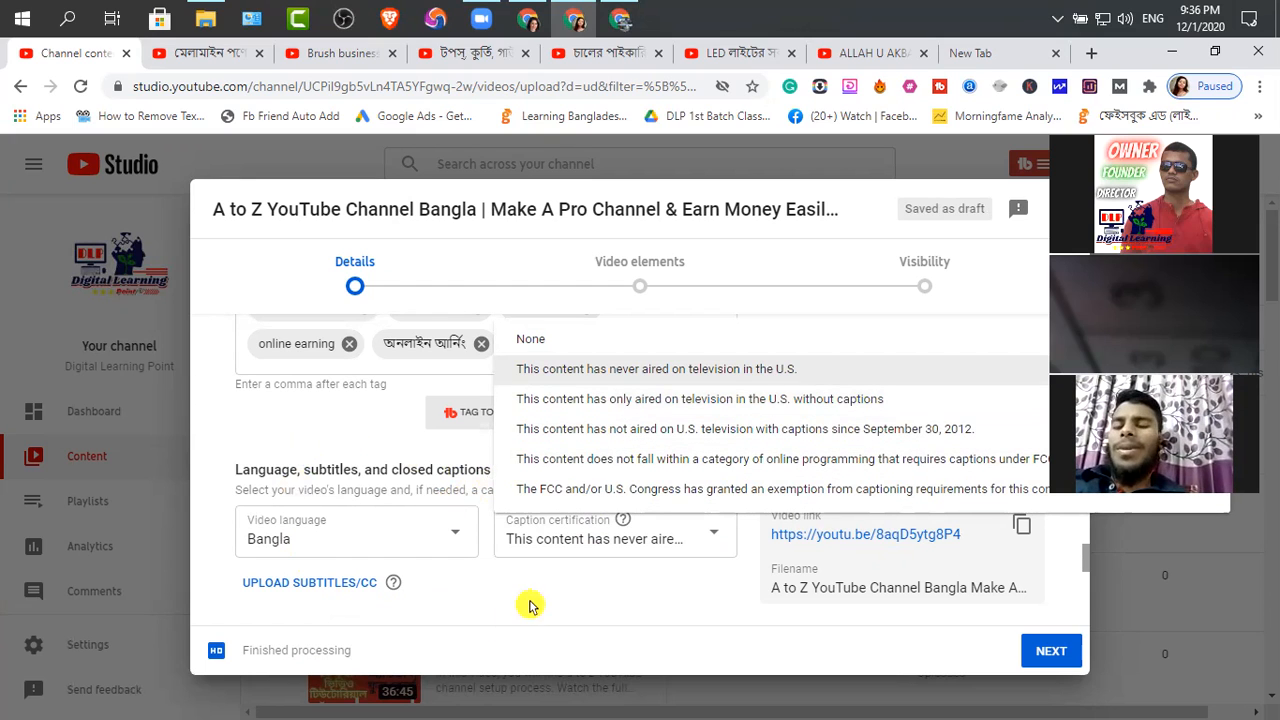
{"action": "left_click", "coordinate": [600, 611]}
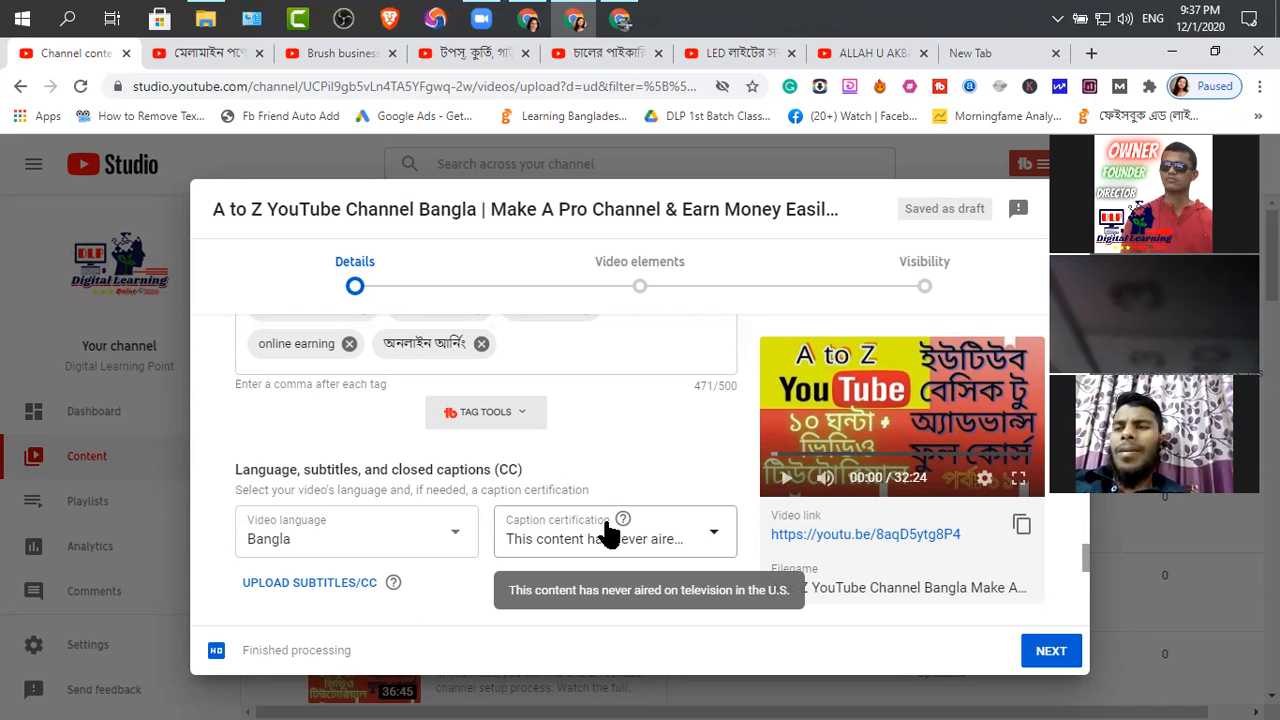
{"action": "scroll", "coordinate": [750, 518], "scroll_direction": "down", "scroll_amount": 2}
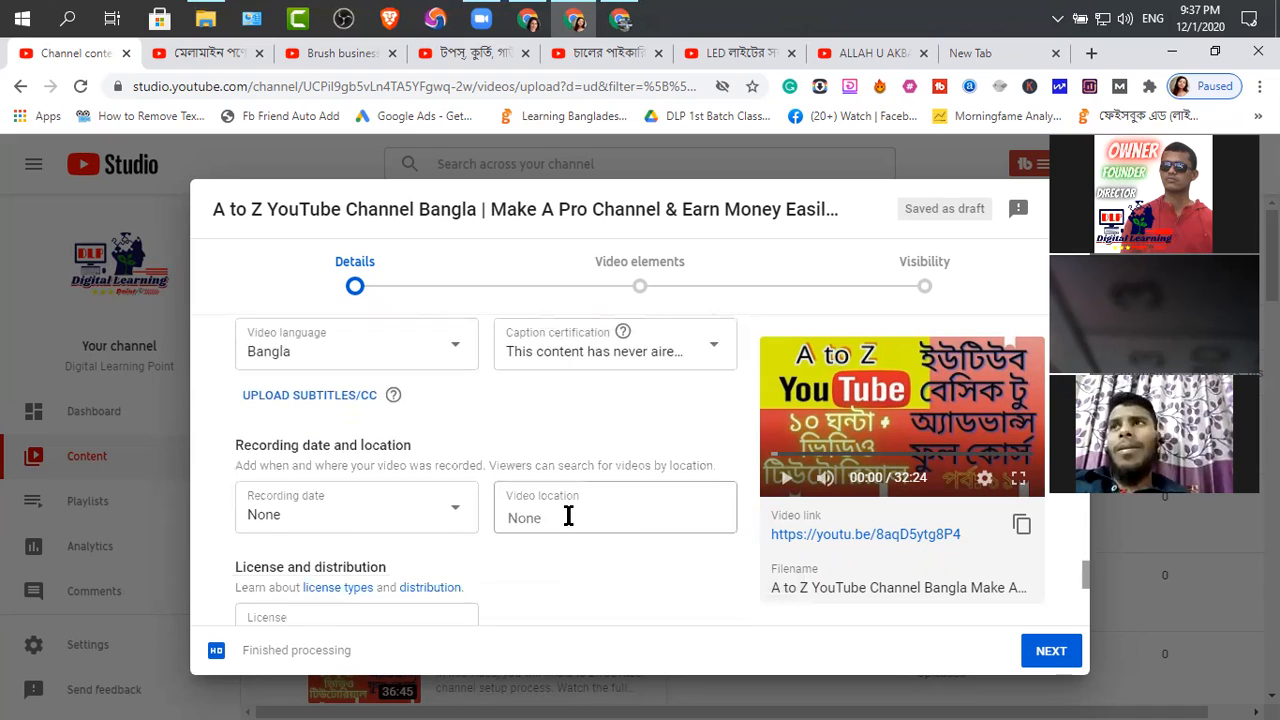
{"action": "left_click", "coordinate": [452, 517]}
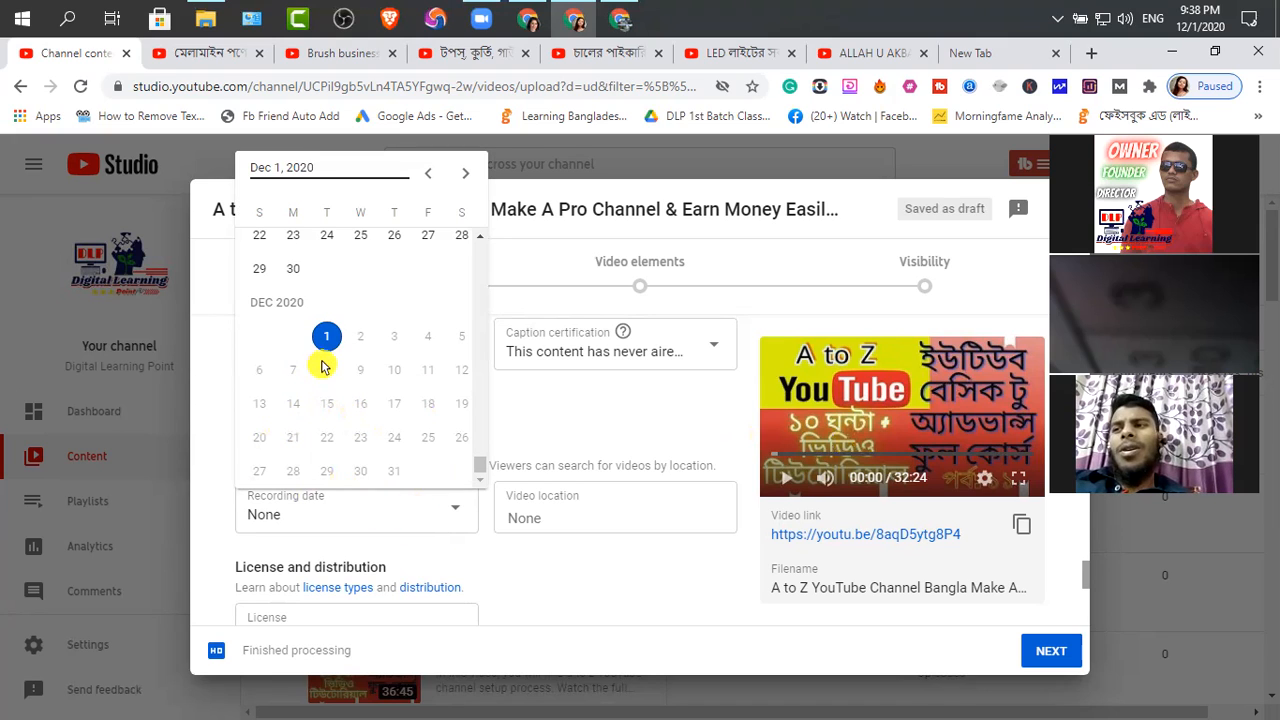
{"action": "left_click", "coordinate": [412, 537]}
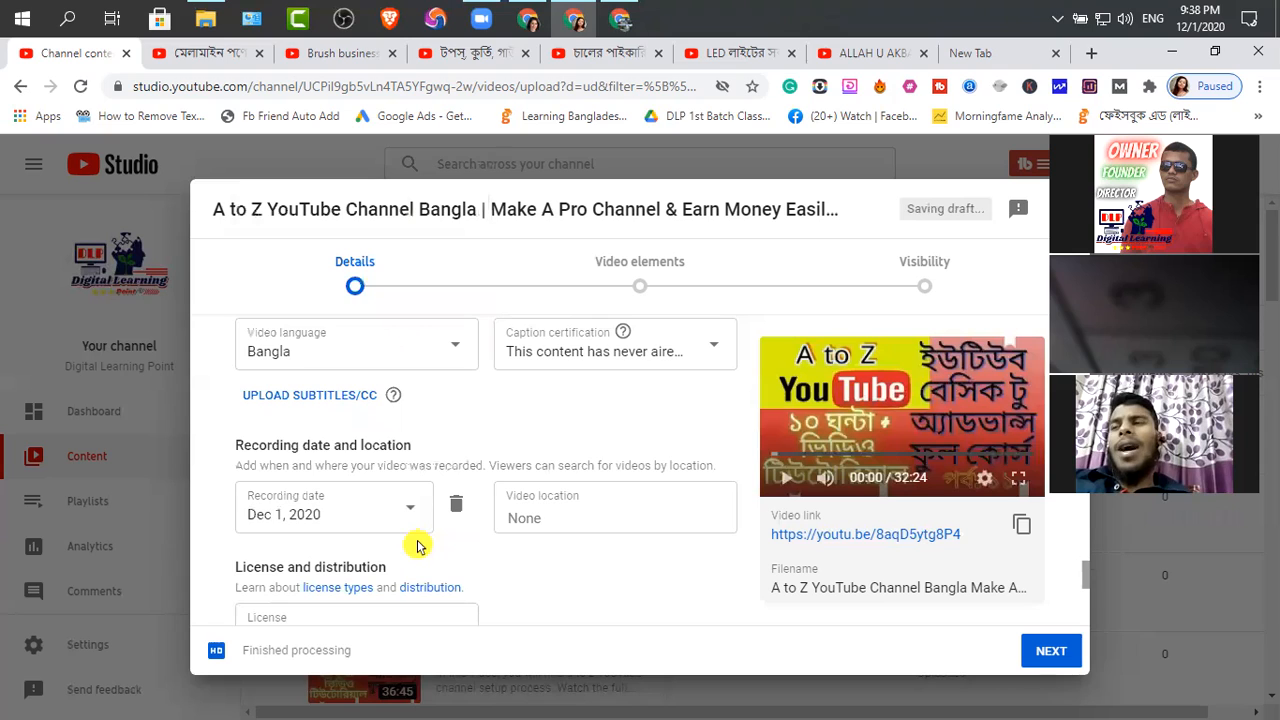
Search the video location for "Digital learning Point" and select Digital Learning Point, Block#B, Chattogram
{"action": "left_click", "coordinate": [551, 516]}
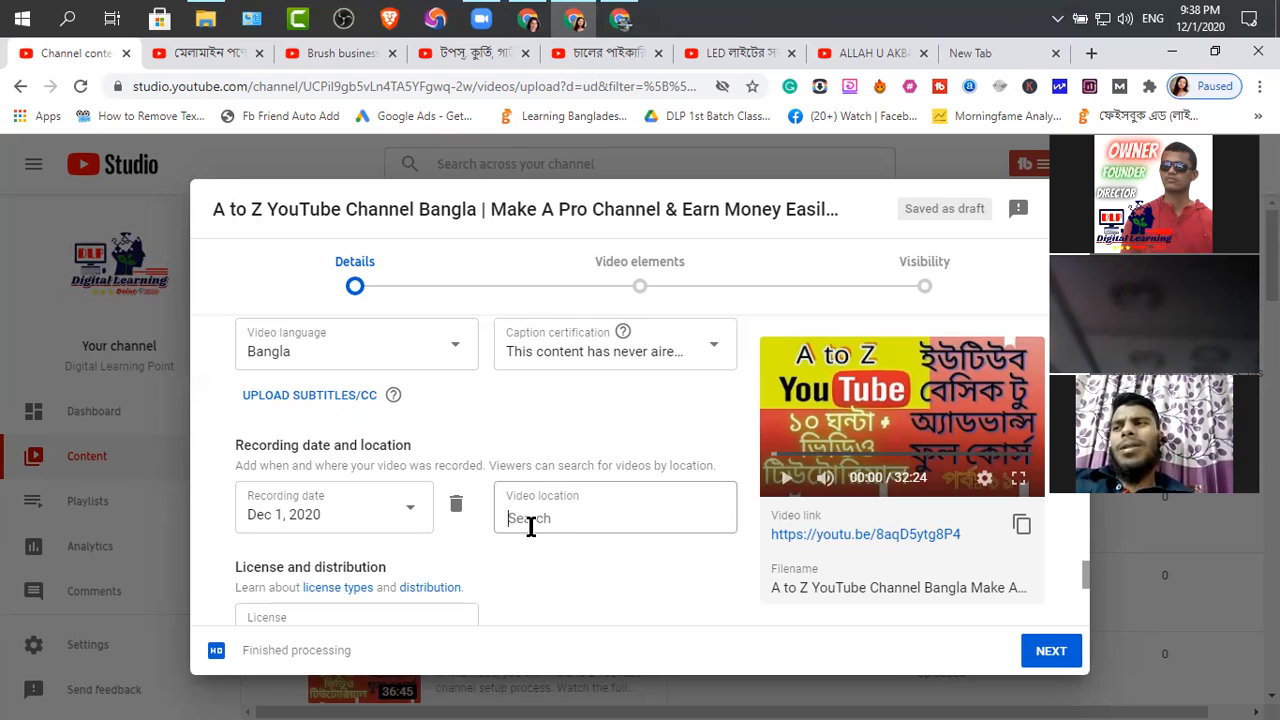
{"action": "type", "text": "D"}
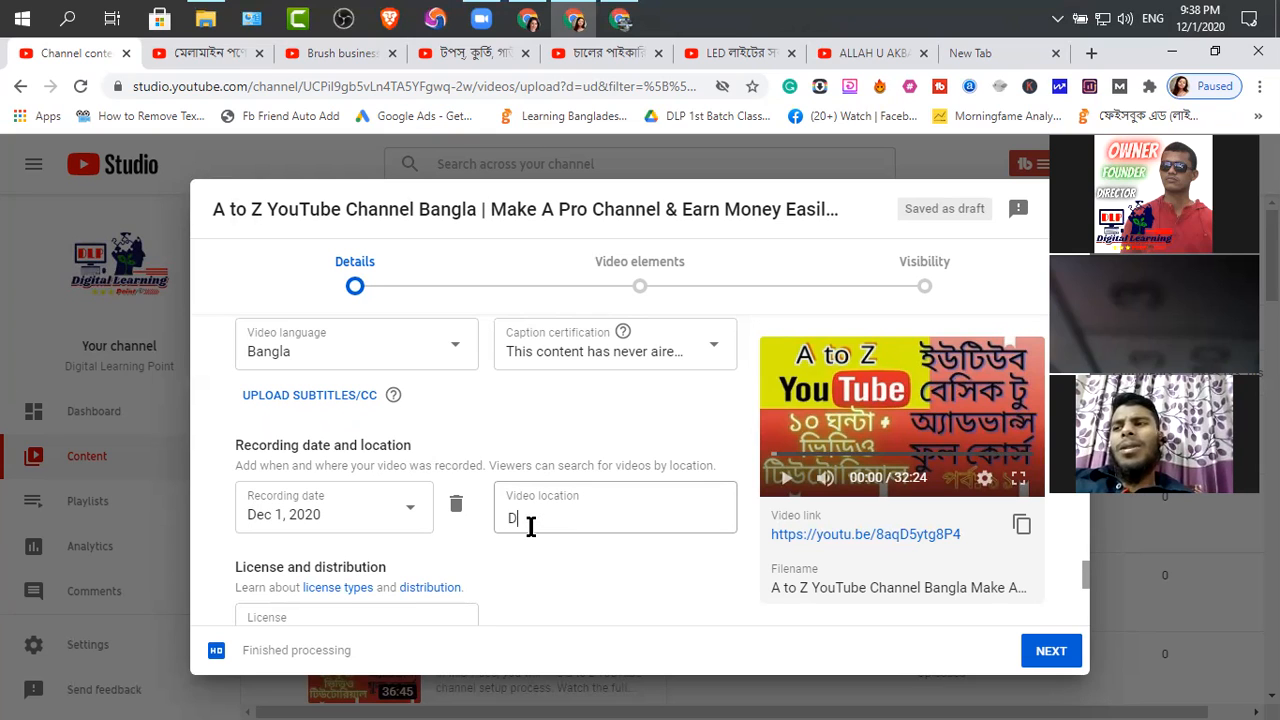
{"action": "type", "text": "ig"}
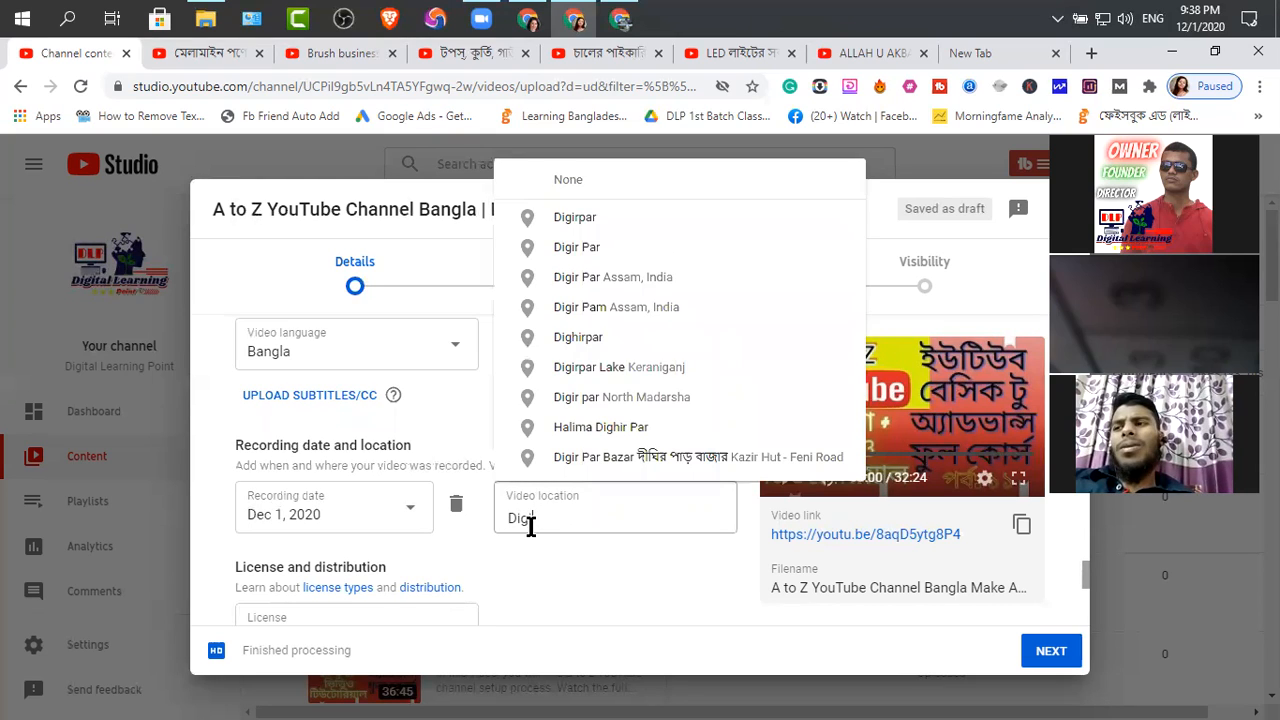
{"action": "type", "text": "ital learnm"}
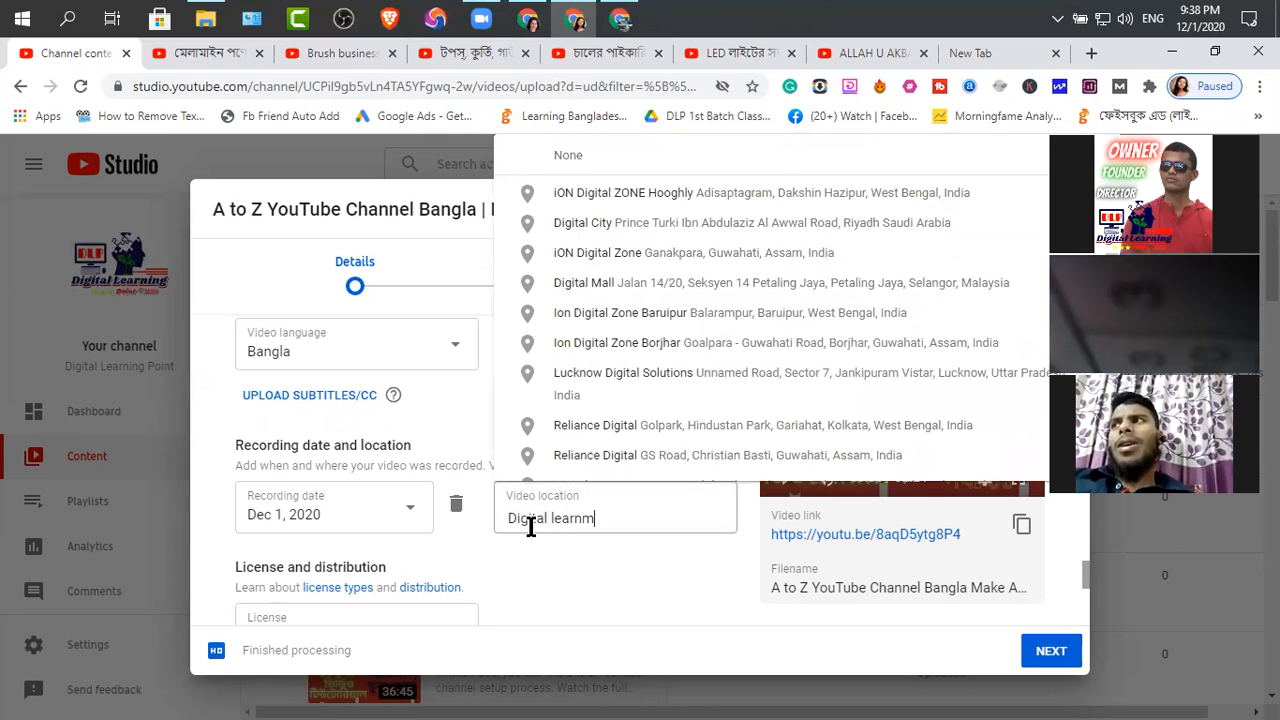
{"action": "key", "text": "BackSpace"}
{"action": "type", "text": "ing"}
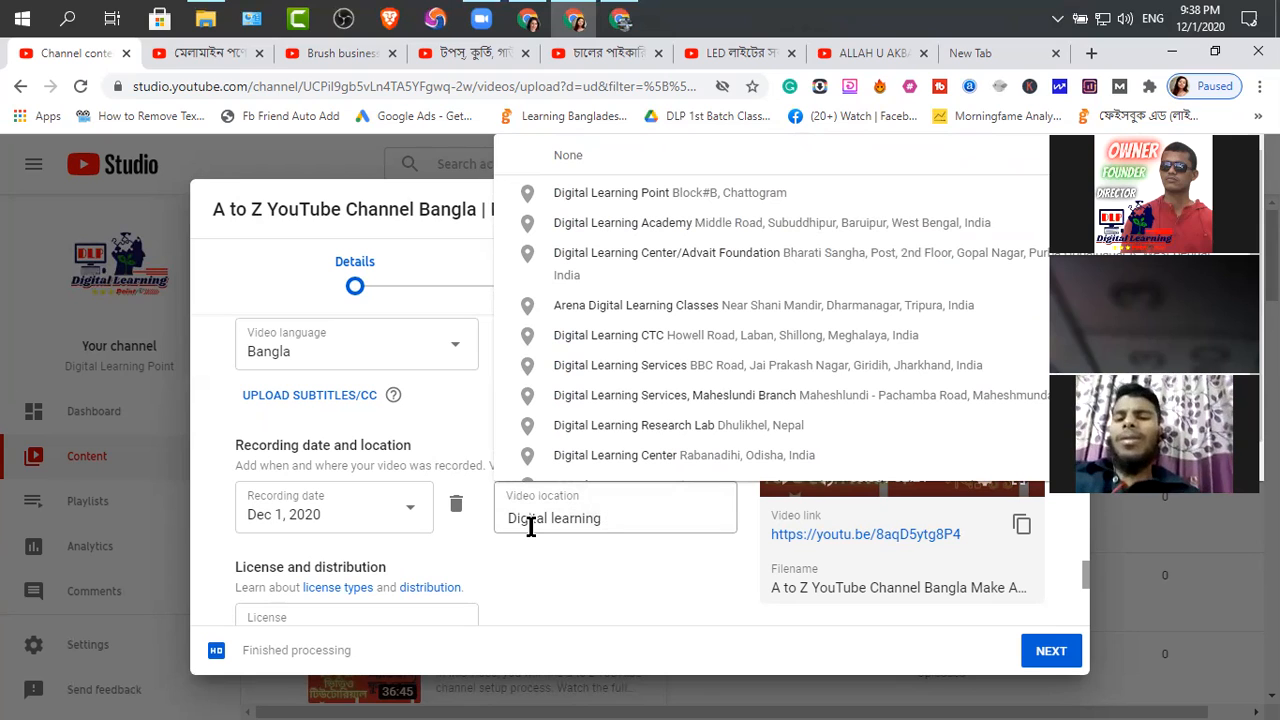
{"action": "type", "text": " Point"}
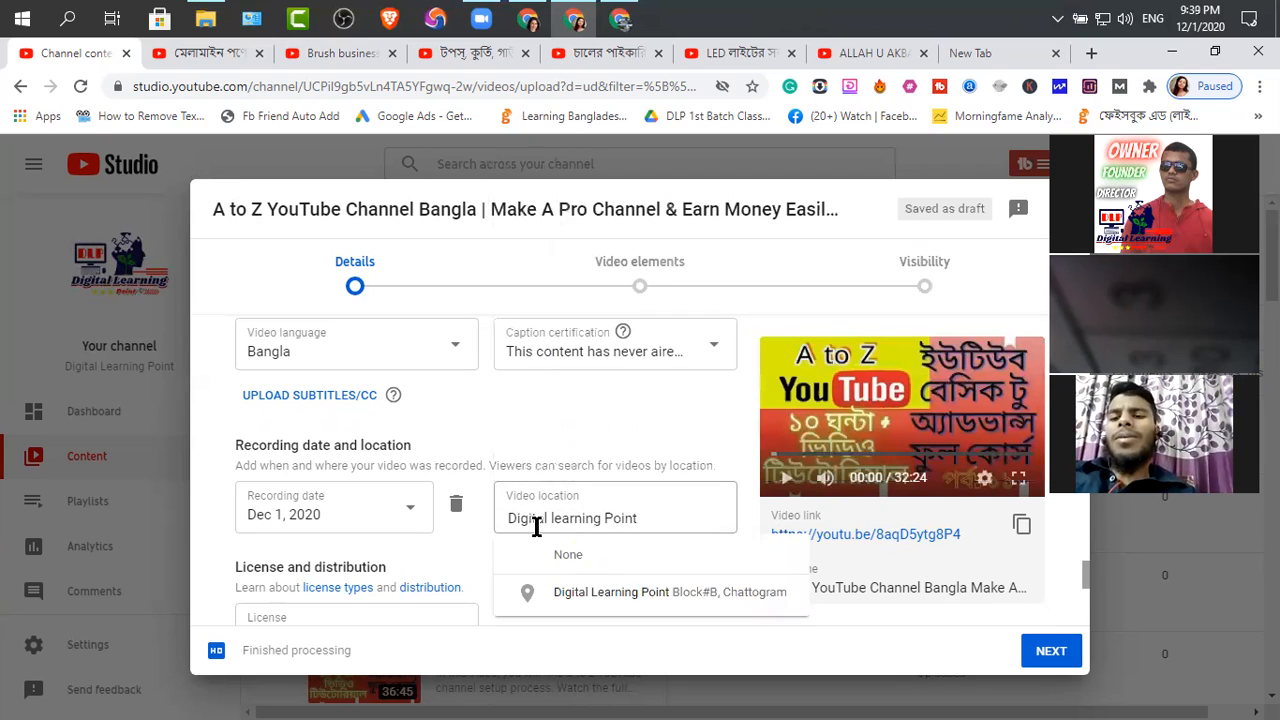
{"action": "left_click", "coordinate": [651, 590]}
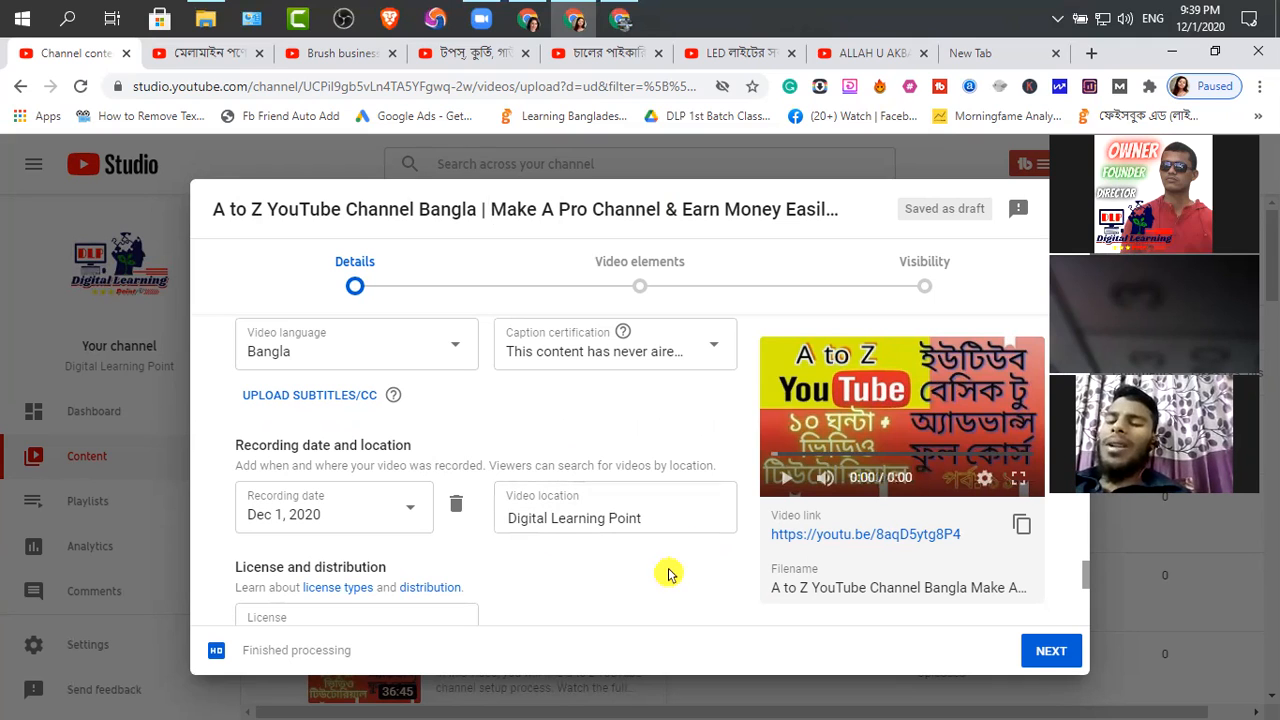
{"action": "triple_click", "coordinate": [664, 518]}
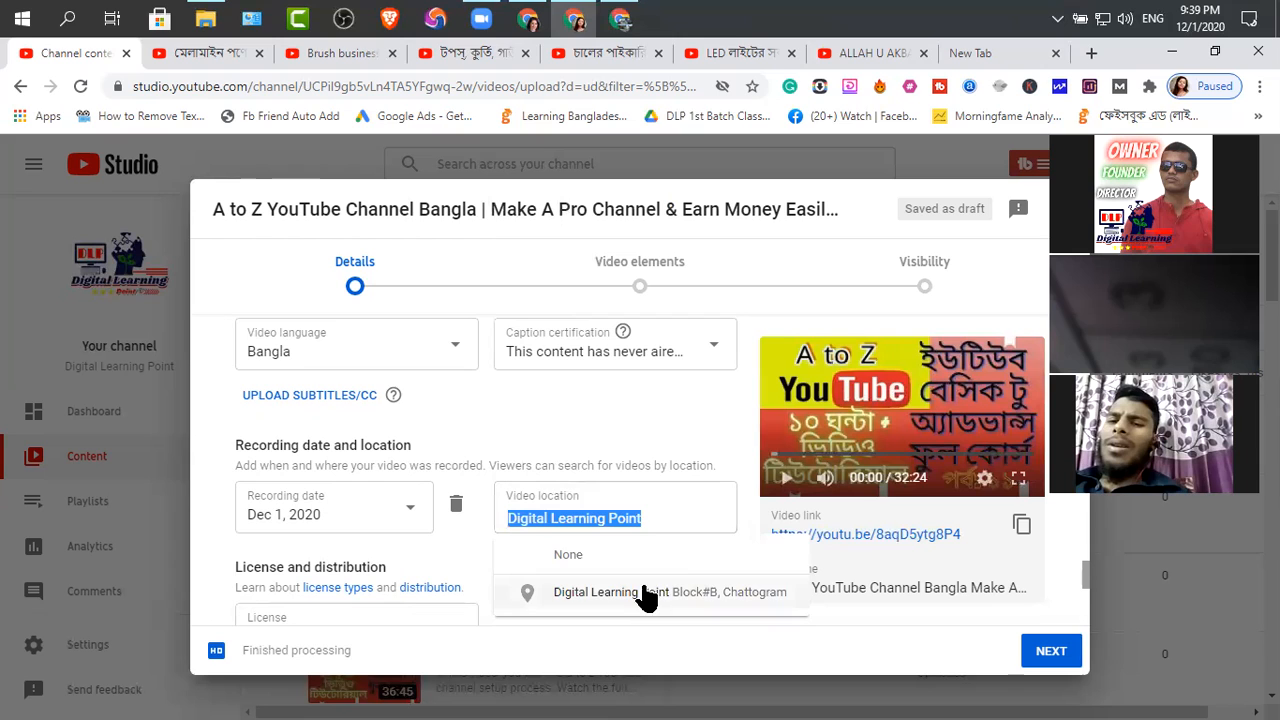
{"action": "left_click", "coordinate": [743, 518]}
Review the license, category, and comments and ratings settings, and proceed to the Video elements stage
{"action": "scroll", "coordinate": [700, 521], "scroll_direction": "down", "scroll_amount": 2}
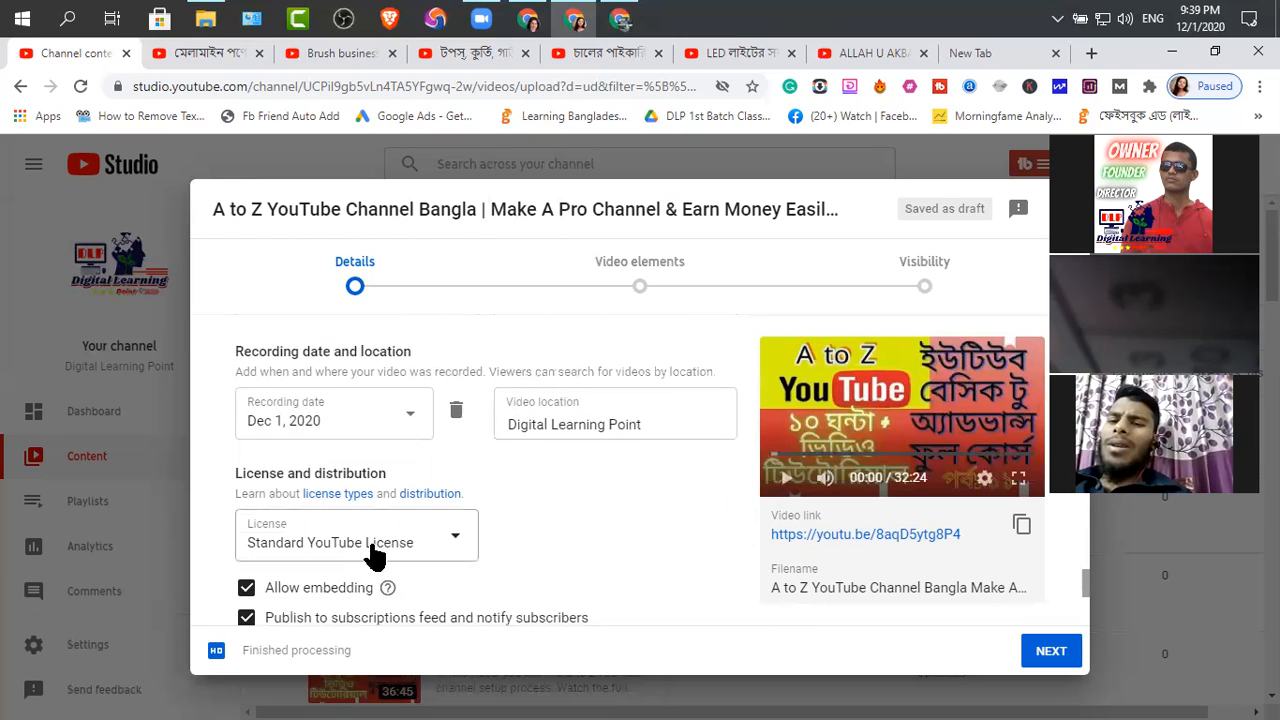
{"action": "scroll", "coordinate": [430, 532], "scroll_direction": "down", "scroll_amount": 2}
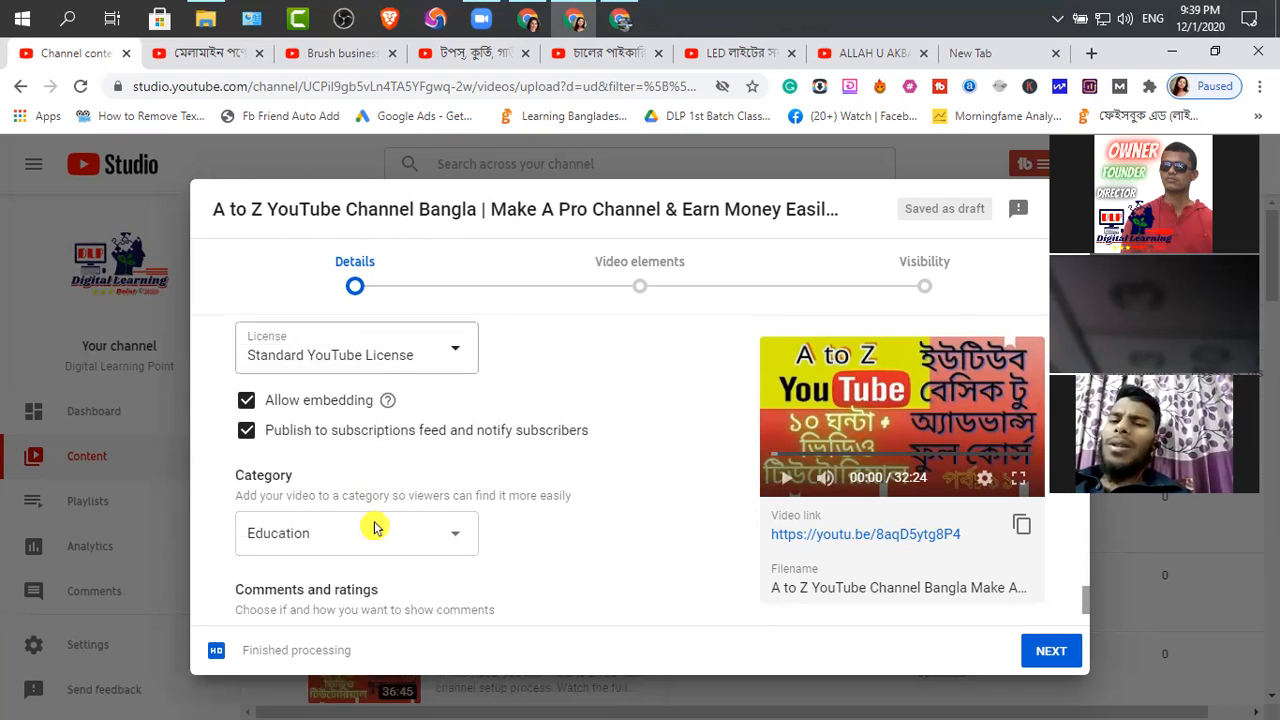
{"action": "scroll", "coordinate": [394, 600], "scroll_direction": "down", "scroll_amount": 1}
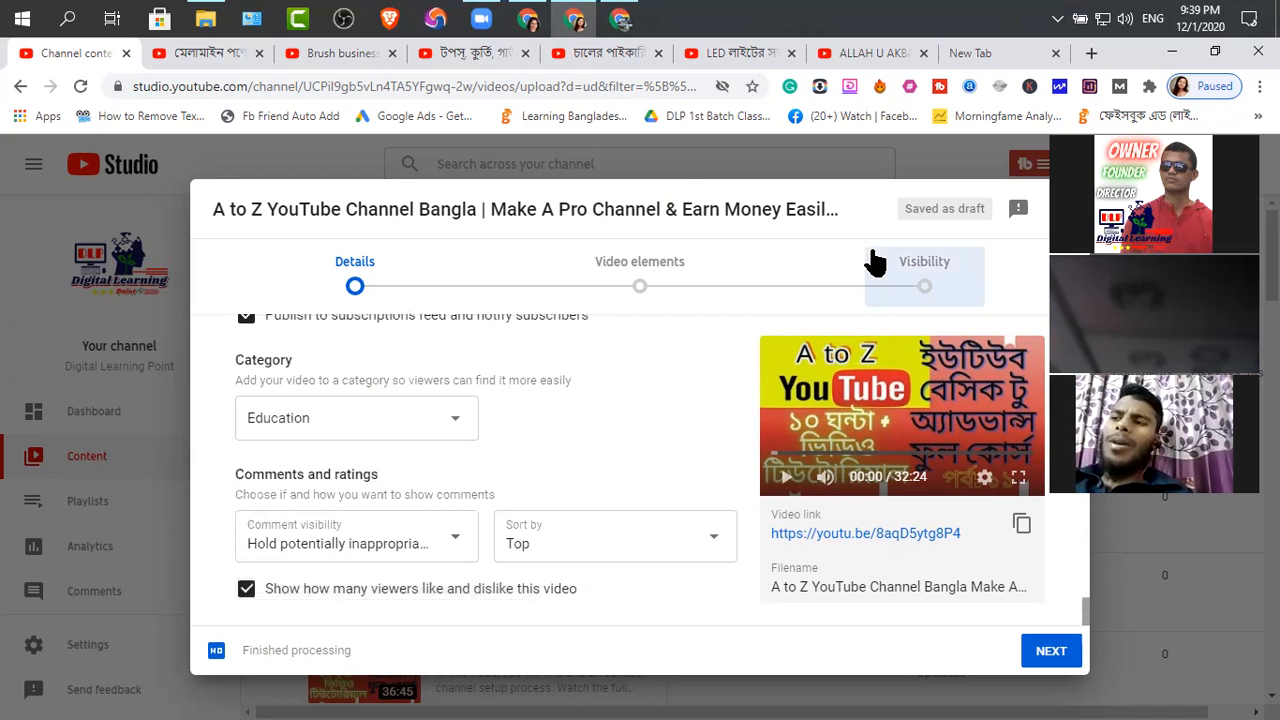
{"action": "left_click", "coordinate": [482, 22]}
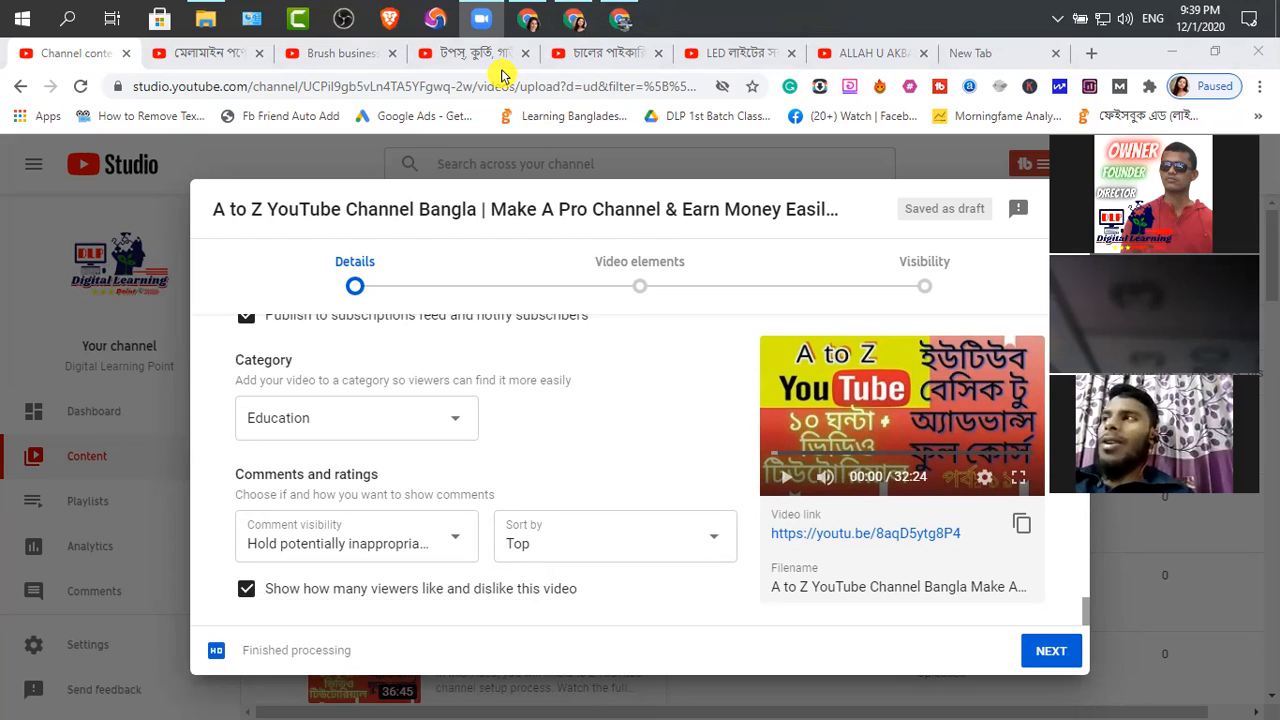
{"action": "left_click", "coordinate": [523, 417]}
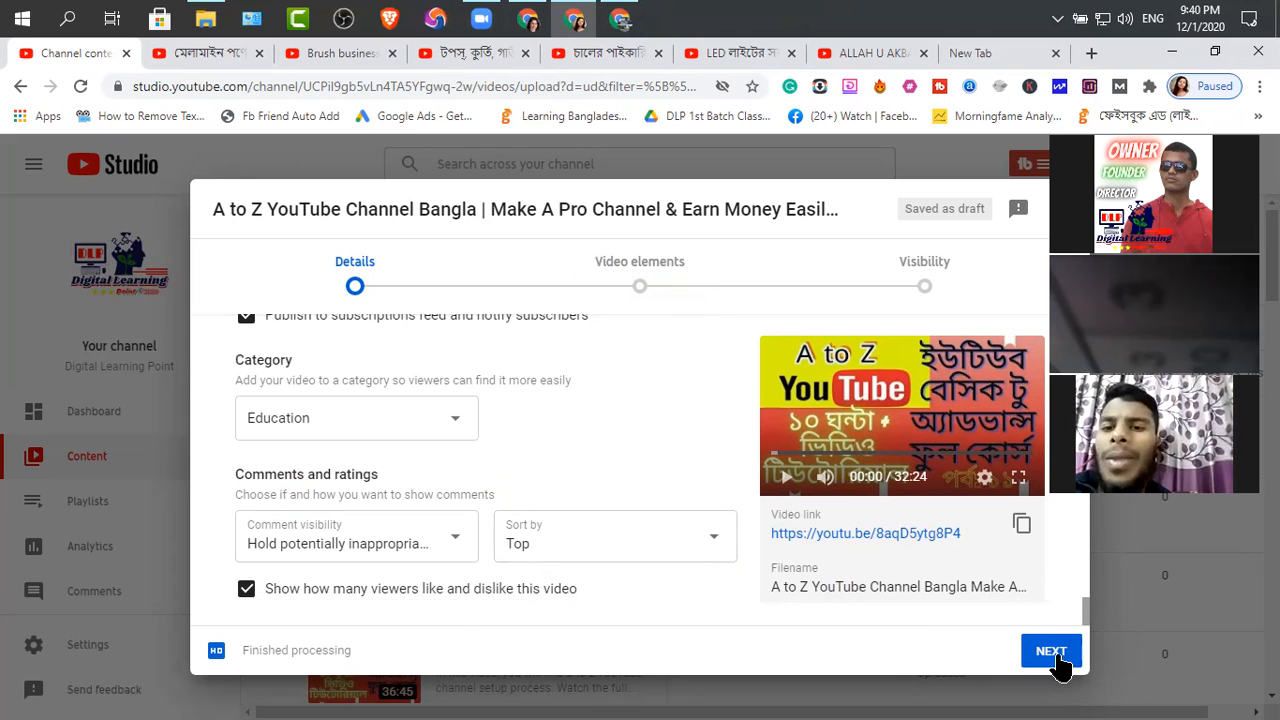
{"action": "left_click", "coordinate": [636, 274]}
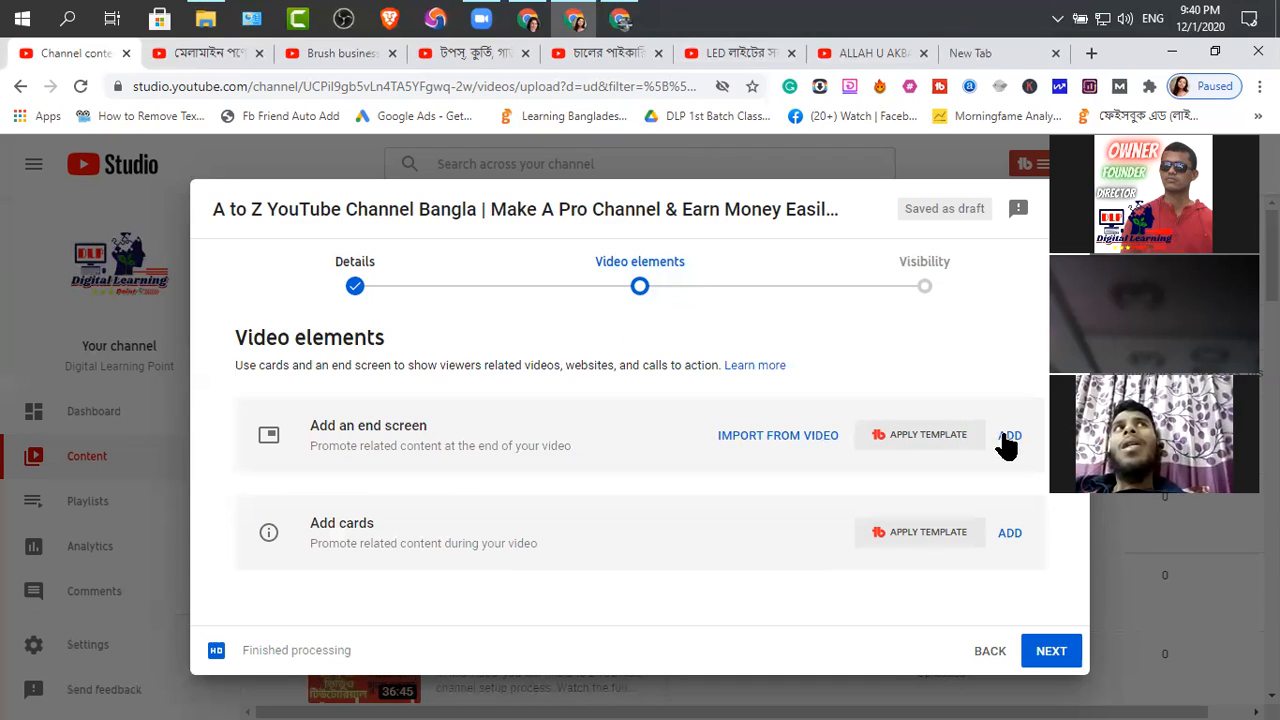
Add an end screen to the video using the layout imported from the latest video
{"action": "left_click", "coordinate": [673, 430]}
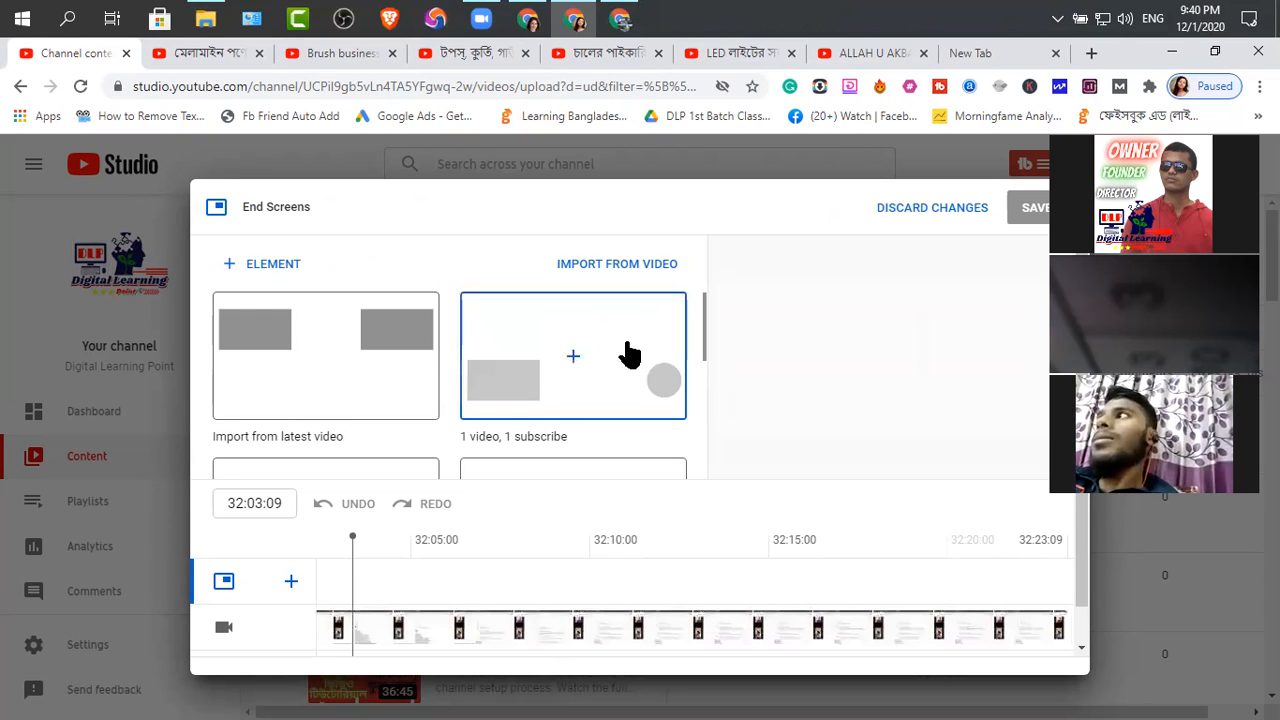
{"action": "scroll", "coordinate": [512, 374], "scroll_direction": "down", "scroll_amount": 2}
{"action": "scroll", "coordinate": [512, 374], "scroll_direction": "down", "scroll_amount": 3}
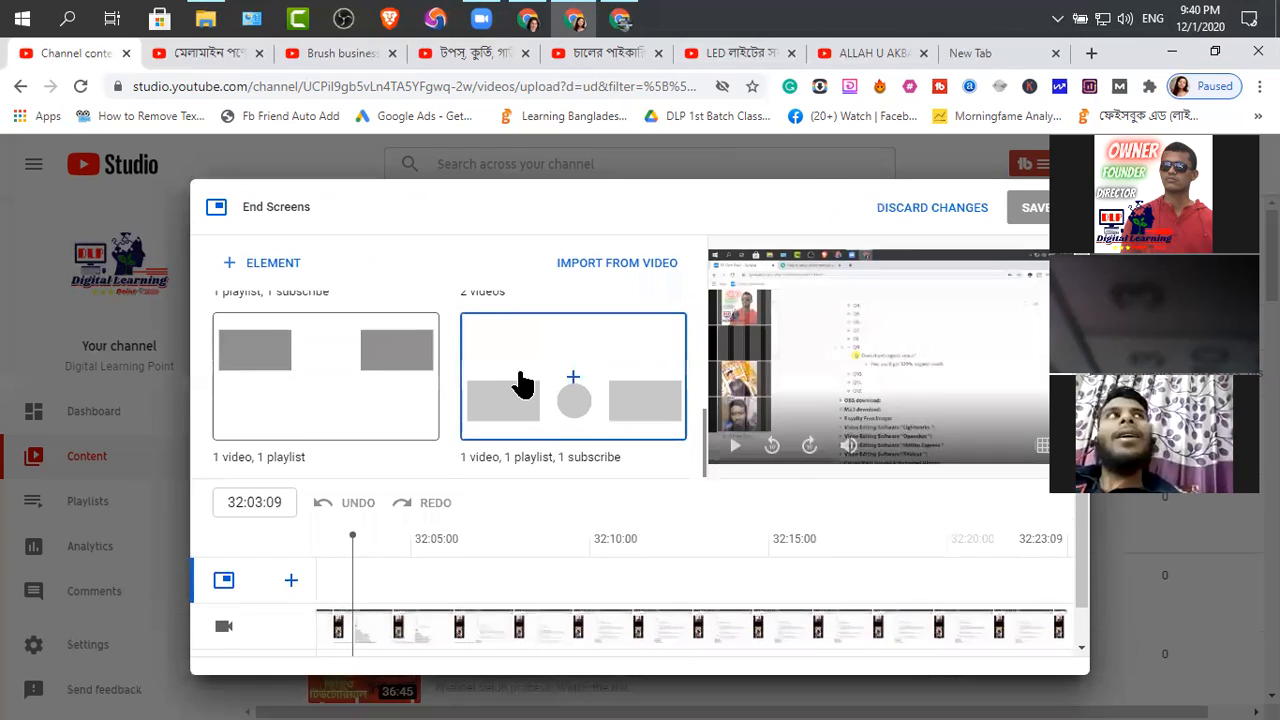
{"action": "scroll", "coordinate": [520, 385], "scroll_direction": "up", "scroll_amount": 5}
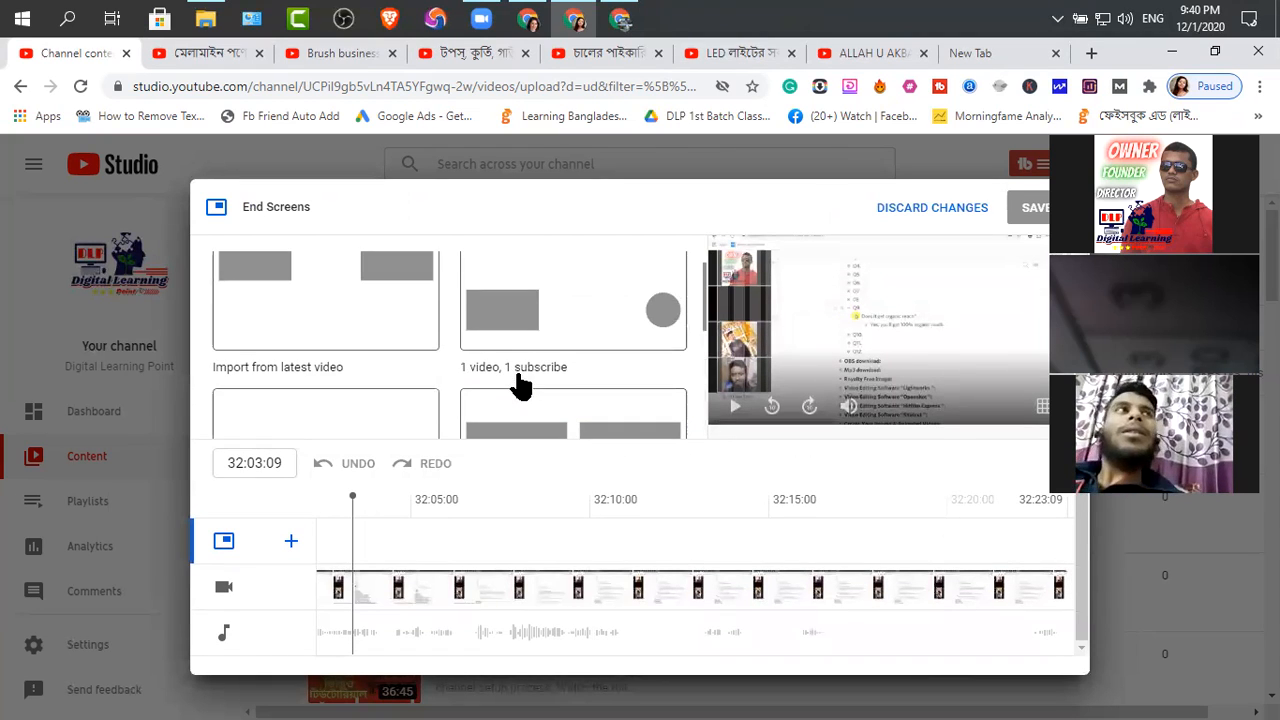
{"action": "left_click", "coordinate": [328, 328]}
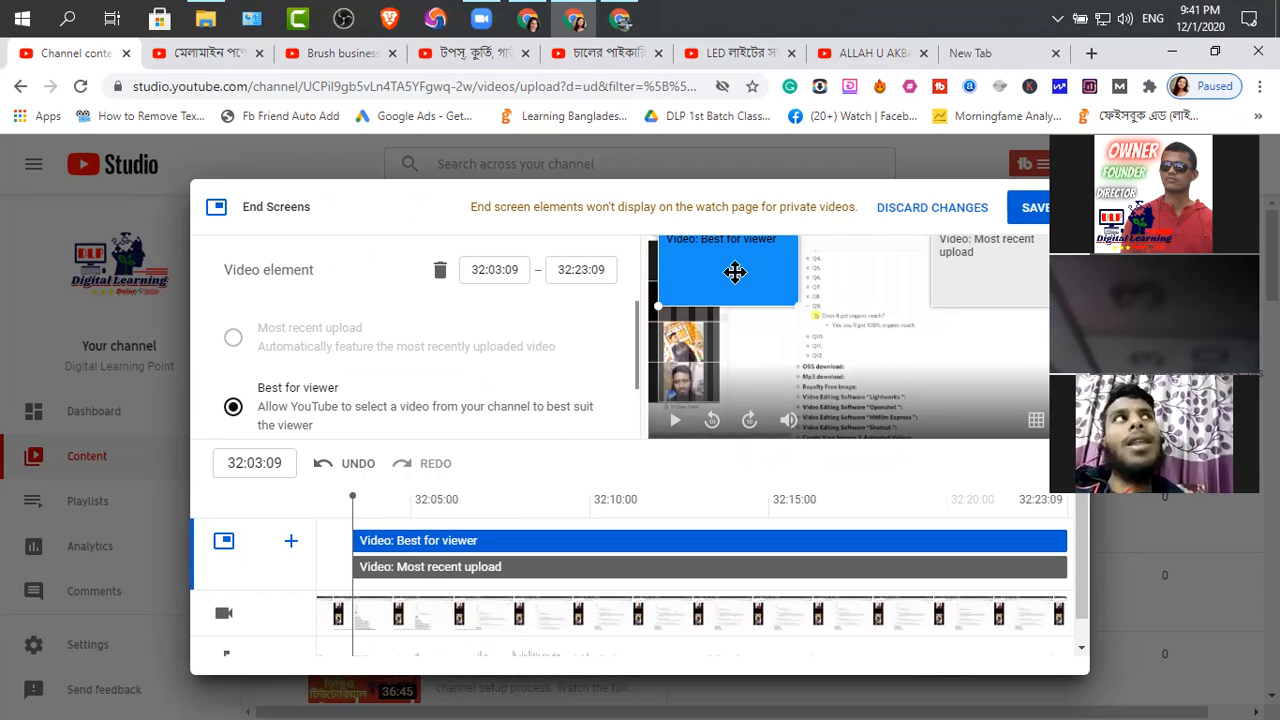
Try repositioning the end screen's video elements within the frame, moving Best for viewer to the lower right and back
{"action": "left_click_drag", "start_coordinate": [975, 280], "coordinate": [1012, 261]}
{"action": "left_click_drag", "start_coordinate": [753, 283], "coordinate": [1031, 388]}
{"action": "left_click_drag", "start_coordinate": [1041, 390], "coordinate": [716, 259]}
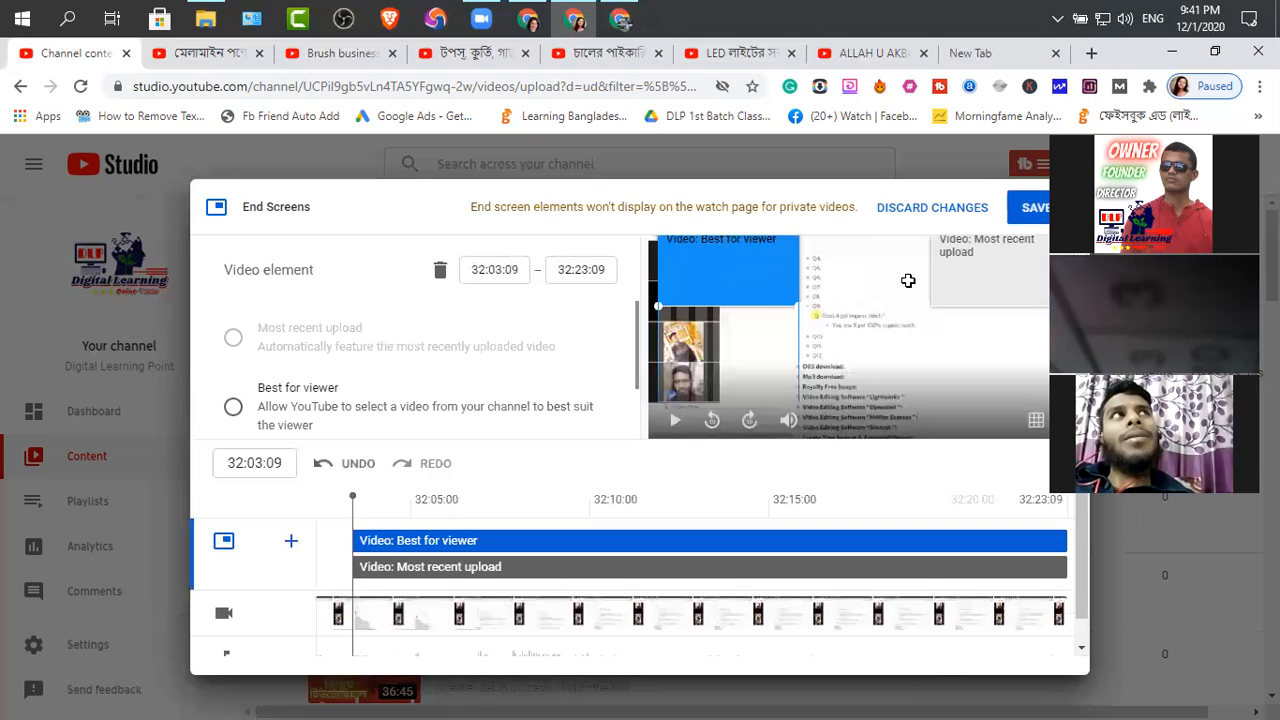
Examine the options and timing of the Best for viewer and Most recent upload elements, and save the end screen
{"action": "scroll", "coordinate": [694, 344], "scroll_direction": "up", "scroll_amount": 1}
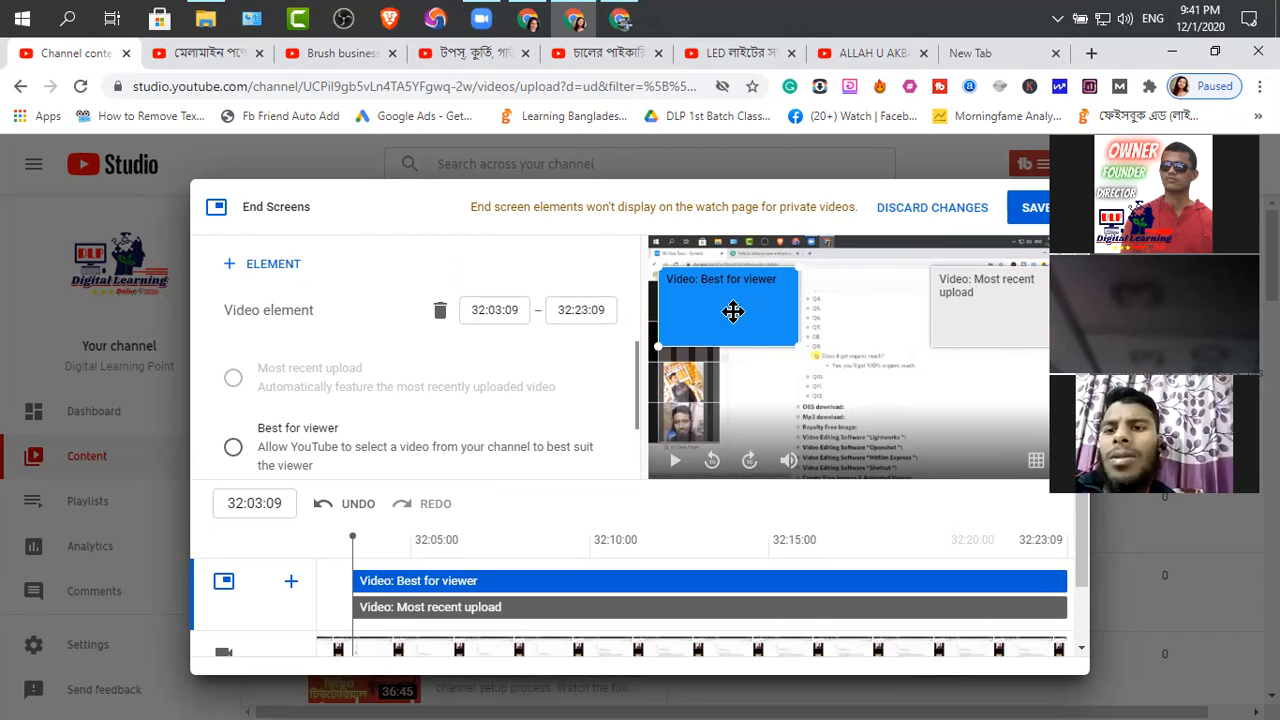
{"action": "scroll", "coordinate": [390, 462], "scroll_direction": "down", "scroll_amount": 2}
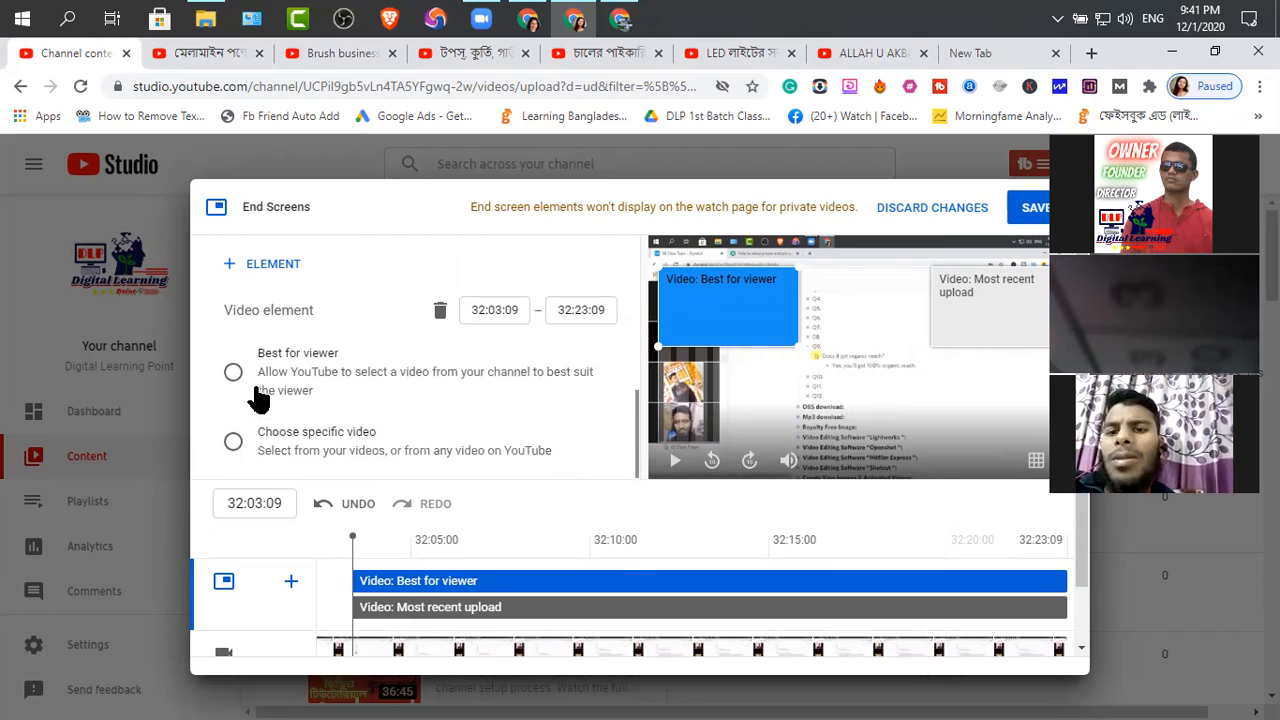
{"action": "scroll", "coordinate": [283, 417], "scroll_direction": "down", "scroll_amount": 1}
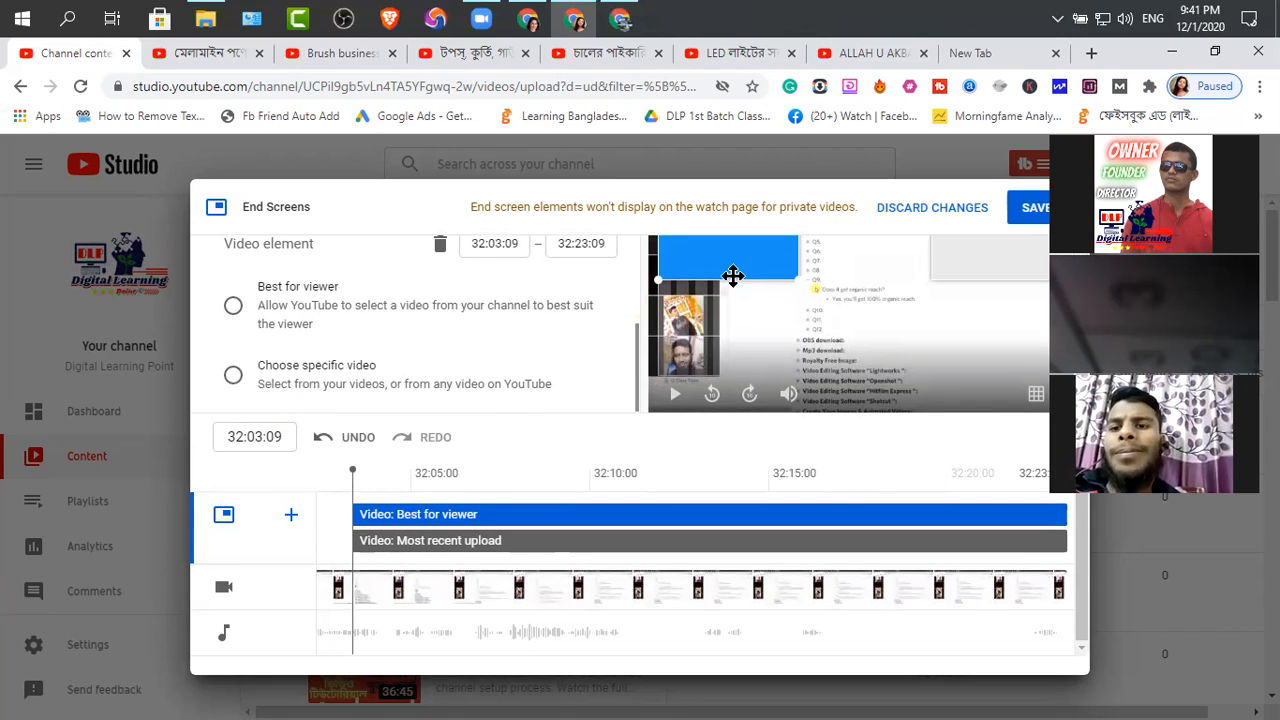
{"action": "scroll", "coordinate": [746, 277], "scroll_direction": "up", "scroll_amount": 1}
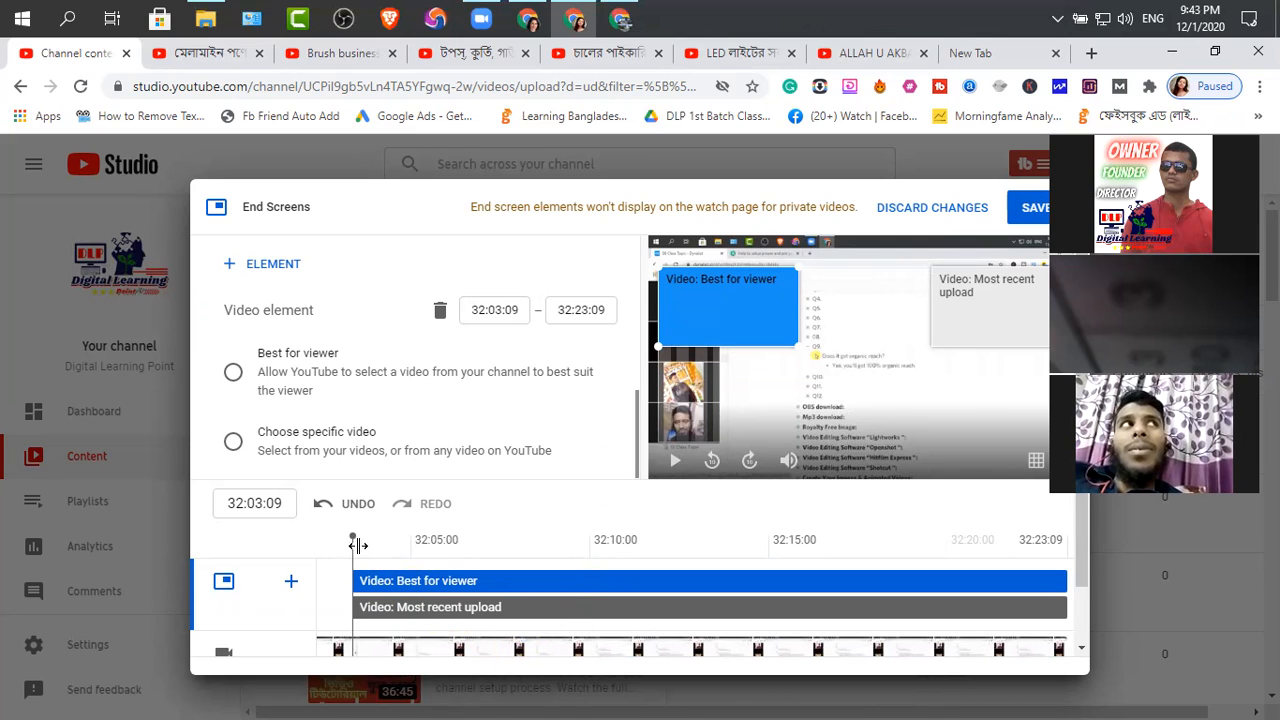
{"action": "left_click", "coordinate": [469, 607]}
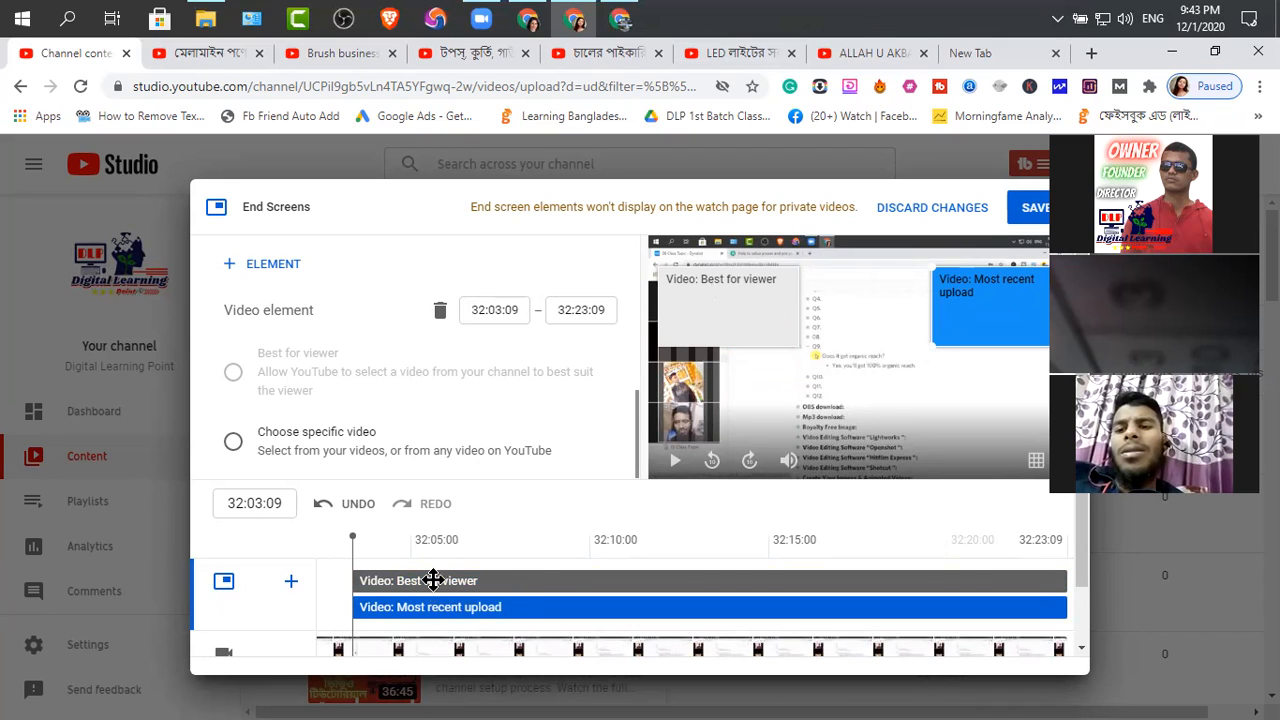
{"action": "left_click", "coordinate": [738, 308]}
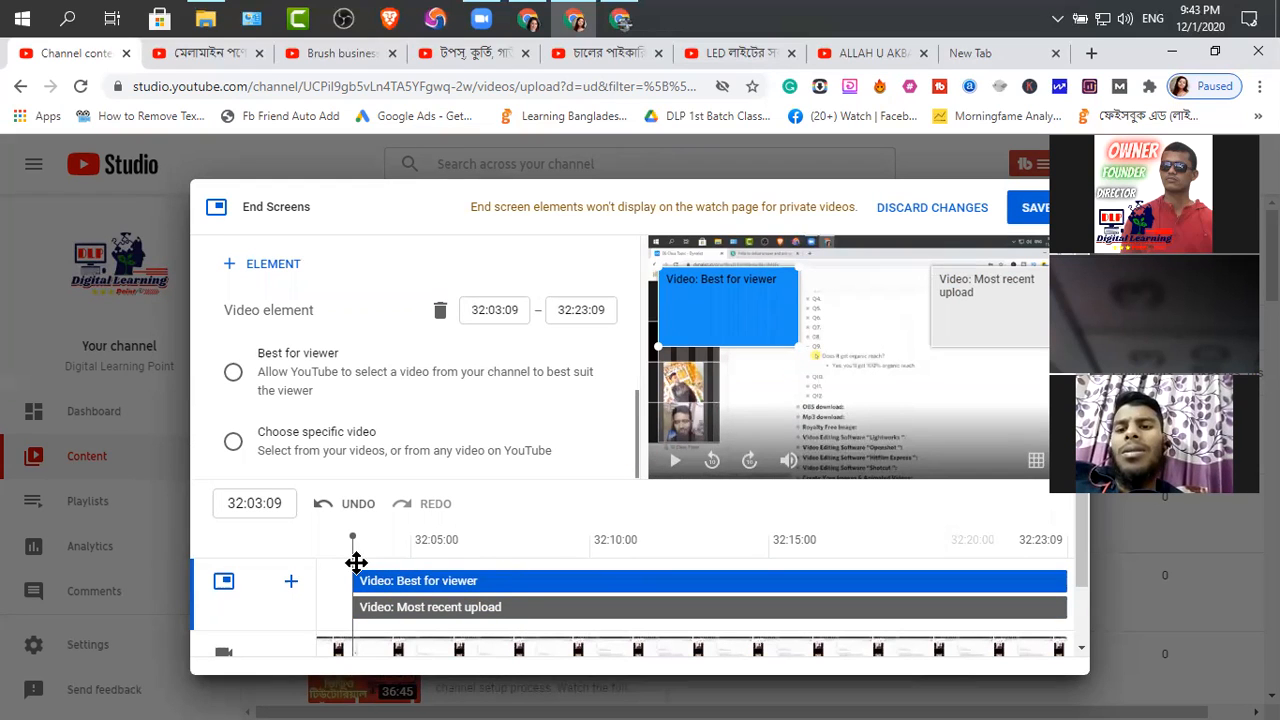
{"action": "mouse_move", "coordinate": [346, 549]}
{"action": "left_mouse_down"}
{"action": "mouse_move", "coordinate": [746, 537]}
{"action": "mouse_move", "coordinate": [323, 534]}
{"action": "mouse_move", "coordinate": [243, 520]}
{"action": "mouse_move", "coordinate": [355, 516]}
{"action": "mouse_move", "coordinate": [343, 530]}
{"action": "mouse_move", "coordinate": [357, 532]}
{"action": "left_mouse_up"}
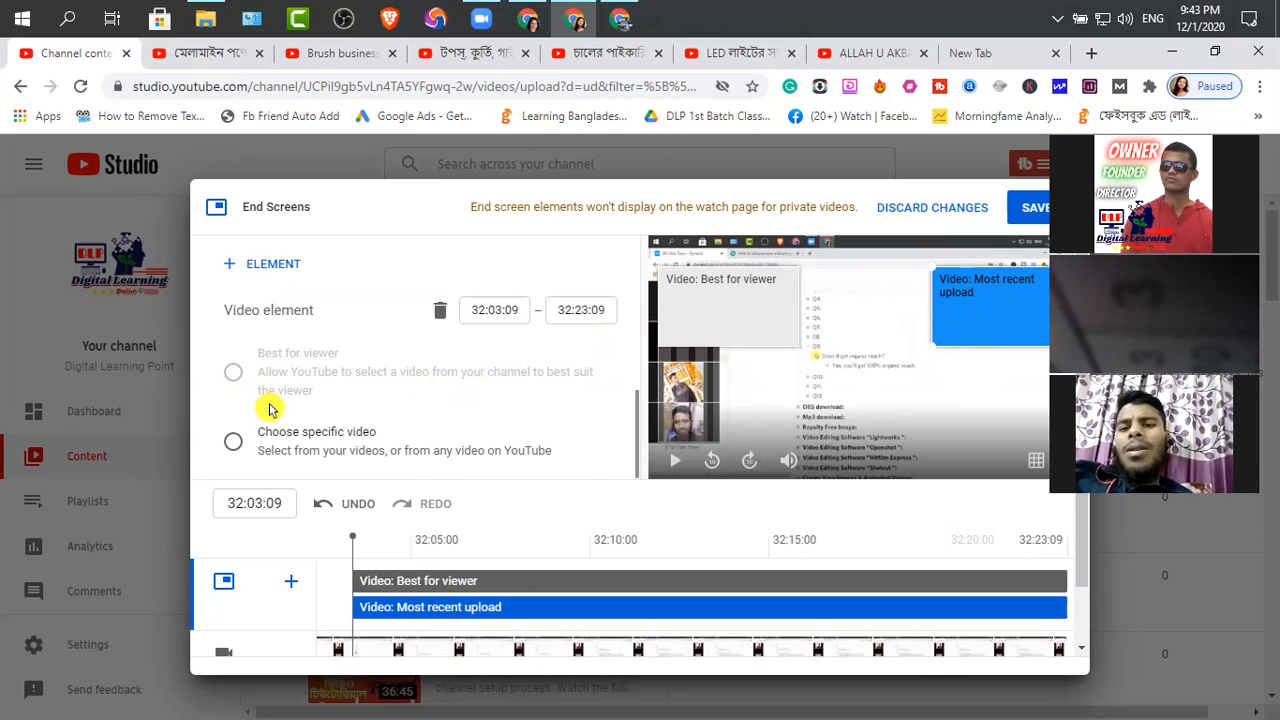
{"action": "scroll", "coordinate": [560, 471], "scroll_direction": "down", "scroll_amount": 1}
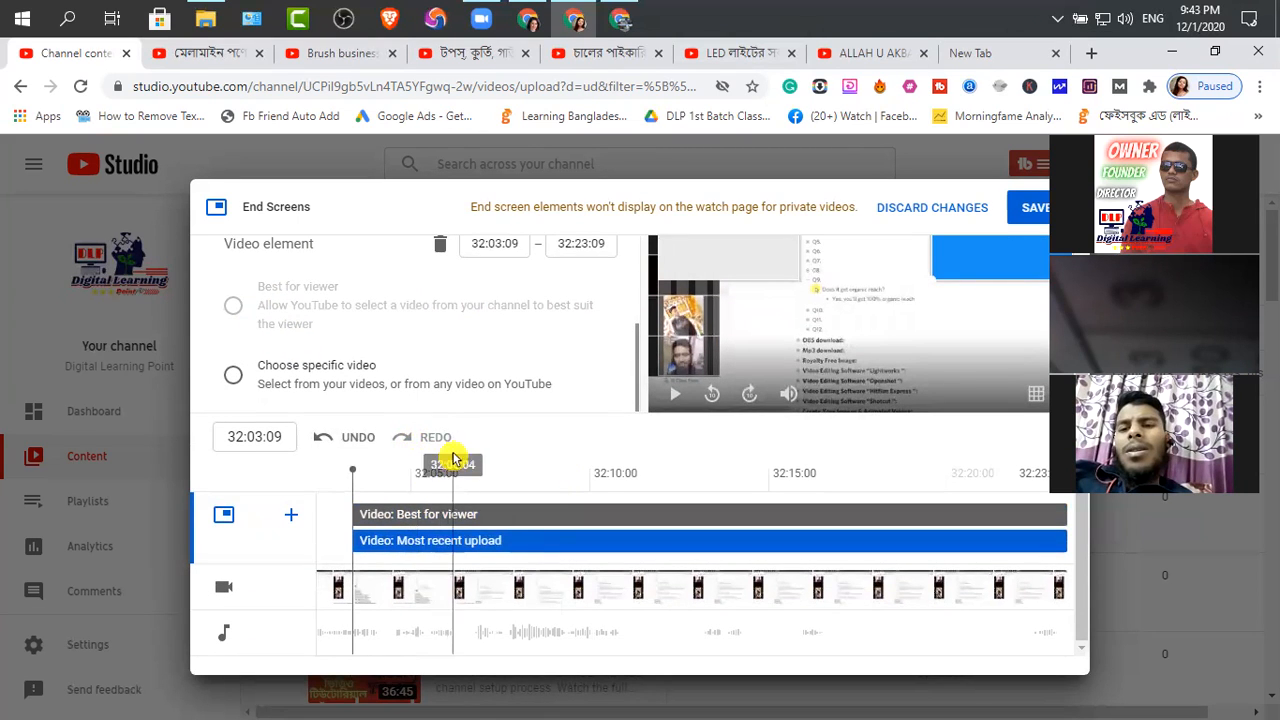
{"action": "scroll", "coordinate": [720, 330], "scroll_direction": "up", "scroll_amount": 1}
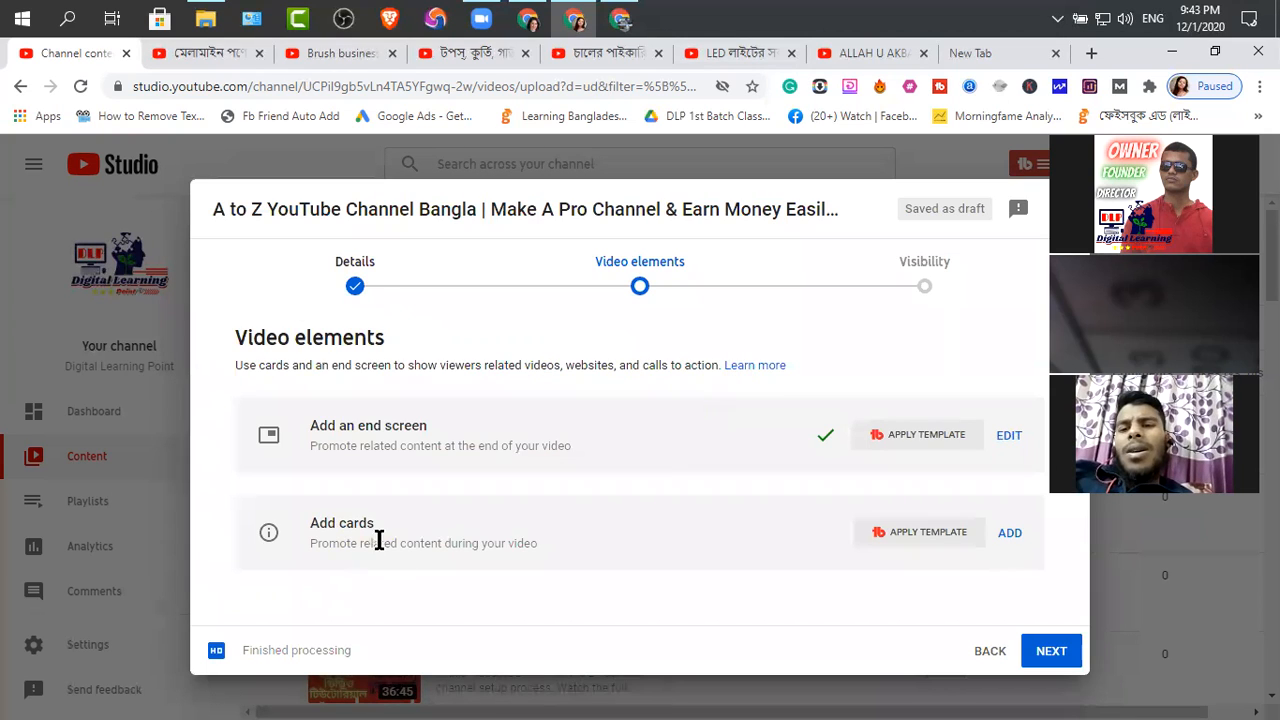
Add a video card at 00:00:00 featuring the channel's A to Z YouTube Channel Bangla video with 30 views
{"action": "left_click", "coordinate": [1007, 533]}
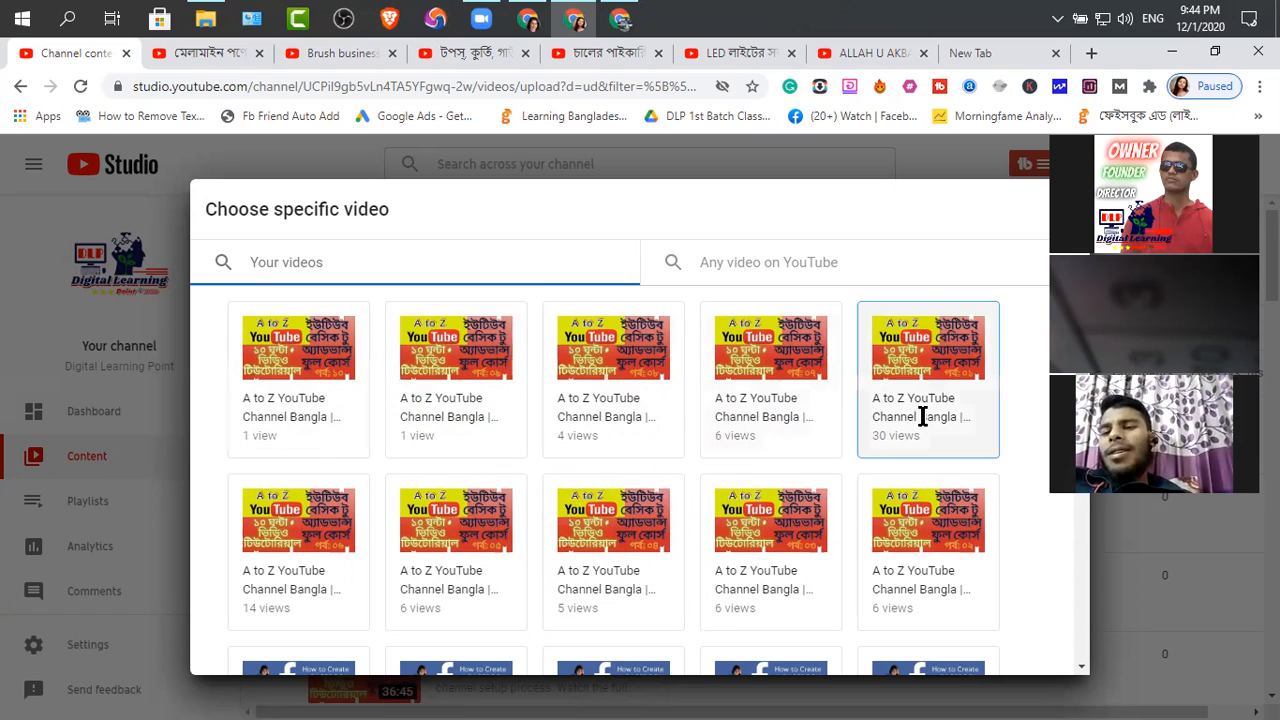
{"action": "left_click", "coordinate": [966, 448]}
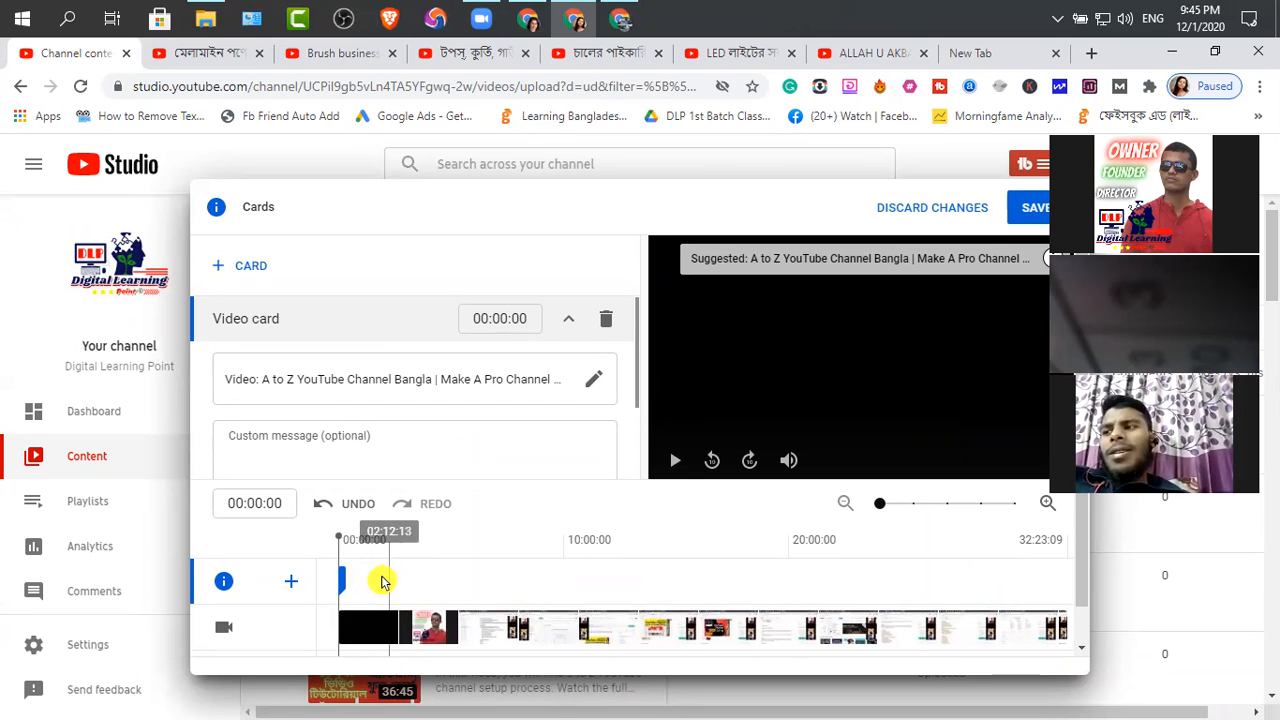
Set the existing video card's time to 01:00:00 and add a Create Facebook Business Page video card (50 views) at 02:00:00
{"action": "left_click", "coordinate": [486, 318]}
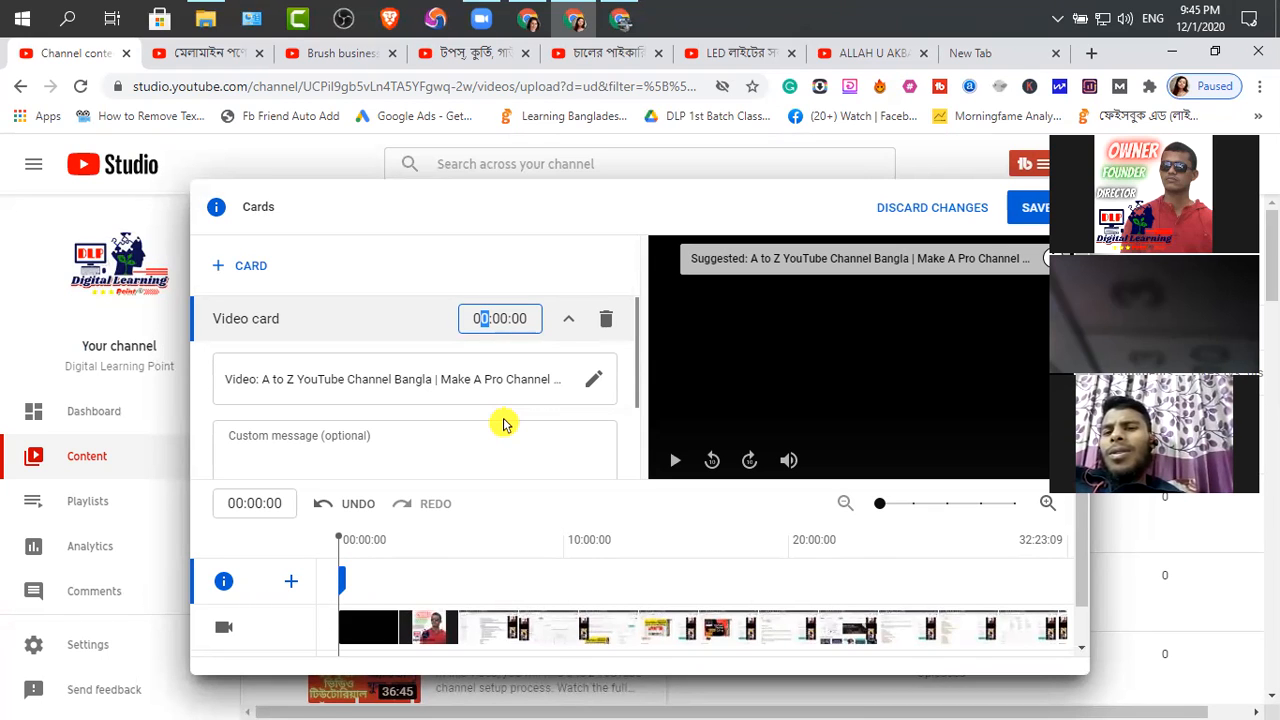
{"action": "type", "text": "1"}
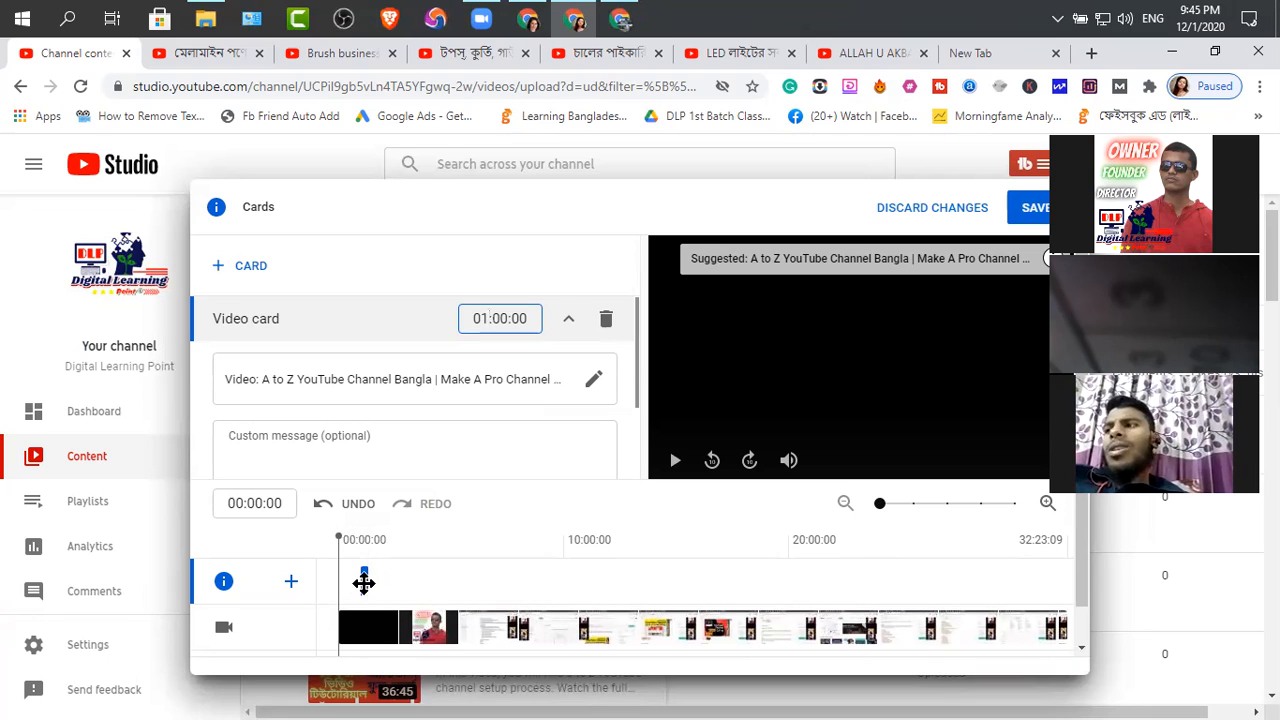
{"action": "left_click", "coordinate": [250, 267]}
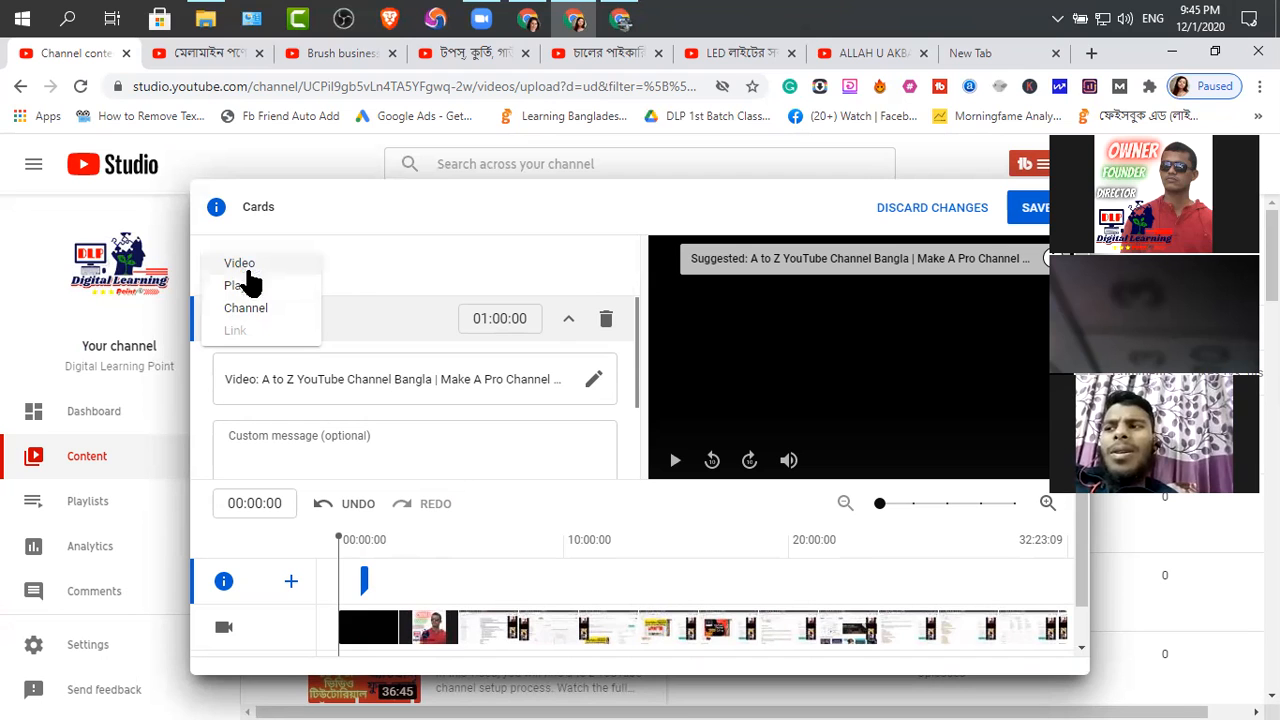
{"action": "left_click", "coordinate": [313, 379]}
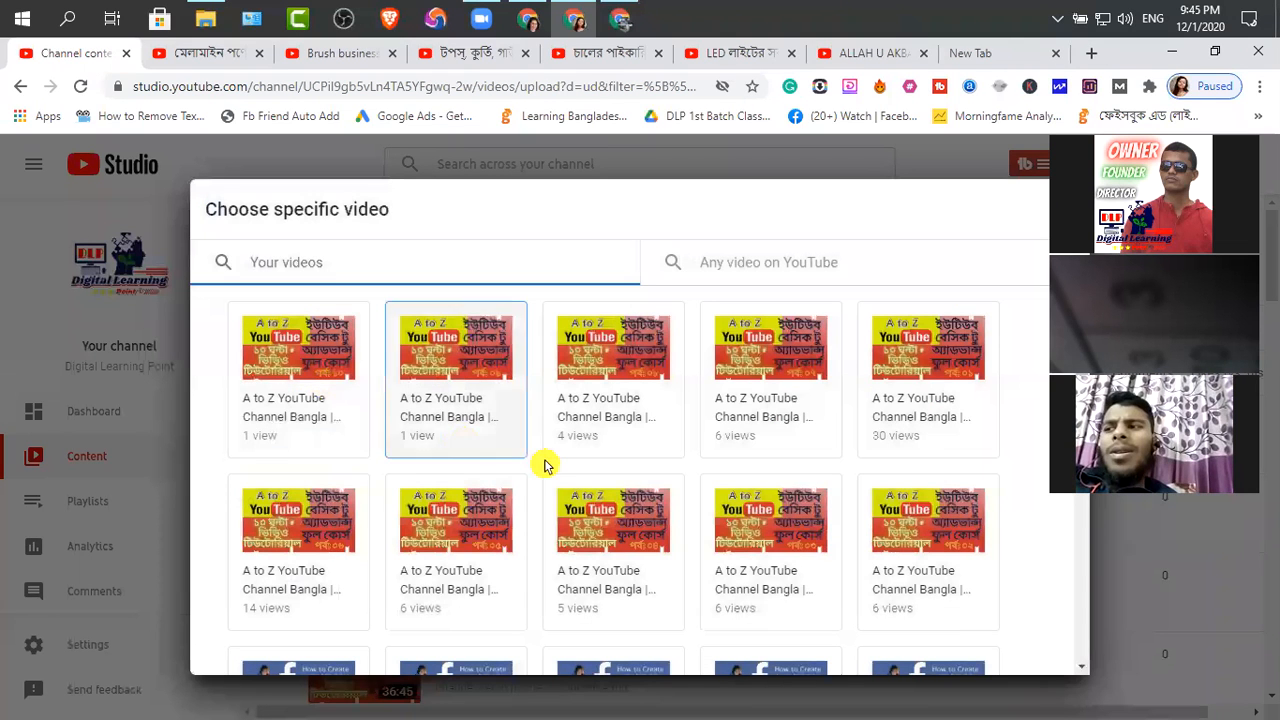
{"action": "scroll", "coordinate": [895, 393], "scroll_direction": "down", "scroll_amount": 2}
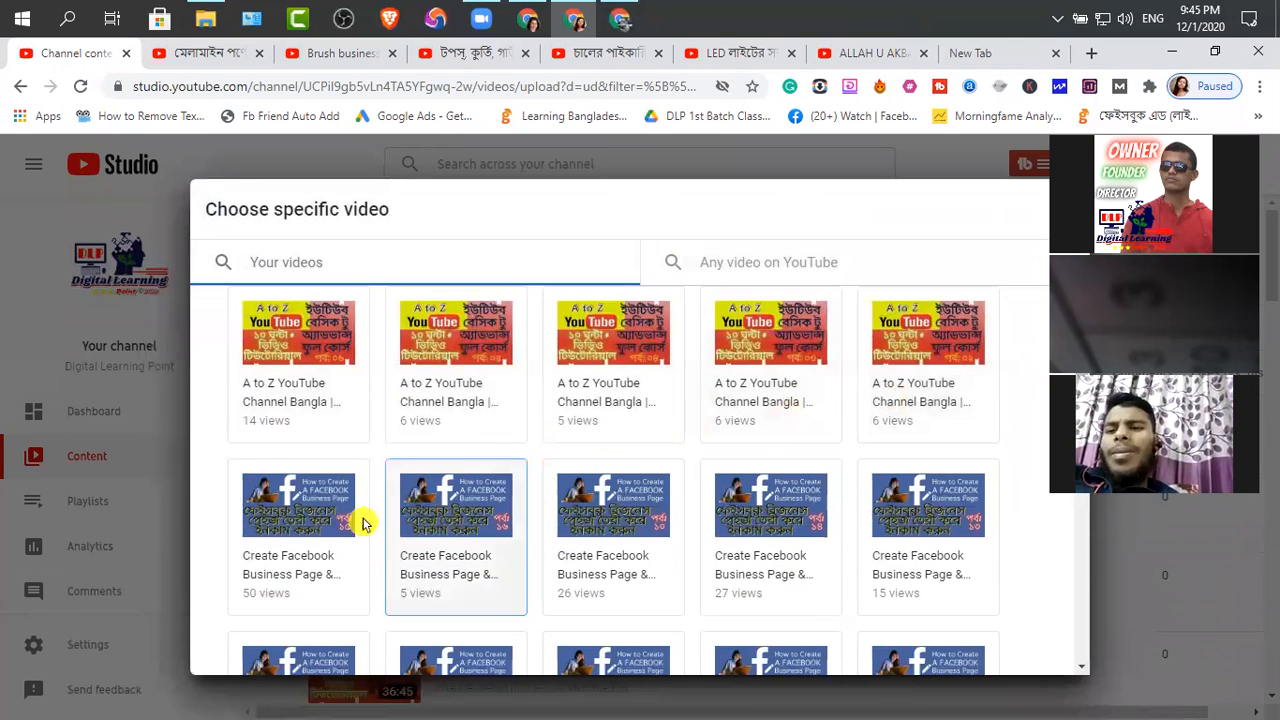
{"action": "left_click", "coordinate": [334, 571]}
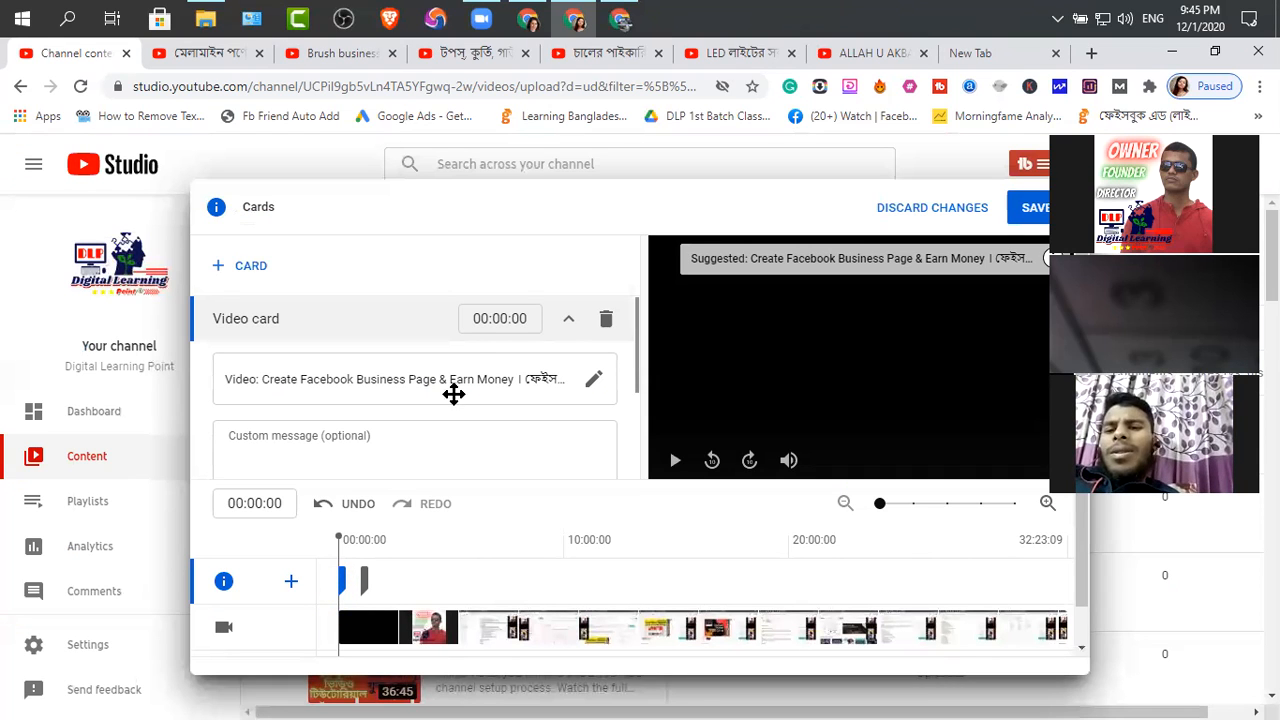
{"action": "left_click", "coordinate": [482, 318]}
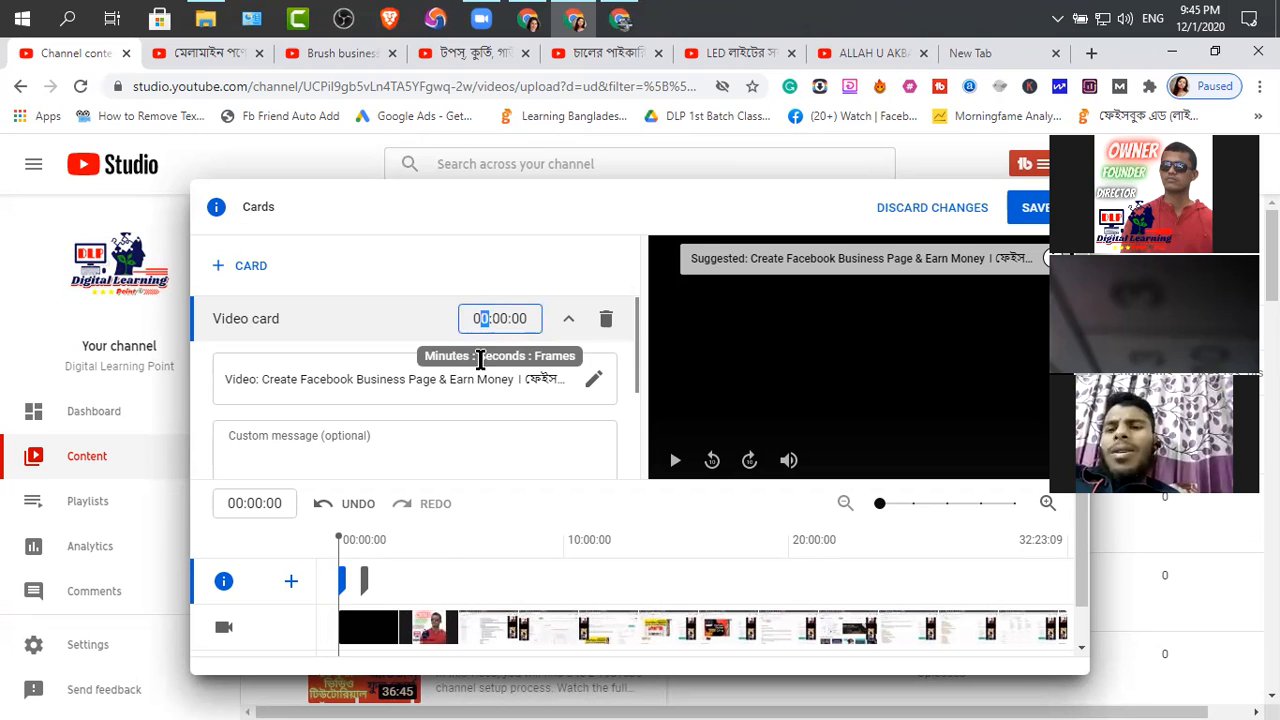
{"action": "type", "text": "2"}
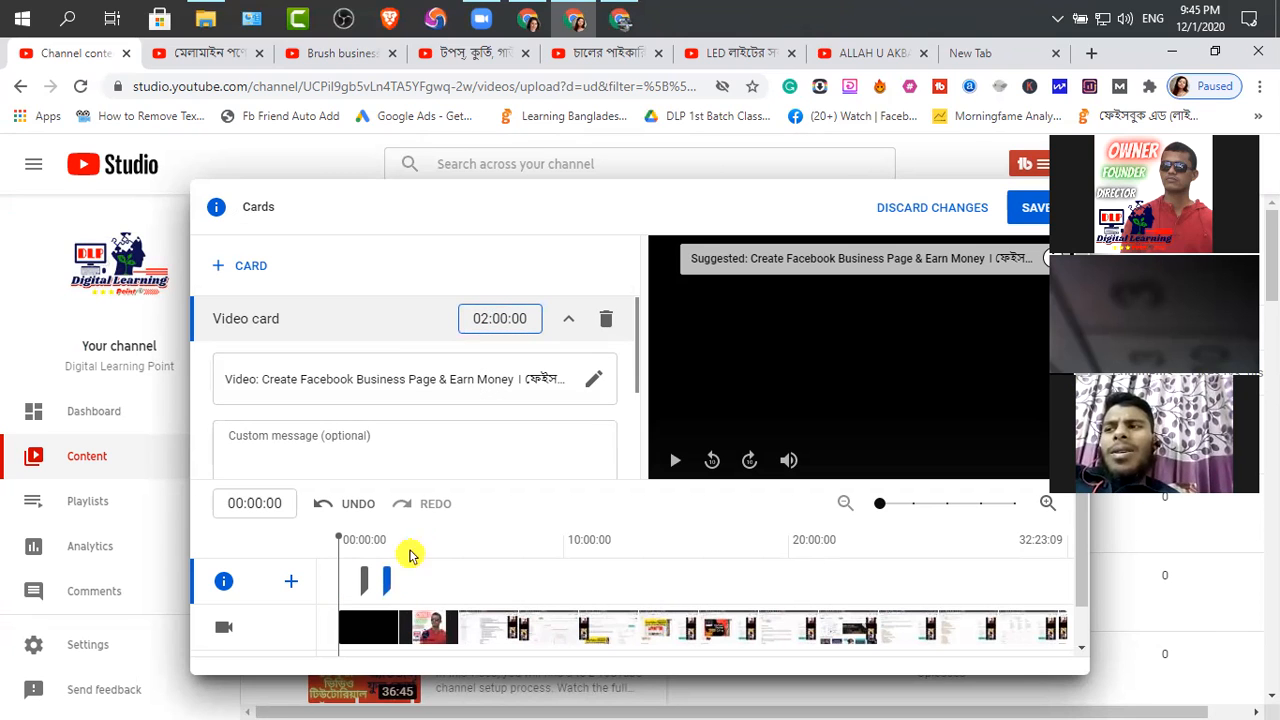
Add a video card at 03:00:00 featuring the channel's Fiverr Account Setup & Gig Correction Class Part 03 video
{"action": "left_click", "coordinate": [252, 268]}
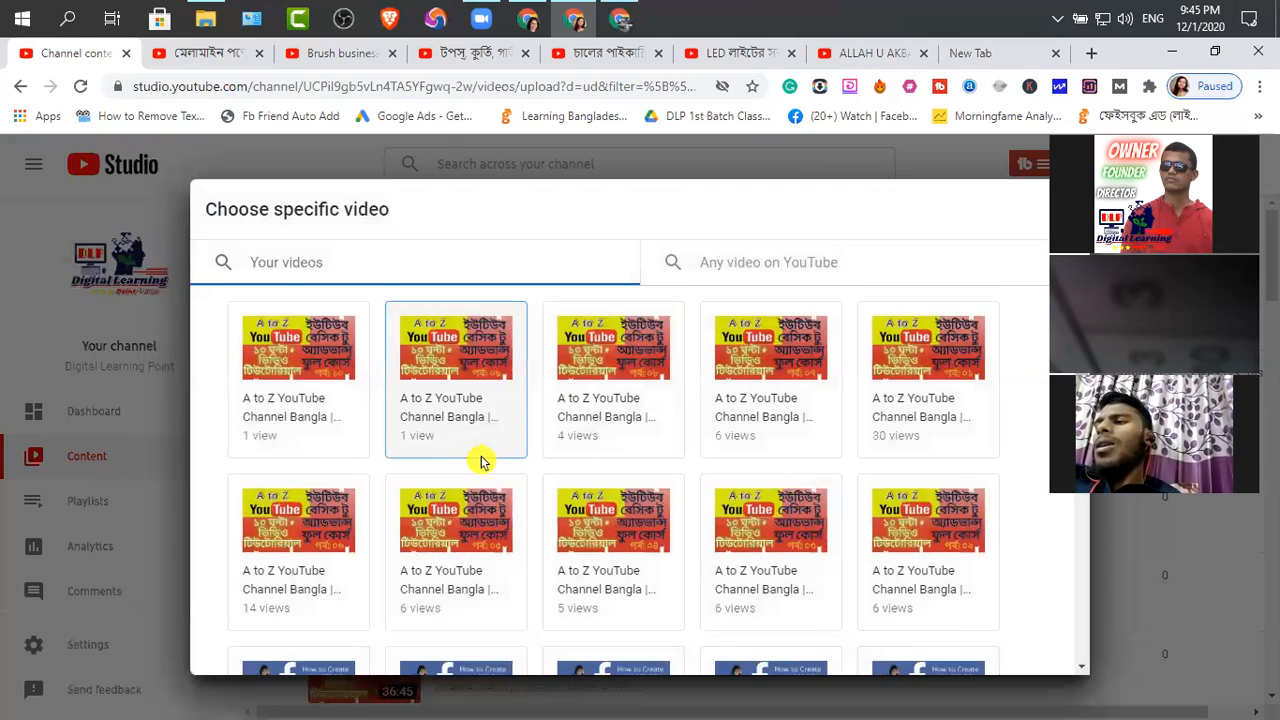
{"action": "scroll", "coordinate": [480, 461], "scroll_direction": "down", "scroll_amount": 5}
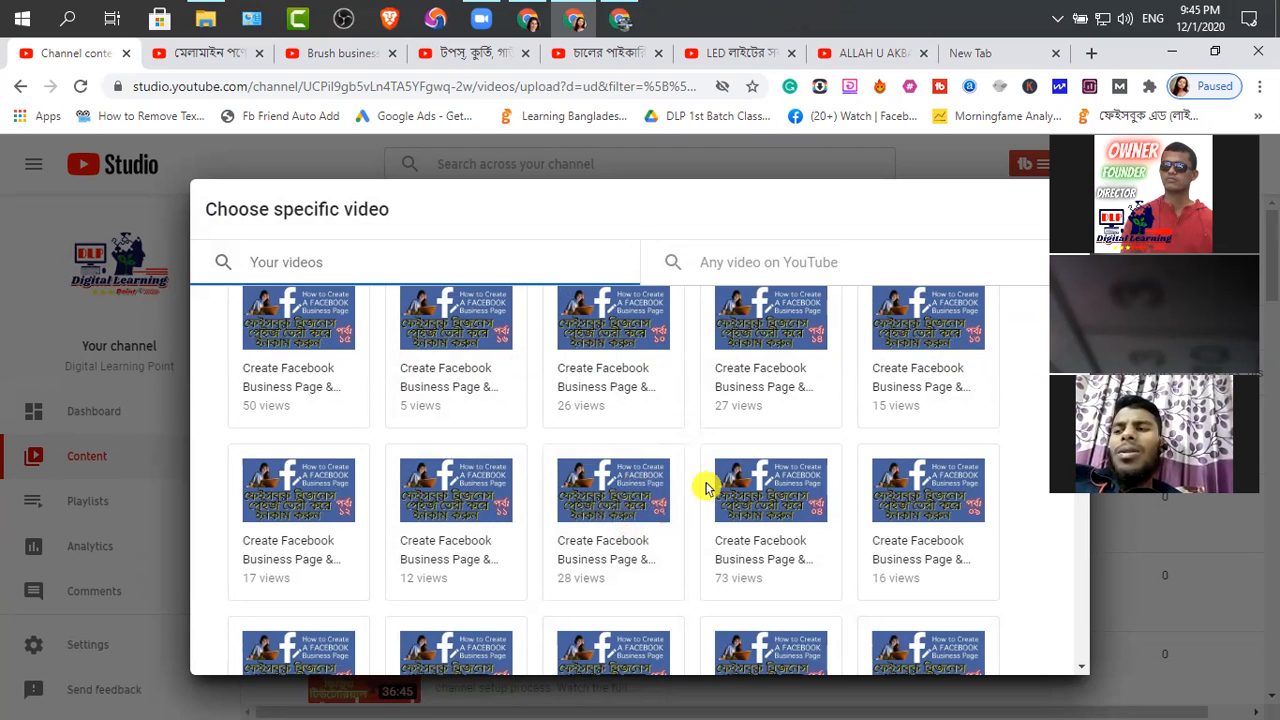
{"action": "scroll", "coordinate": [767, 549], "scroll_direction": "down", "scroll_amount": 2}
{"action": "scroll", "coordinate": [767, 549], "scroll_direction": "down", "scroll_amount": 2}
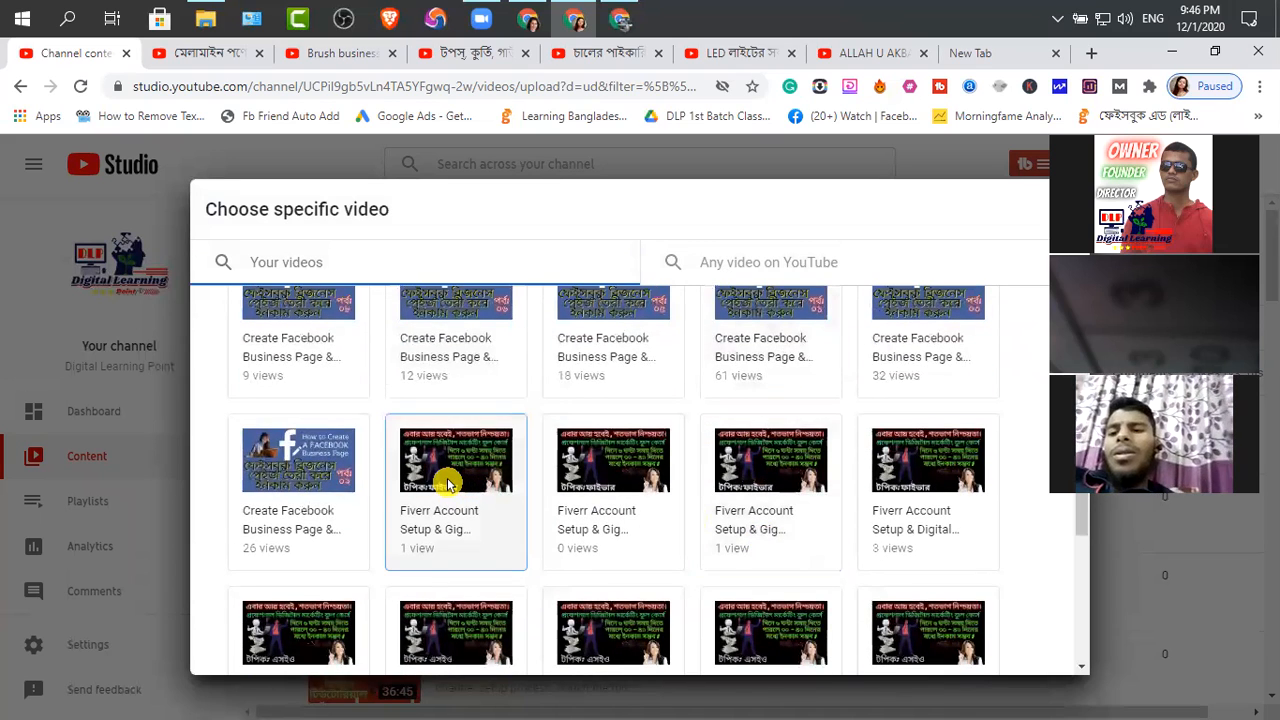
{"action": "left_click", "coordinate": [462, 489]}
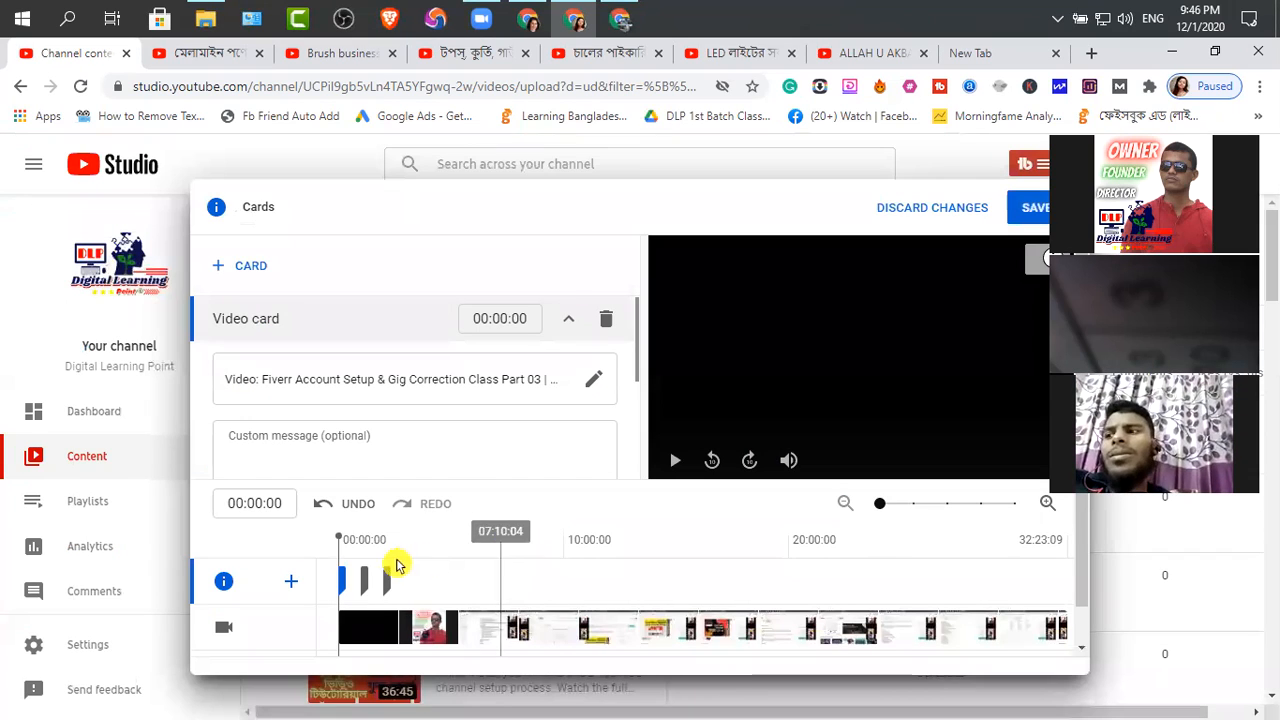
{"action": "left_click", "coordinate": [481, 318]}
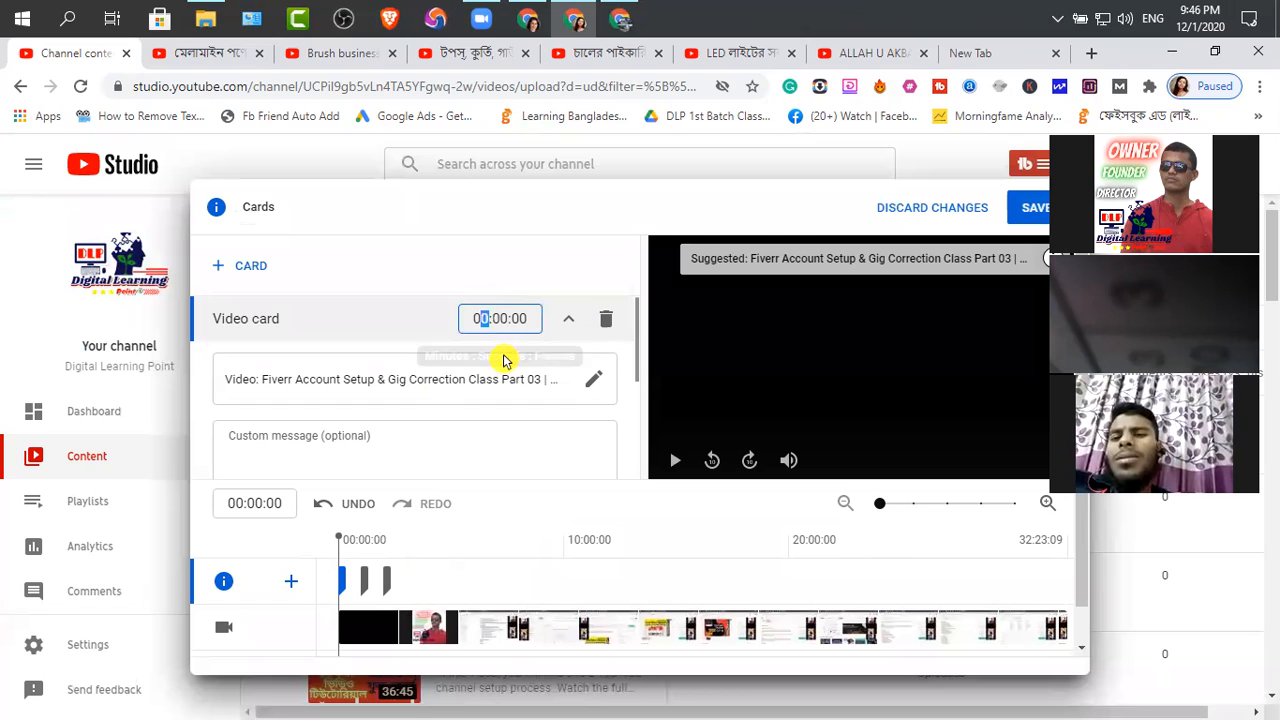
{"action": "type", "text": "3"}
Add a video card at 04:00:00 featuring the channel's SEO Tutorial For Digital Marketer Part 04 video
{"action": "left_click", "coordinate": [265, 277]}
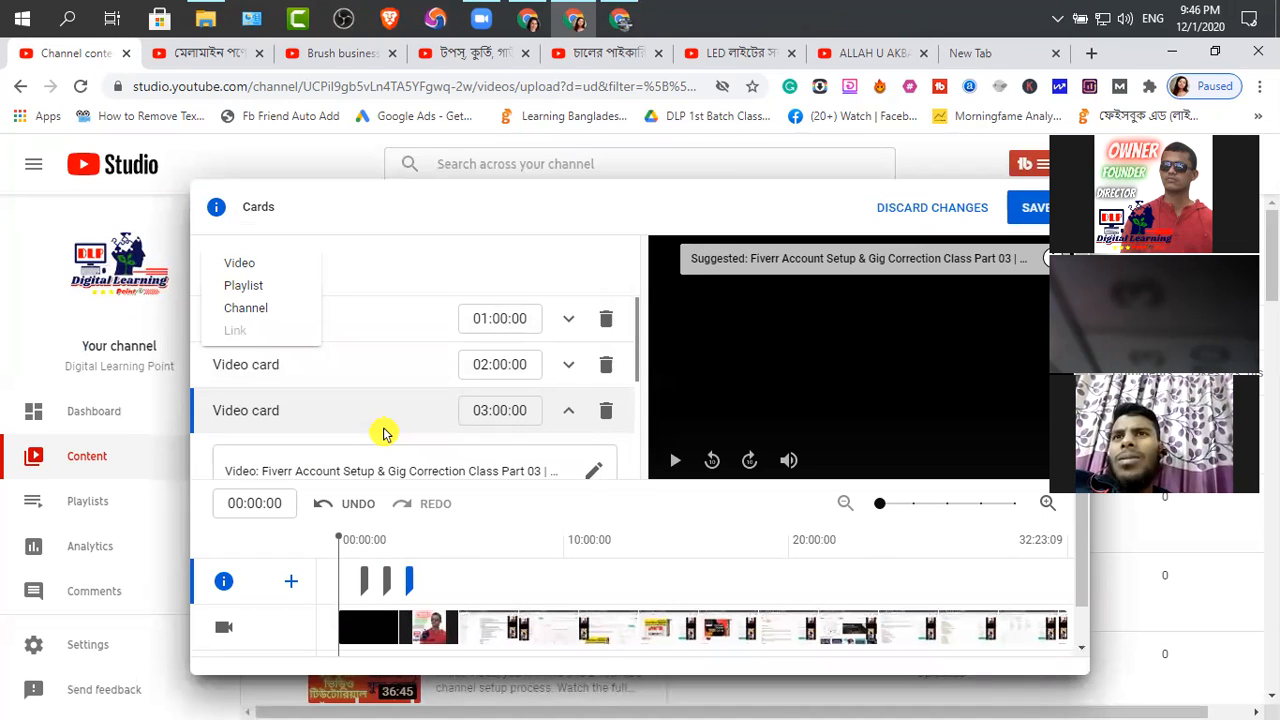
{"action": "left_click", "coordinate": [240, 265]}
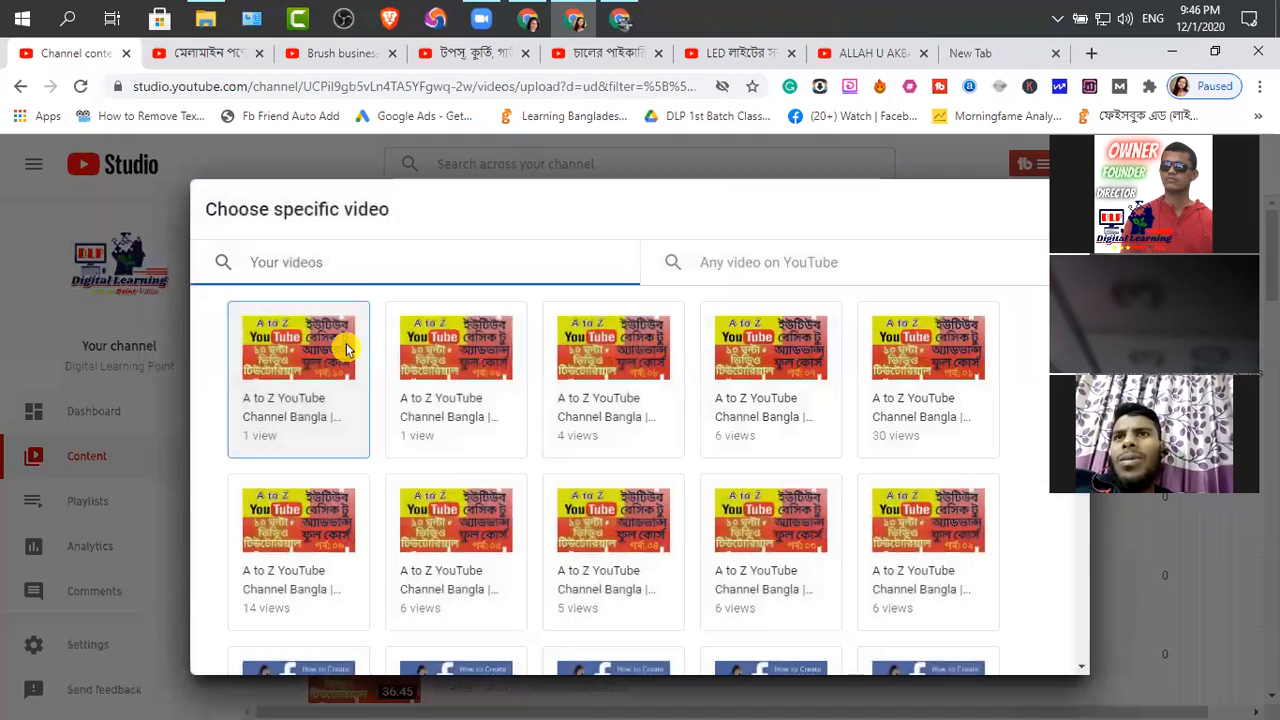
{"action": "scroll", "coordinate": [472, 476], "scroll_direction": "down", "scroll_amount": 8}
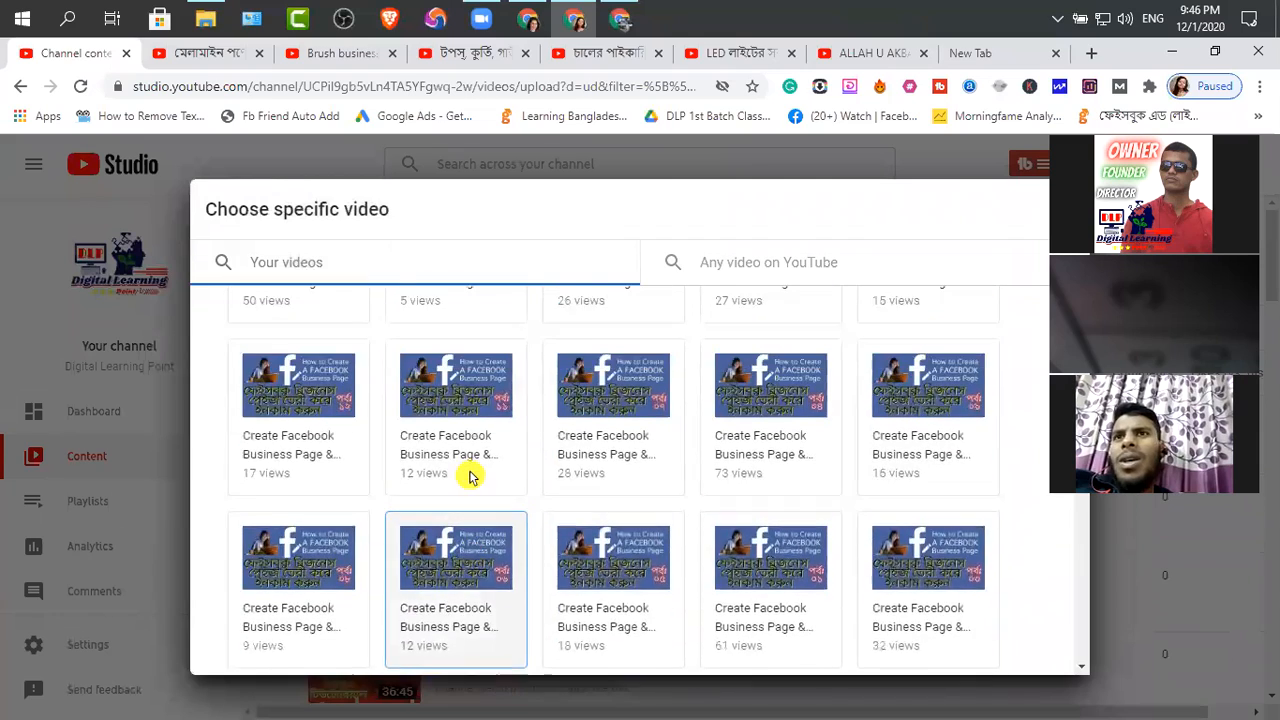
{"action": "scroll", "coordinate": [467, 478], "scroll_direction": "down", "scroll_amount": 2}
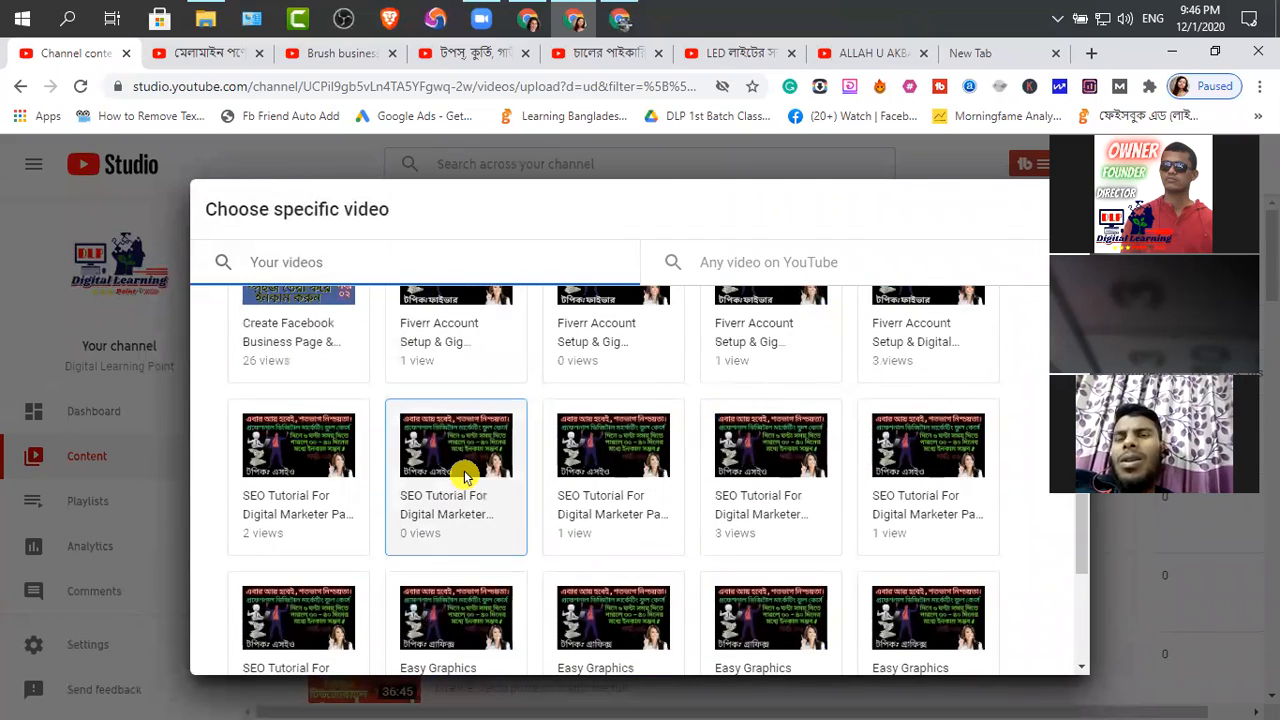
{"action": "scroll", "coordinate": [463, 477], "scroll_direction": "down", "scroll_amount": 1}
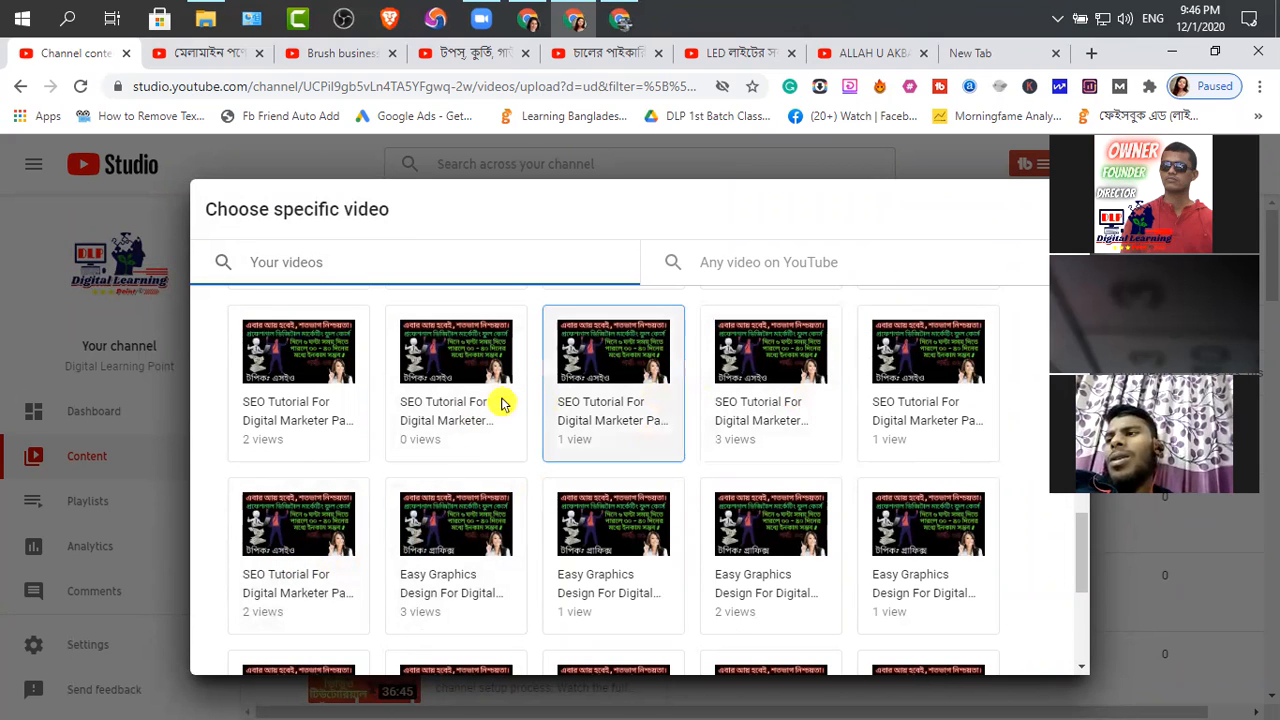
{"action": "scroll", "coordinate": [848, 395], "scroll_direction": "up", "scroll_amount": 1}
{"action": "left_click", "coordinate": [314, 468]}
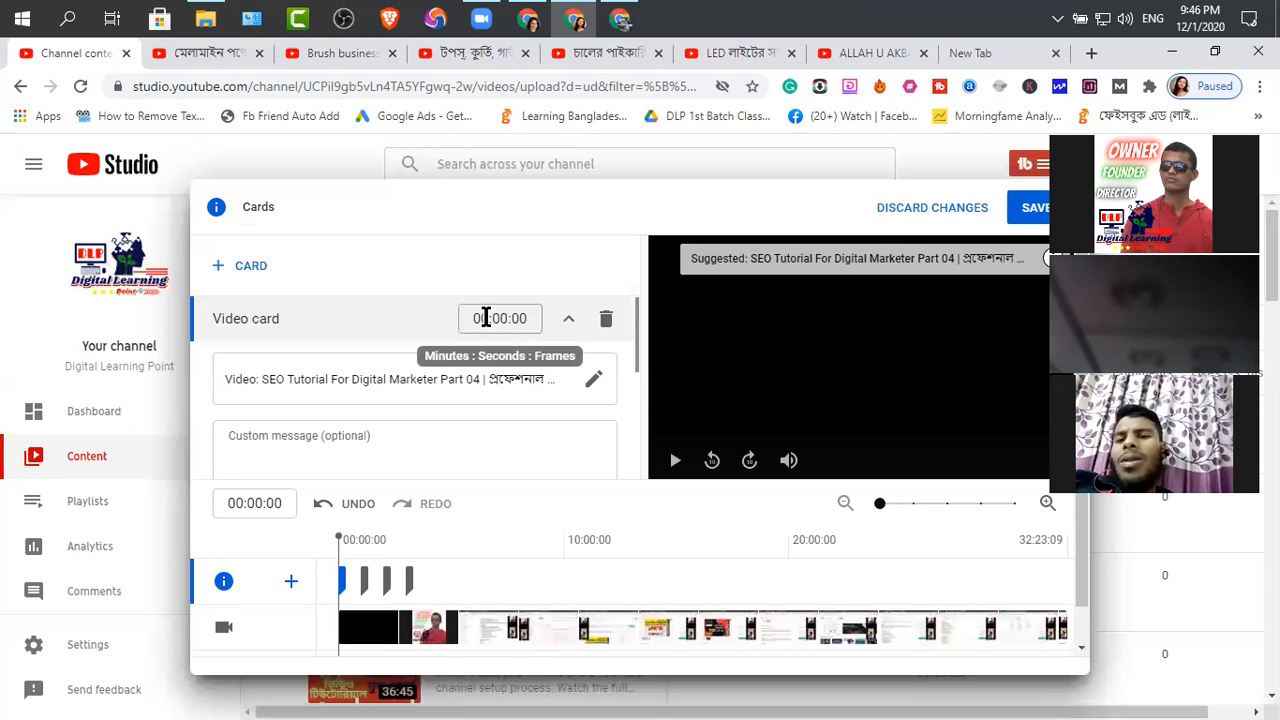
{"action": "left_click_drag", "start_coordinate": [489, 318], "coordinate": [482, 318]}
{"action": "type", "text": "2"}
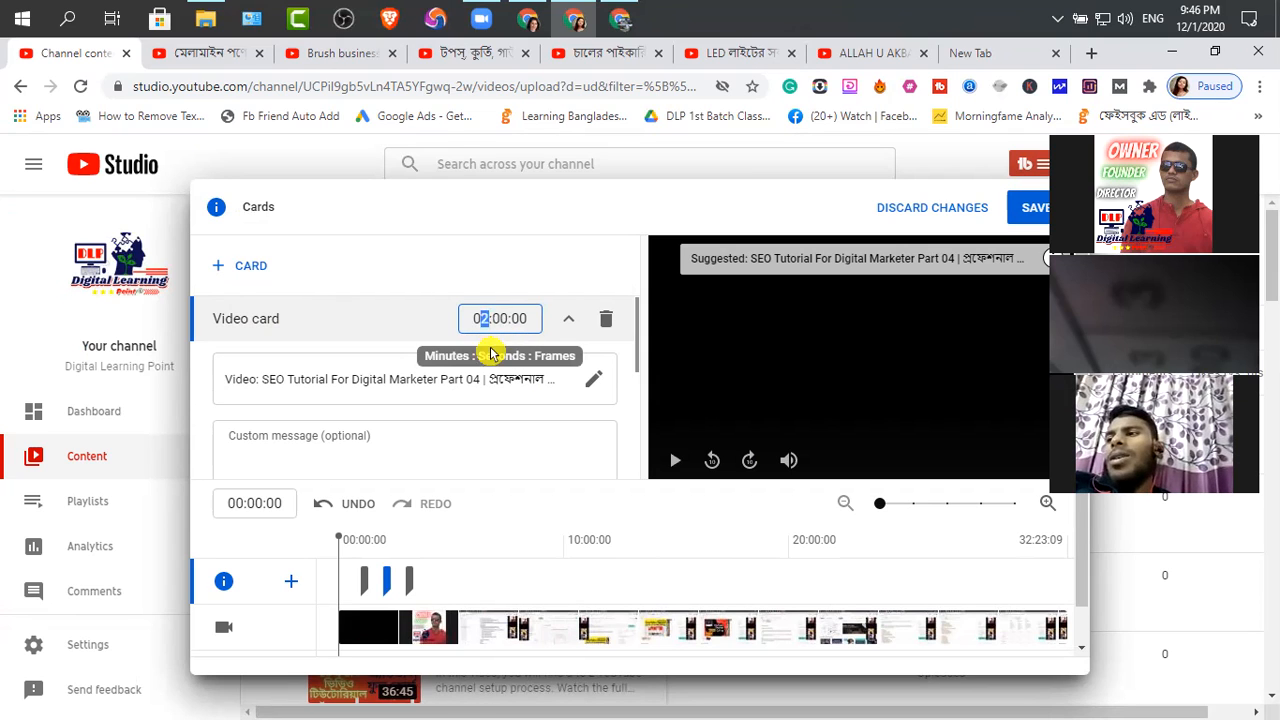
{"action": "type", "text": "4"}
Add a video card at 05:00:00 featuring the Easy Graphics Design For Digital Marketer Part 05 video, and save the cards
{"action": "left_click", "coordinate": [256, 266]}
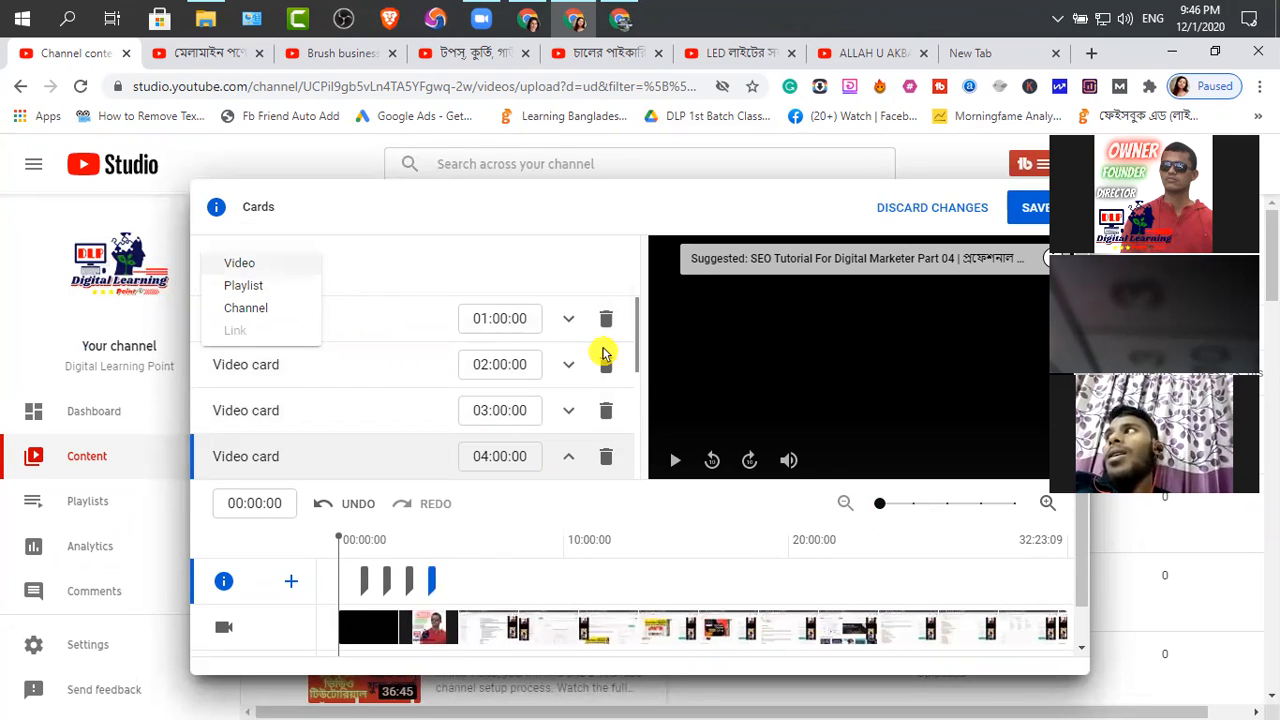
{"action": "scroll", "coordinate": [603, 360], "scroll_direction": "down", "scroll_amount": 10}
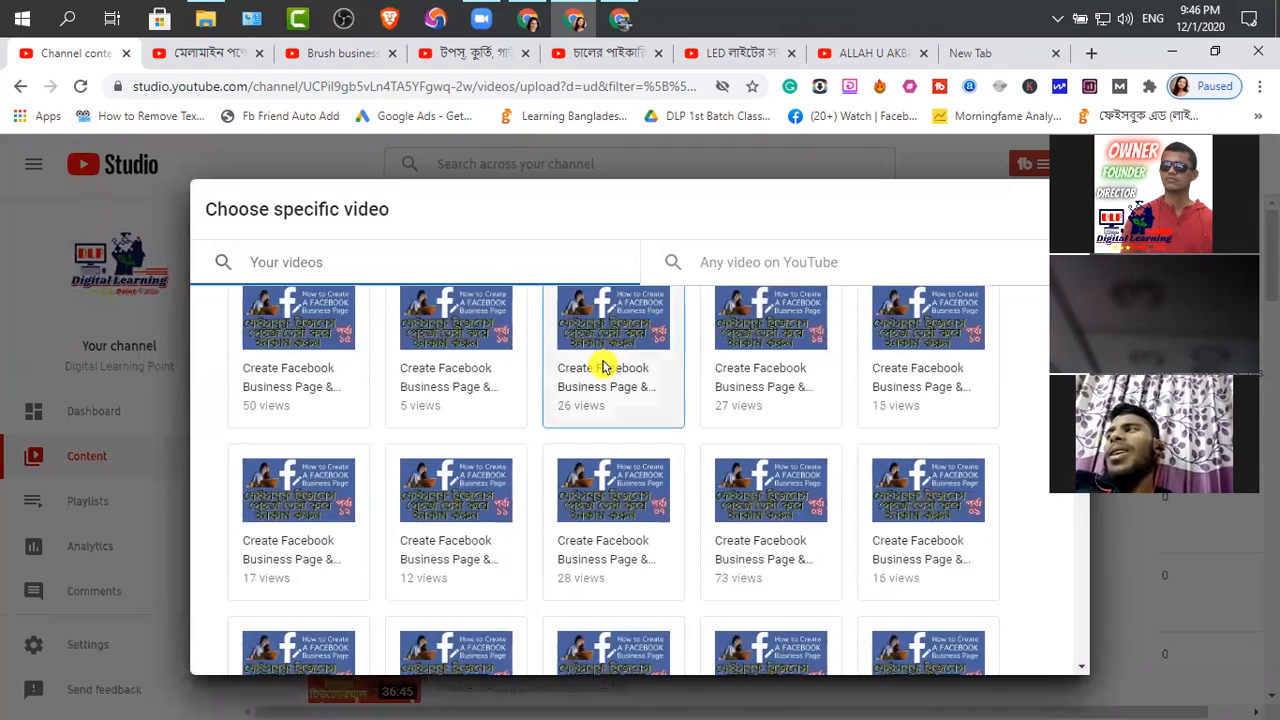
{"action": "scroll", "coordinate": [600, 366], "scroll_direction": "down", "scroll_amount": 2}
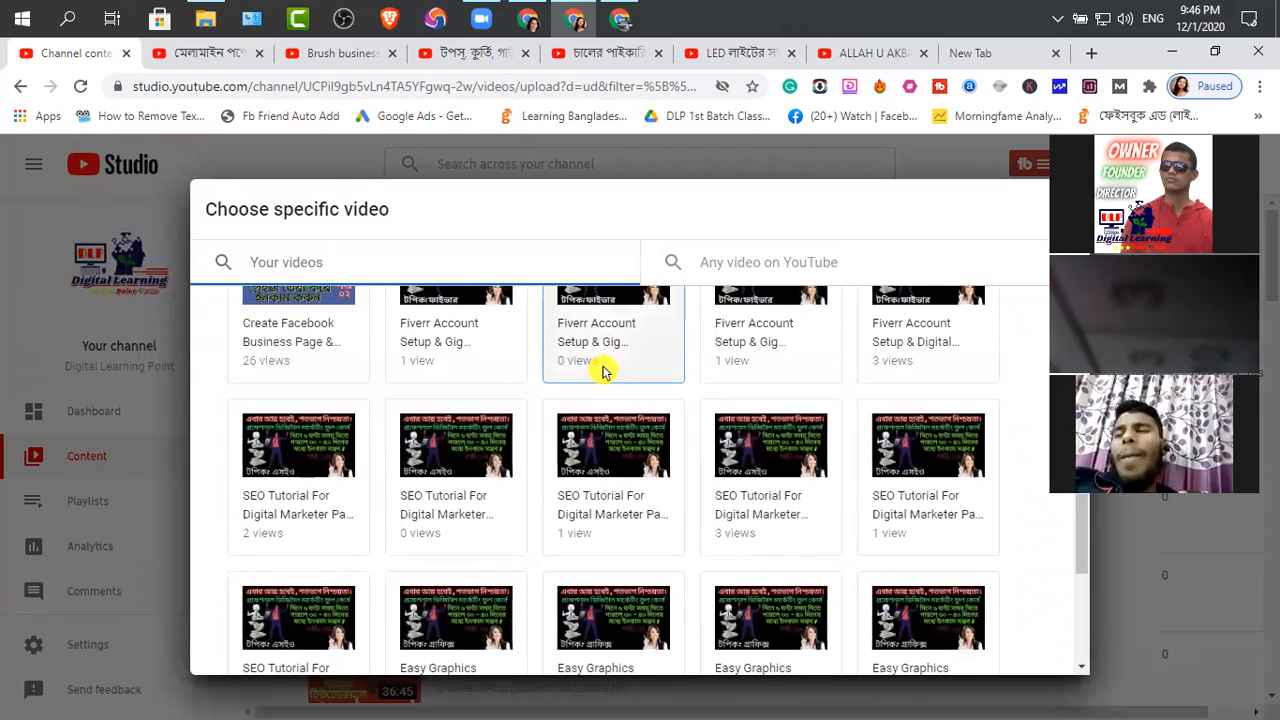
{"action": "scroll", "coordinate": [530, 533], "scroll_direction": "down", "scroll_amount": 2}
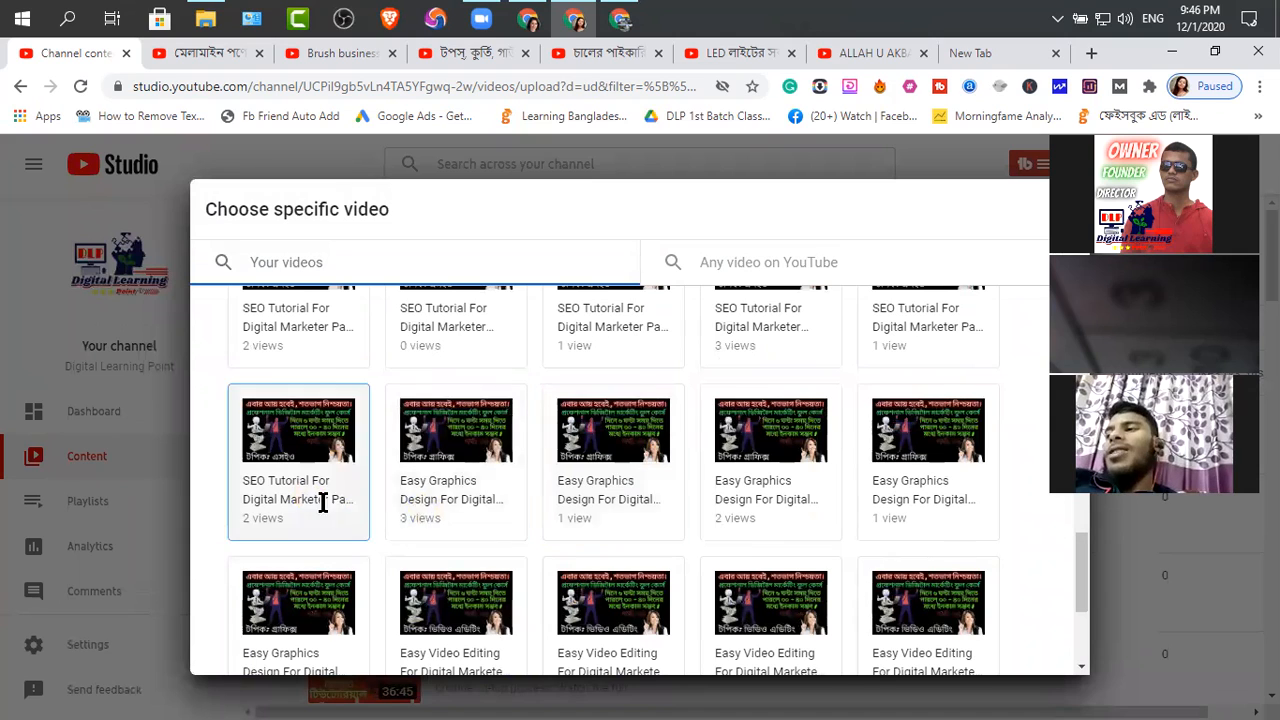
{"action": "left_click", "coordinate": [461, 499]}
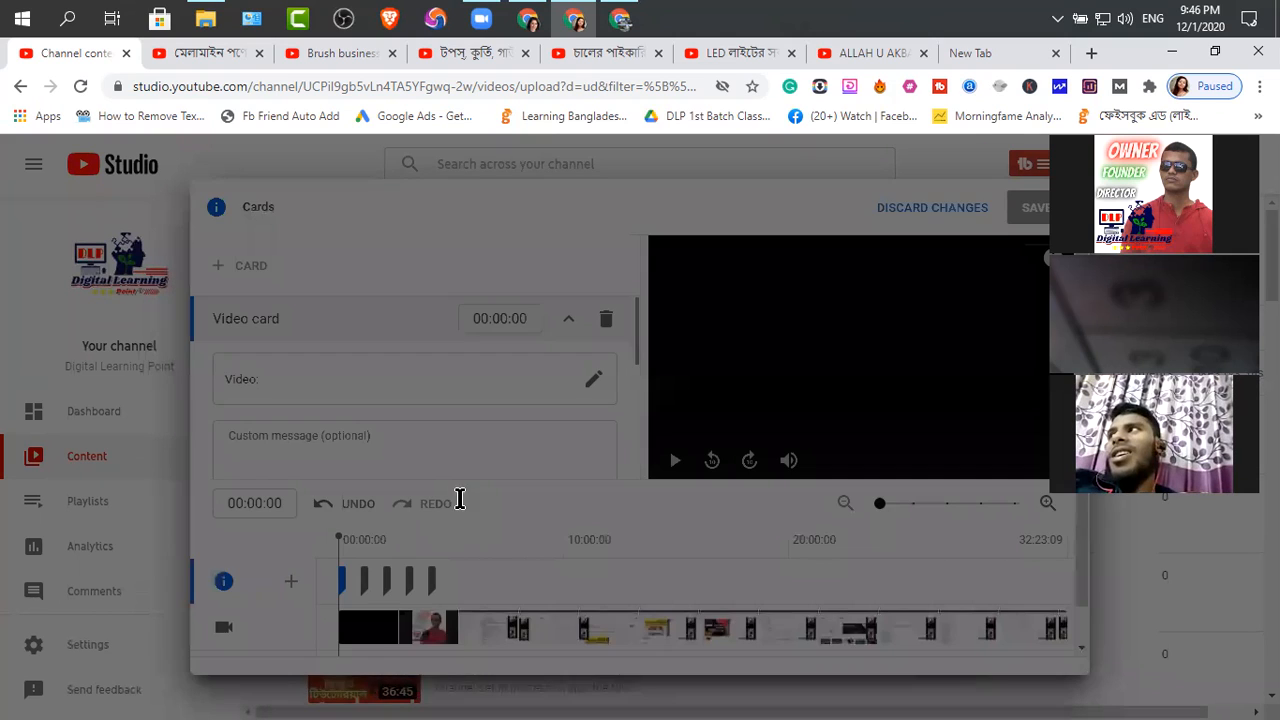
{"action": "left_click", "coordinate": [484, 318]}
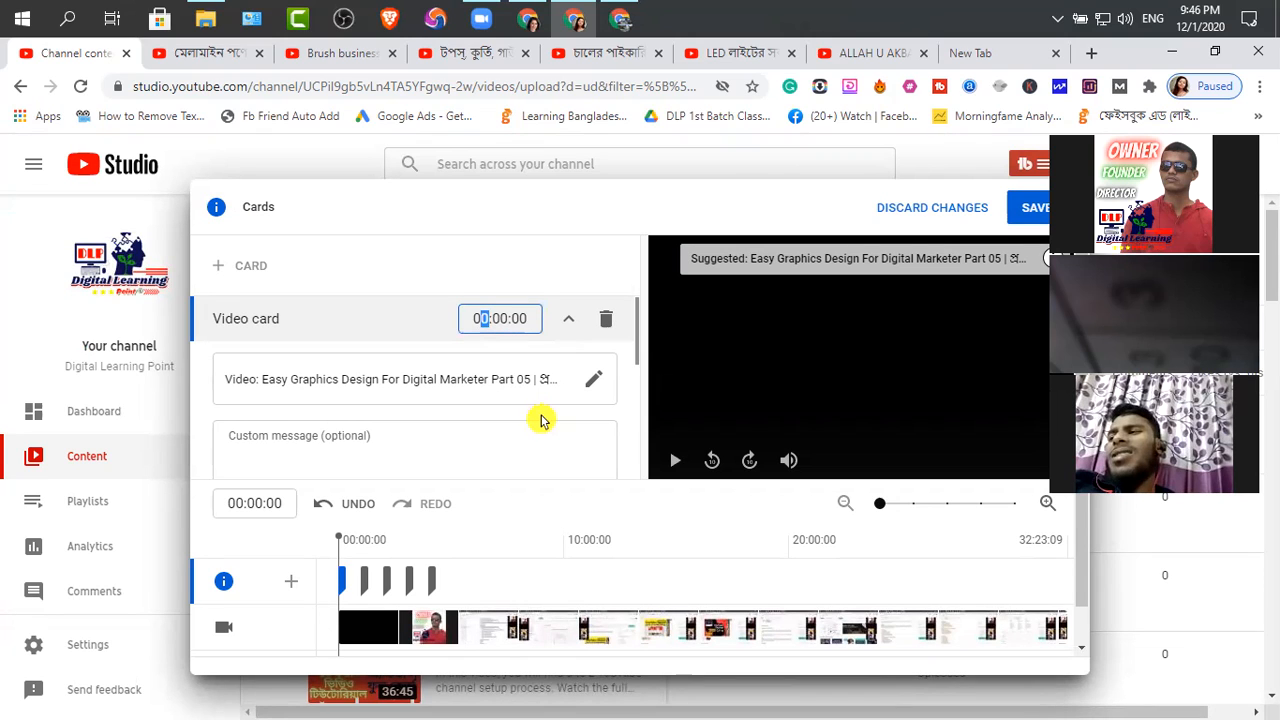
{"action": "type", "text": "5"}
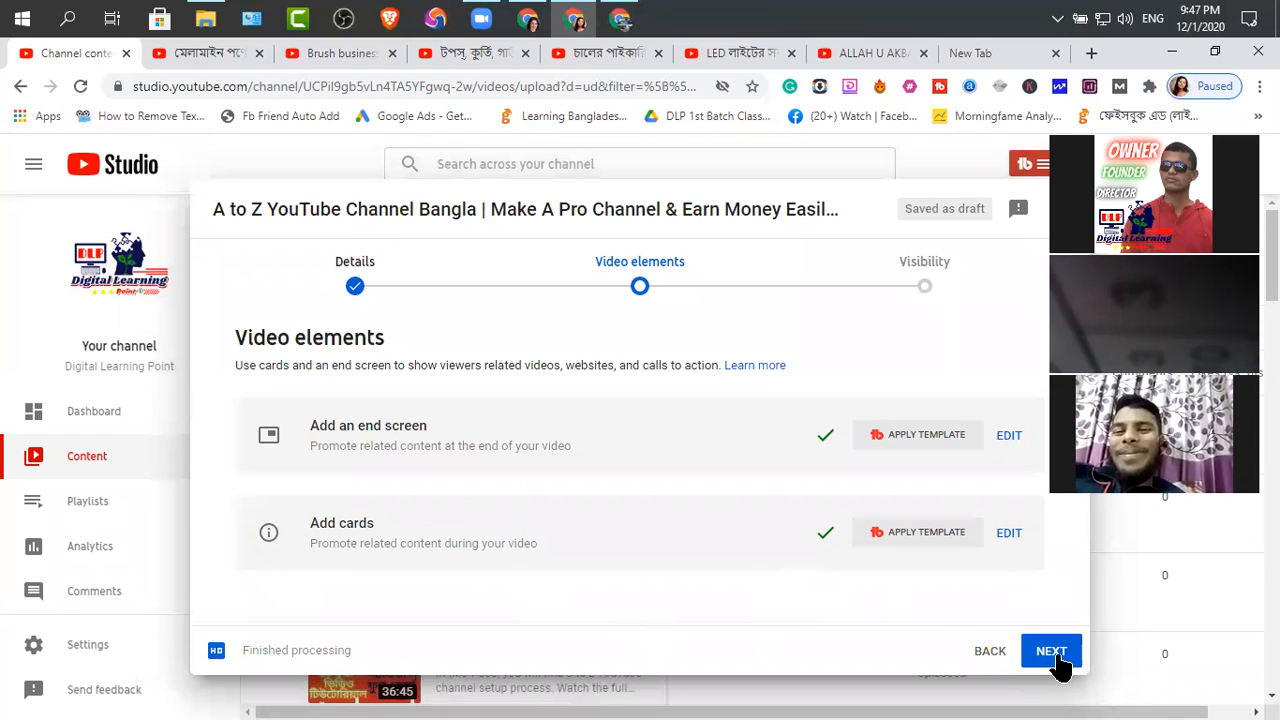
Publish the video with Unlisted visibility and dismiss the link-sharing dialog
{"action": "left_click", "coordinate": [924, 276]}
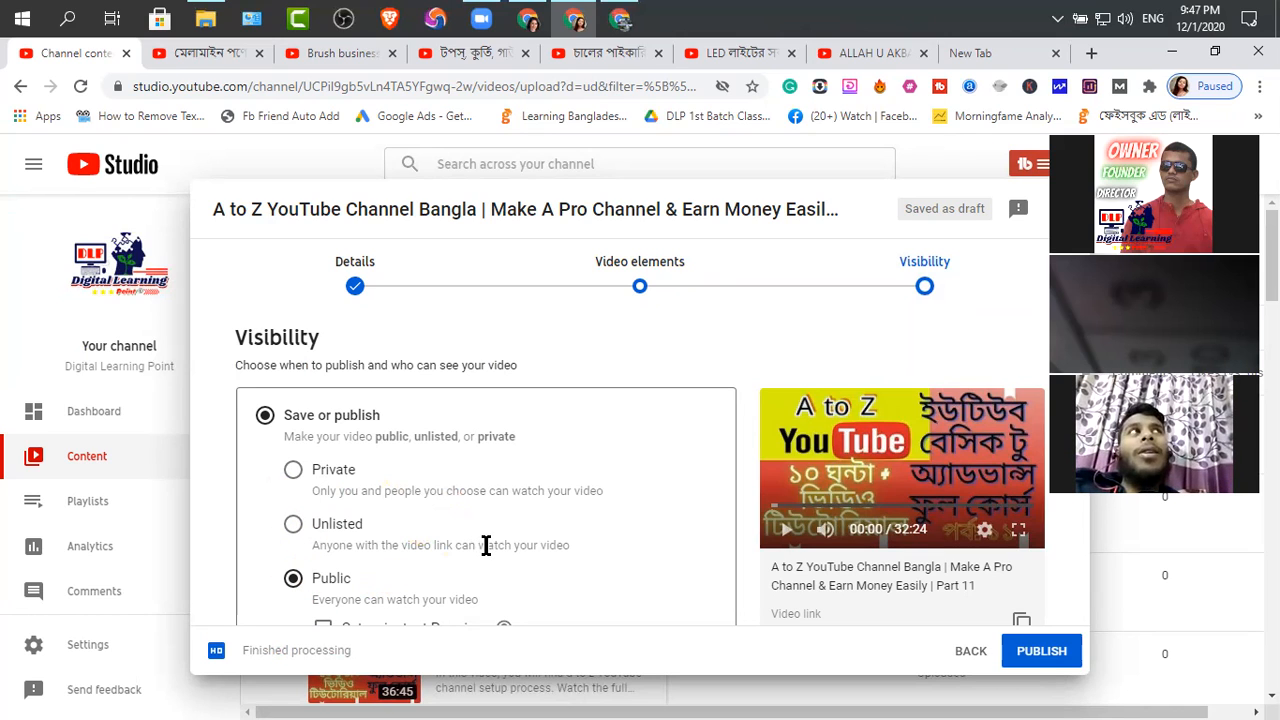
{"action": "scroll", "coordinate": [485, 545], "scroll_direction": "down", "scroll_amount": 2}
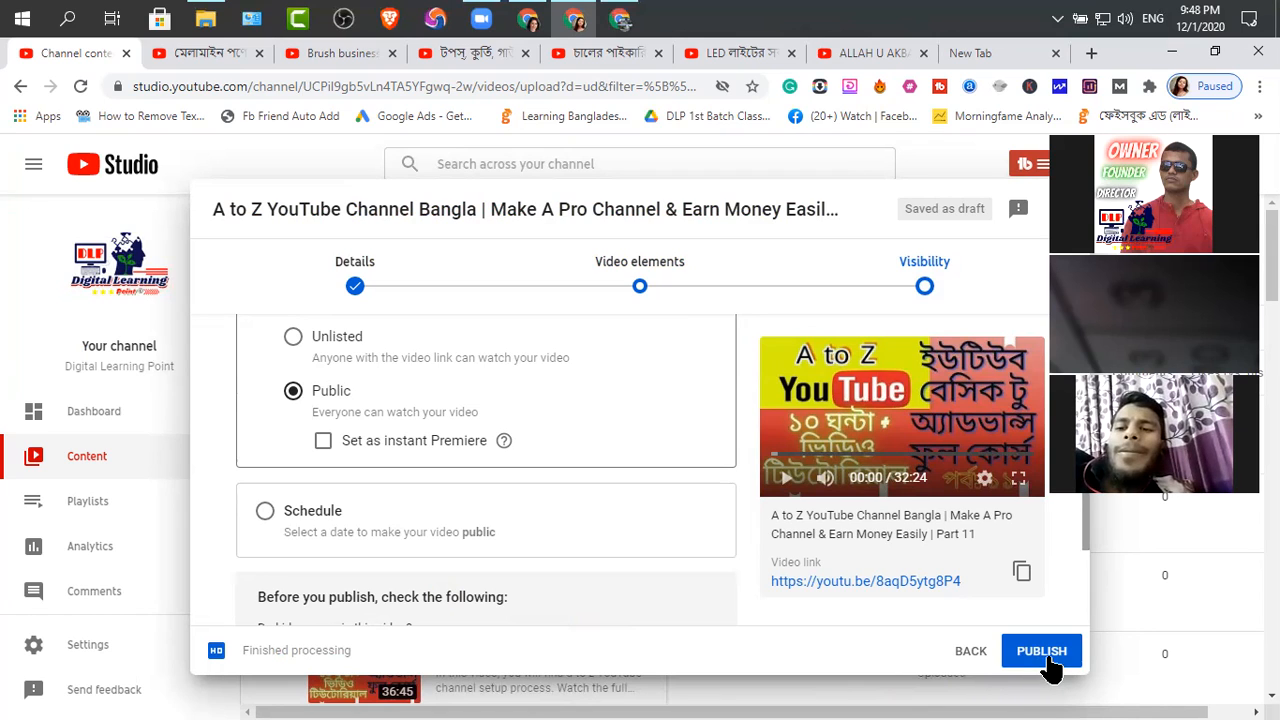
{"action": "left_click", "coordinate": [293, 337]}
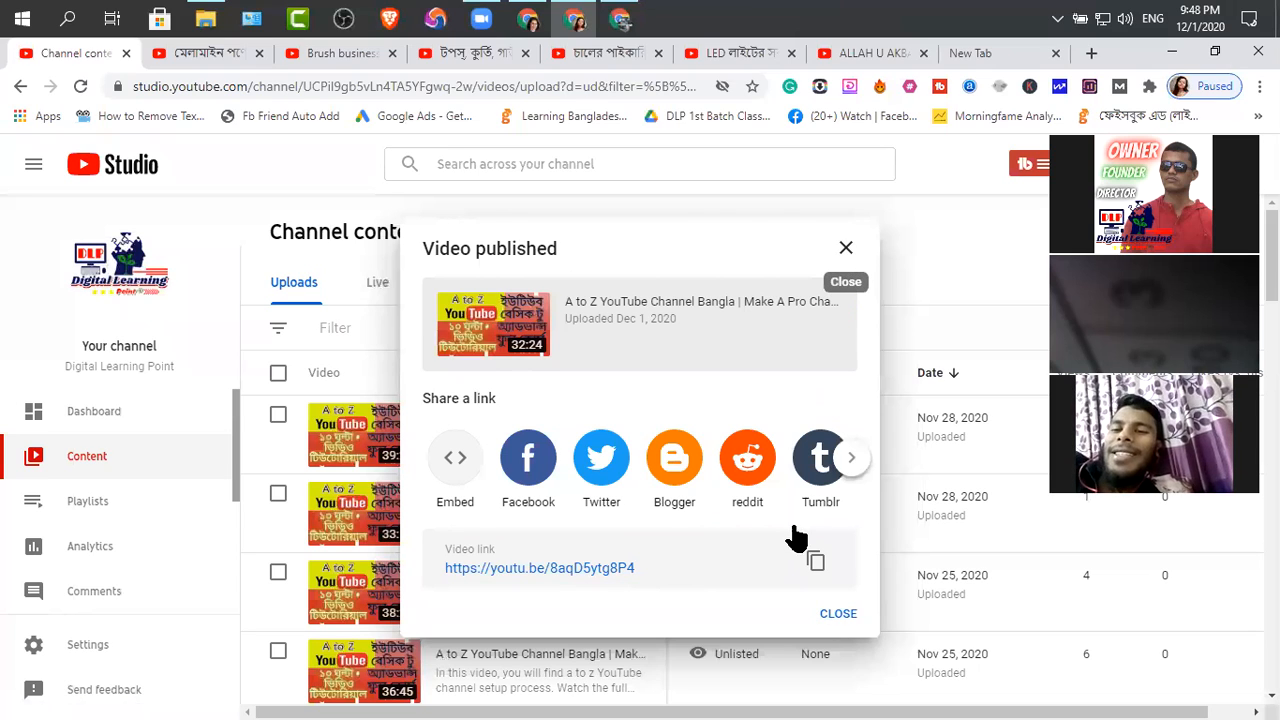
{"action": "left_click", "coordinate": [745, 538]}
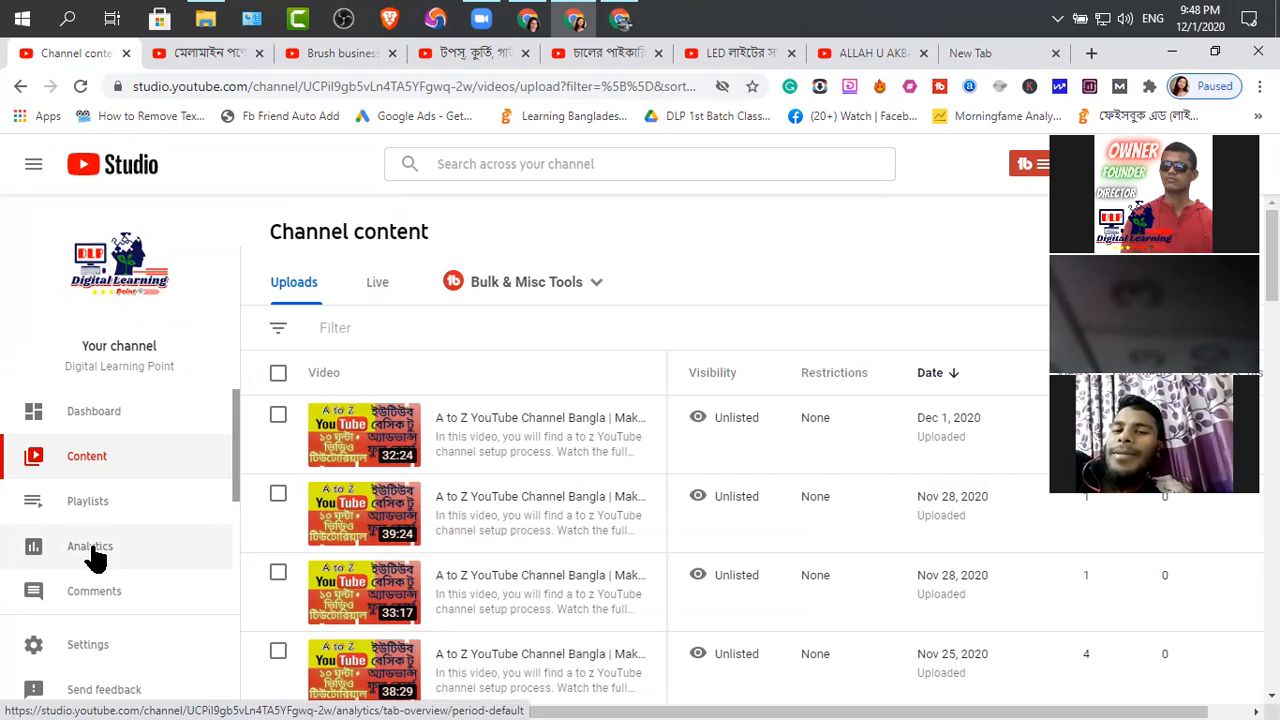
Examine the channel analytics overview, including the available date ranges and the top videos of the last 28 days
{"action": "left_click", "coordinate": [92, 552]}
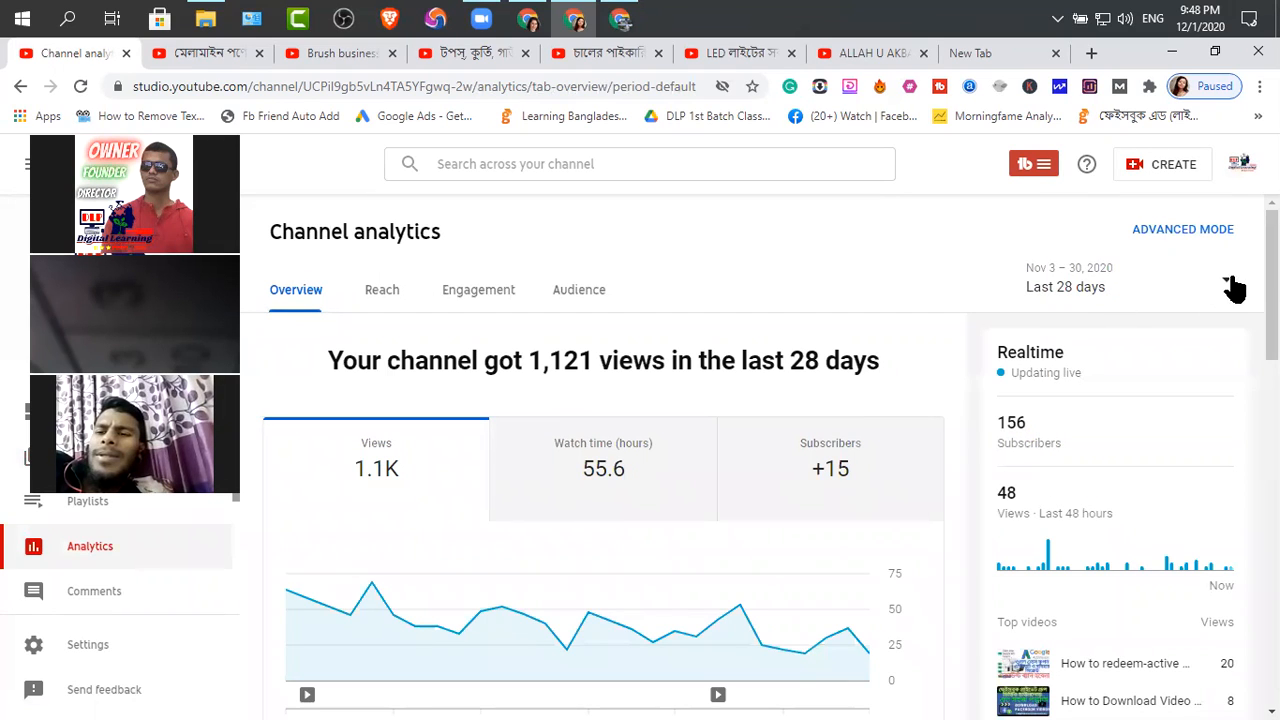
{"action": "left_click", "coordinate": [1138, 300]}
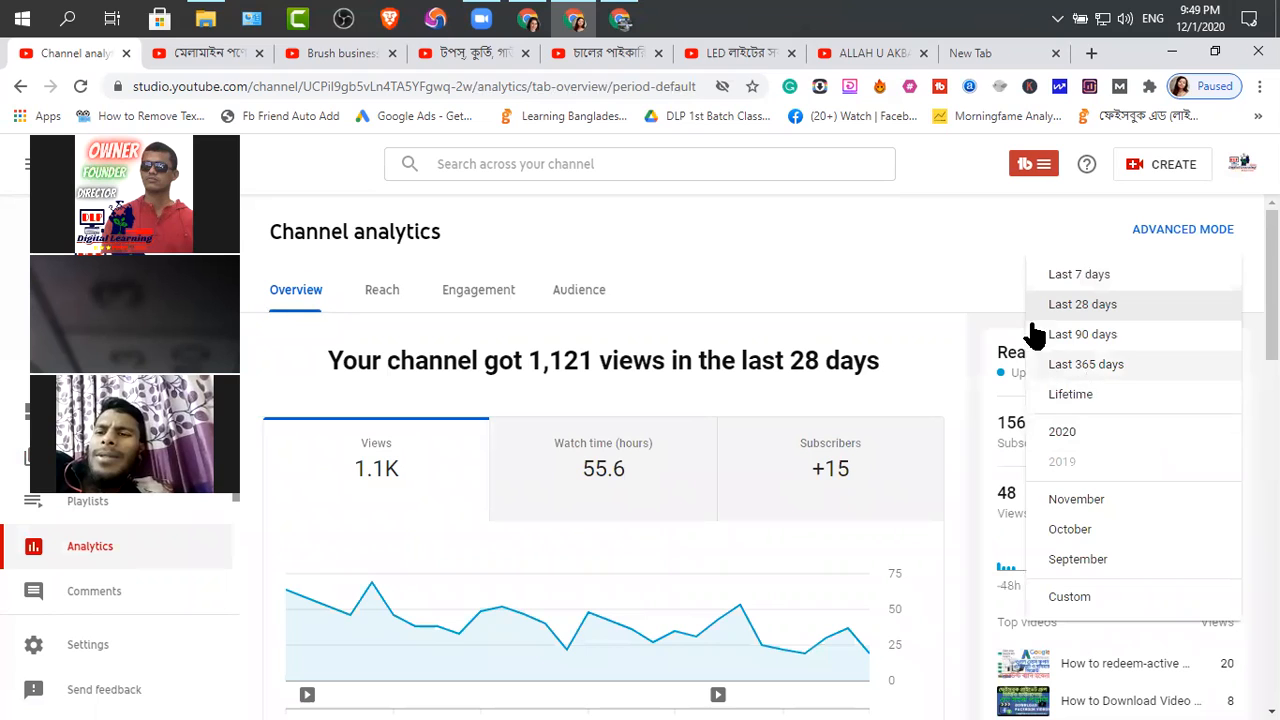
{"action": "left_click", "coordinate": [950, 251]}
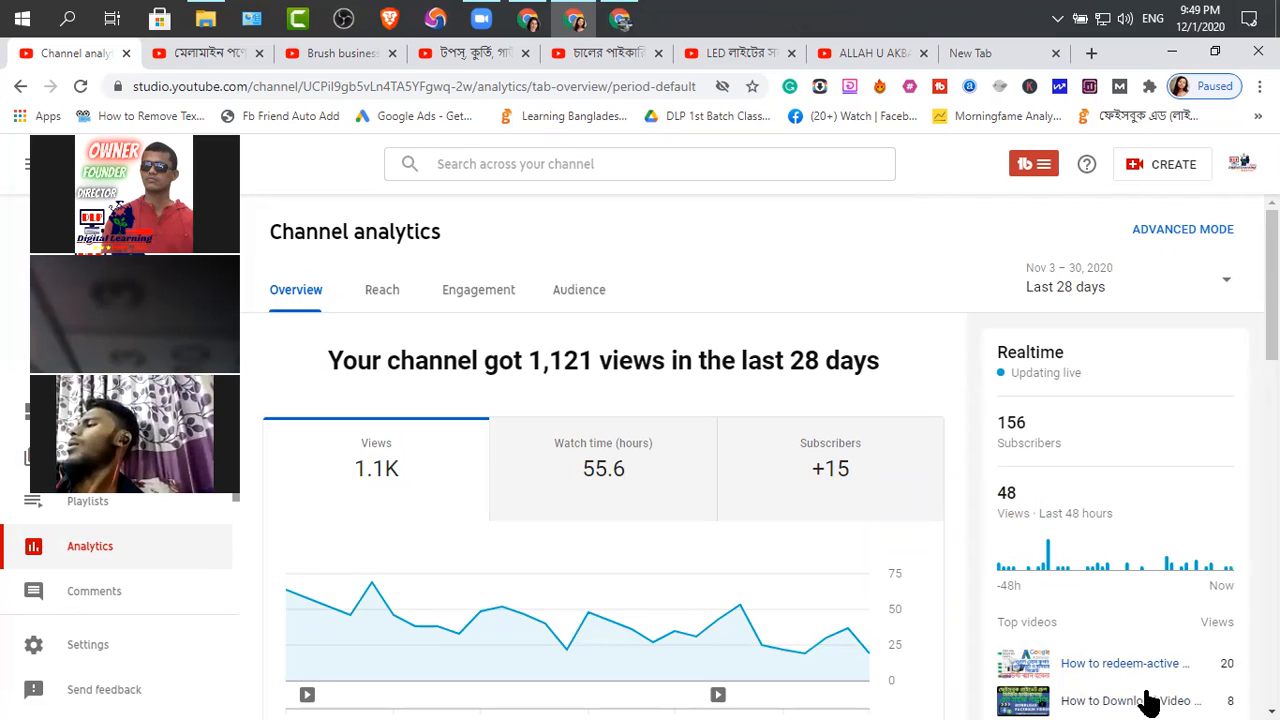
{"action": "scroll", "coordinate": [1148, 405], "scroll_direction": "down", "scroll_amount": 4}
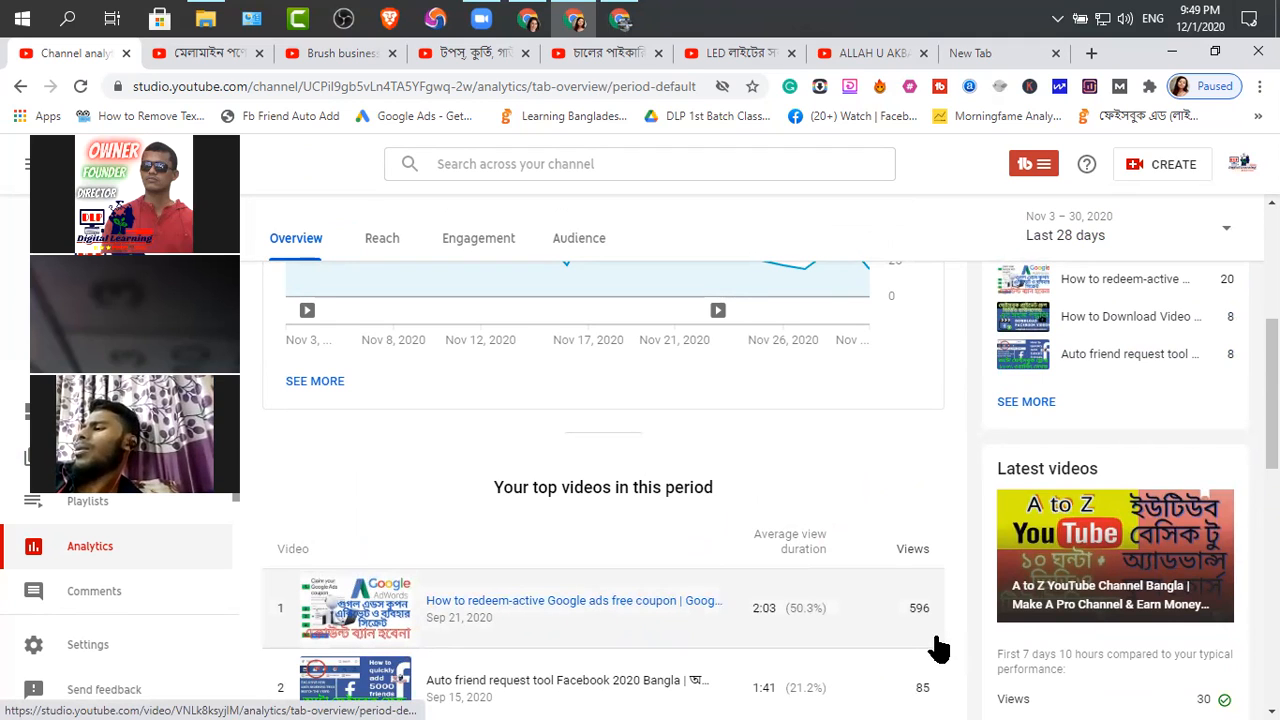
{"action": "scroll", "coordinate": [925, 620], "scroll_direction": "down", "scroll_amount": 1}
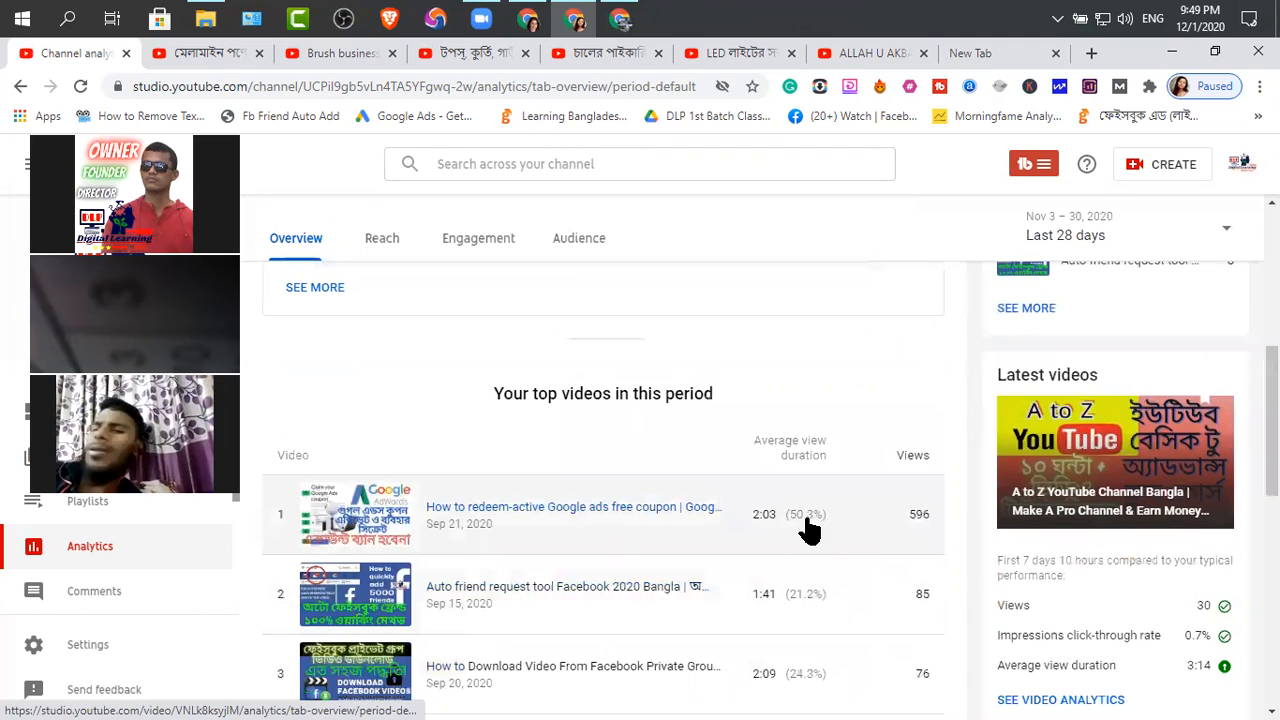